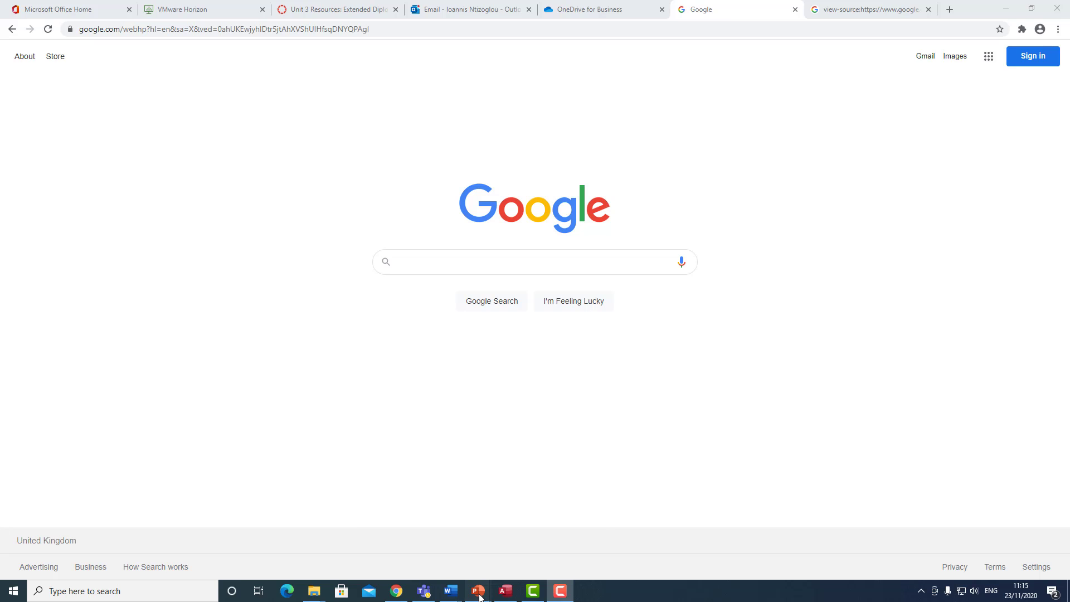
Show the Data Vs Information title slide in PowerPoint, and return to the browser.
click(530, 549)
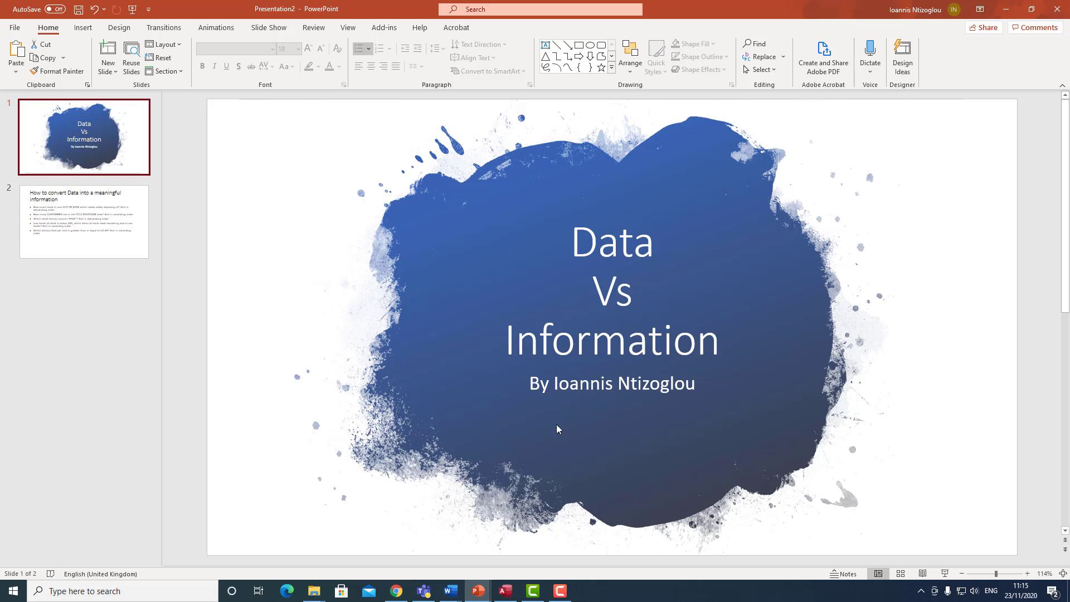
click(1006, 9)
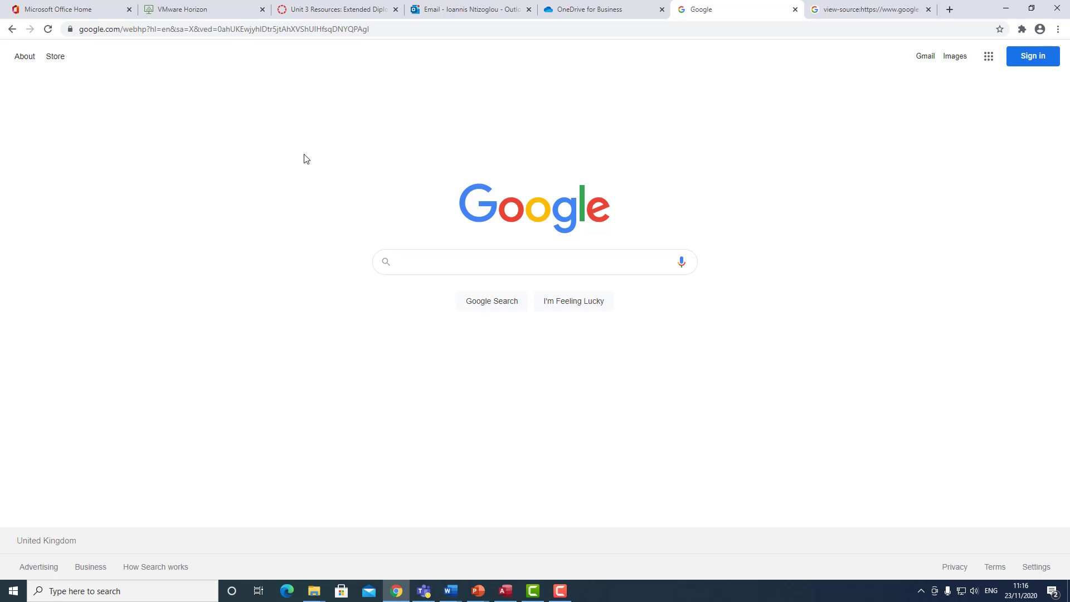
Search Google for "dog".
click(479, 259)
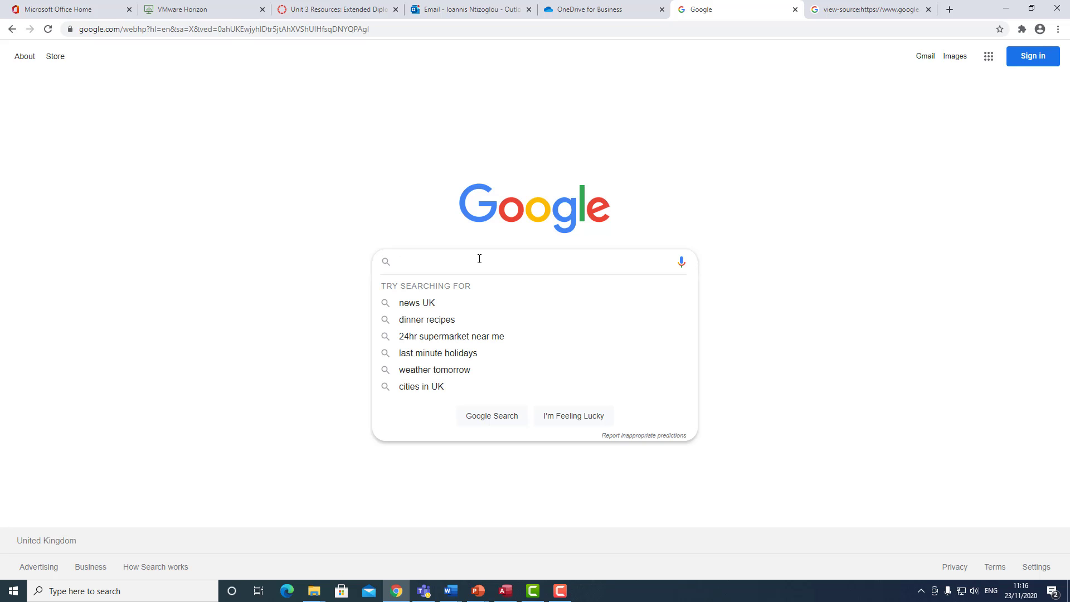
text(d)
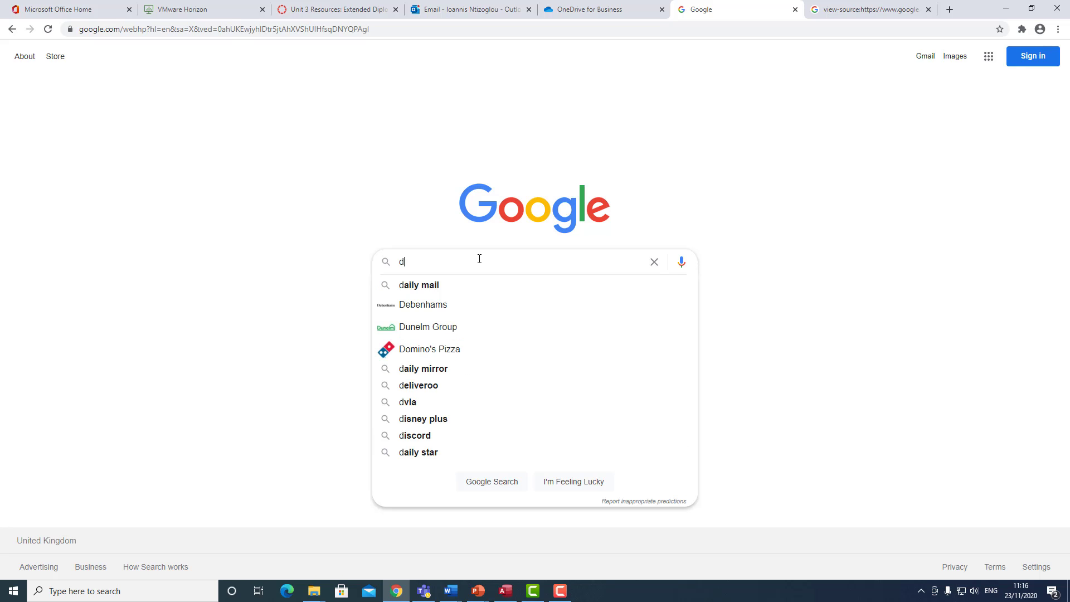
text(og)
key(Return)
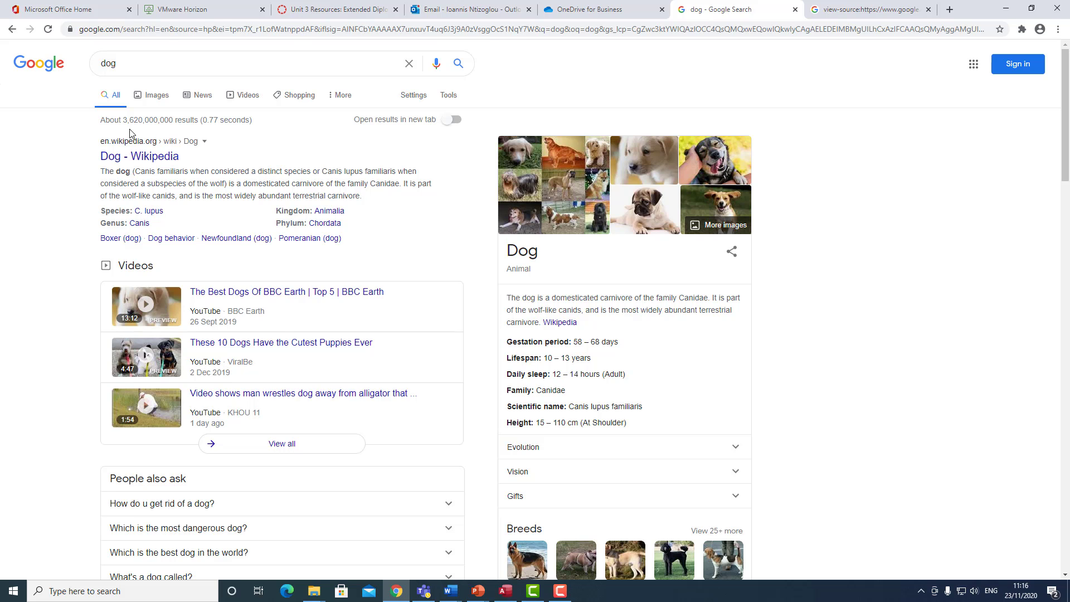
Look through the dog search results, examining the listed websites and the web address of the Dogs Trust entry.
scroll(85, 116, down, 2)
scroll(84, 119, down, 10)
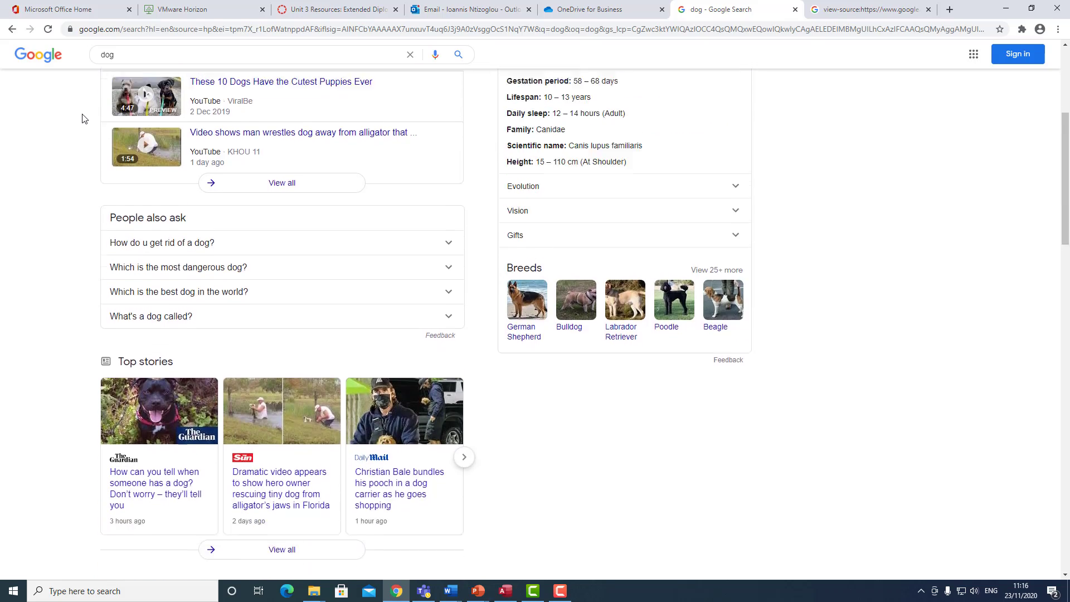
scroll(84, 118, down, 8)
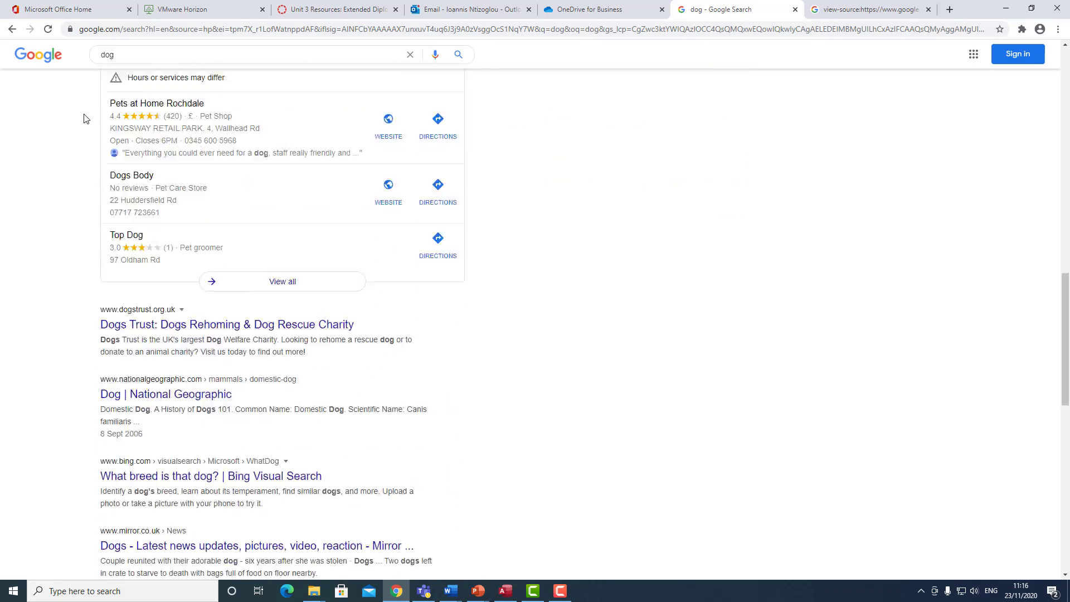
scroll(84, 119, up, 5)
scroll(85, 119, up, 6)
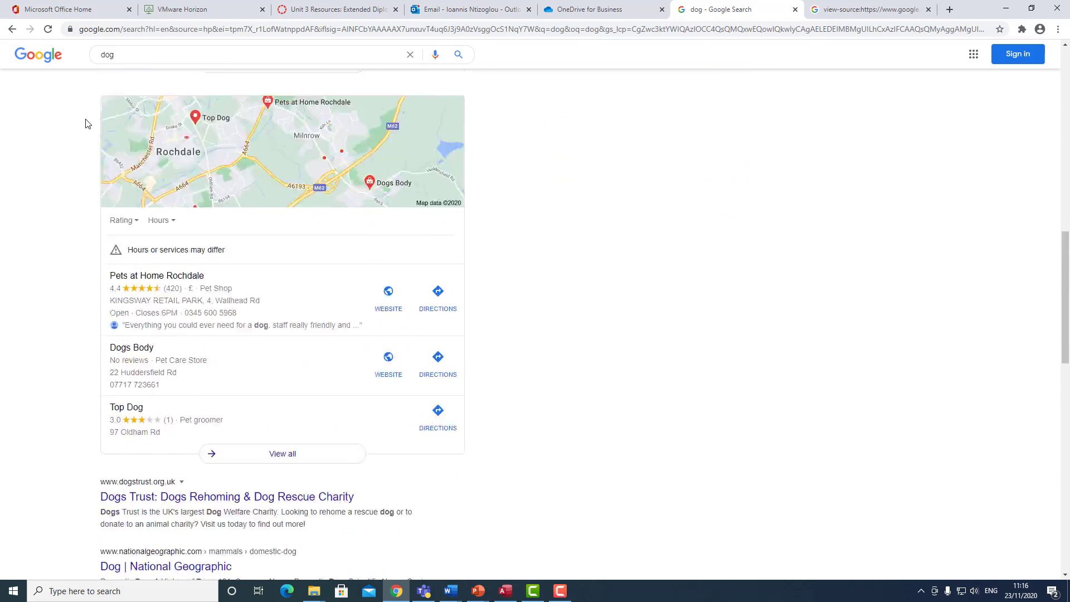
scroll(87, 119, down, 10)
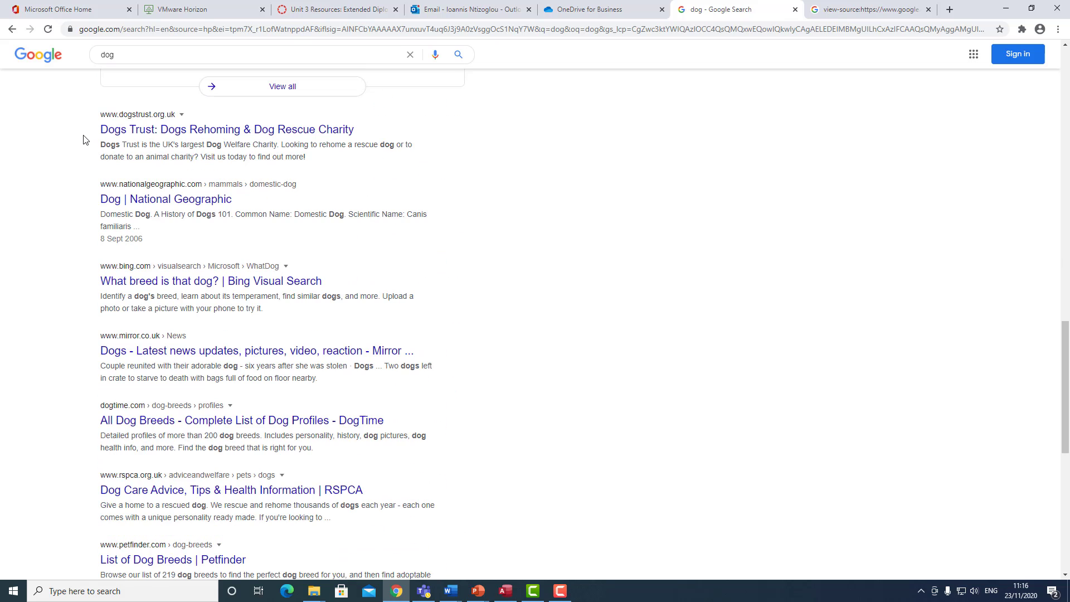
scroll(80, 131, up, 3)
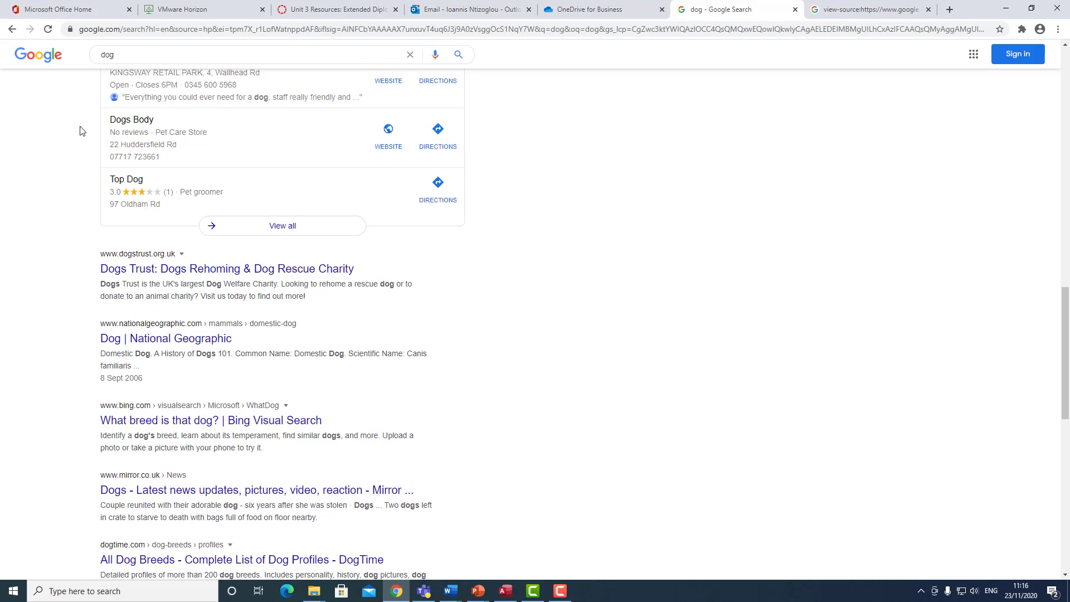
scroll(81, 127, down, 1)
scroll(81, 126, down, 1)
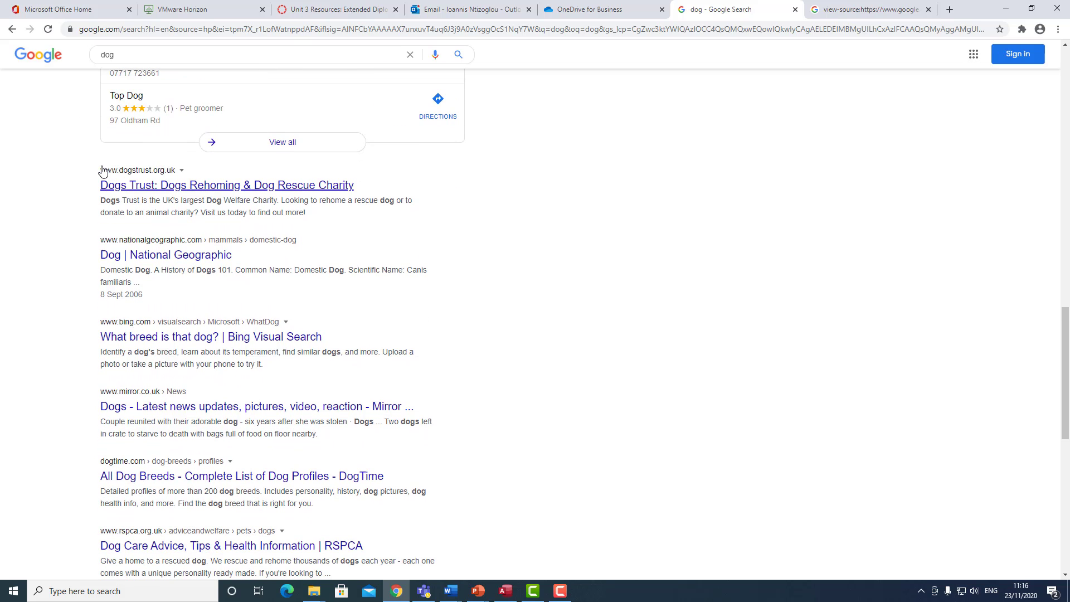
drag(98, 175, 83, 187)
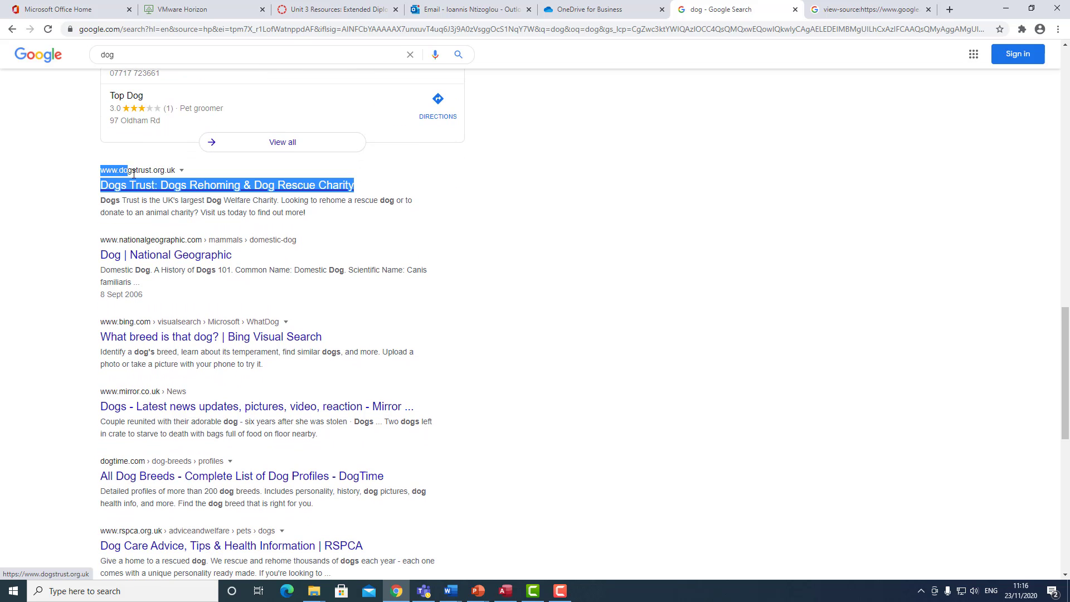
click(85, 175)
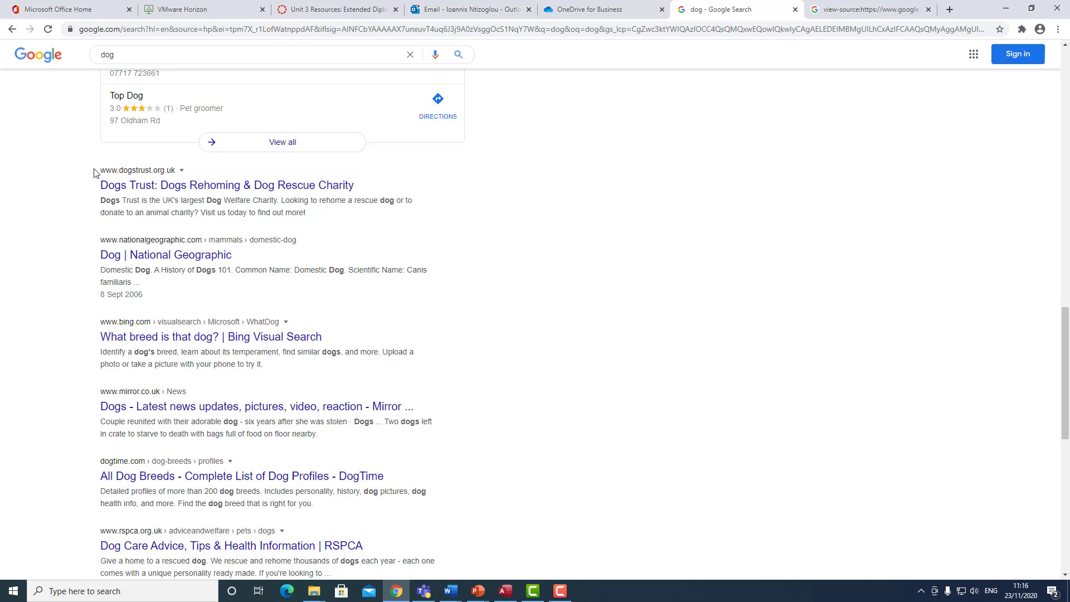
drag(95, 173, 121, 177)
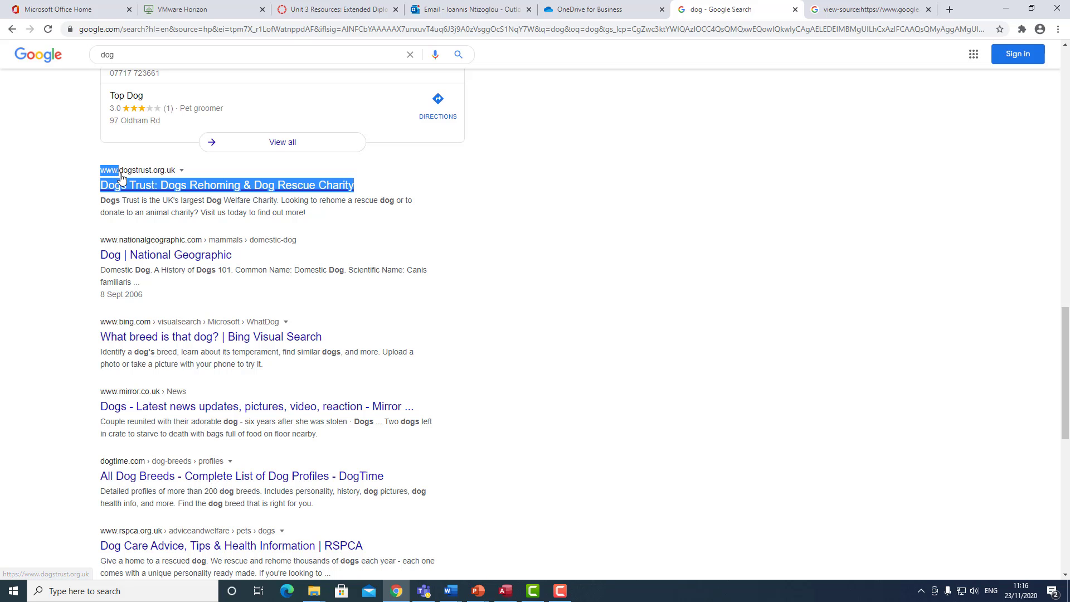
Open the Dogs Trust website from the results, look over its home page and return to the search results.
click(142, 172)
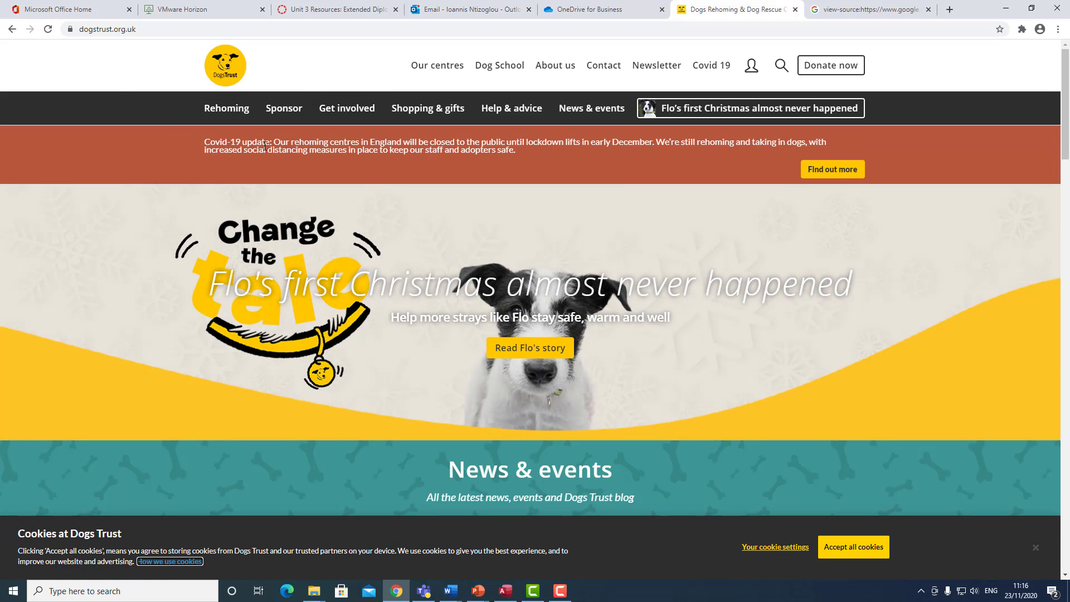
scroll(264, 146, down, 8)
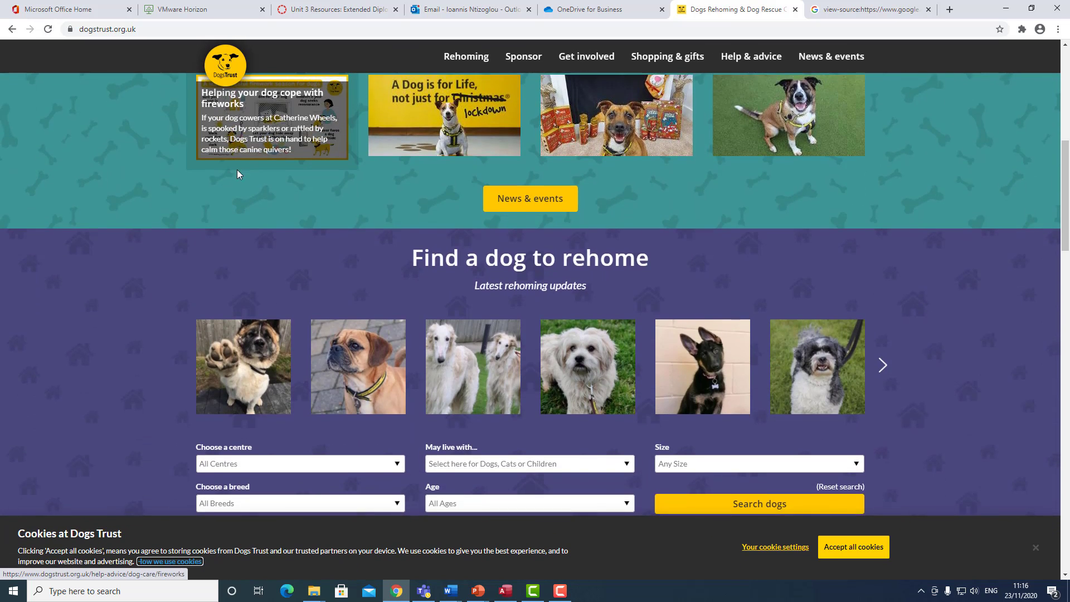
scroll(236, 172, down, 12)
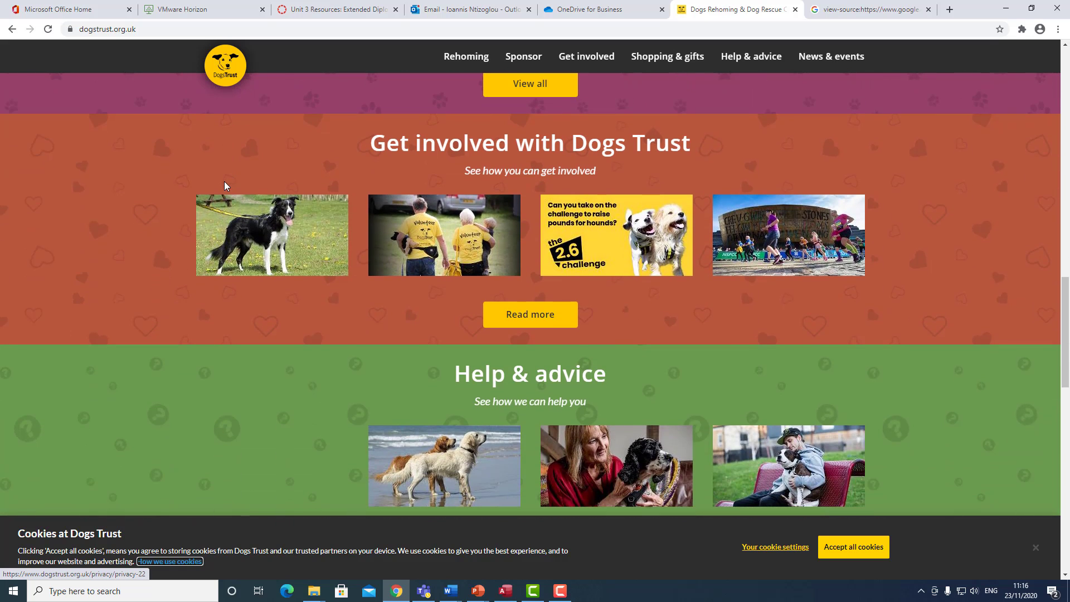
scroll(223, 182, up, 12)
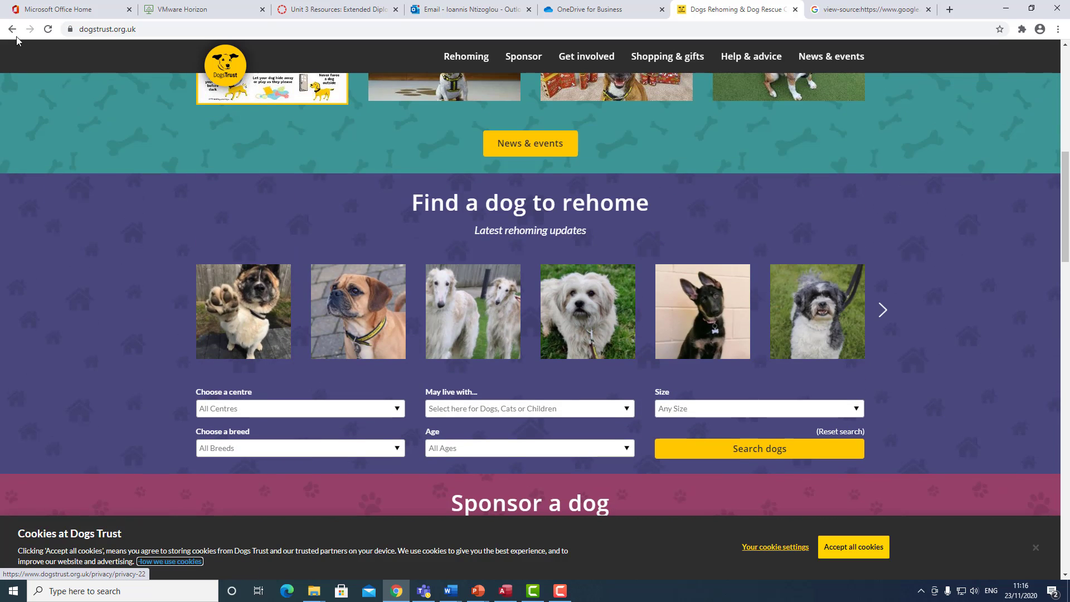
click(12, 29)
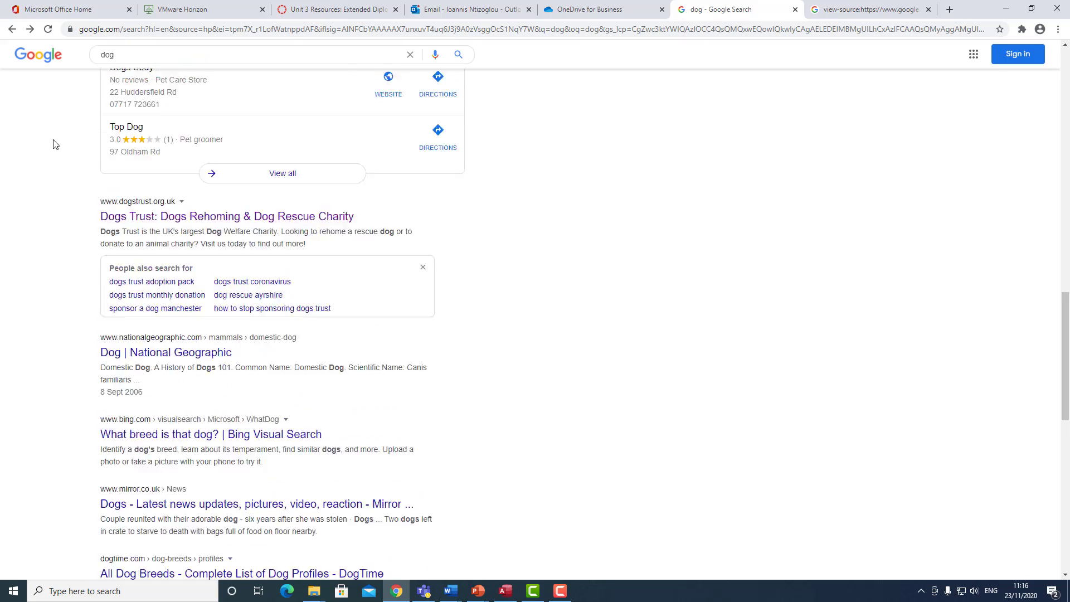
Look over the remaining dog results and open the Dogs Trust website again.
scroll(54, 145, up, 10)
scroll(62, 146, down, 7)
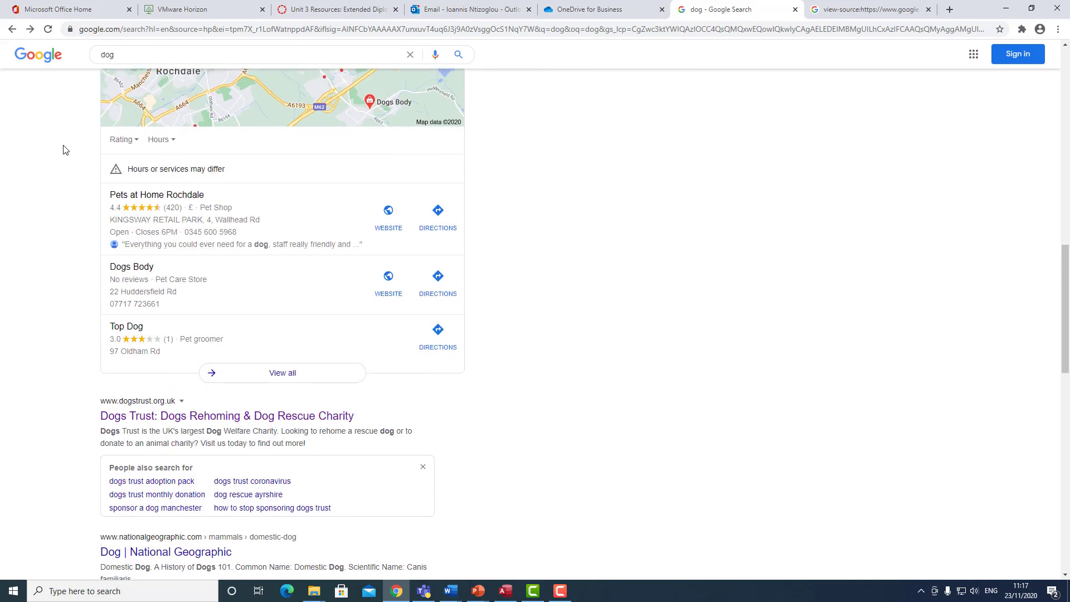
scroll(62, 148, down, 8)
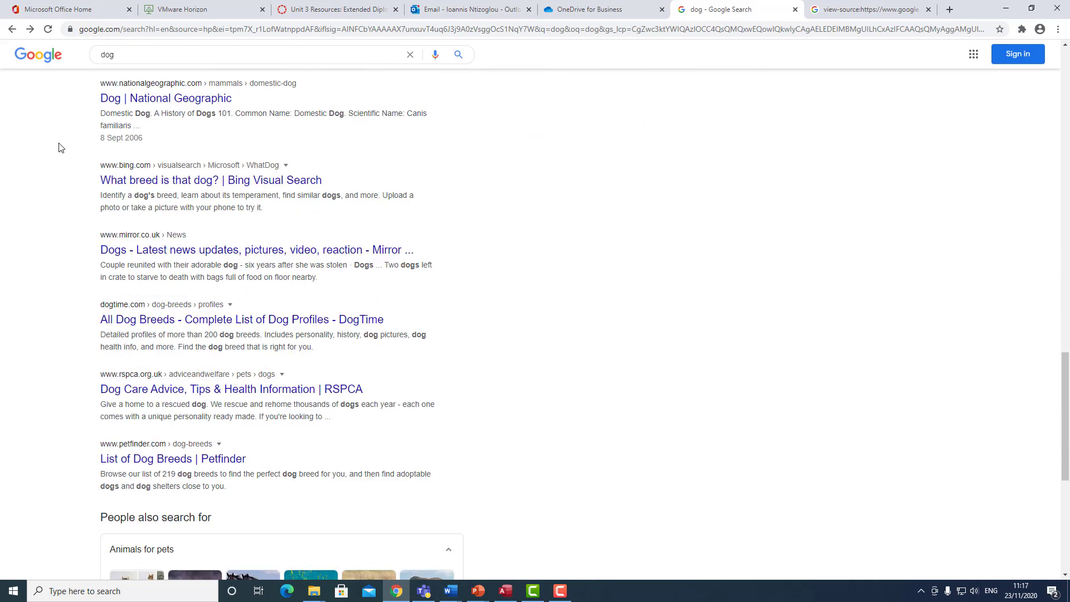
scroll(62, 147, up, 2)
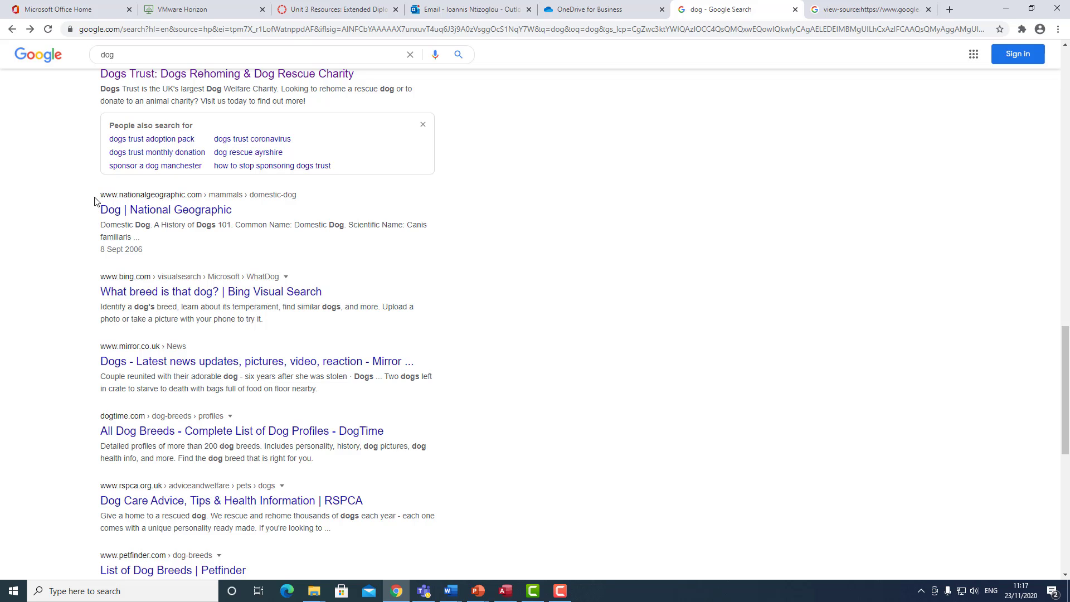
scroll(81, 202, up, 3)
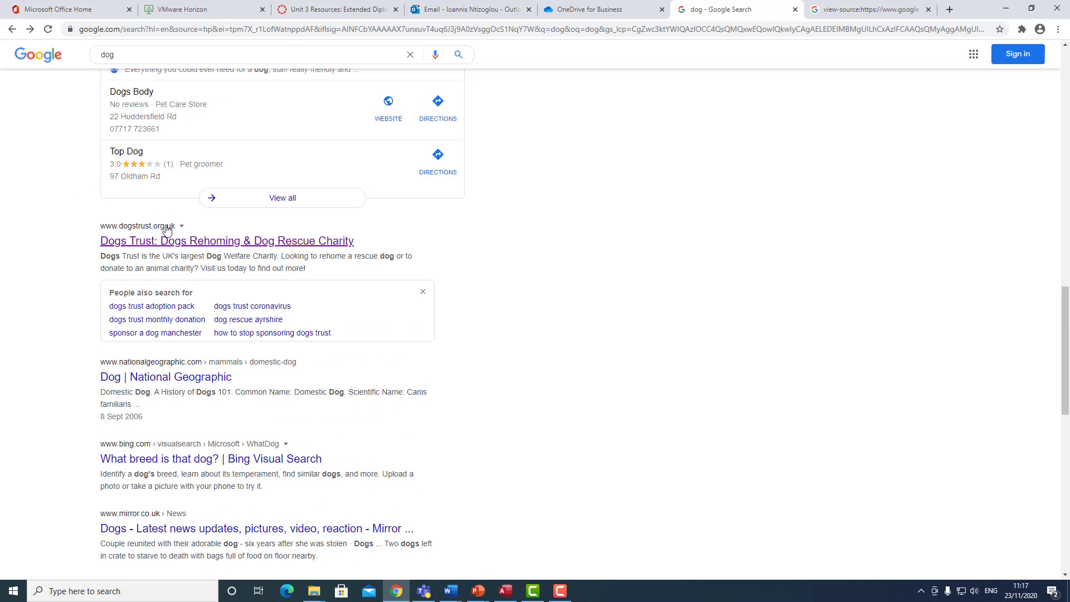
click(158, 241)
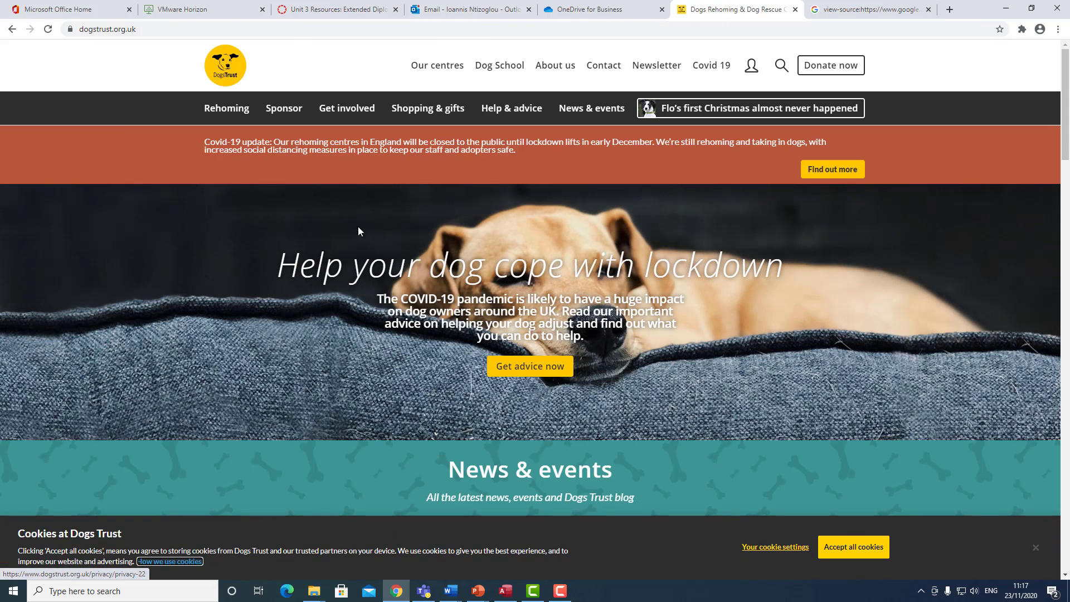
scroll(342, 219, down, 5)
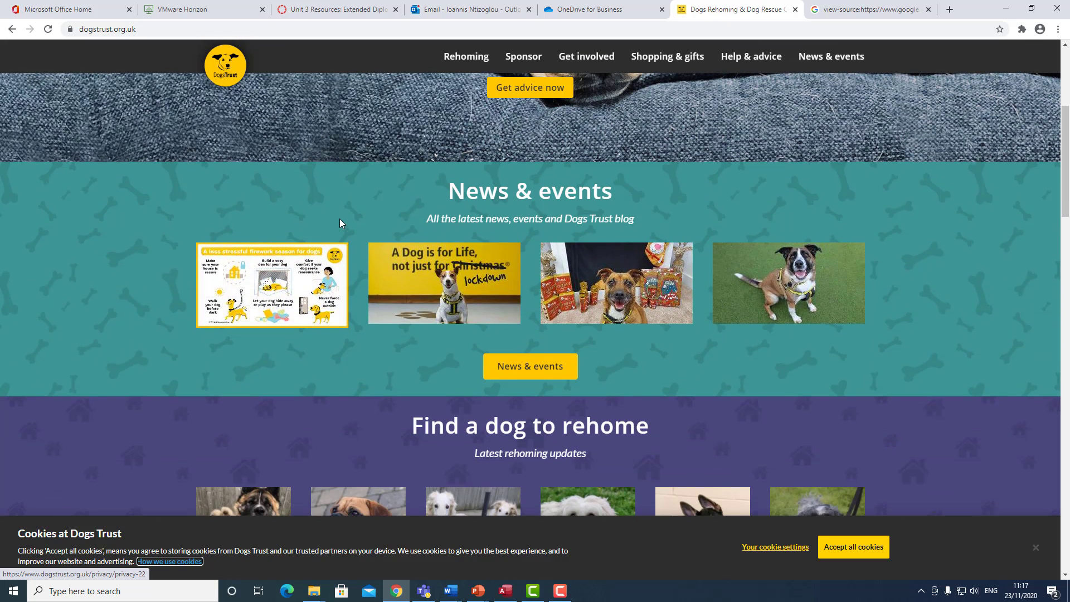
scroll(558, 328, down, 4)
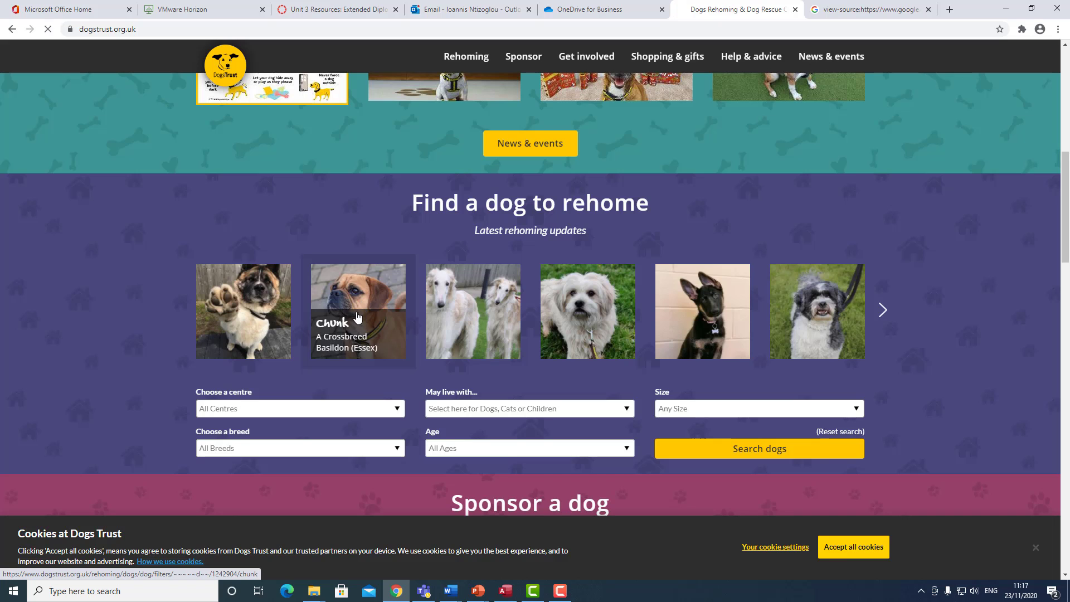
click(359, 317)
scroll(320, 315, down, 4)
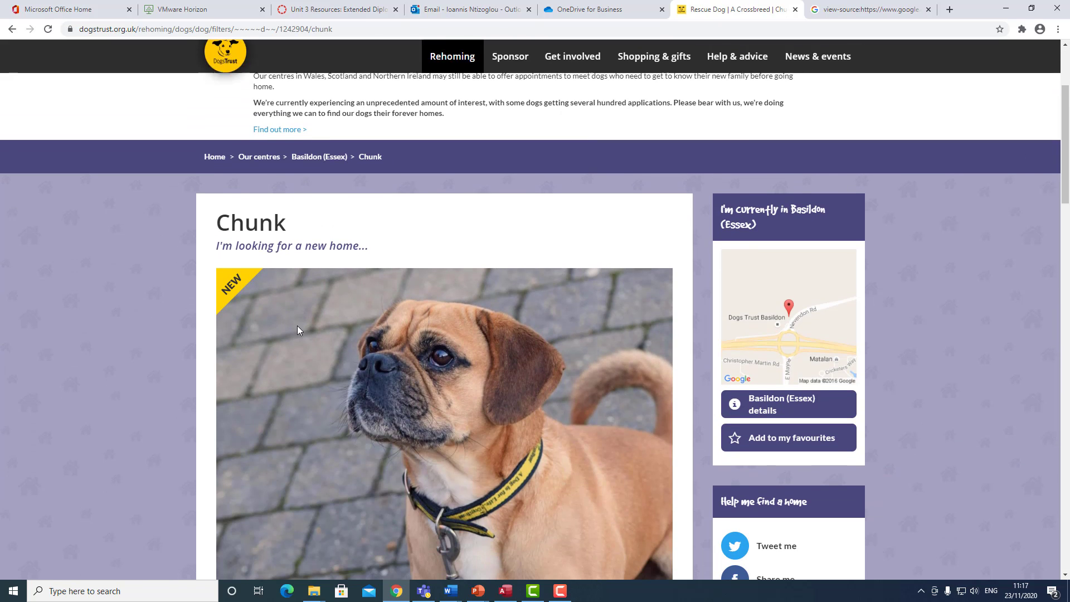
scroll(282, 322, down, 7)
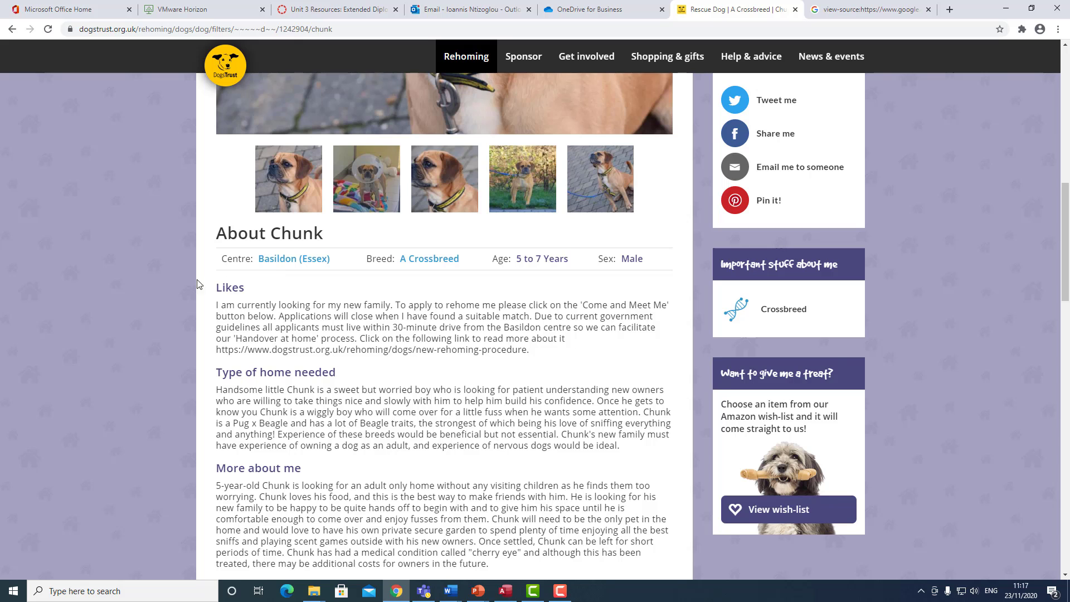
right_click(160, 273)
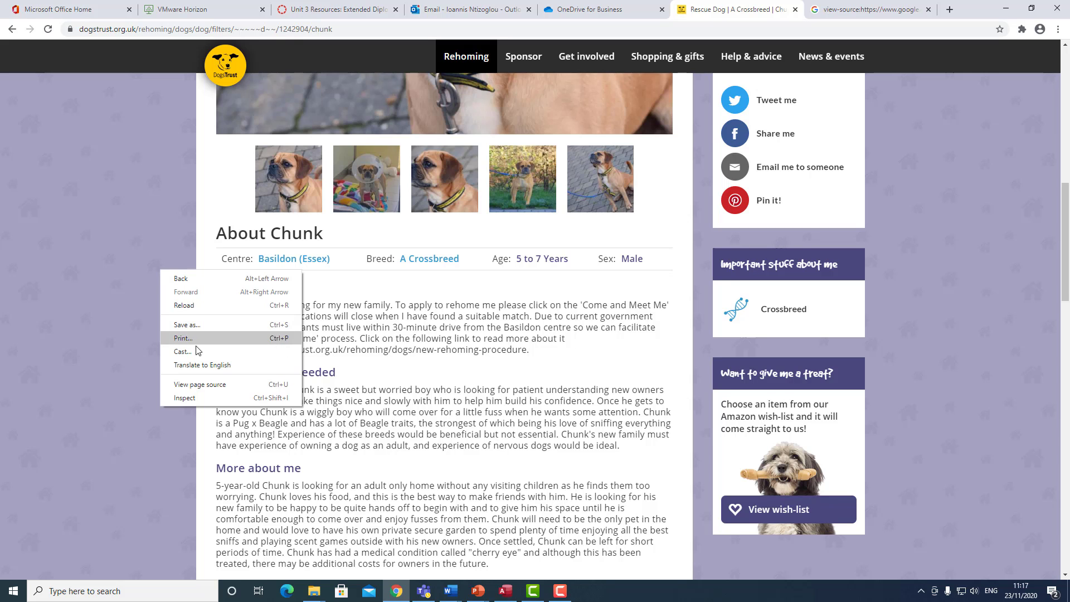
click(210, 385)
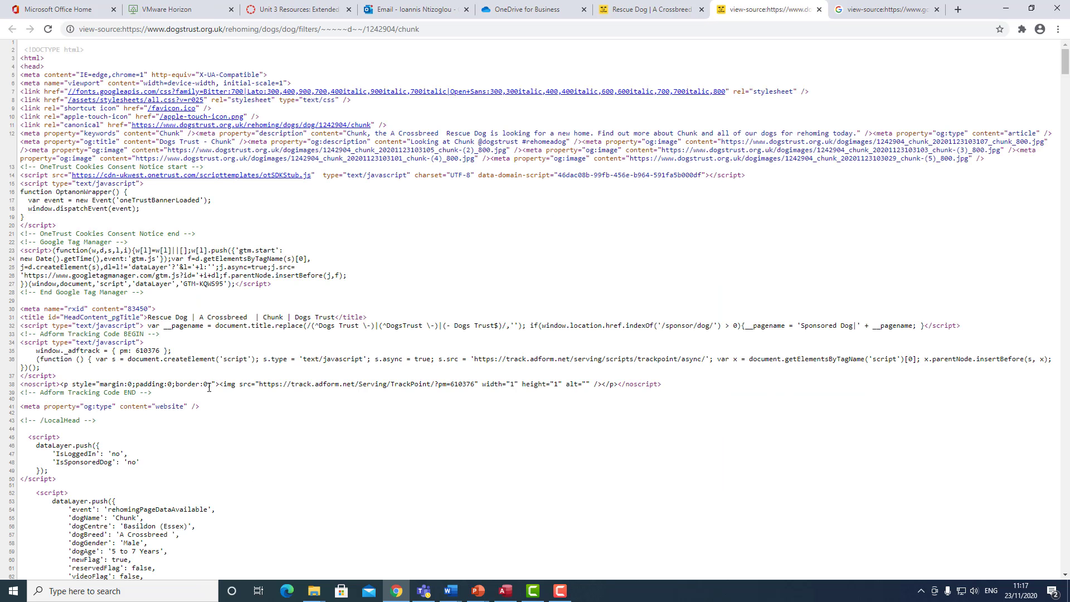
scroll(134, 230, down, 15)
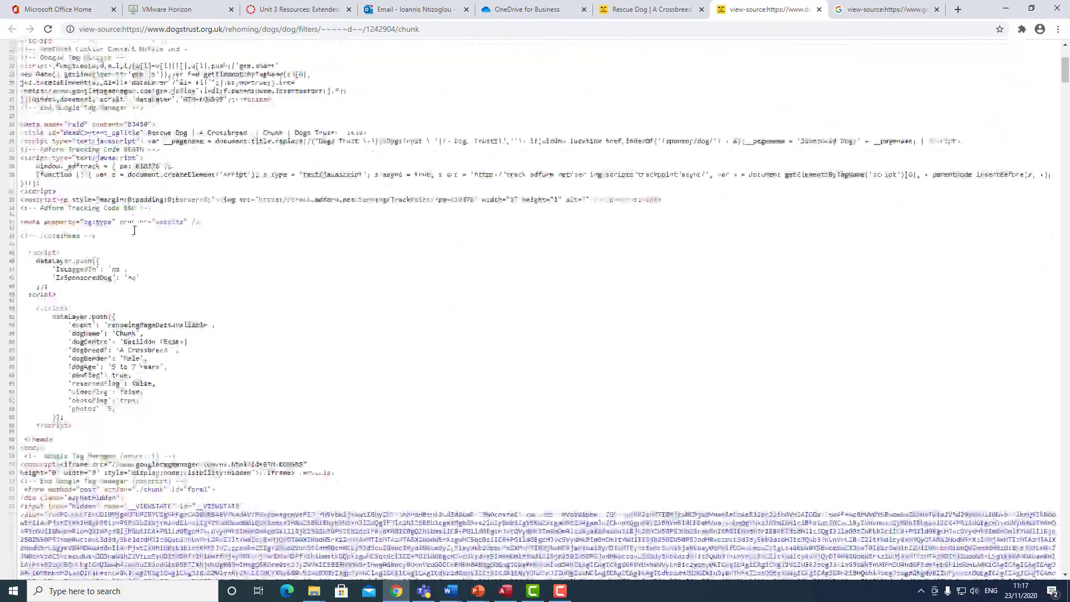
scroll(134, 230, down, 20)
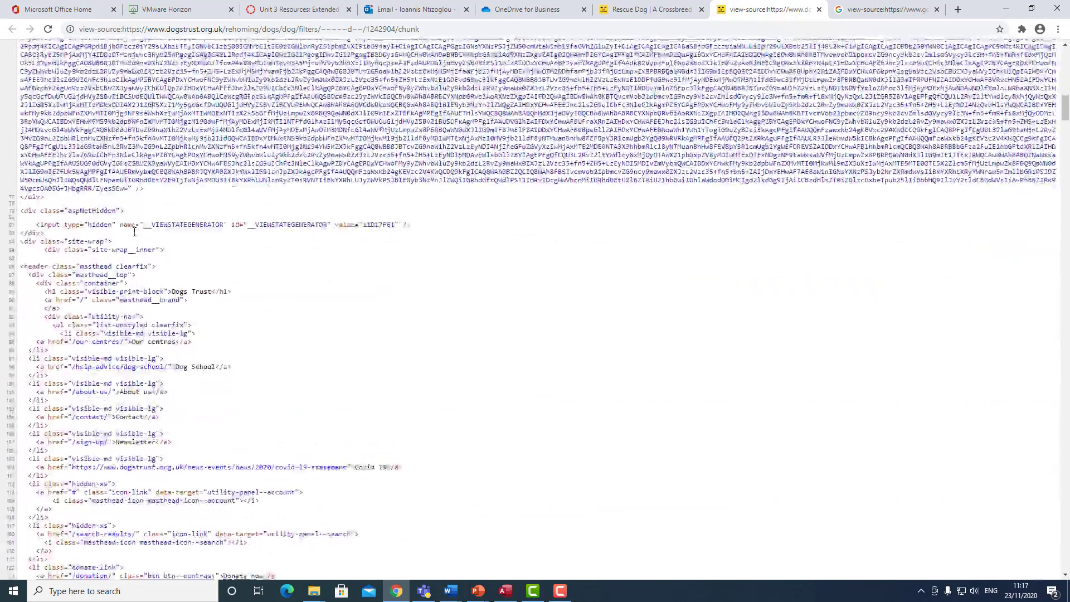
scroll(134, 232, down, 18)
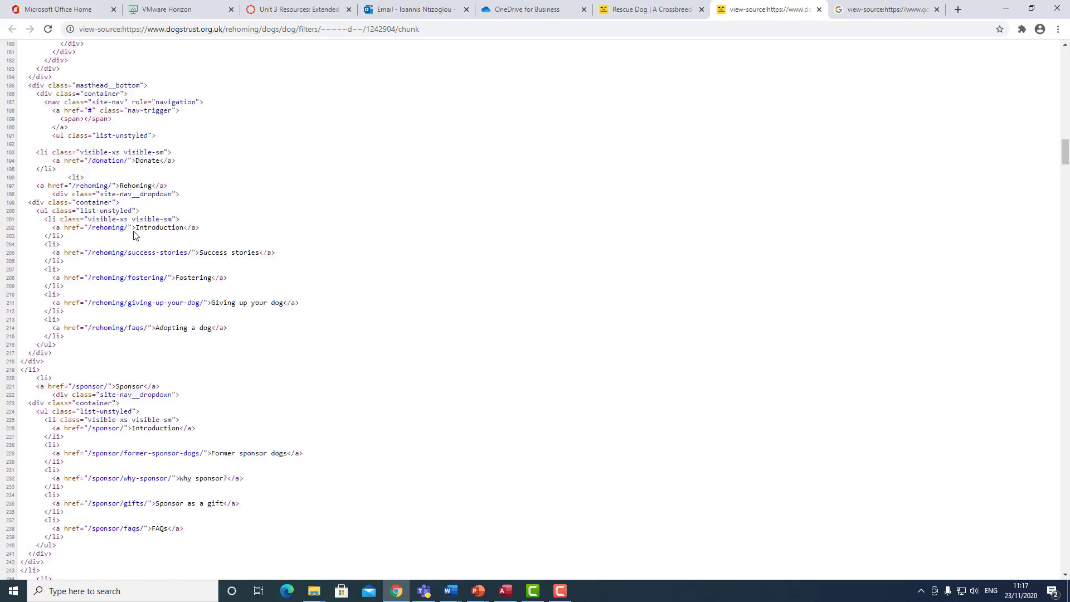
scroll(134, 234, down, 20)
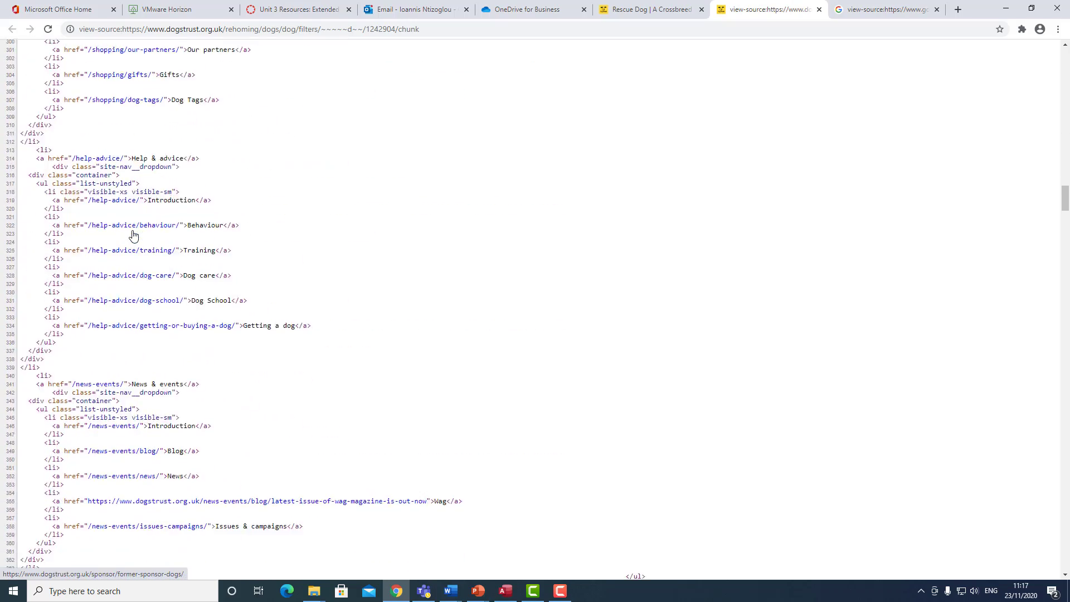
scroll(133, 234, down, 5)
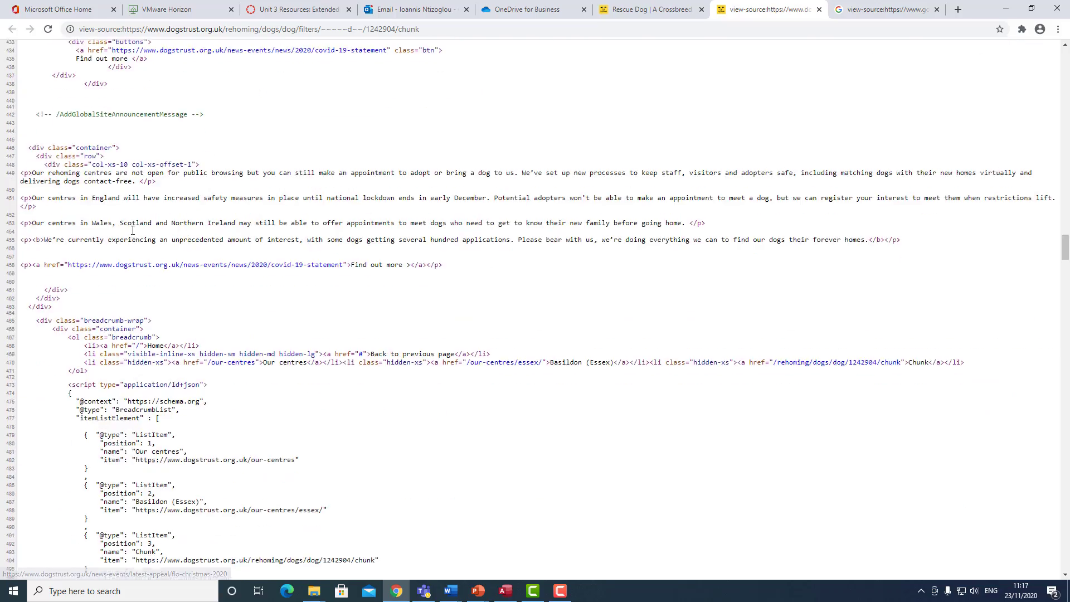
drag(146, 130, 420, 274)
click(420, 275)
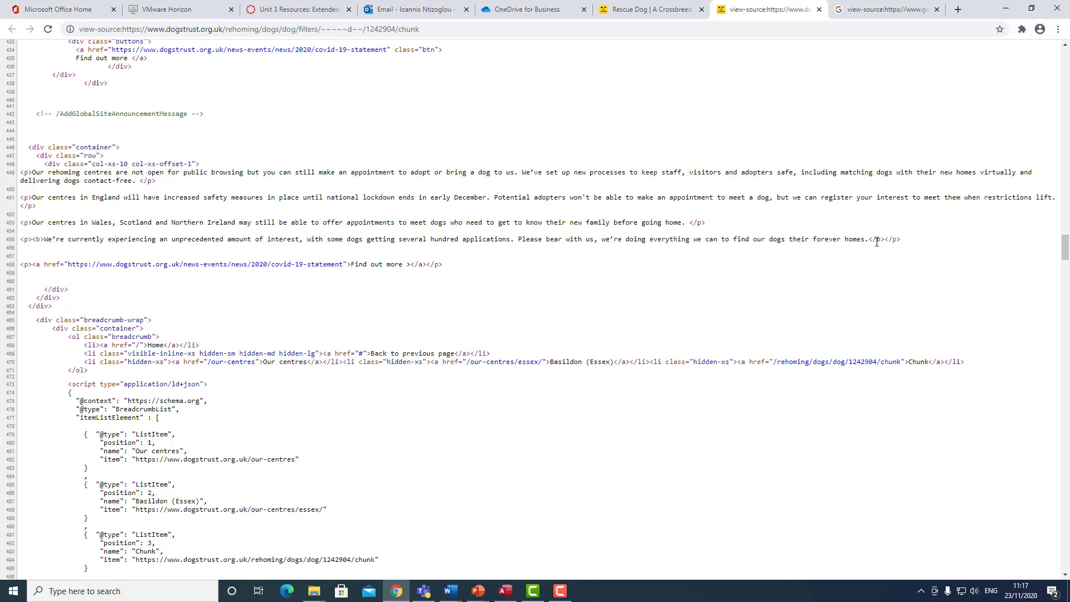
drag(867, 242, 21, 176)
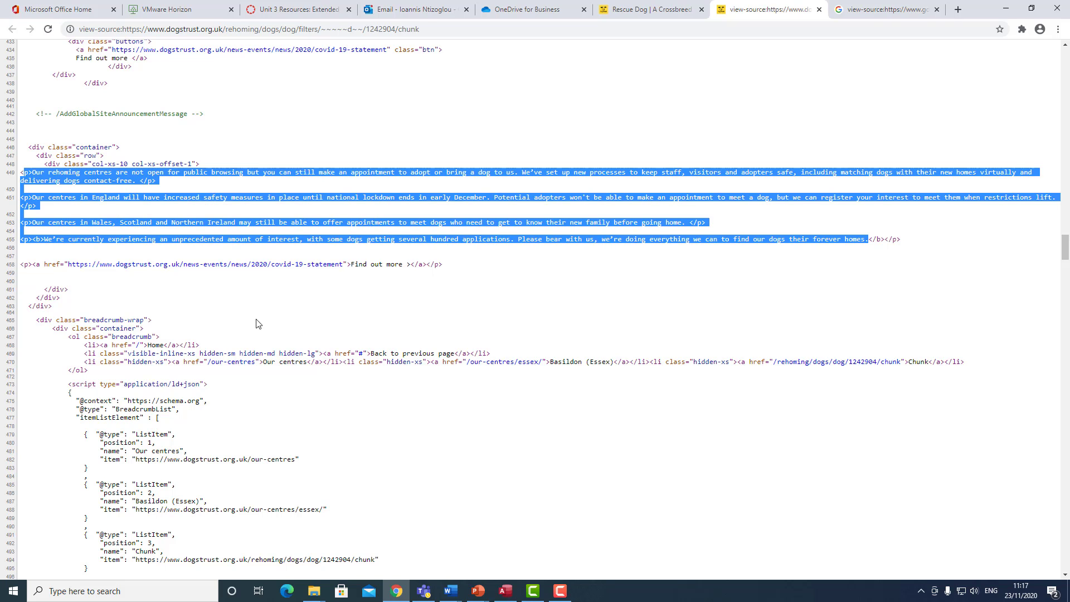
click(308, 309)
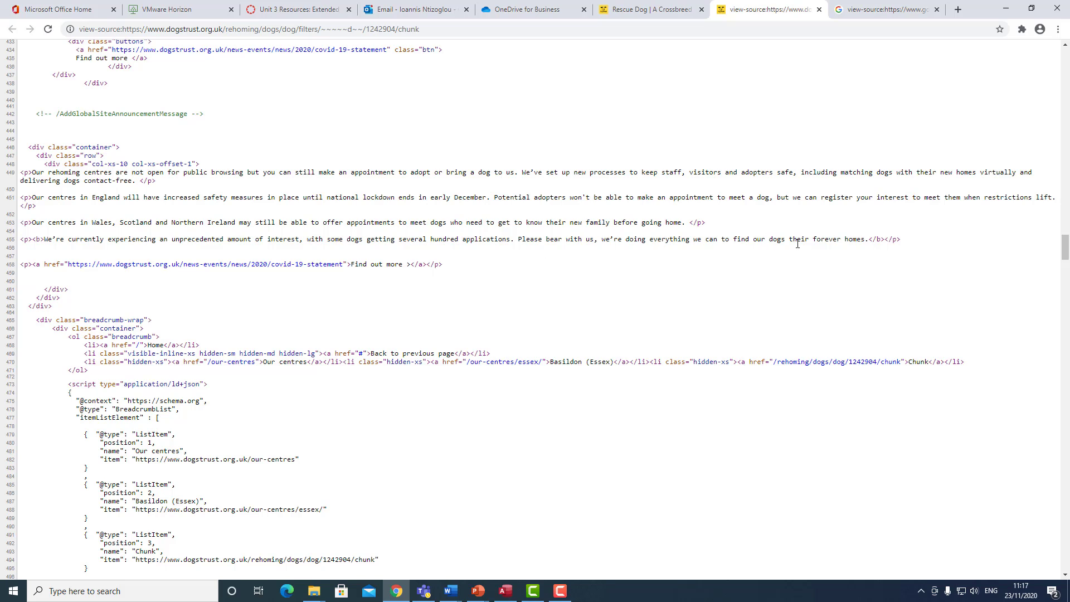
drag(870, 239, 22, 174)
Open the covid-19-statement link from the page source and read the Covid-19 Status section.
click(273, 265)
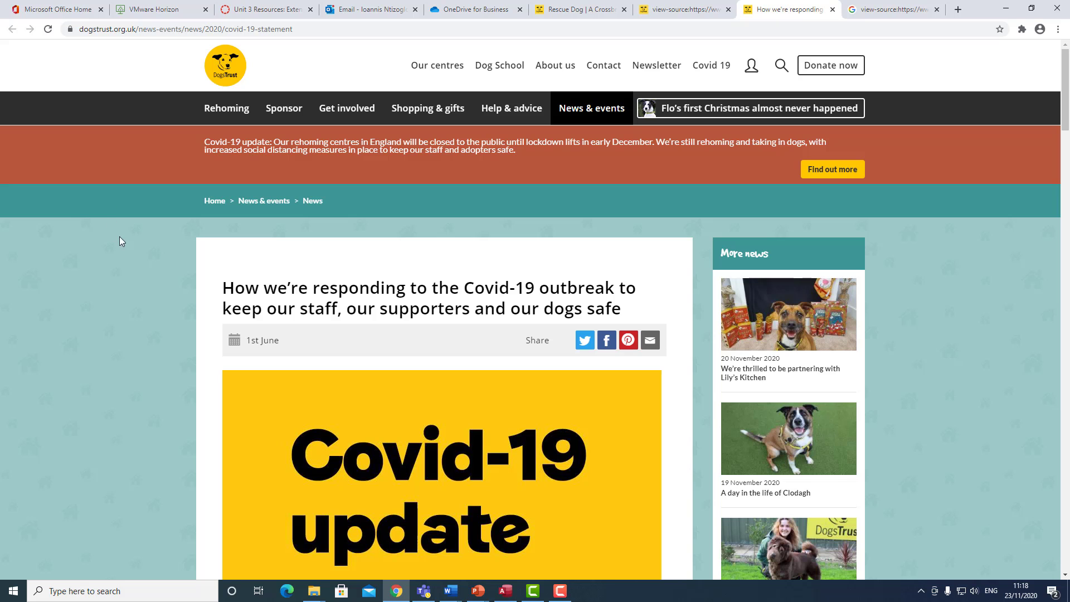
scroll(120, 241, down, 6)
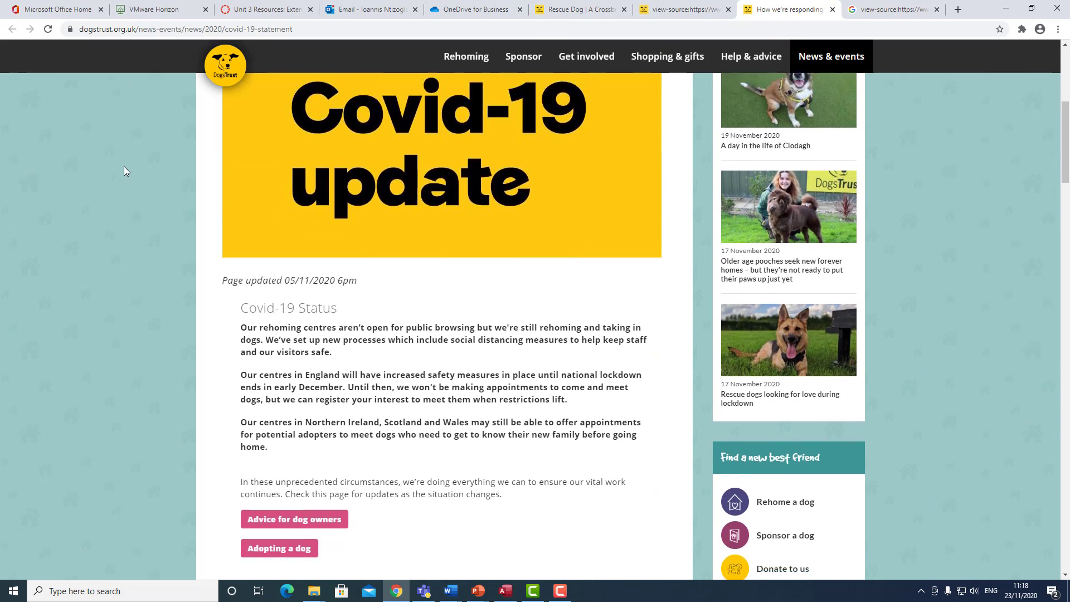
scroll(132, 136, down, 3)
scroll(142, 173, up, 4)
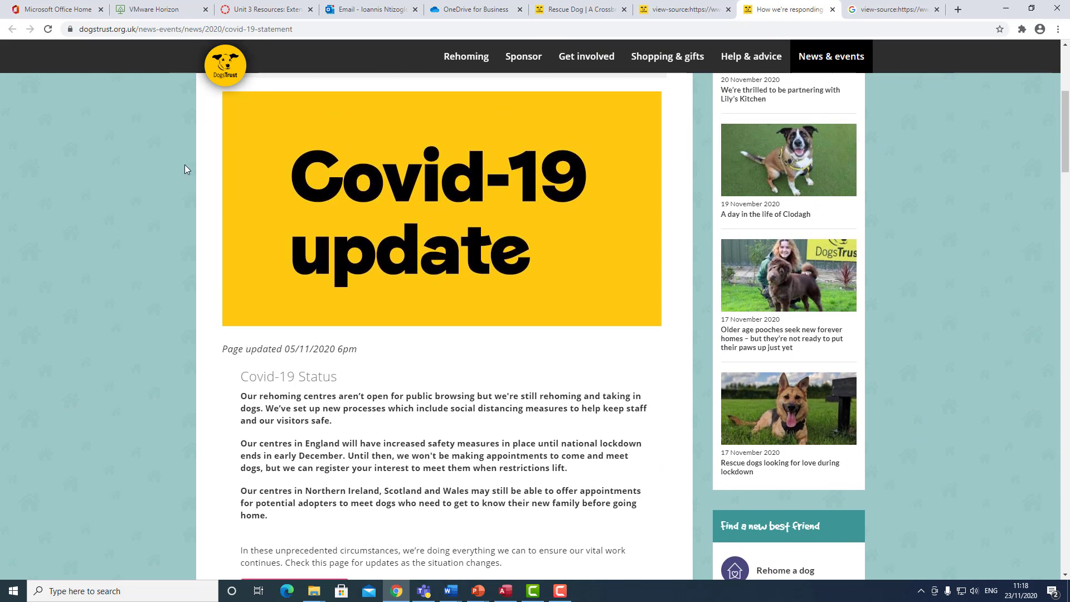
click(649, 17)
click(581, 11)
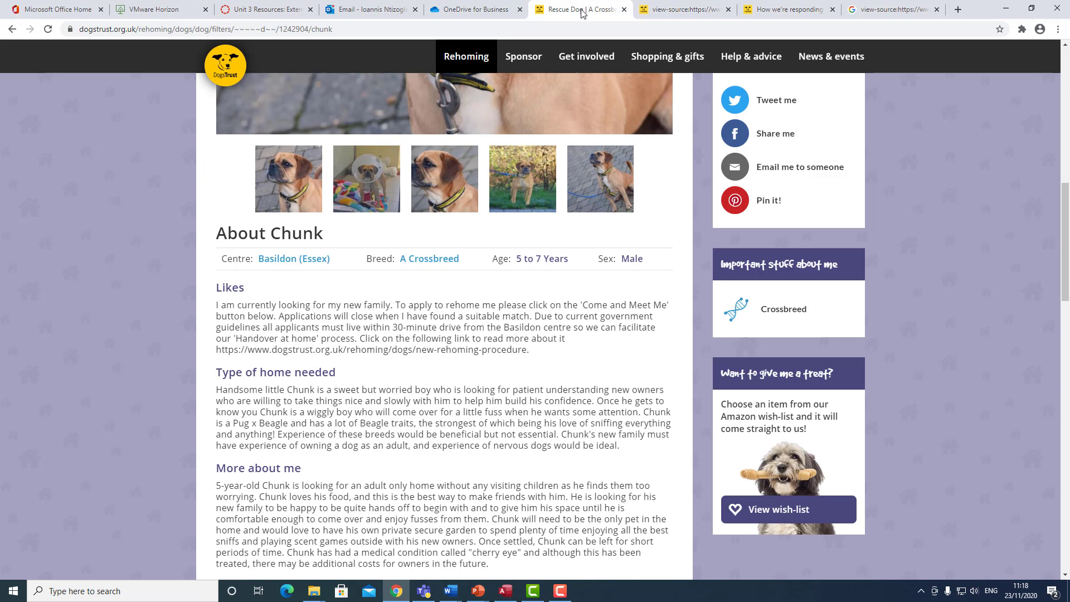
click(672, 12)
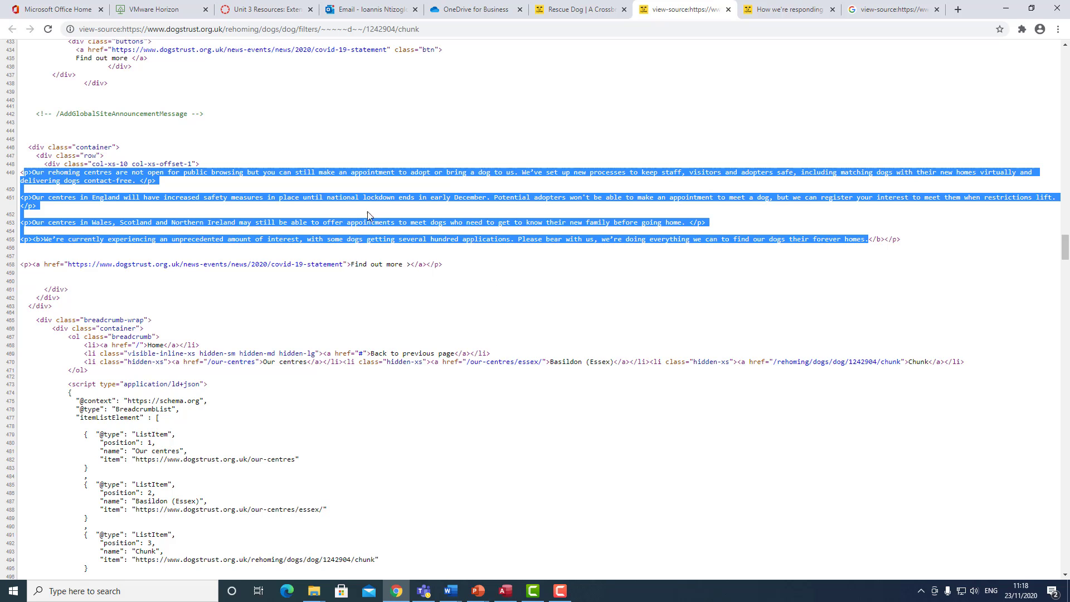
click(558, 20)
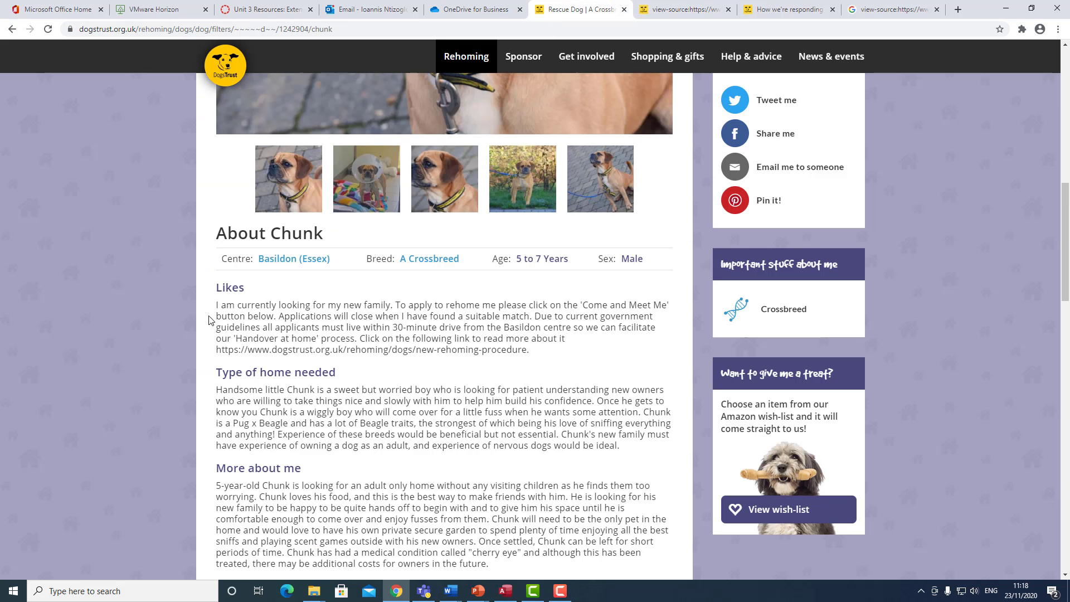
scroll(156, 192, up, 4)
scroll(157, 301, down, 1)
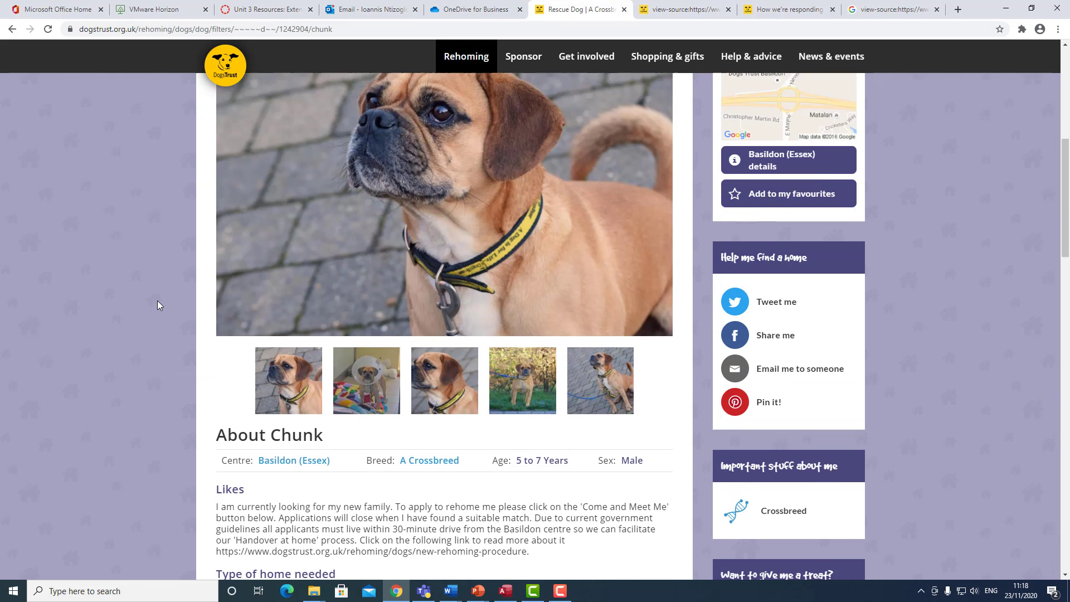
scroll(150, 268, up, 2)
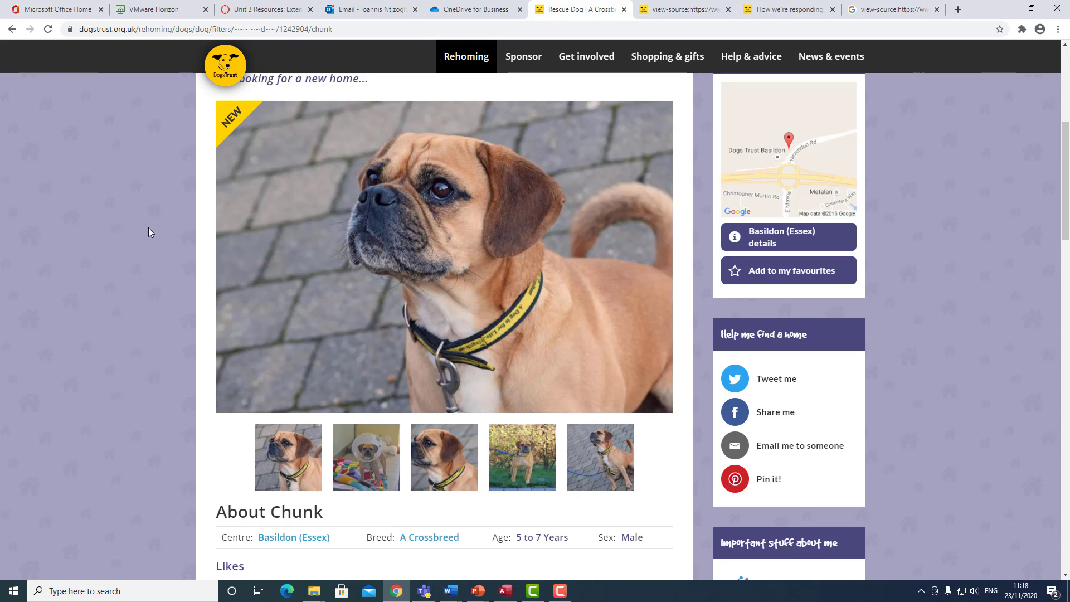
click(657, 14)
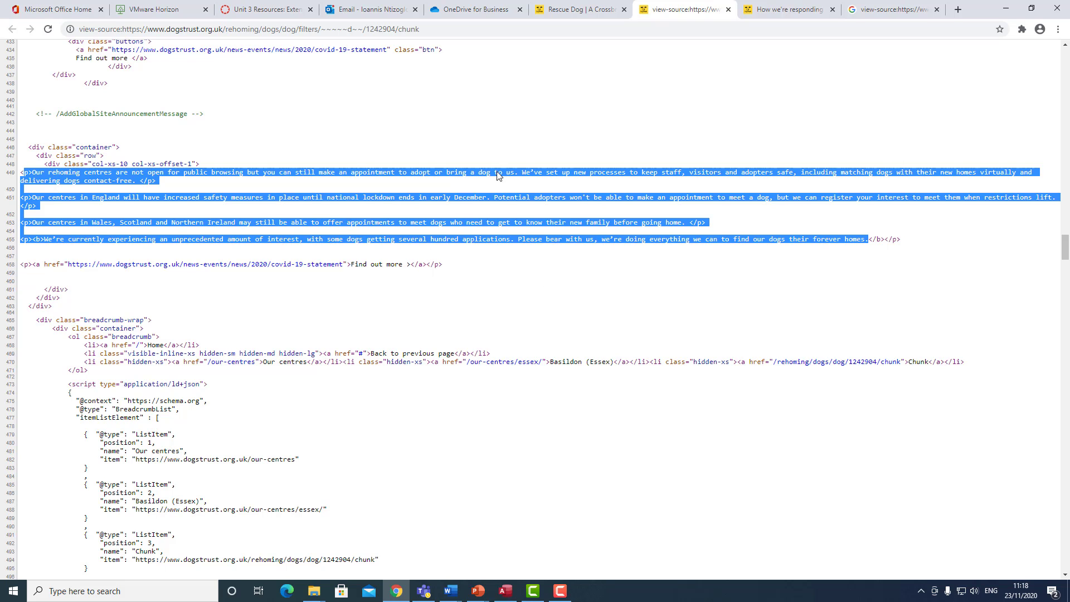
click(562, 9)
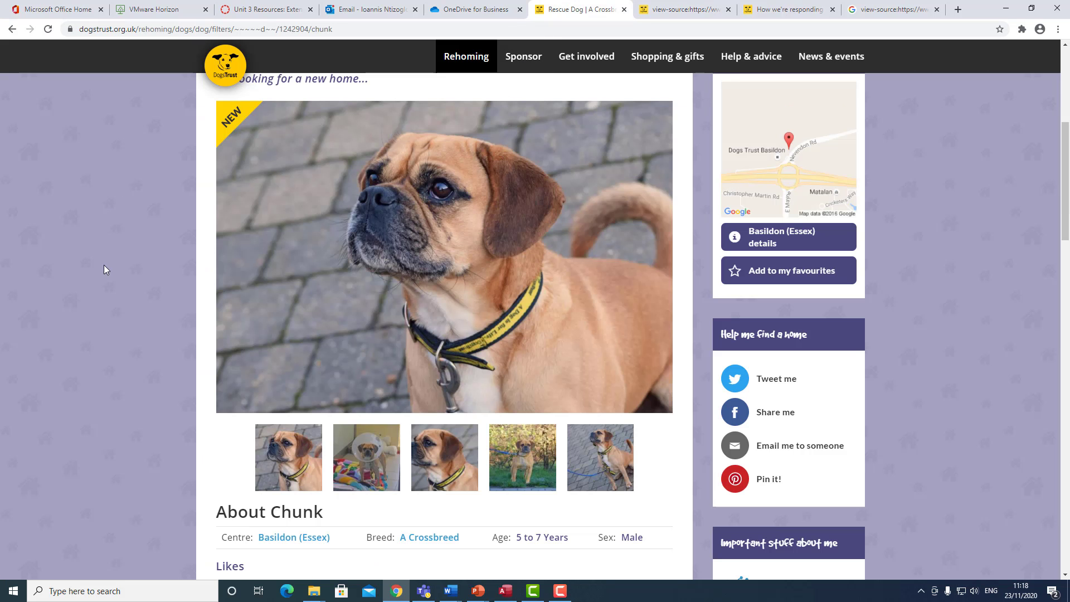
click(682, 11)
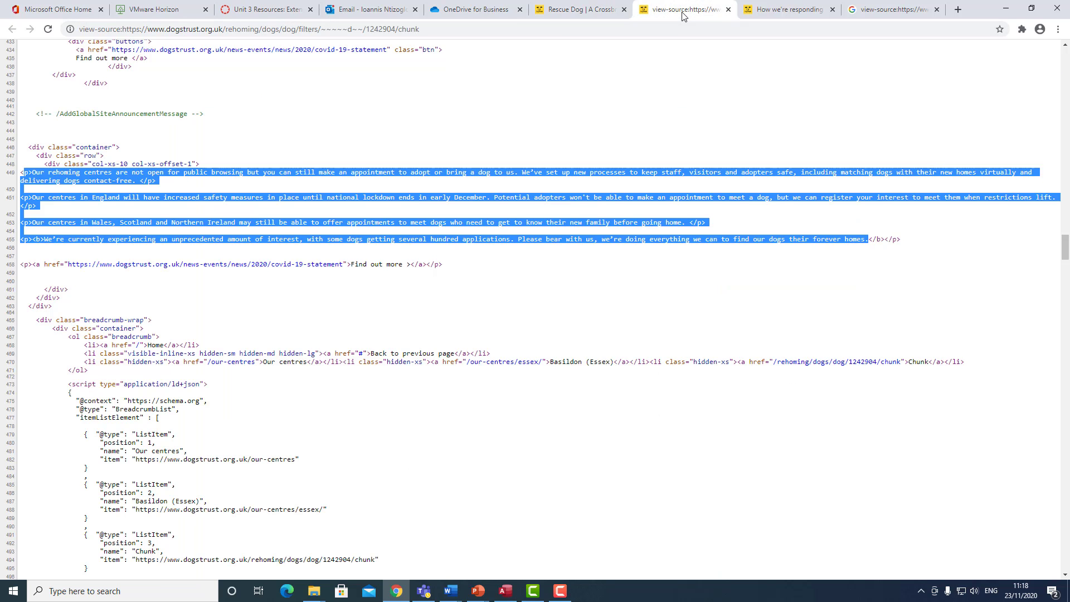
click(572, 12)
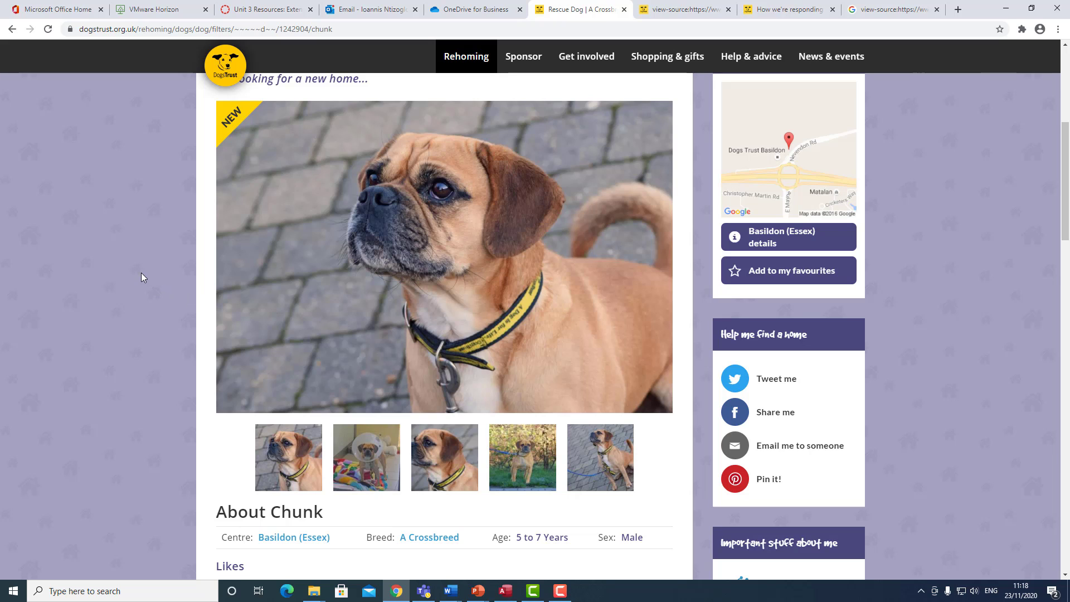
scroll(141, 277, down, 5)
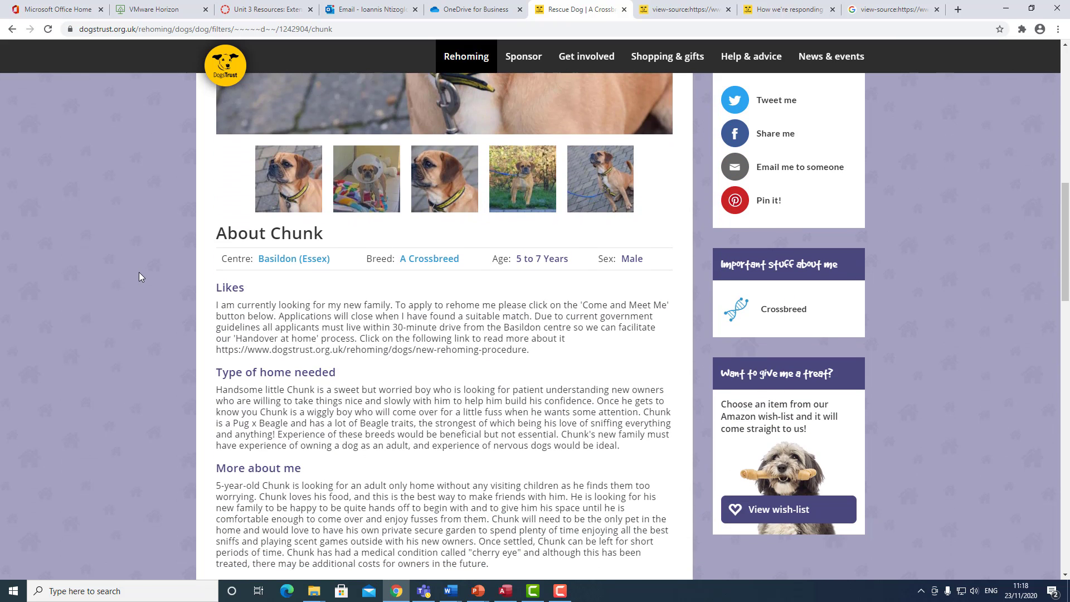
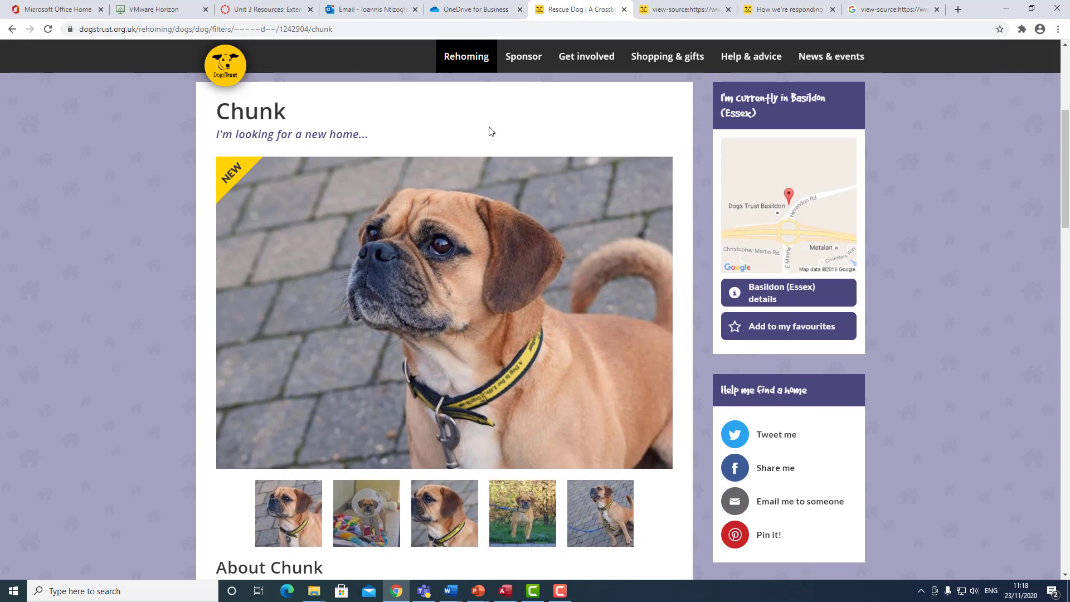
click(891, 8)
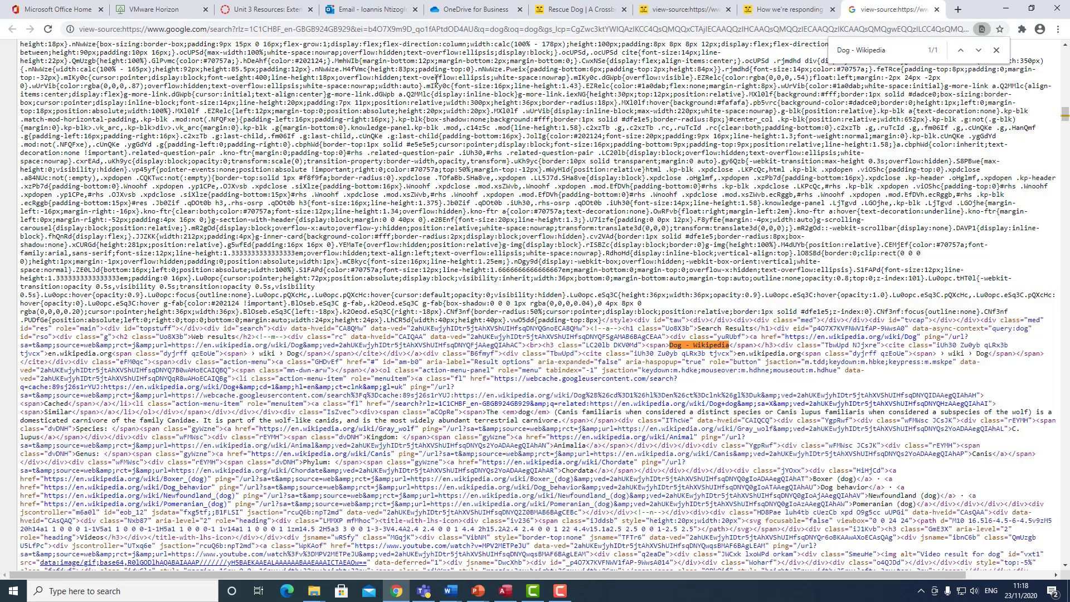
click(564, 10)
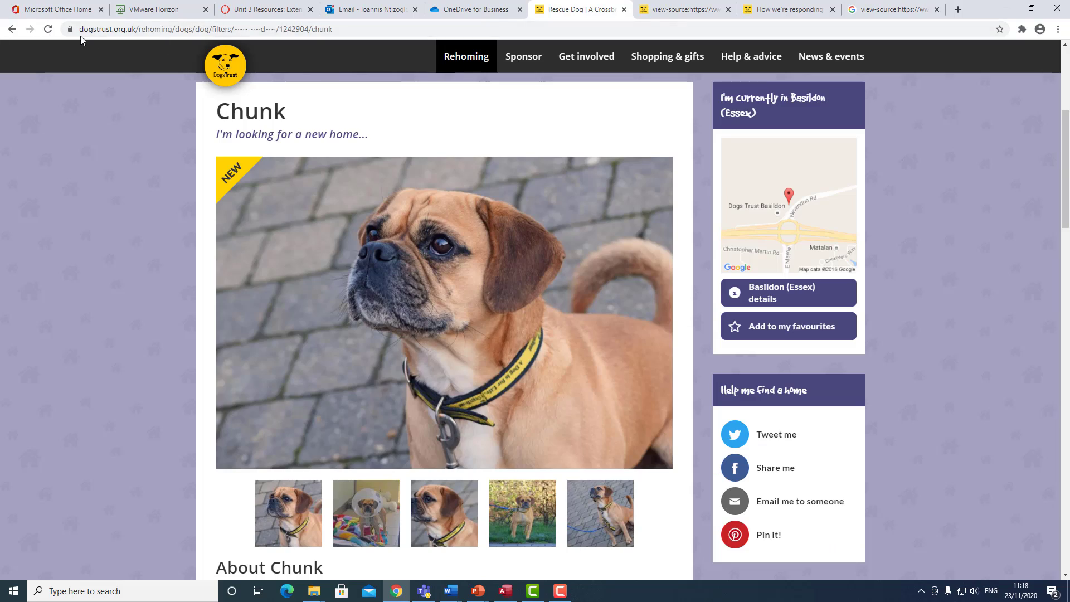
click(13, 31)
click(11, 32)
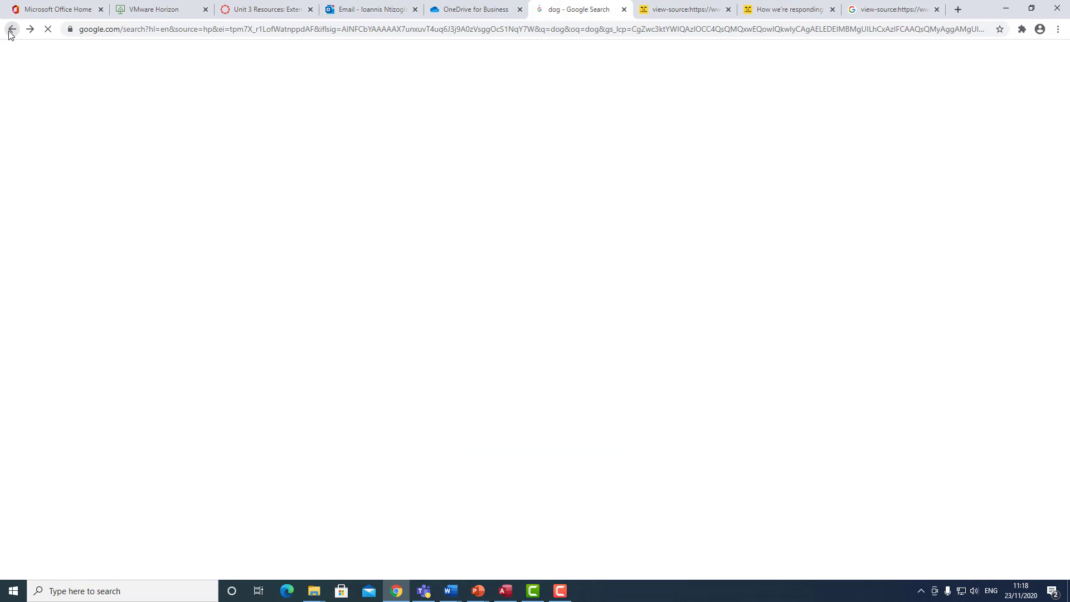
click(11, 30)
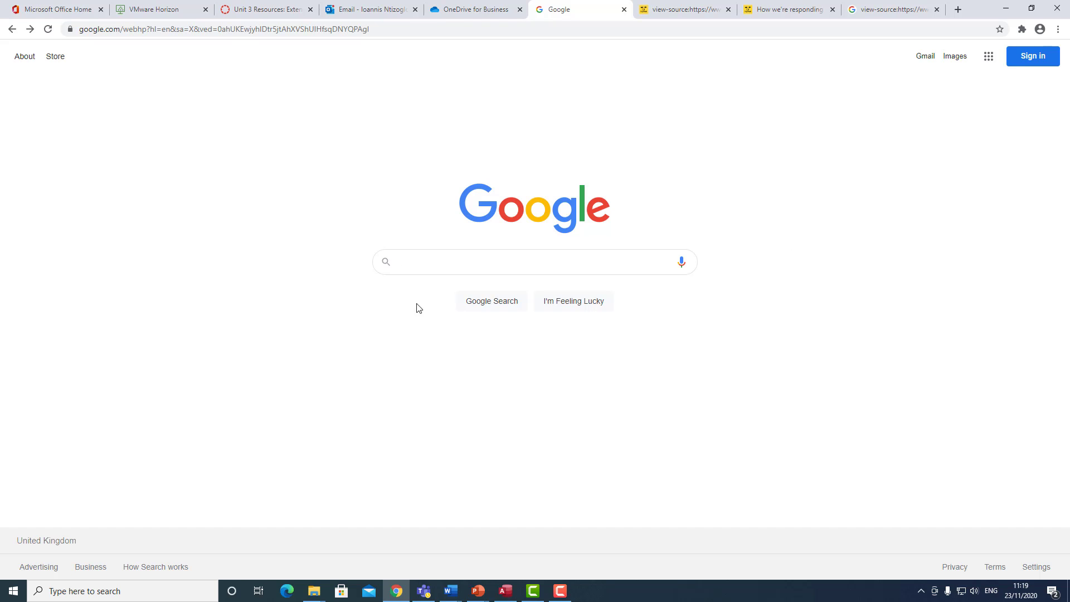
click(439, 267)
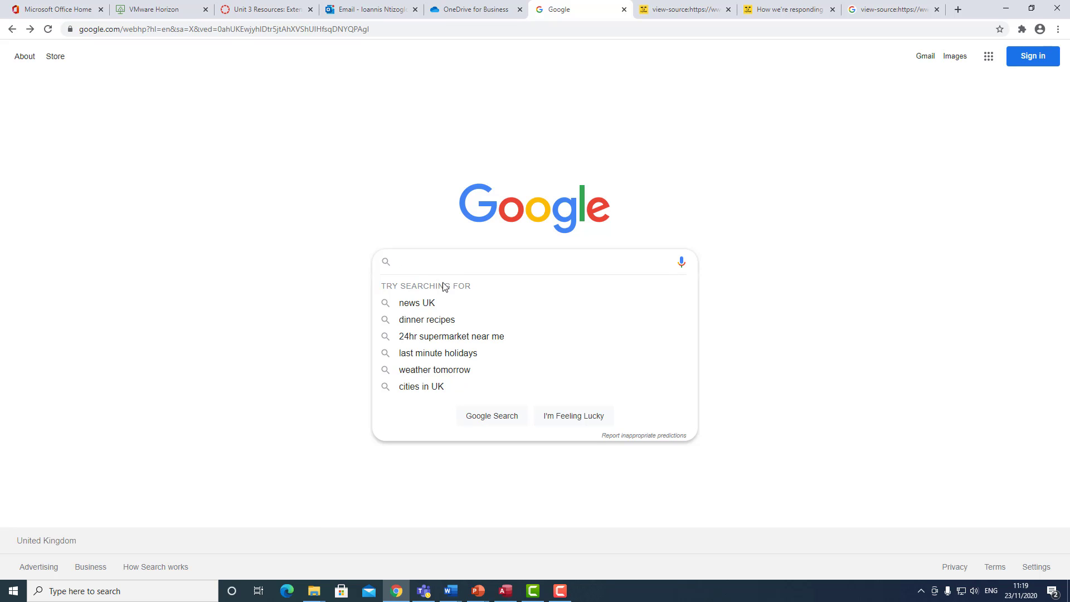
click(437, 302)
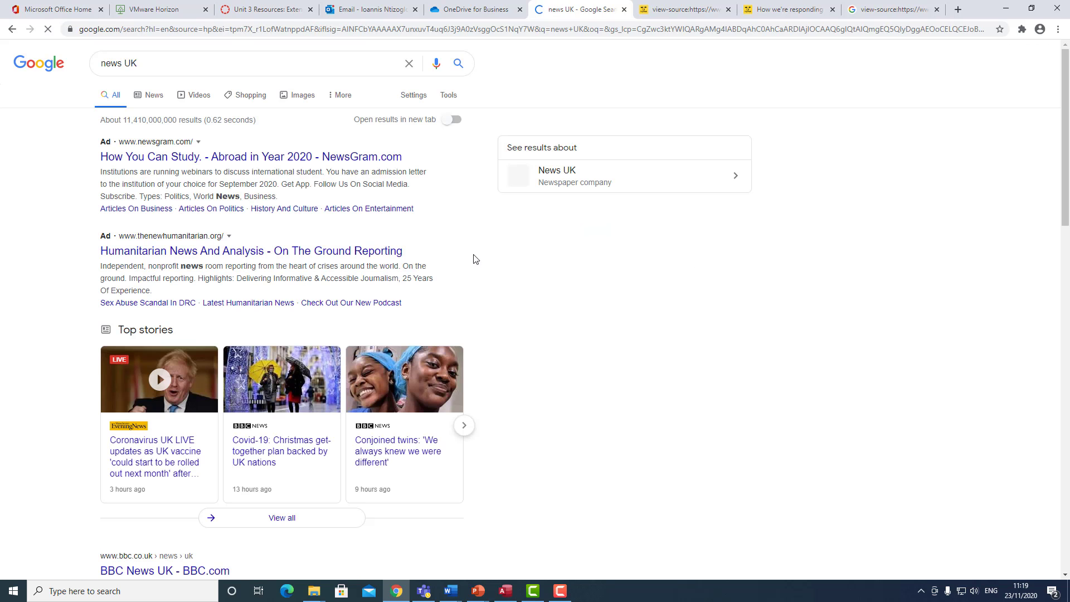
Display the page source of the news UK search results and look through its code.
right_click(500, 268)
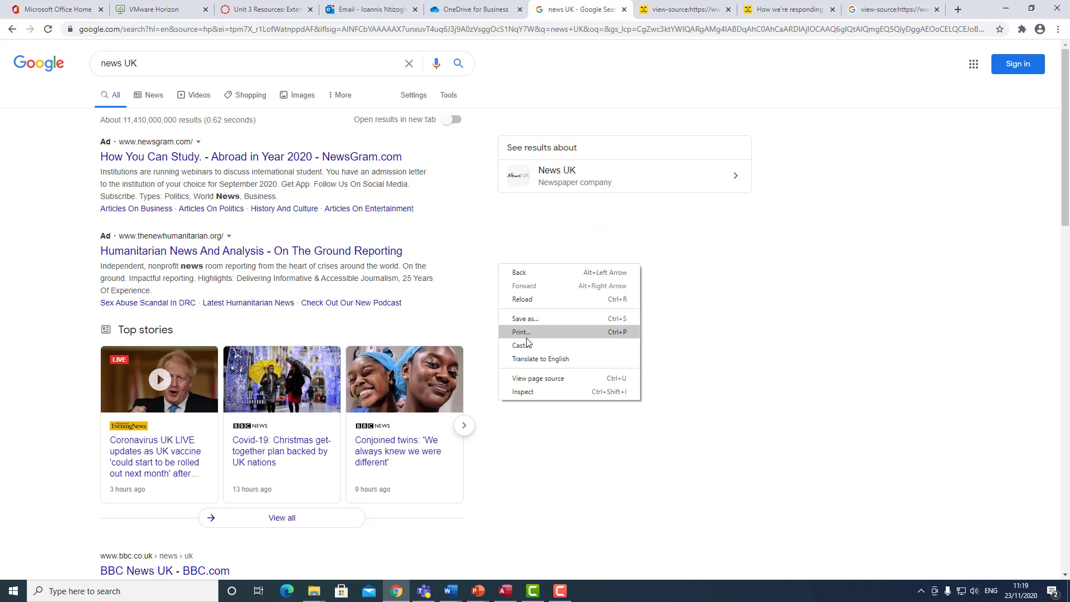
click(526, 380)
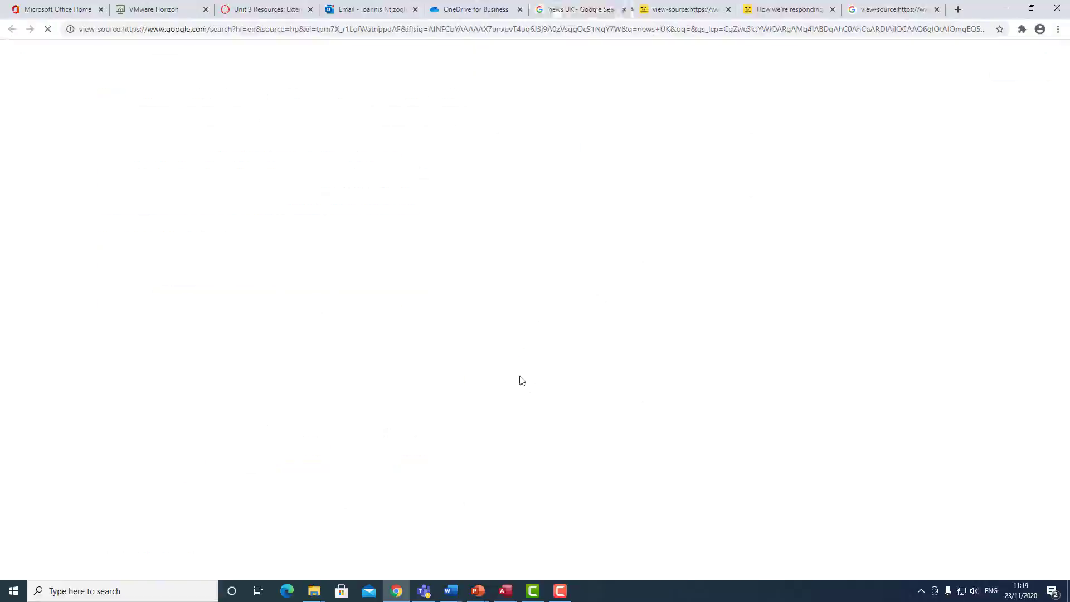
scroll(510, 355, down, 10)
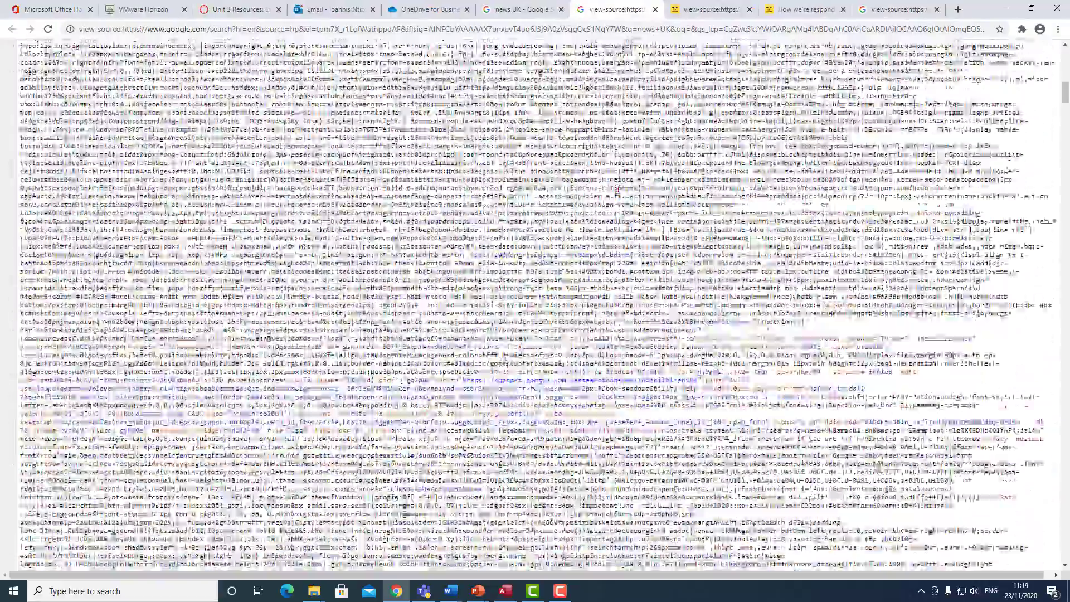
scroll(505, 361, down, 10)
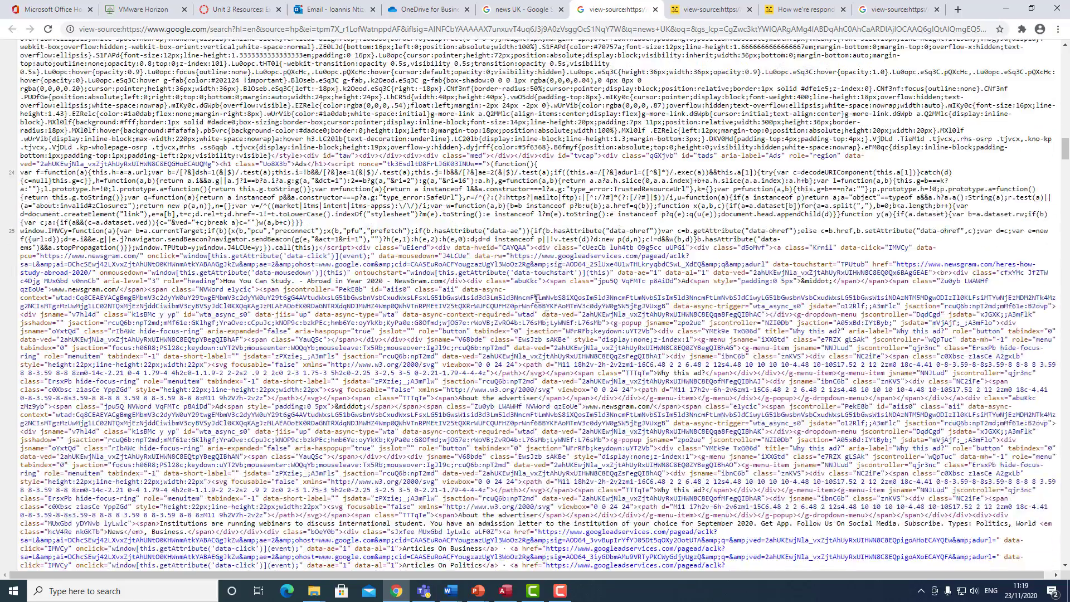
scroll(602, 355, down, 5)
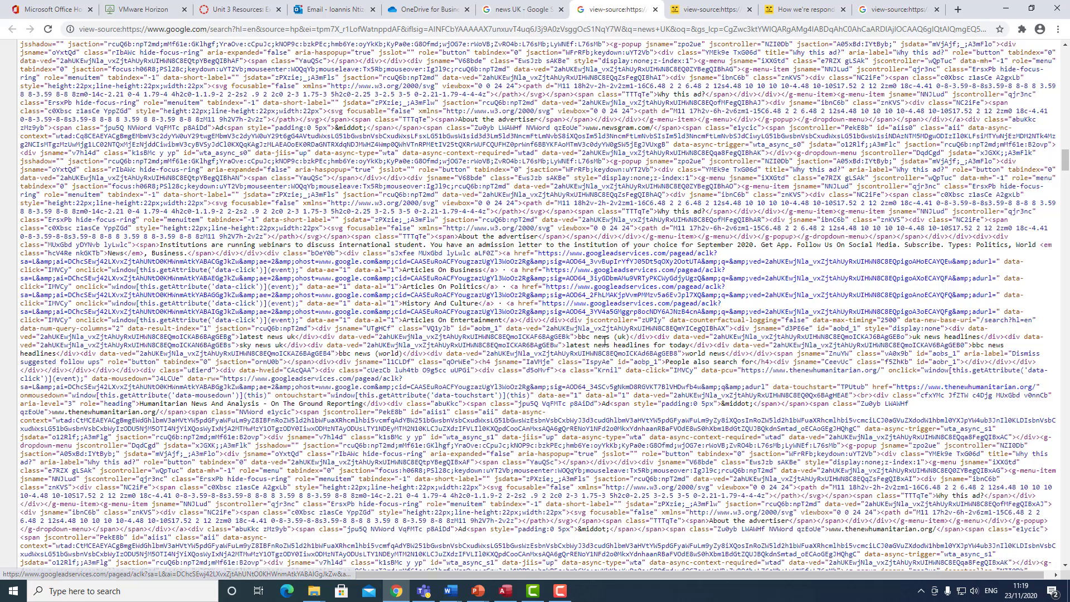
Return to the news UK results page and look over the top stories, news links and related searches.
click(510, 12)
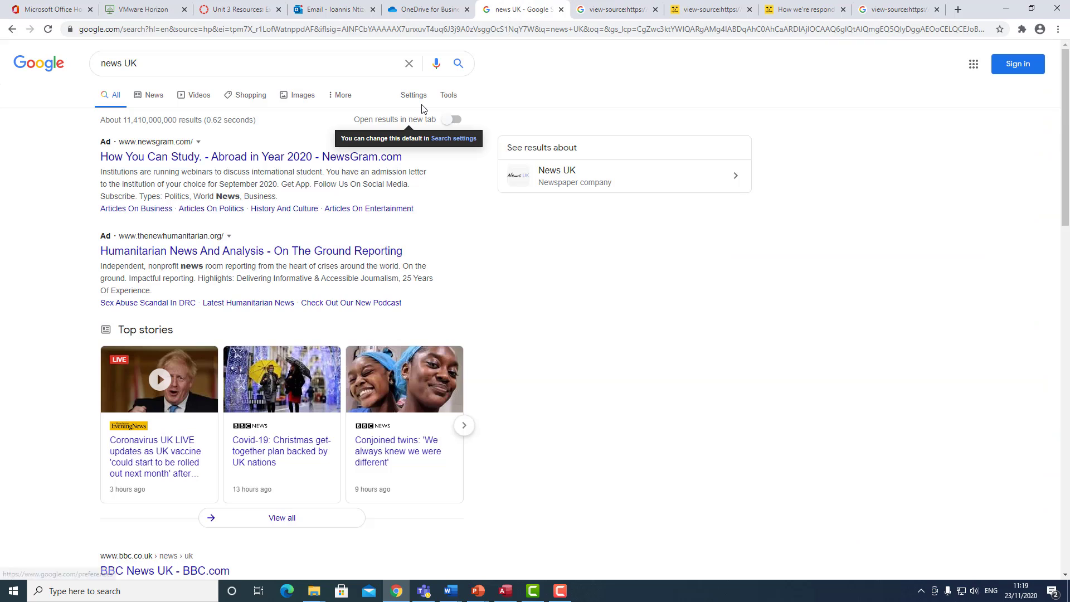
scroll(192, 255, down, 7)
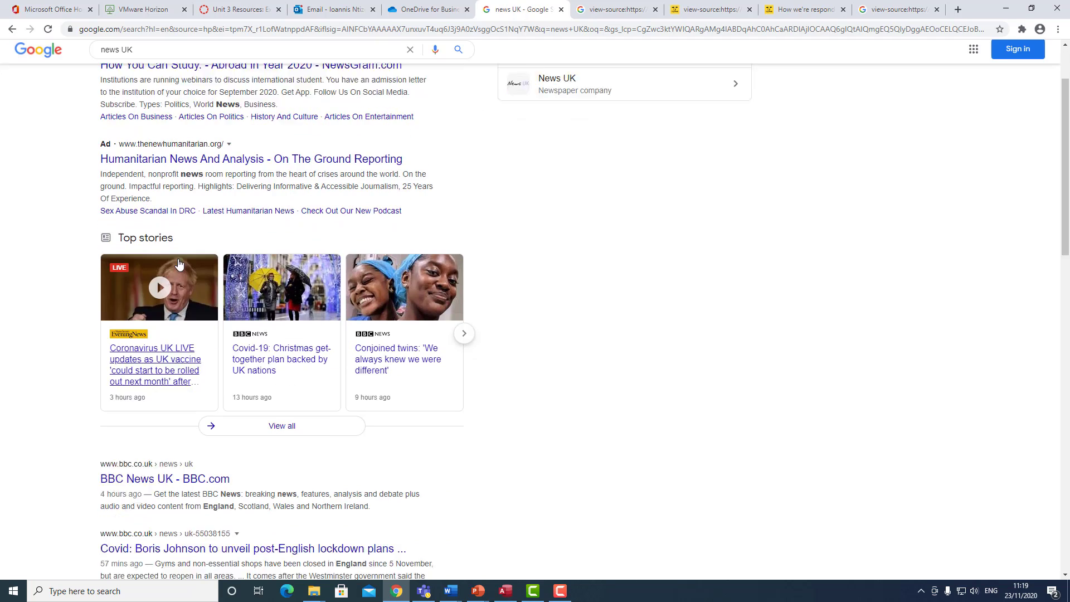
scroll(99, 211, down, 10)
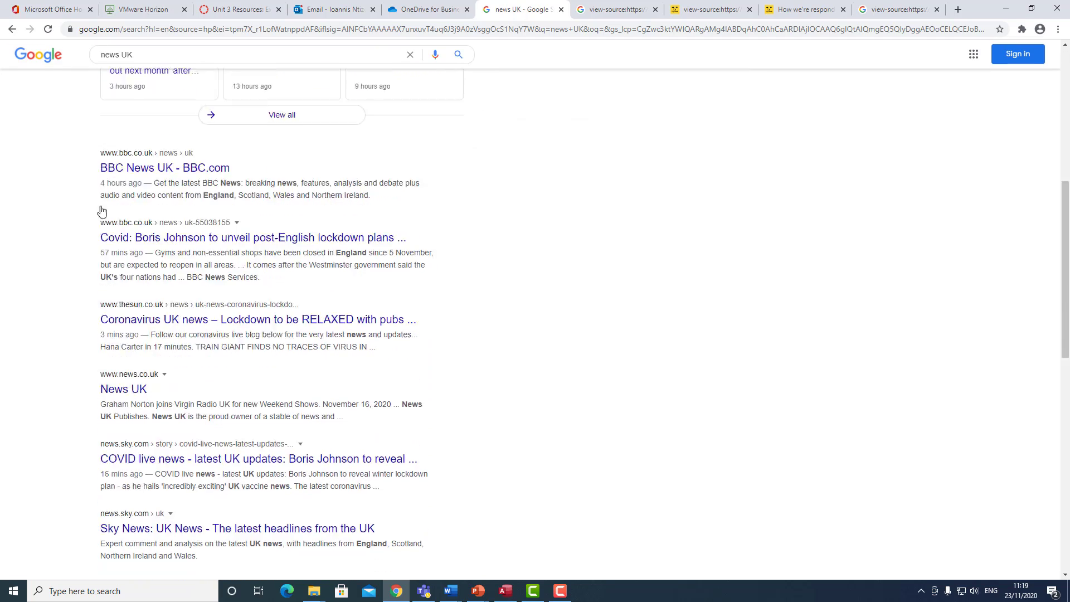
scroll(105, 235, down, 3)
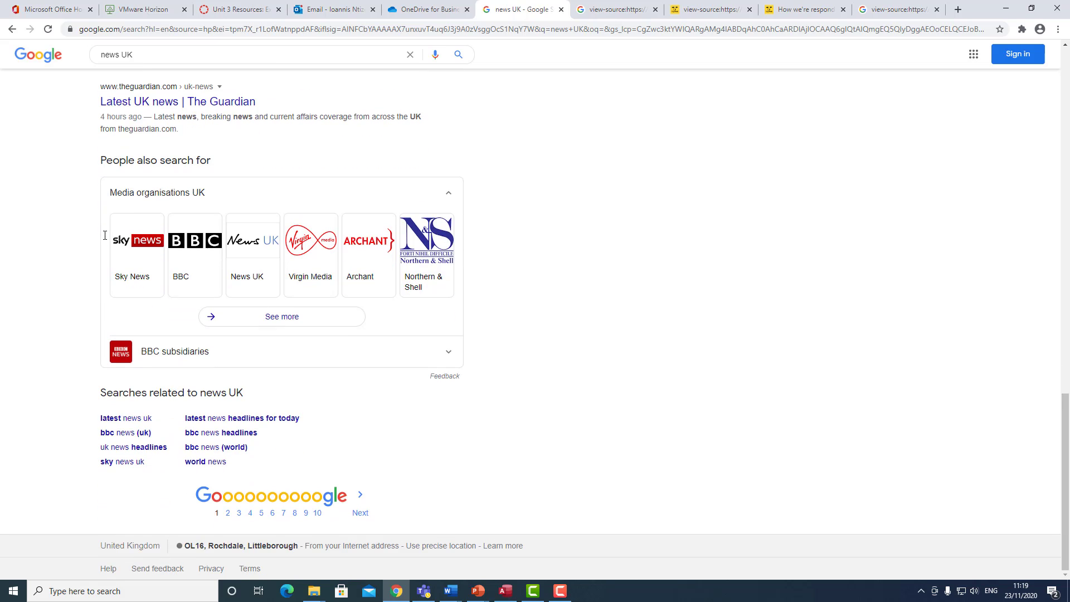
scroll(203, 200, up, 14)
scroll(203, 200, up, 6)
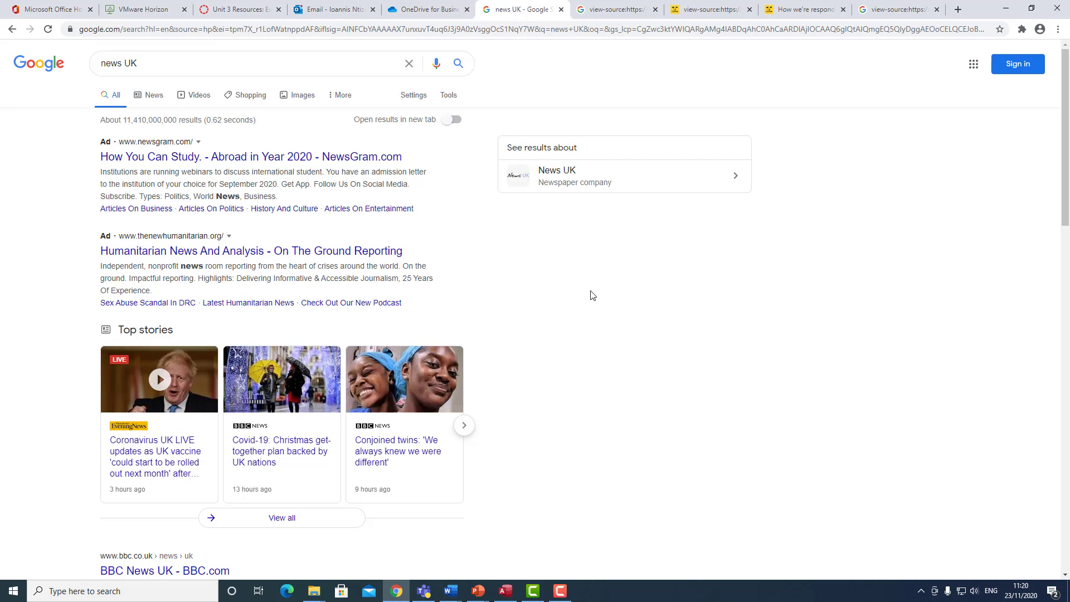
Minimize the browser and switch to the ICE_DREAM - FINAL database in Microsoft Access.
click(1003, 8)
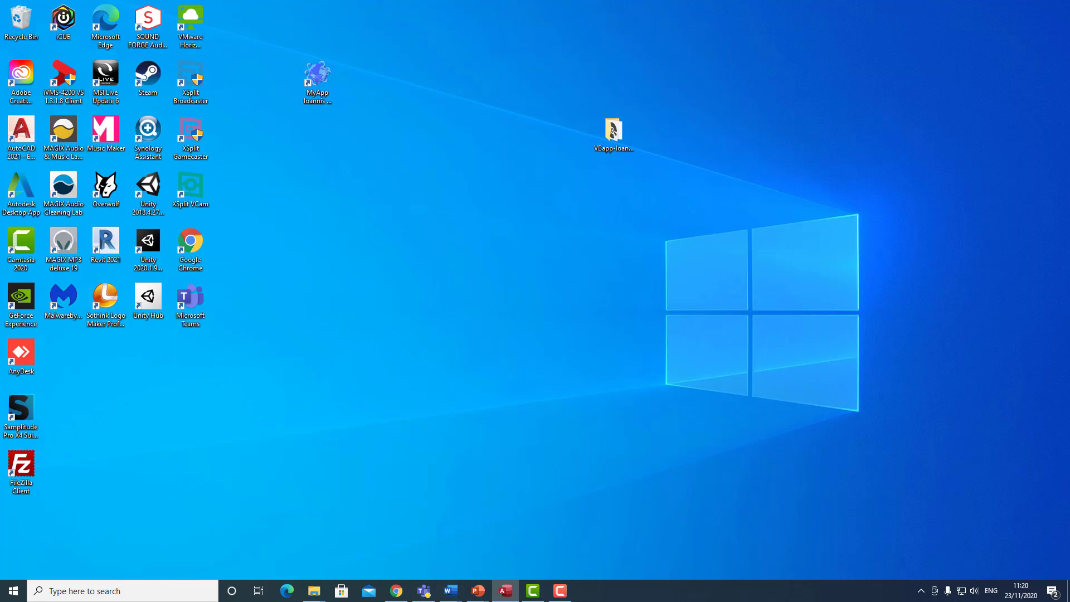
click(505, 591)
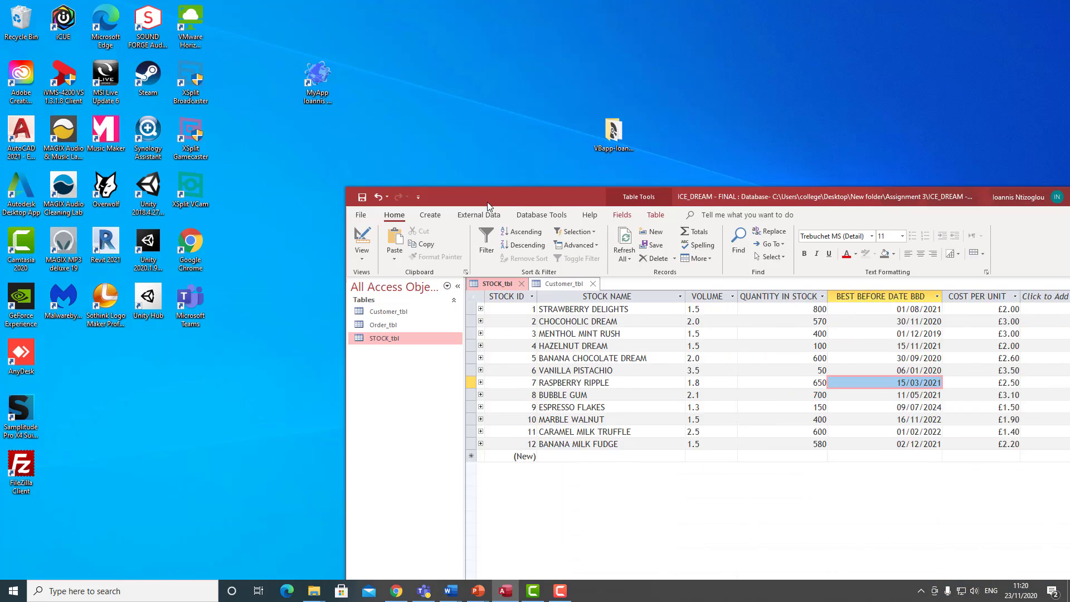
Maximize the database window and view the records of Customer_tbl, Order_tbl and STOCK_tbl in turn.
drag(529, 200, 268, 34)
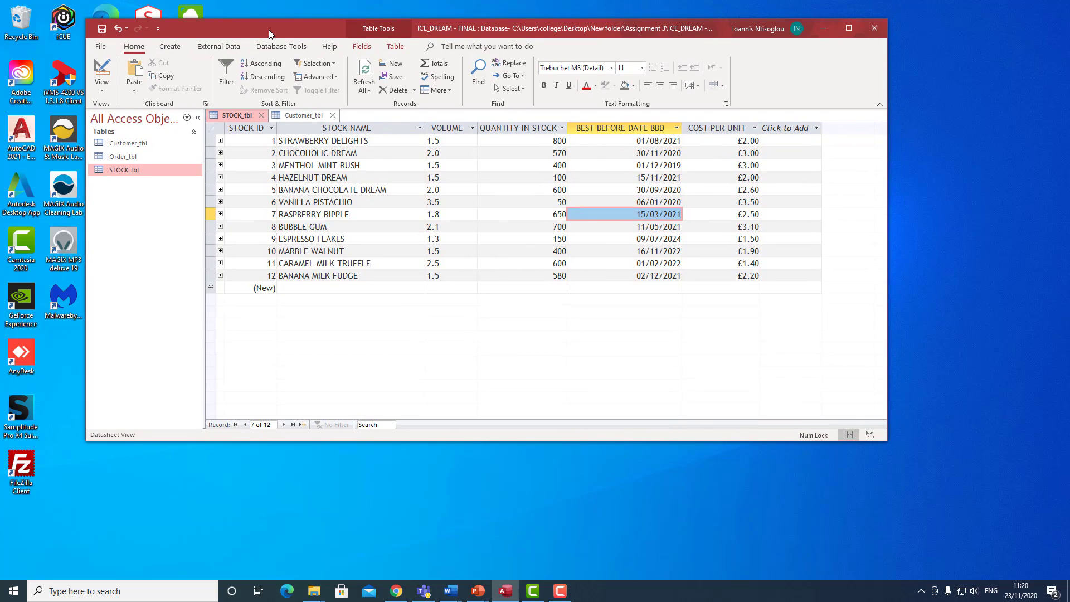
double_click(268, 33)
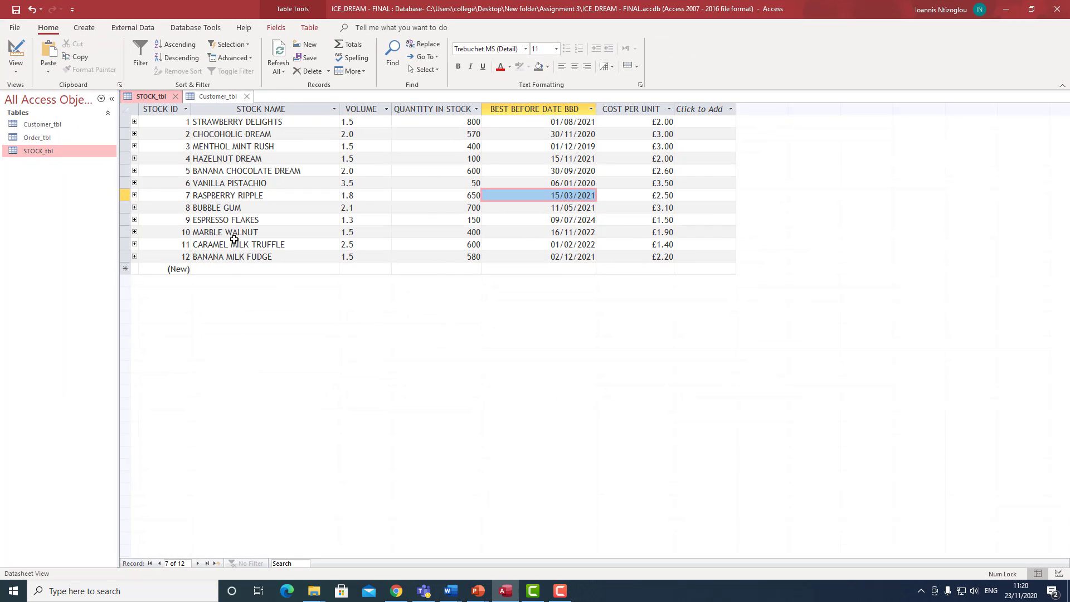
double_click(57, 124)
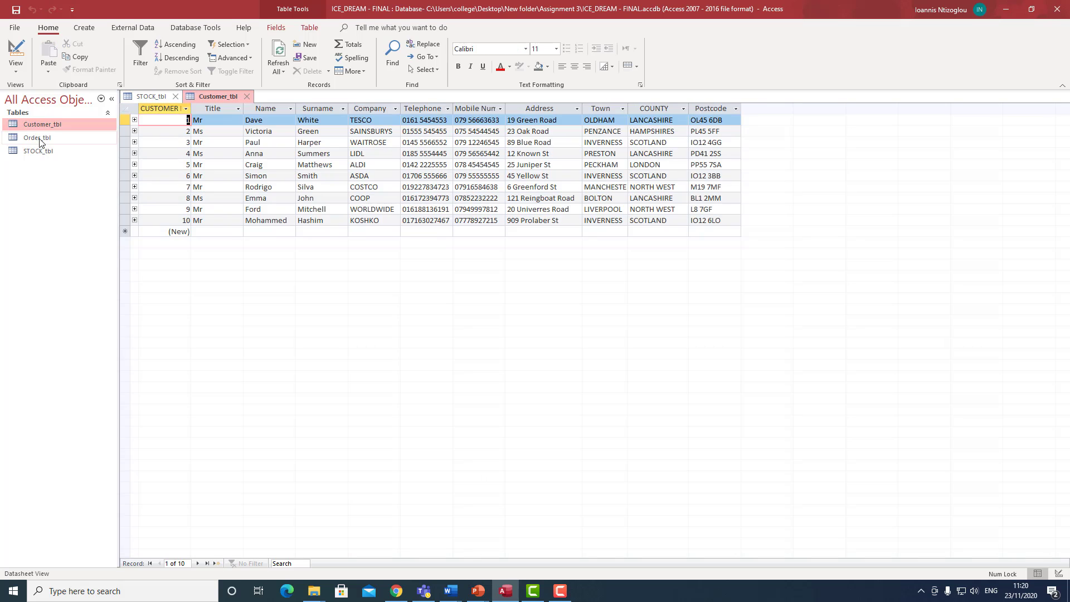
double_click(39, 139)
double_click(38, 151)
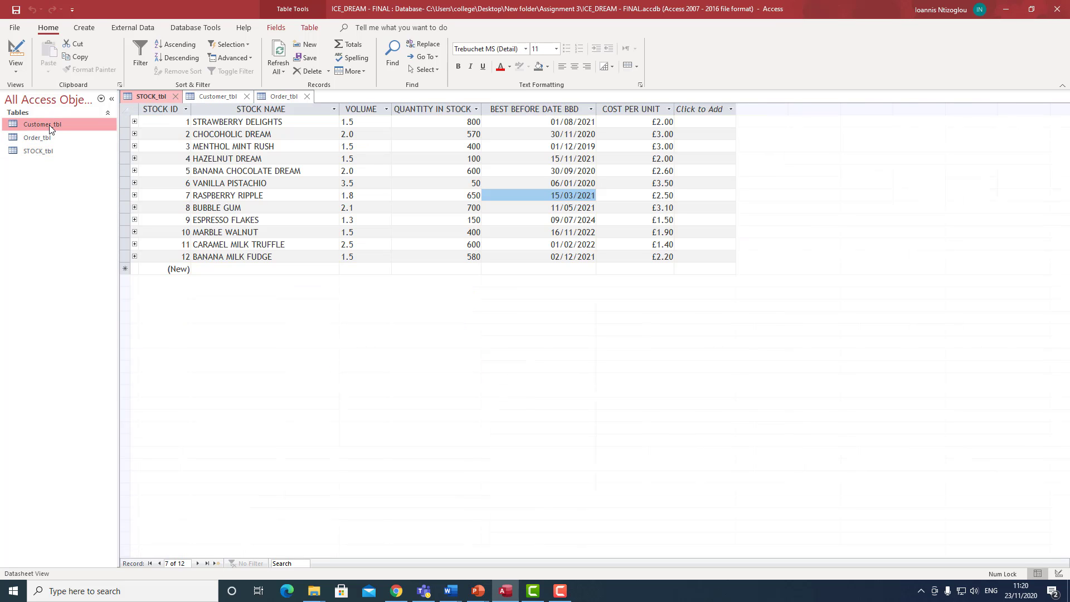
Close the open STOCK_tbl, Customer_tbl and Order_tbl datasheets.
click(175, 97)
click(185, 96)
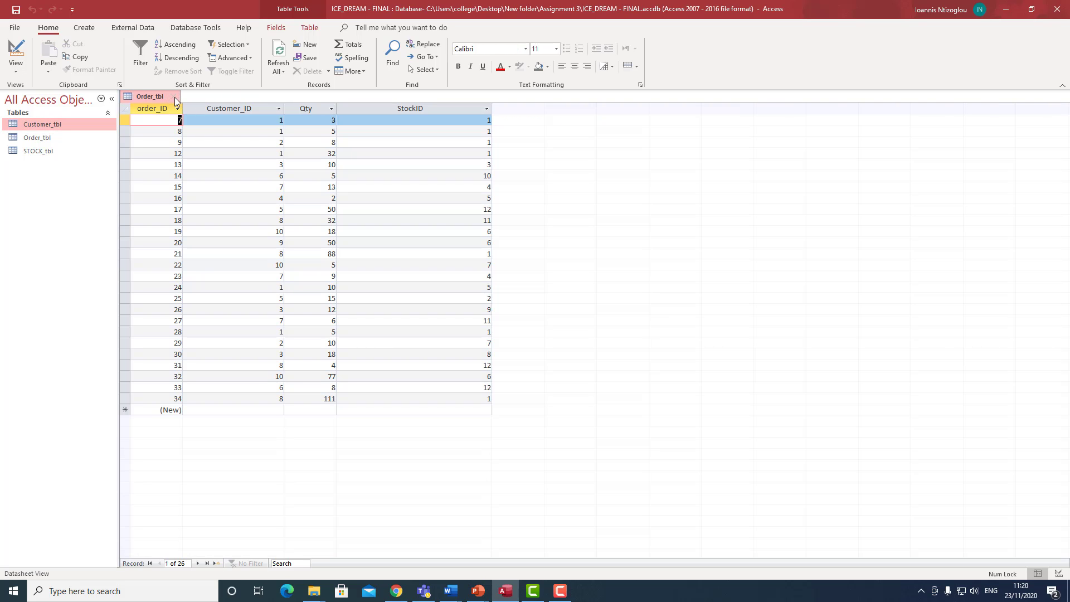
click(175, 97)
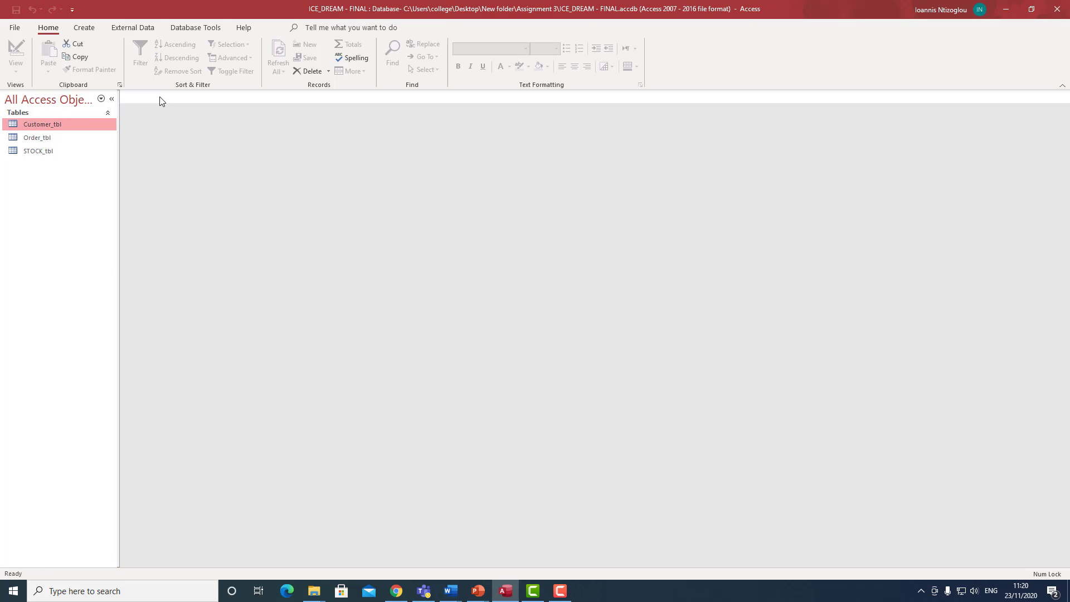
Rename the Customer_tbl table as tblCustomer.
right_click(53, 129)
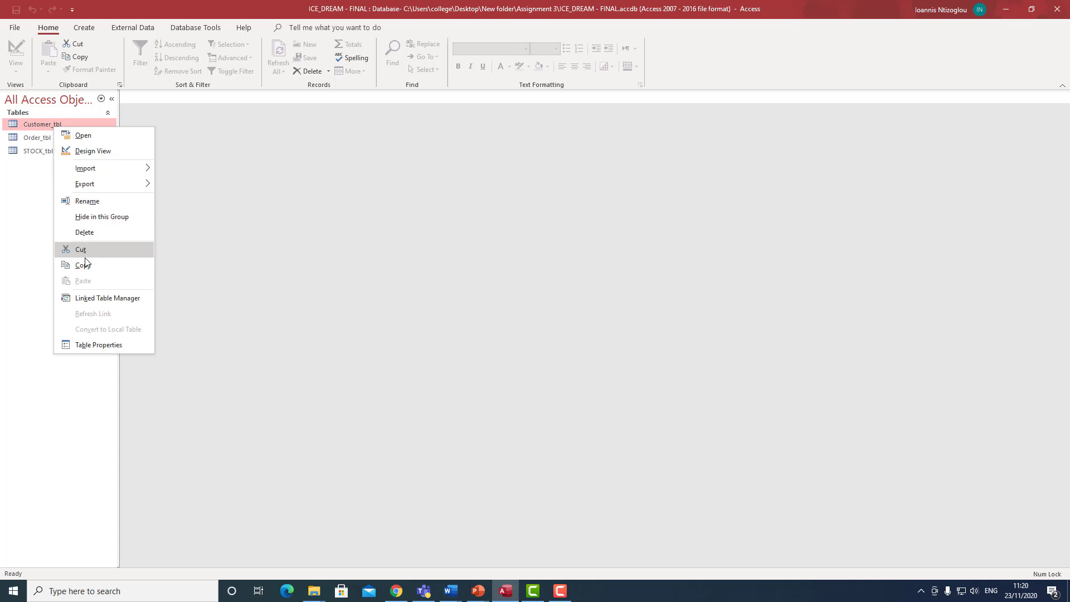
click(87, 200)
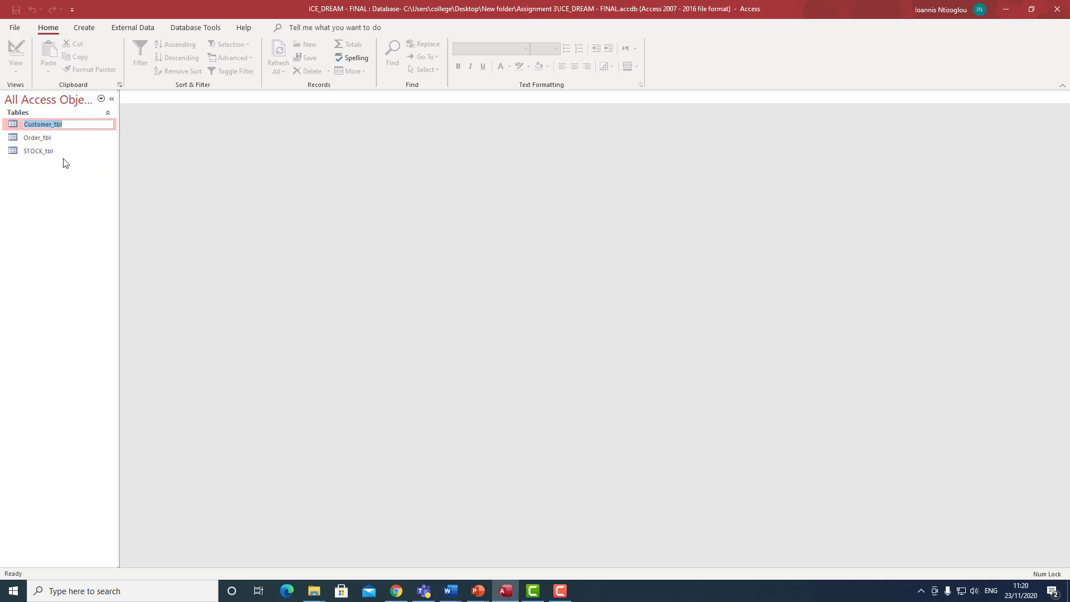
click(51, 125)
drag(52, 125, 203, 146)
key(BackSpace)
text(tbl)
key(Return)
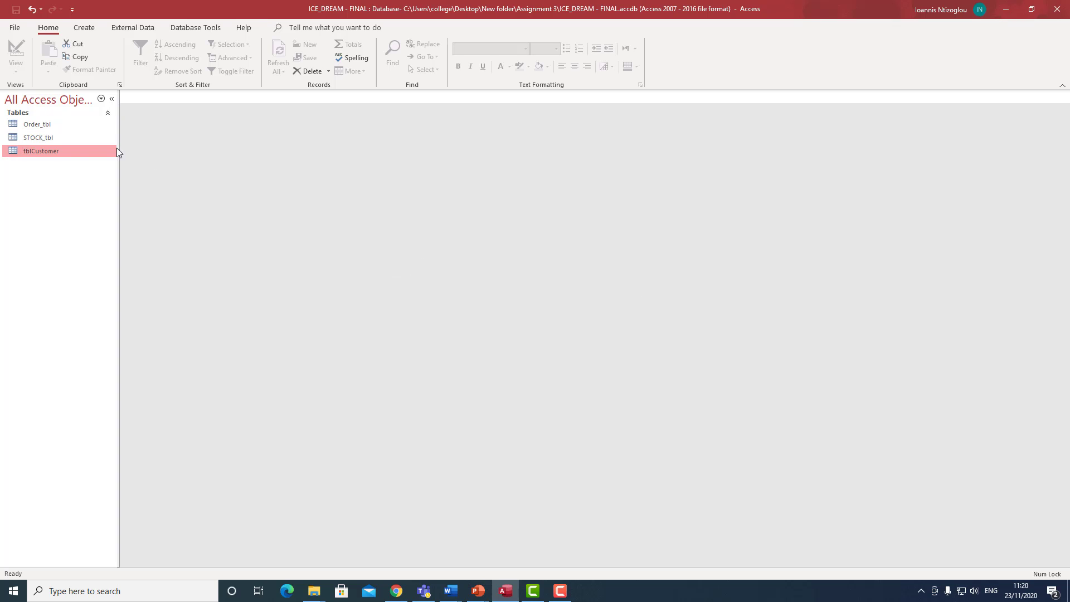
Rename the Order_tbl table as tblOrder.
click(48, 125)
right_click(49, 126)
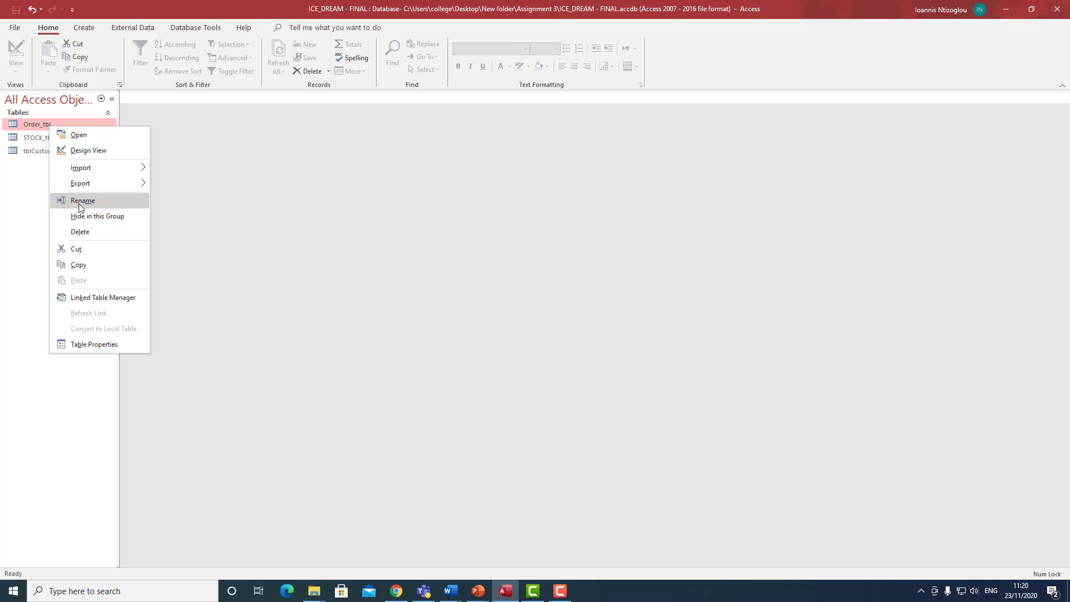
click(87, 202)
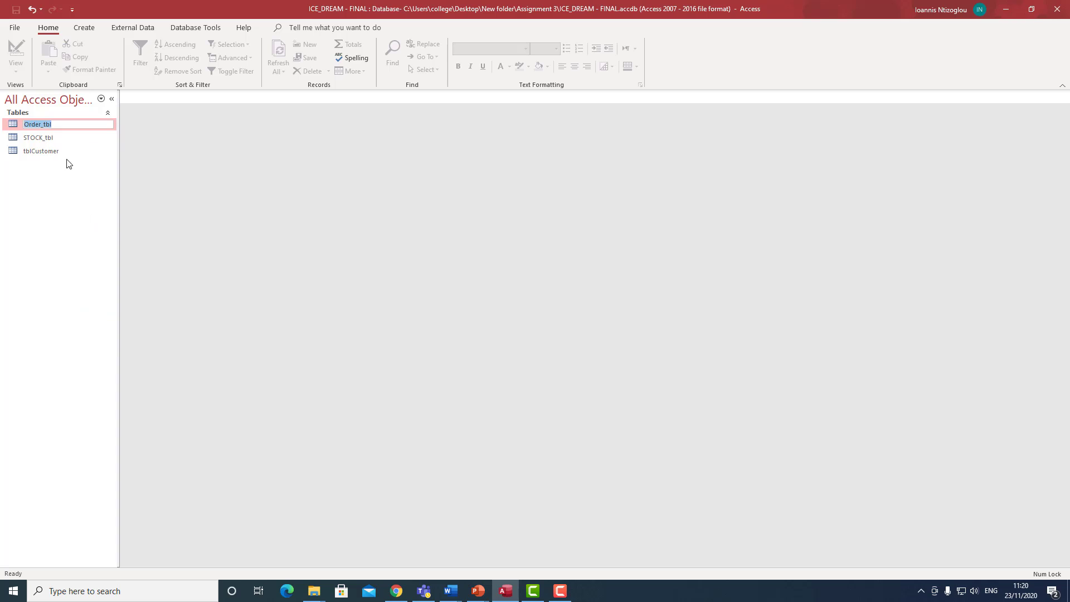
click(66, 126)
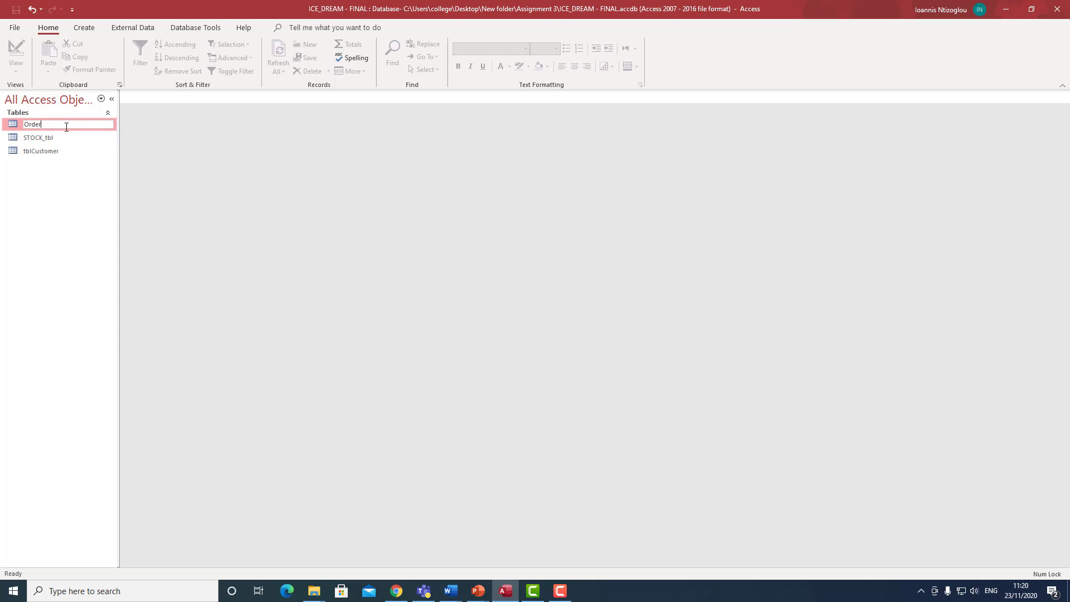
text(tbl)
key(Return)
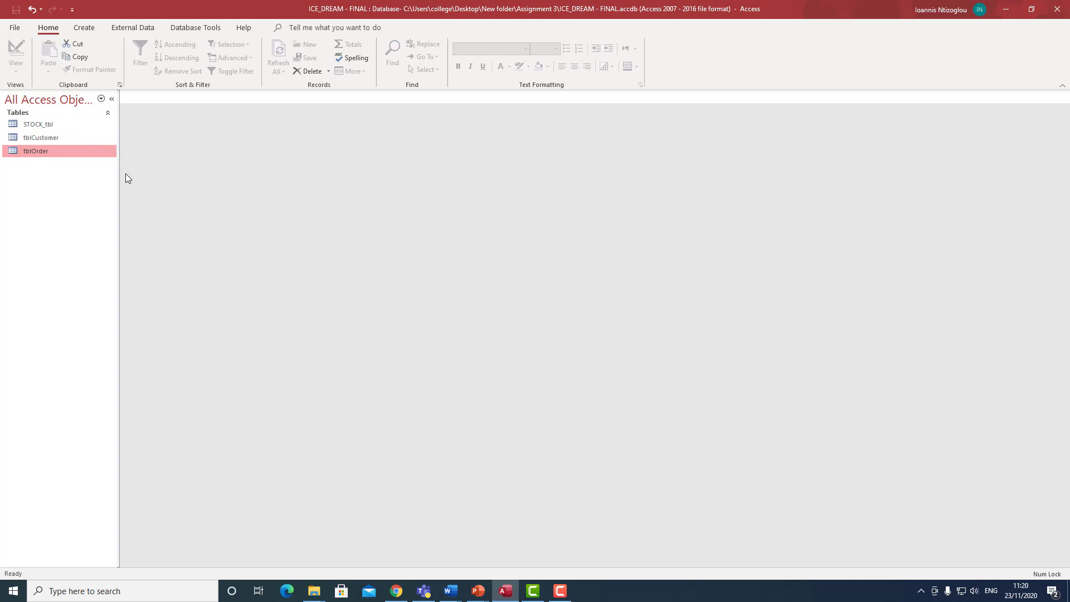
Rename the STOCK_tbl table as tblStock.
click(39, 113)
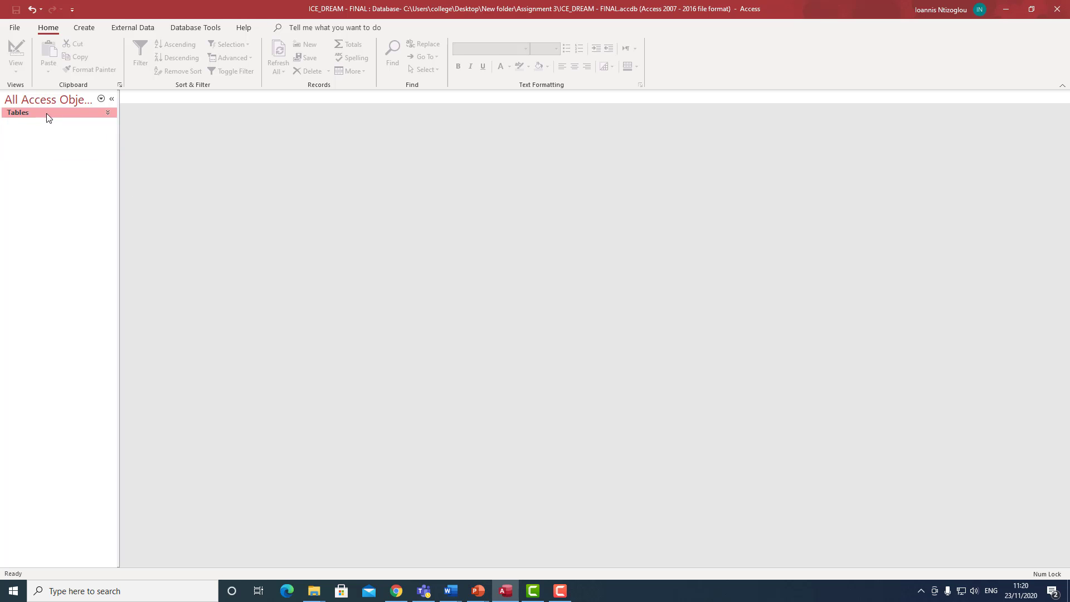
click(46, 112)
right_click(43, 125)
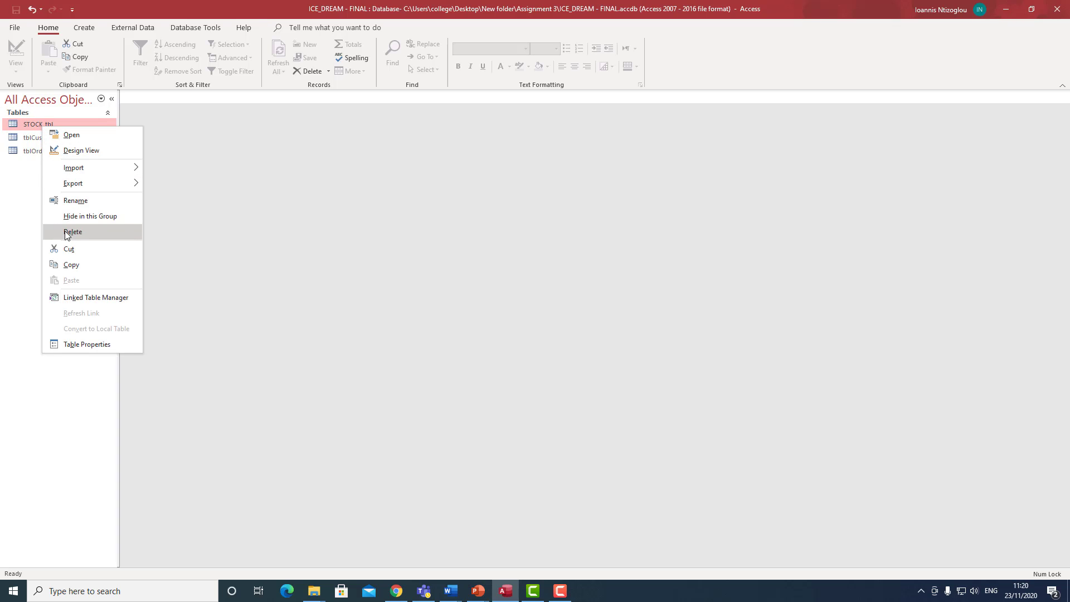
click(88, 201)
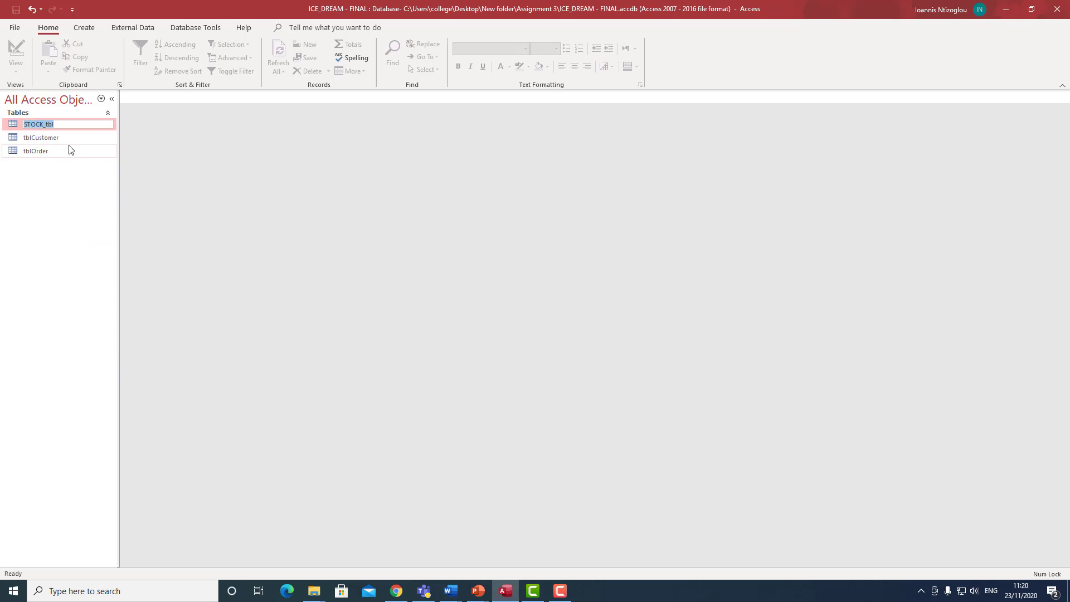
click(66, 125)
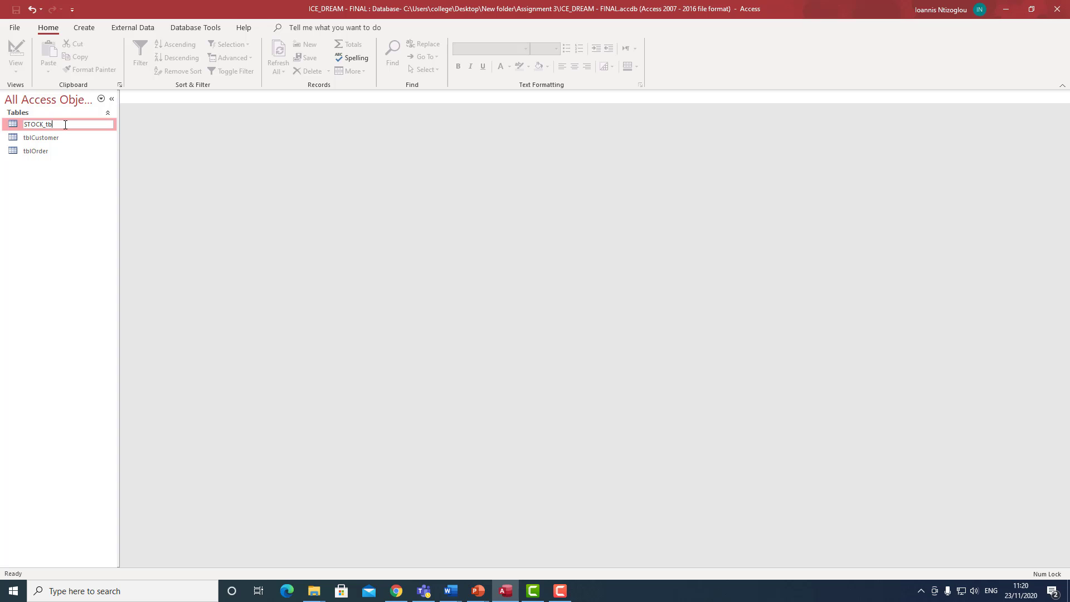
key(BackSpace)
key(BackSpace)
key(BackSpace)
key(BackSpace)
key(BackSpace)
key(BackSpace)
key(BackSpace)
key(Return)
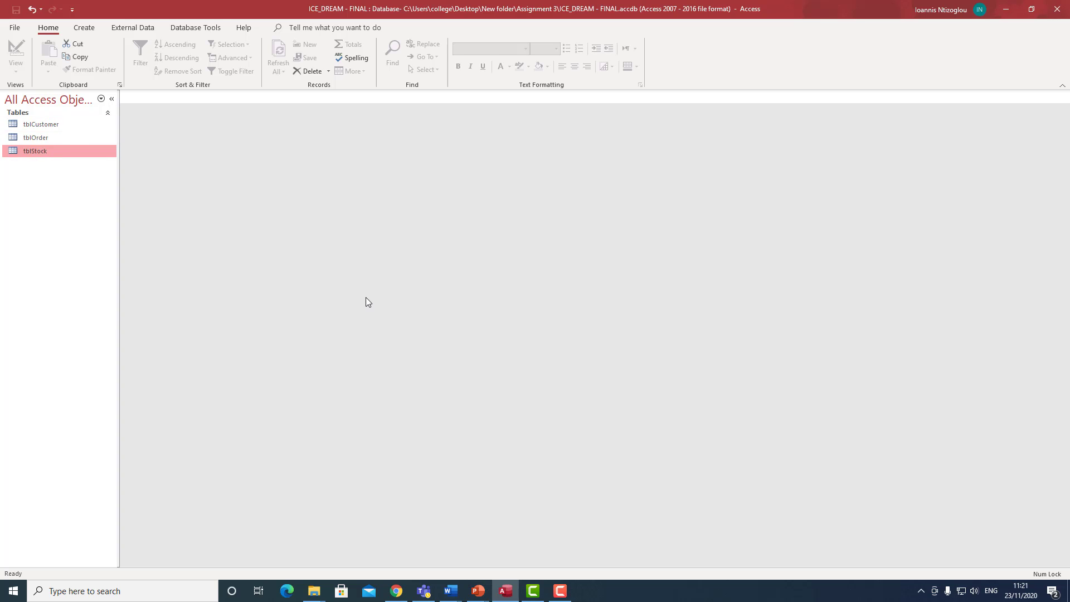
Select tblCustomer, tblOrder and tblStock one after another to review the renamed tables.
click(45, 125)
click(40, 138)
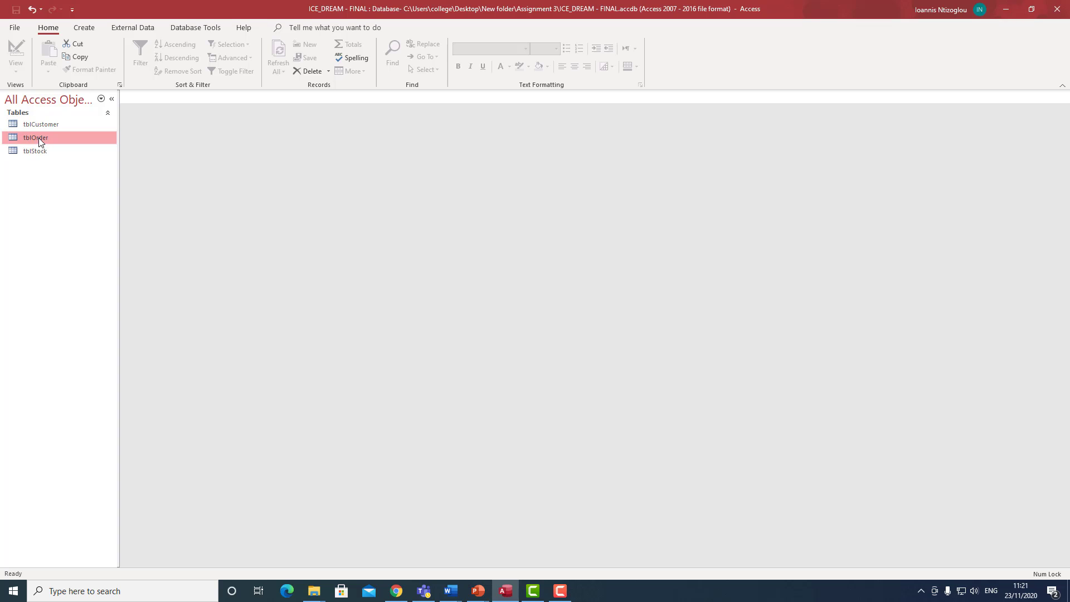
click(38, 153)
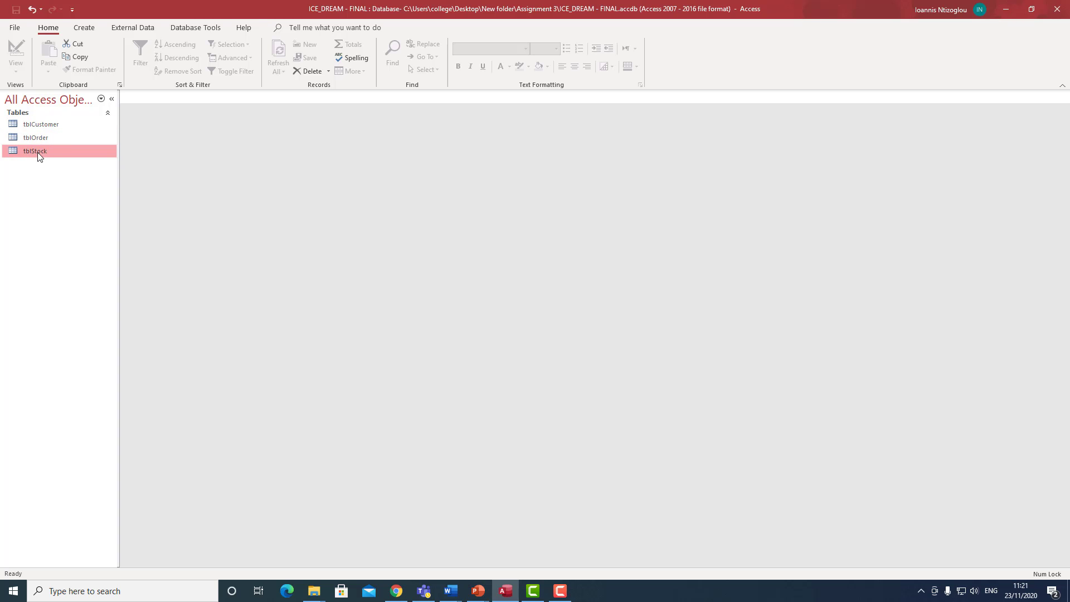
Open the Relationships layout and add tblCustomer, tblOrder and tblStock to it.
click(190, 29)
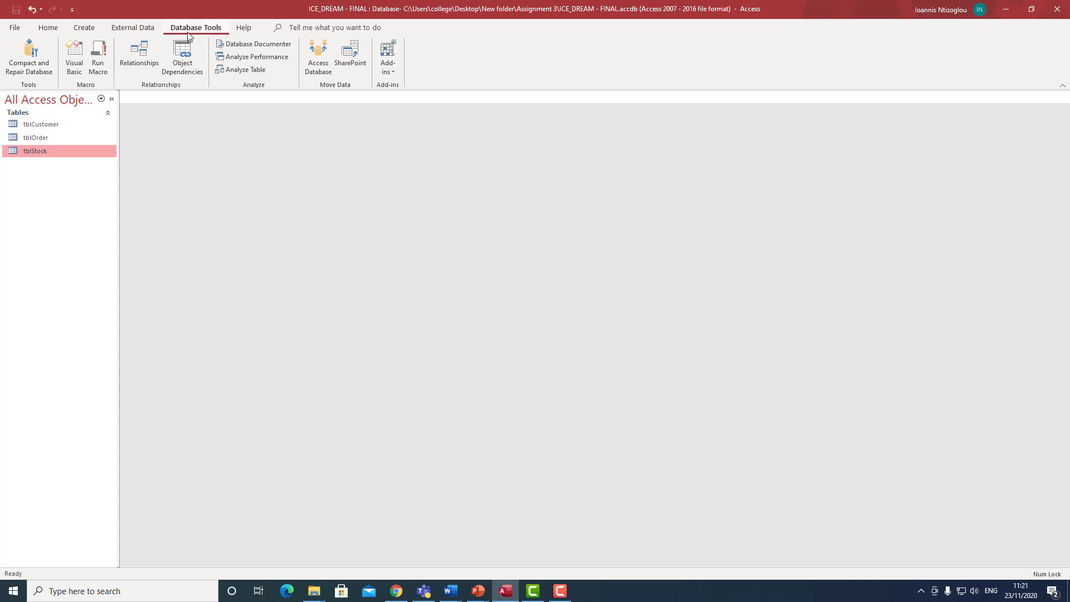
click(135, 65)
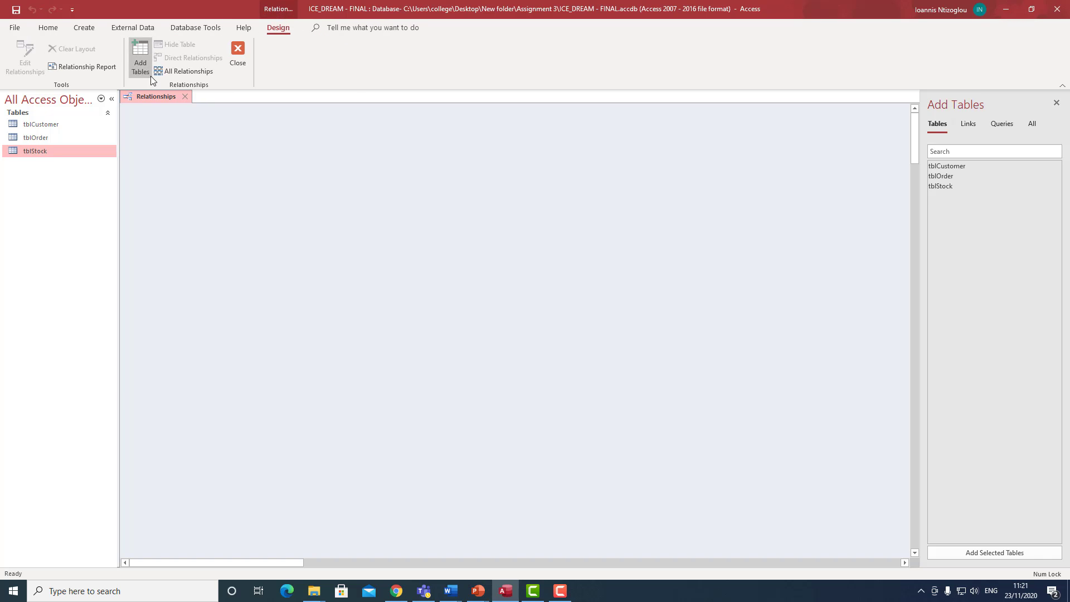
right_click(229, 146)
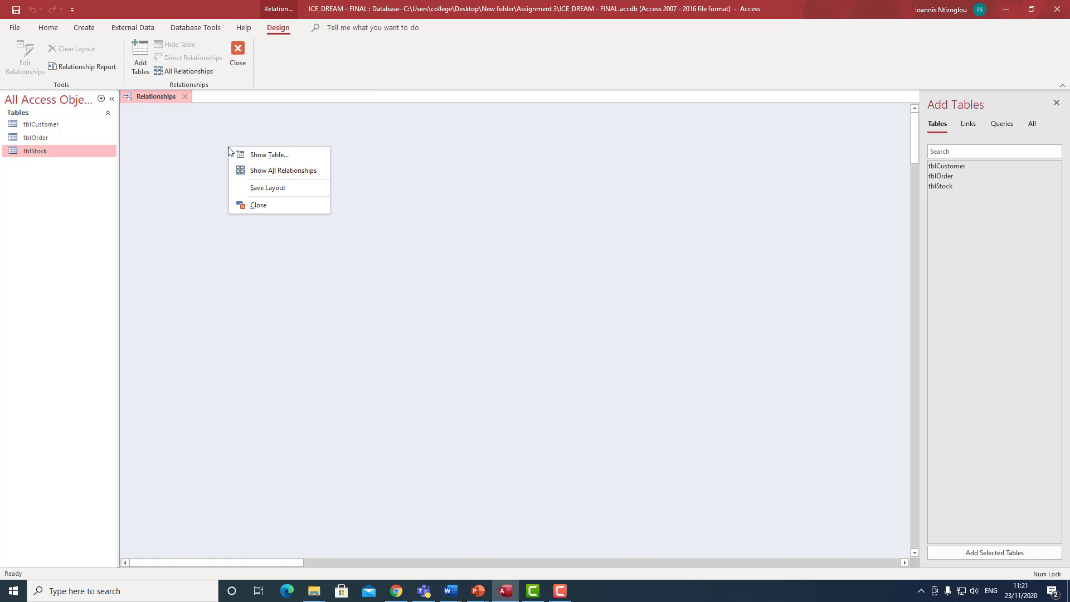
click(248, 154)
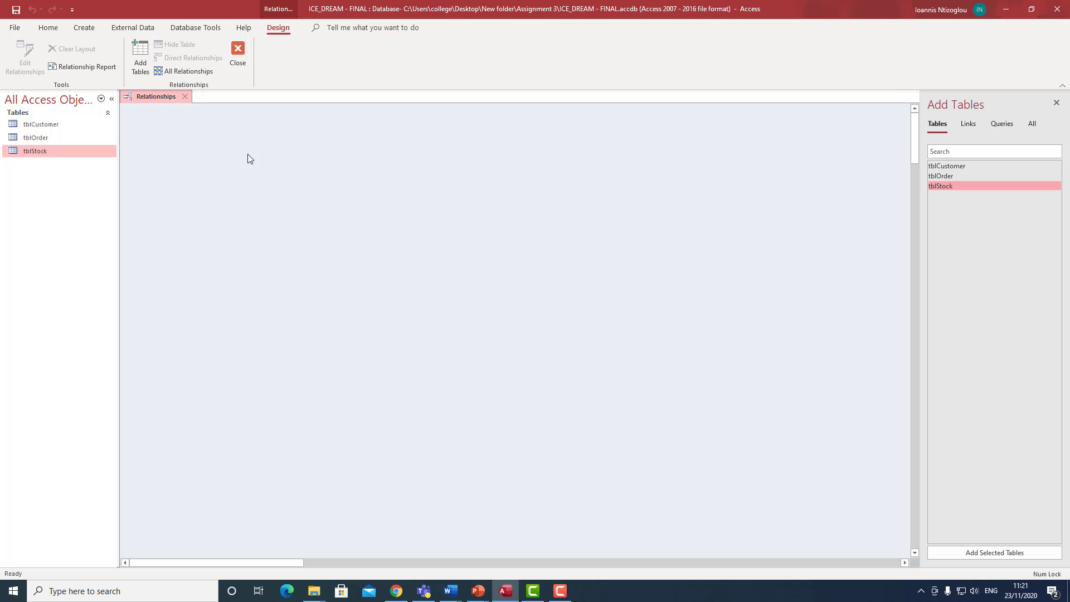
double_click(958, 166)
double_click(940, 176)
double_click(939, 186)
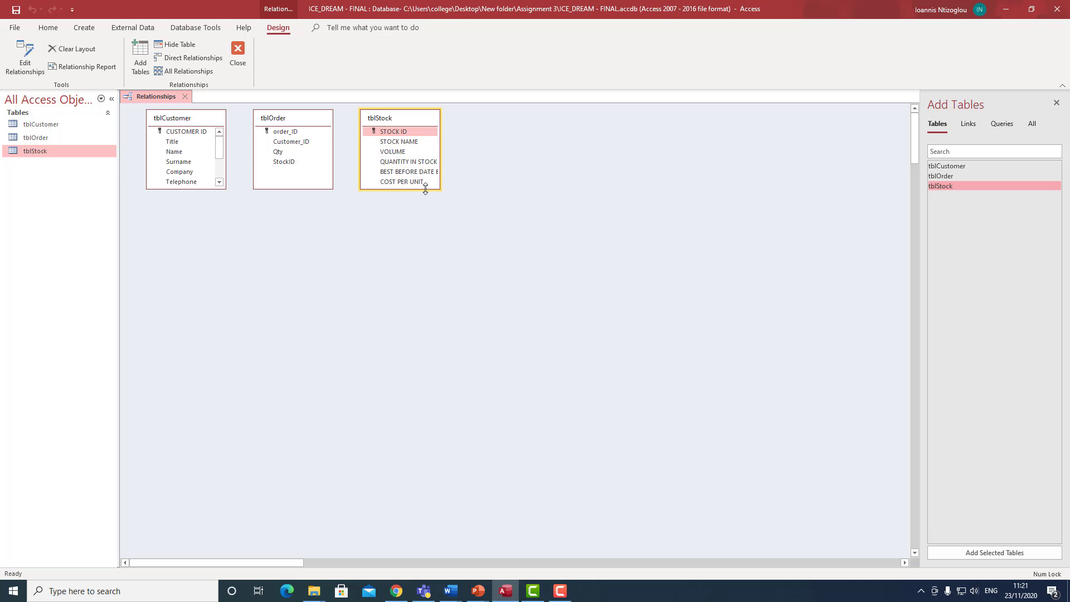
Enlarge the tblStock and tblCustomer boxes to show all their fields, and spread tblStock and tblOrder apart so the relationship lines are clear.
mouse_move(425, 189)
mouse_down()
mouse_move(426, 245)
mouse_move(428, 222)
mouse_move(479, 226)
mouse_move(477, 212)
mouse_up()
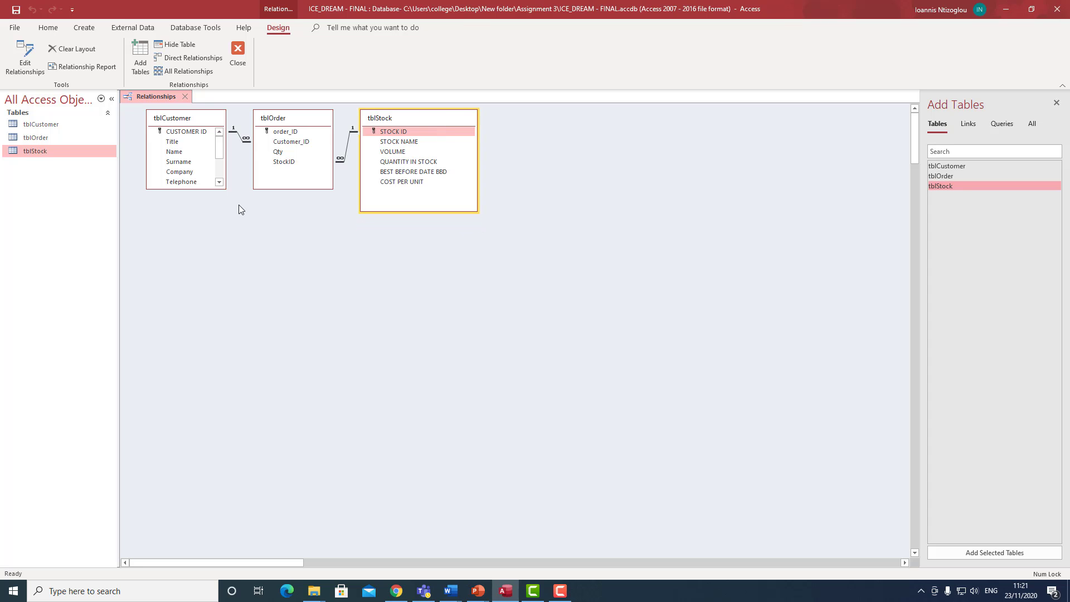
drag(225, 189, 238, 266)
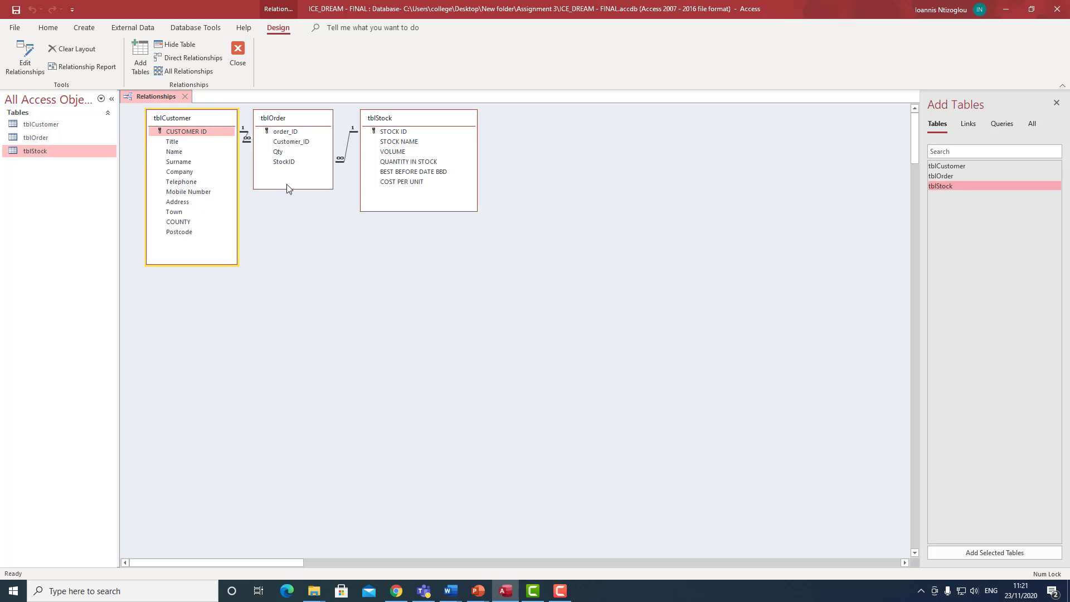
drag(415, 118, 592, 141)
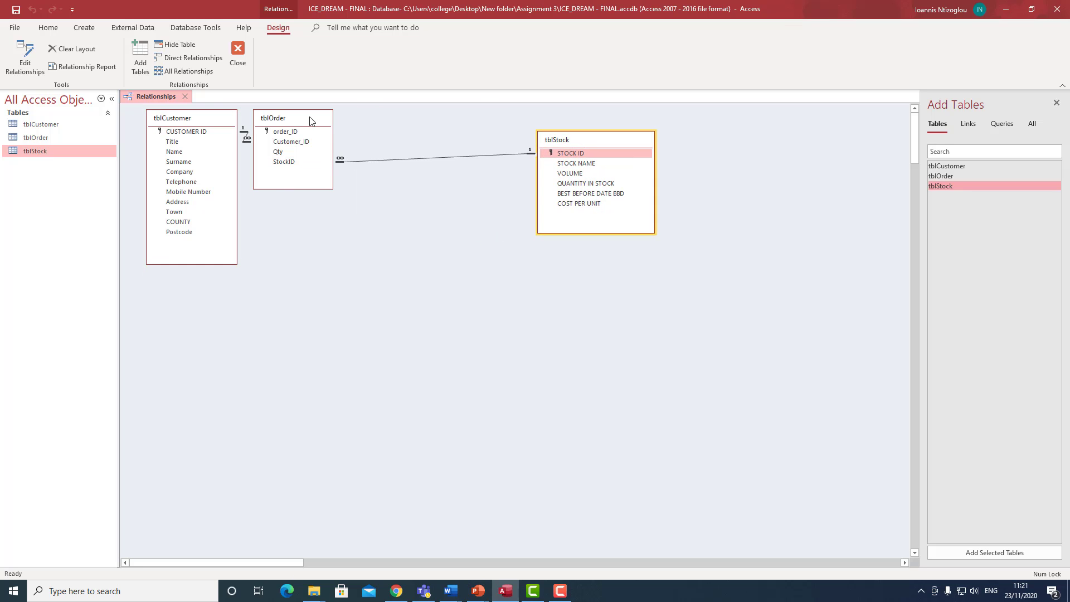
drag(309, 121, 402, 143)
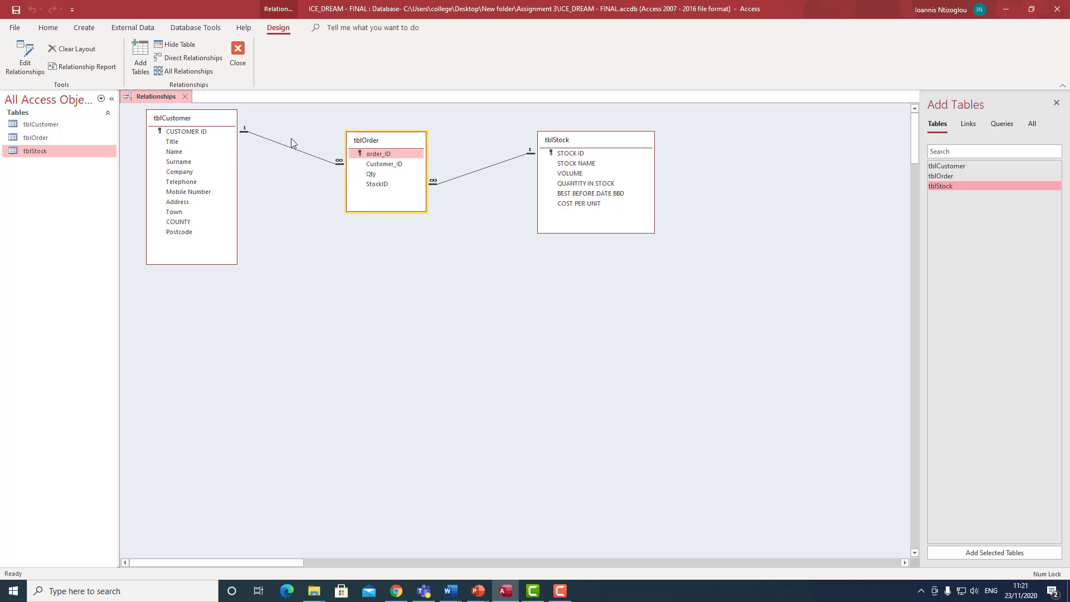
Examine the key fields linking tblCustomer to tblOrder through the customer ID and tblStock to tblOrder through the stock ID.
click(364, 166)
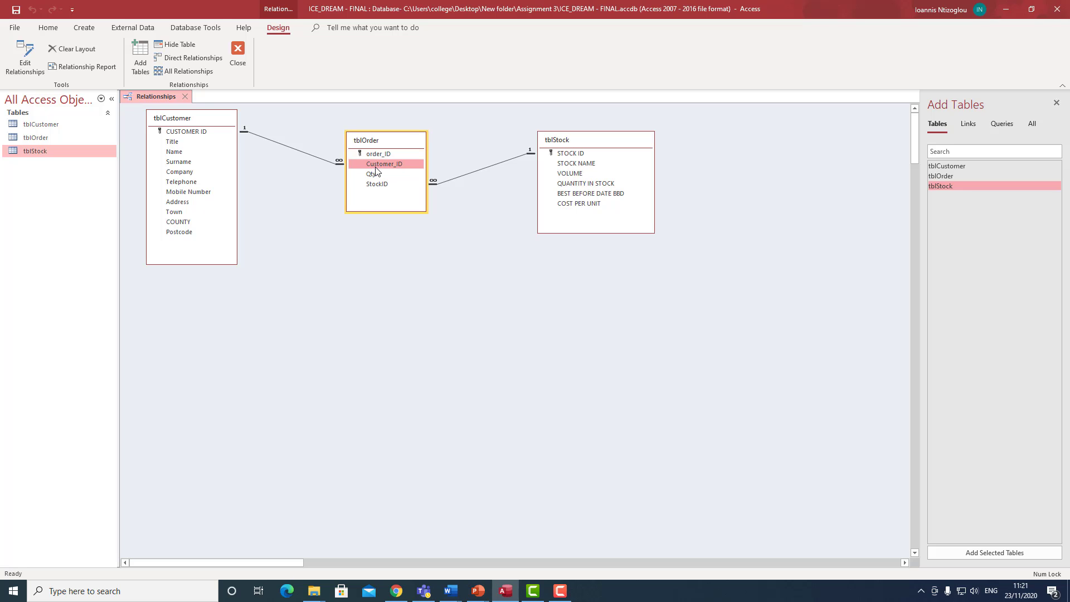
click(202, 130)
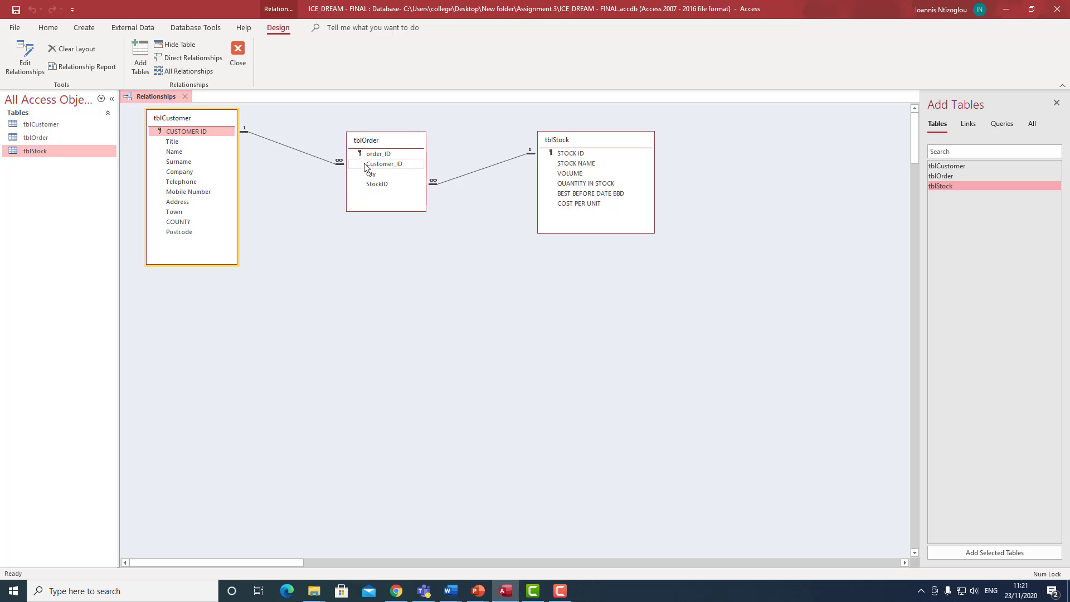
click(389, 167)
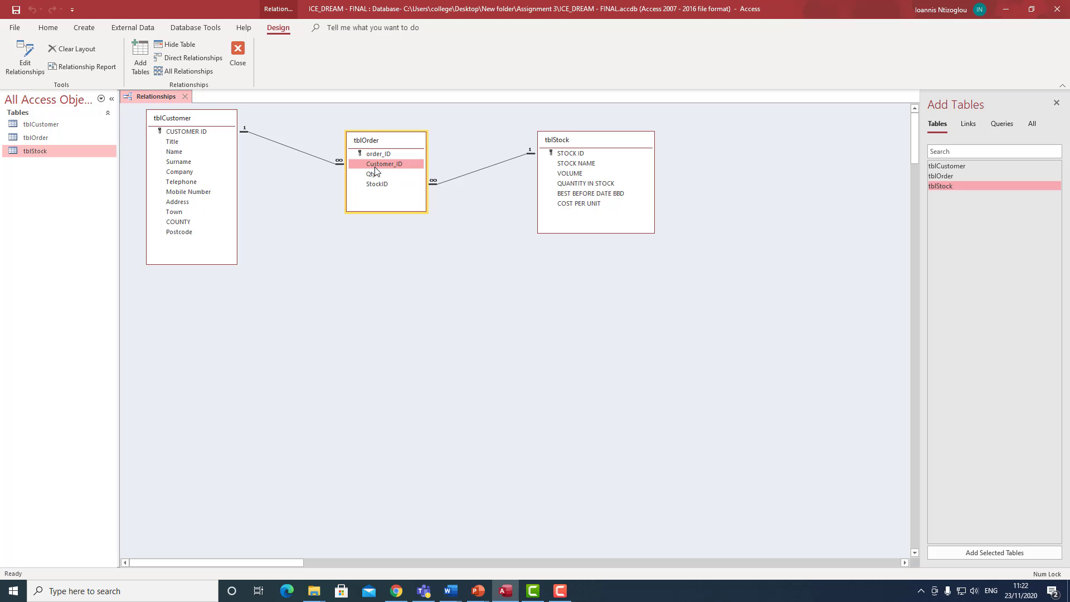
click(185, 122)
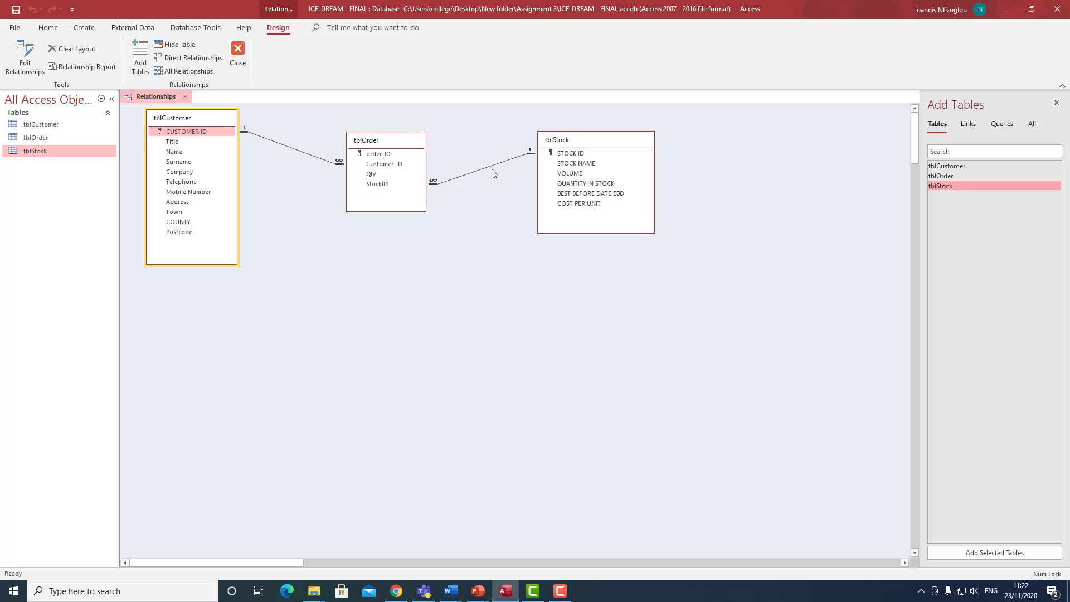
click(571, 156)
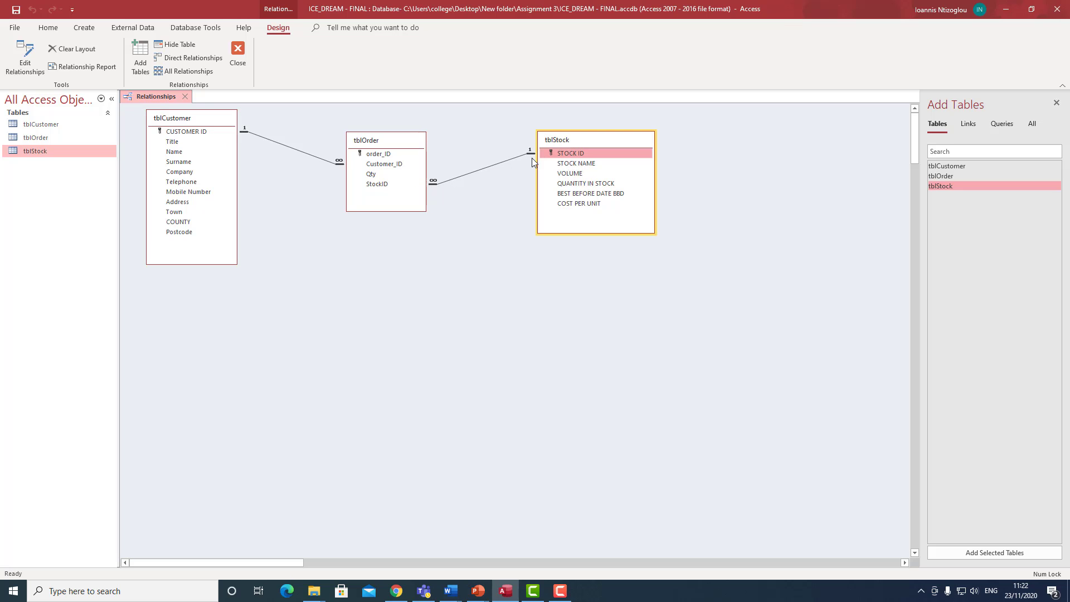
click(392, 188)
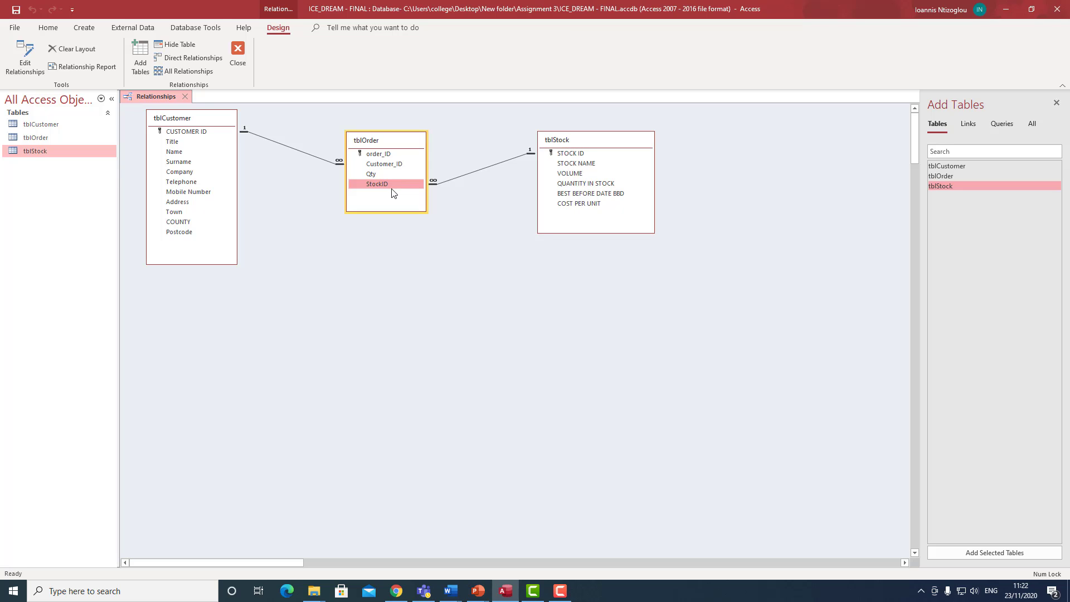
Trace the link from the STOCK ID key in tblStock to the StockID field in tblOrder.
click(560, 152)
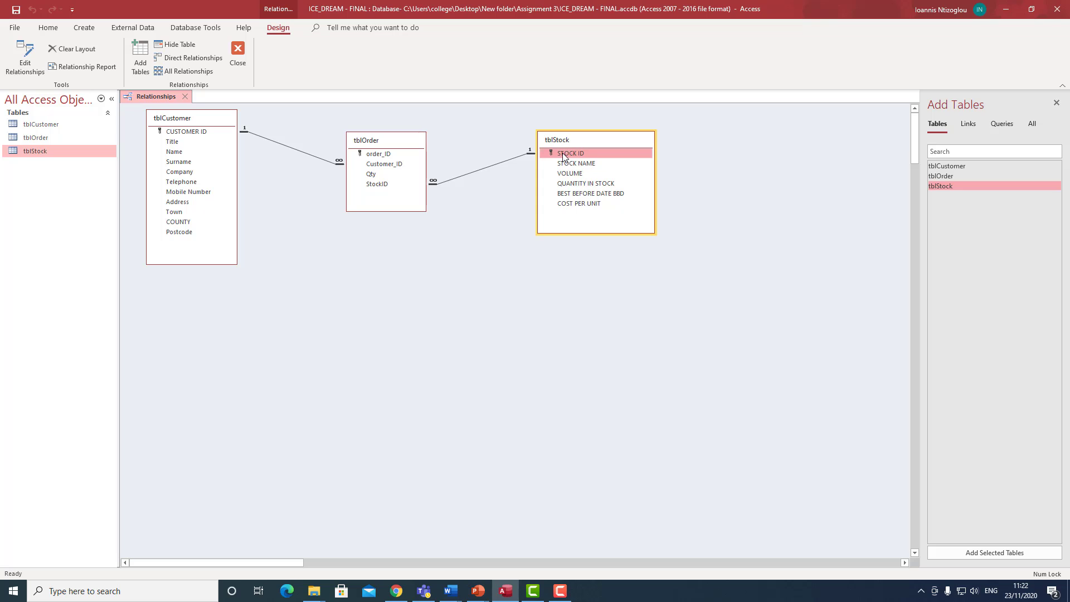
drag(562, 156, 386, 190)
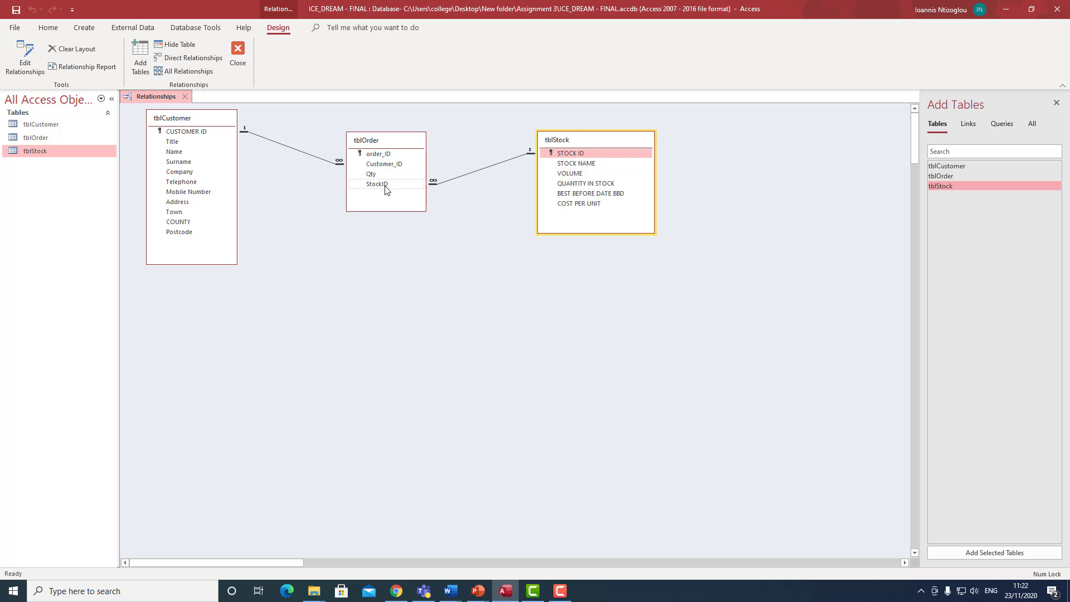
click(386, 186)
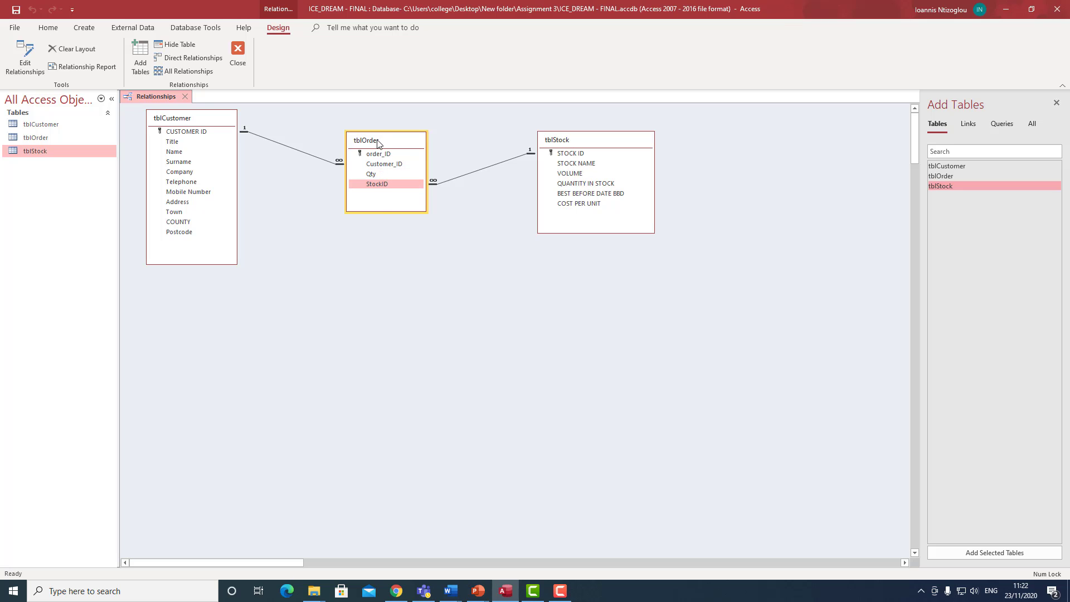
Move tblOrder lower between the other two tables and tblStock further outward, and close the Relationships layout with its changes saved.
drag(377, 144, 378, 179)
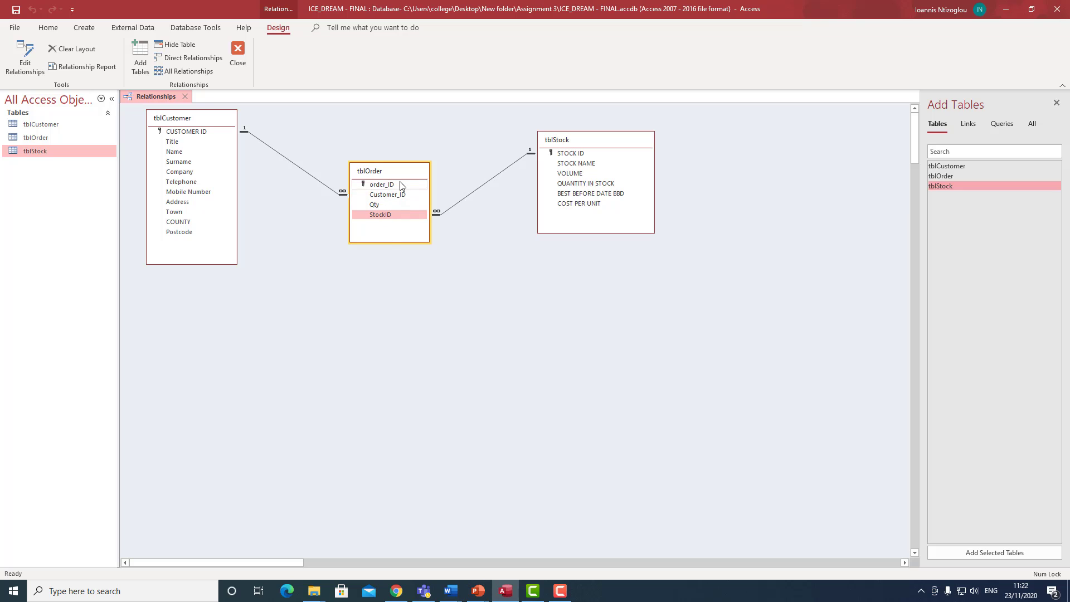
drag(386, 170, 407, 203)
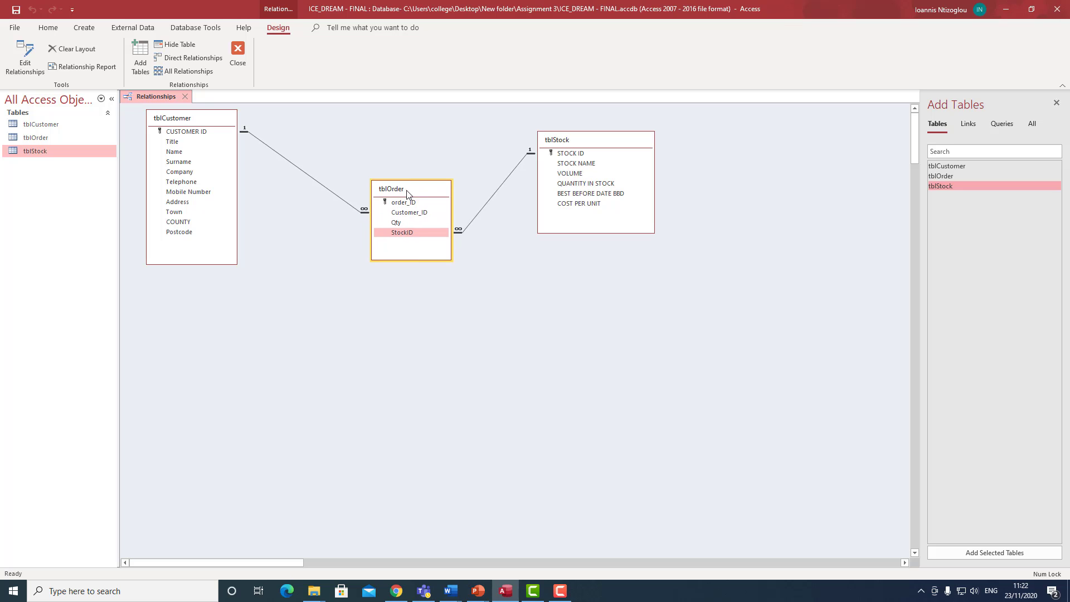
drag(587, 139, 609, 139)
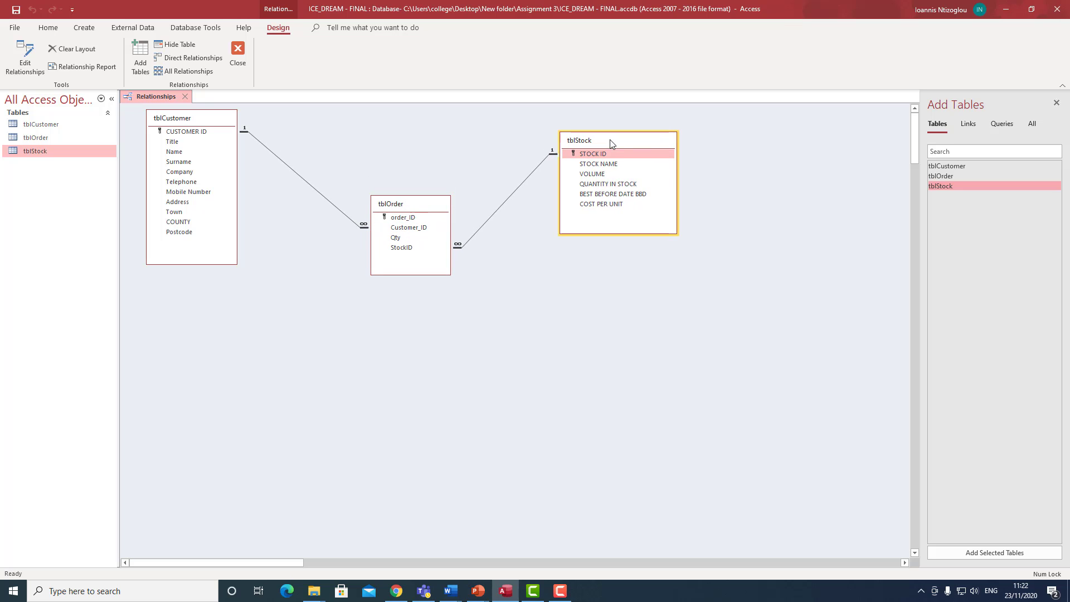
click(185, 97)
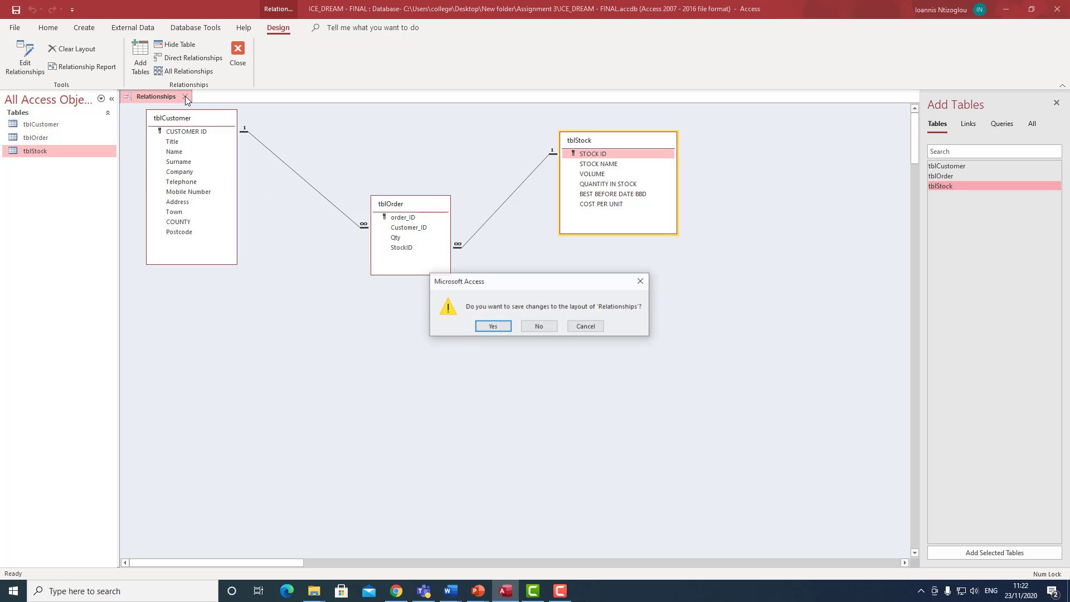
click(480, 326)
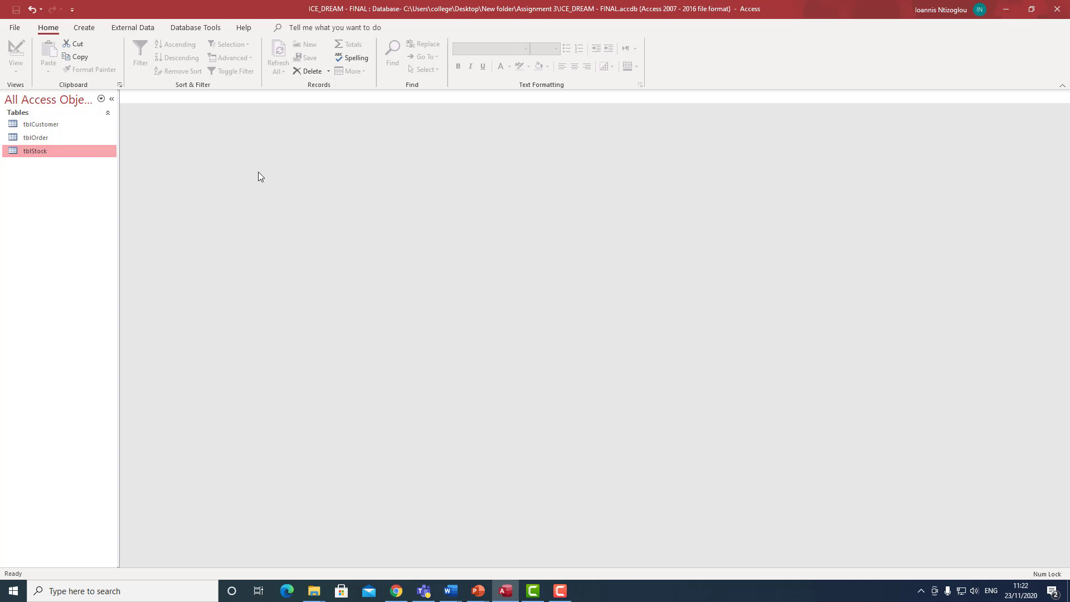
Open tblCustomer, tblOrder and tblStock as datasheets.
double_click(56, 124)
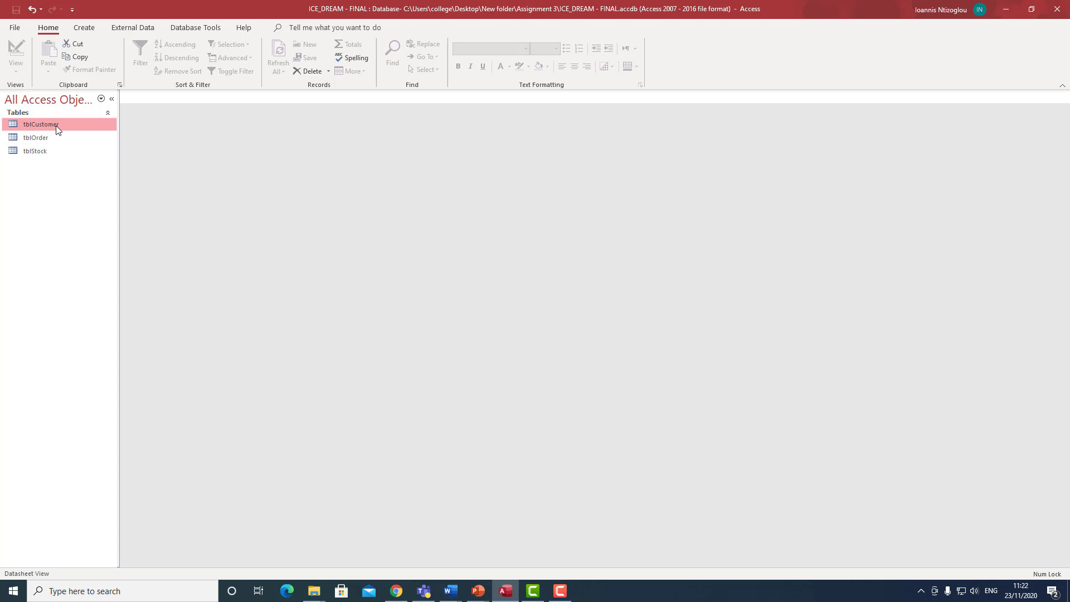
double_click(35, 139)
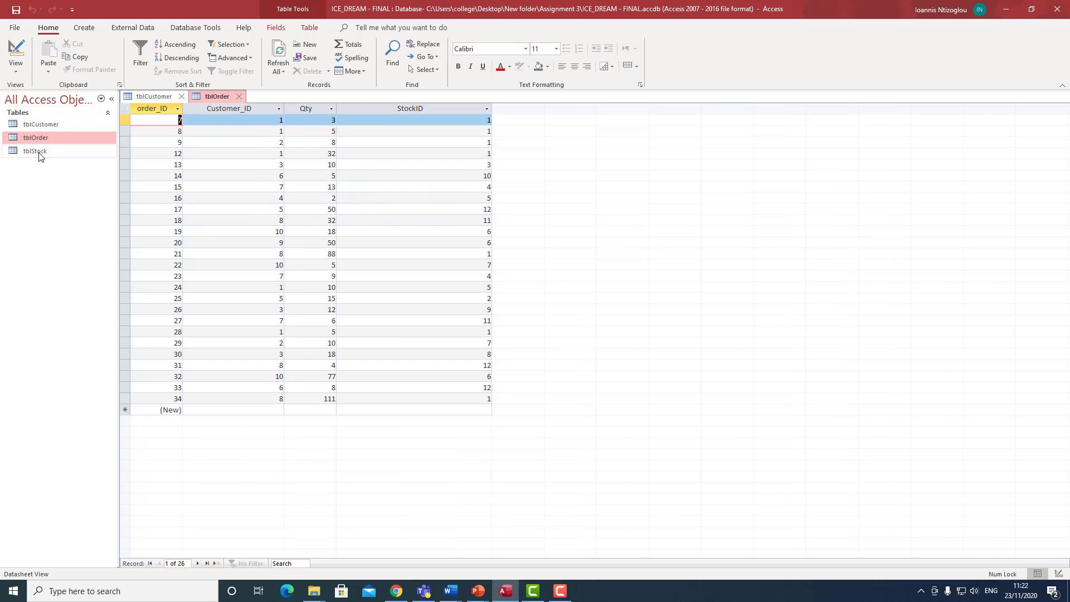
double_click(39, 152)
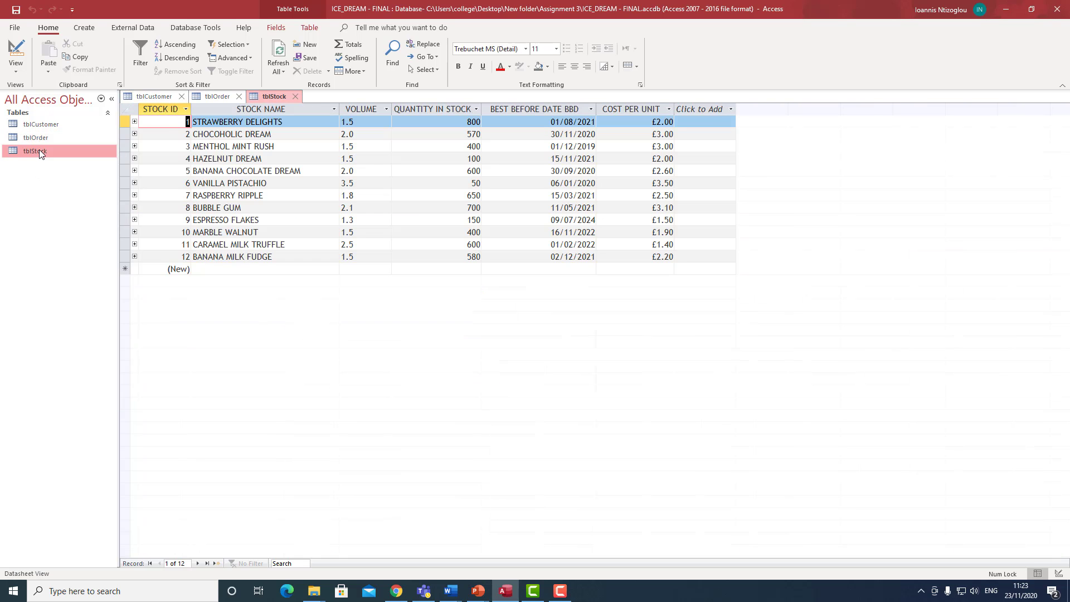
Compare tblCustomer with tblOrder, matching the Customer_ID of order 7 to its customer record.
double_click(44, 124)
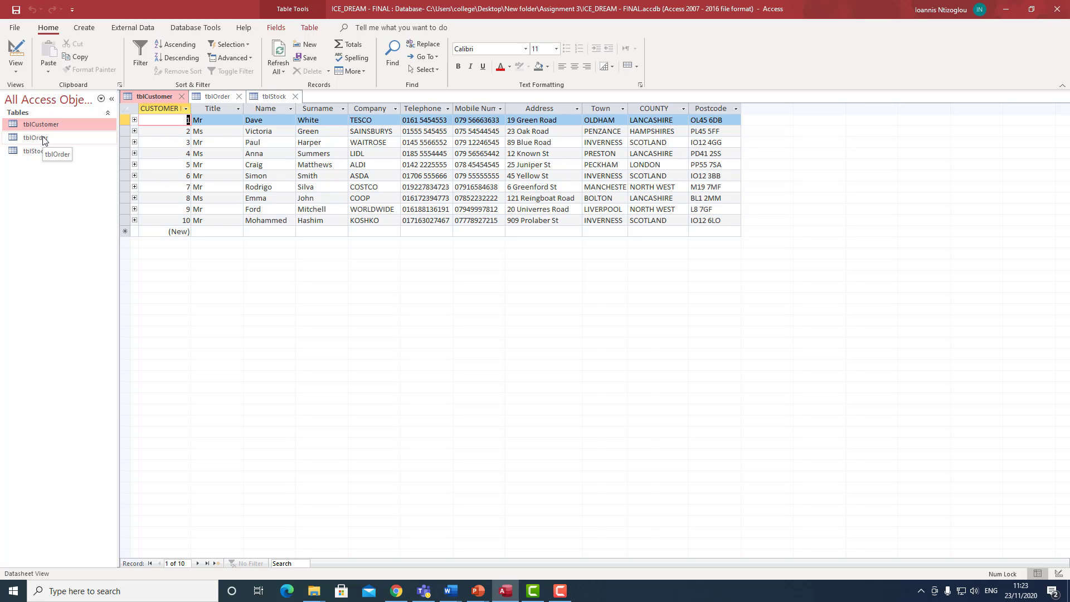
double_click(44, 138)
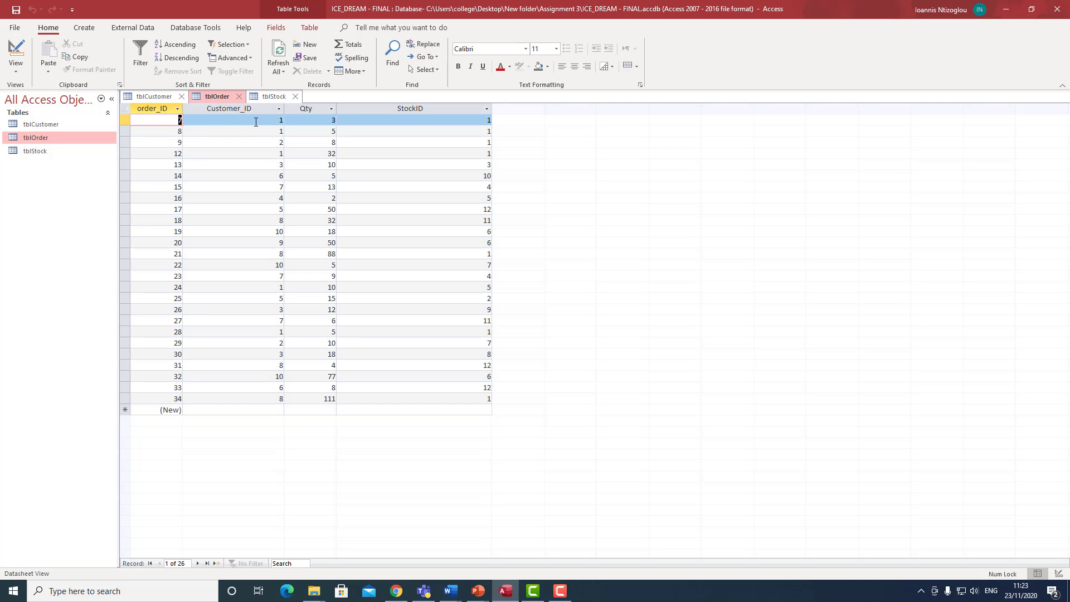
click(255, 122)
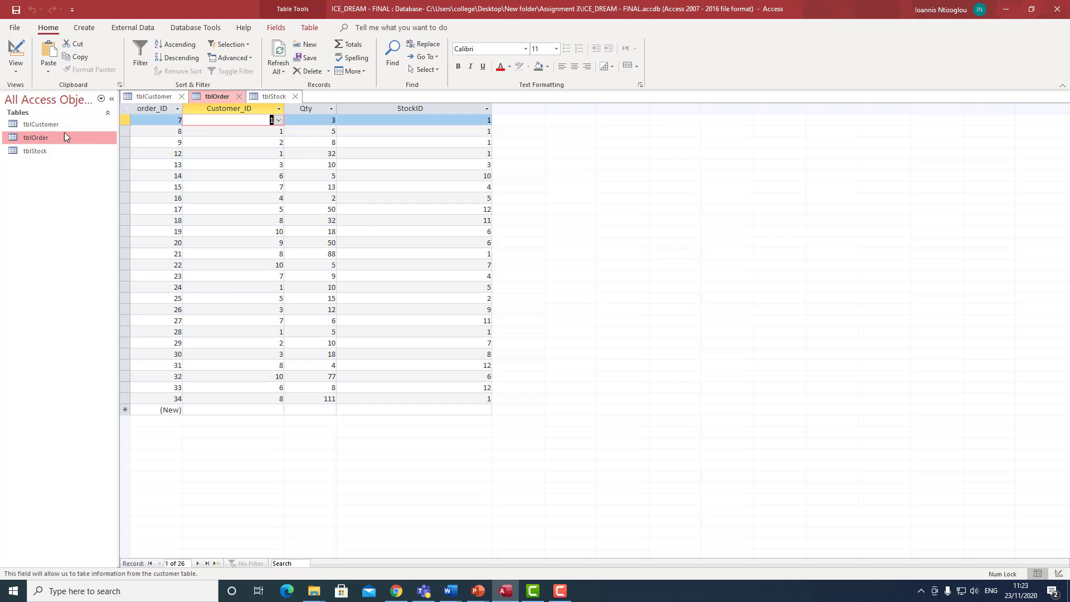
double_click(50, 122)
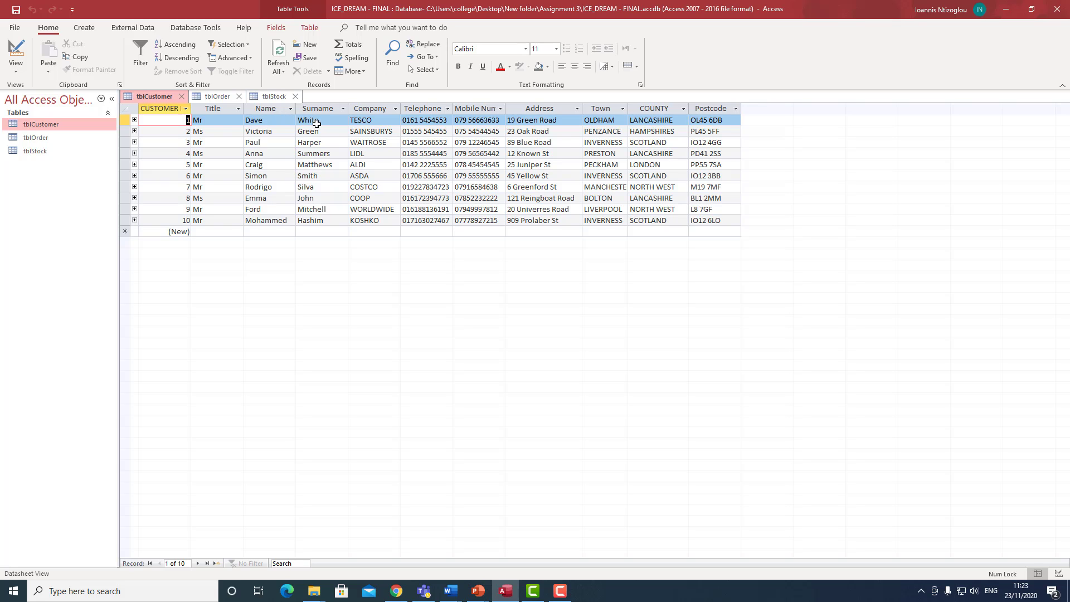
Check the Qty and StockID of order 7 in tblOrder and match the StockID to STRAWBERRY DELIGHTS in tblStock.
click(212, 98)
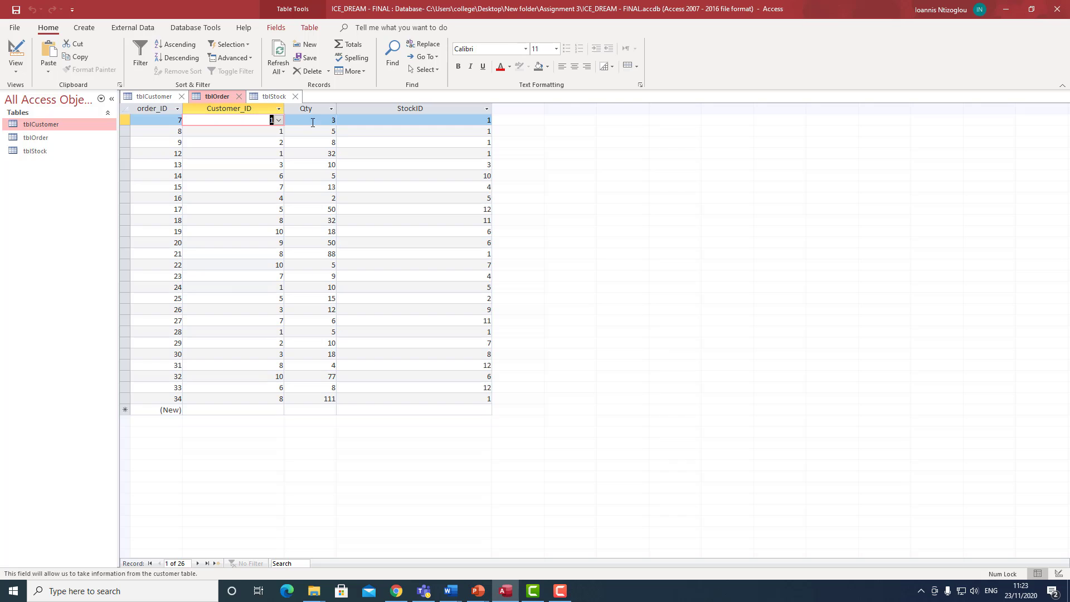
key(Tab)
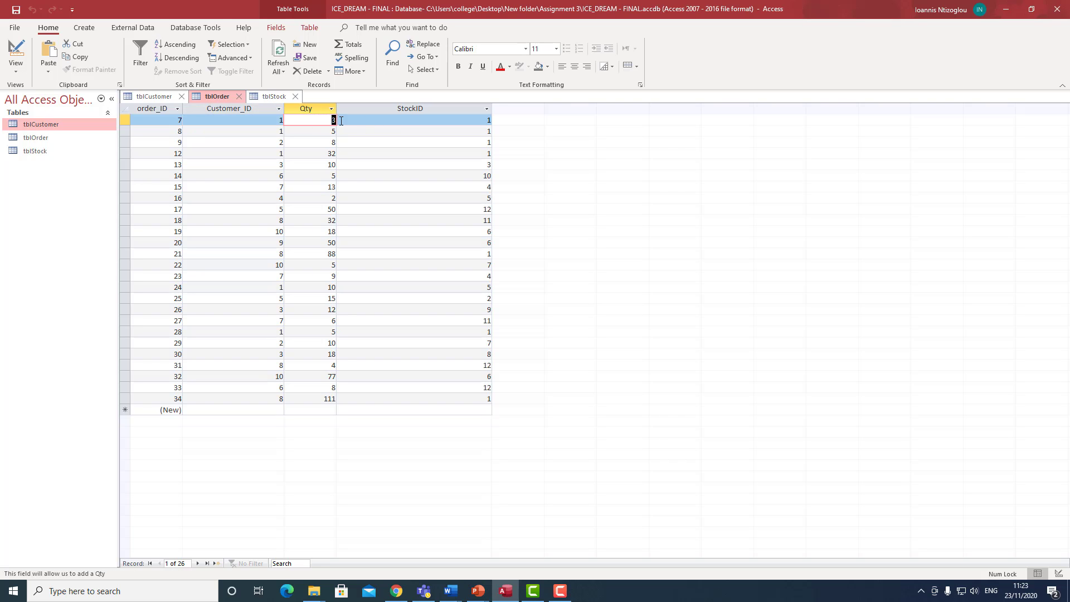
key(Tab)
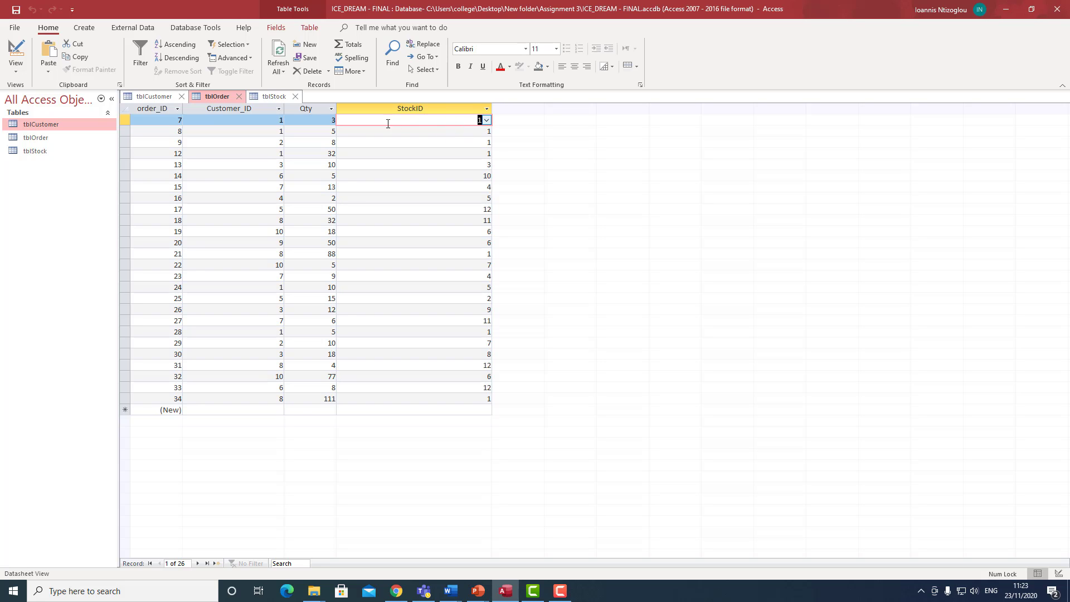
click(273, 97)
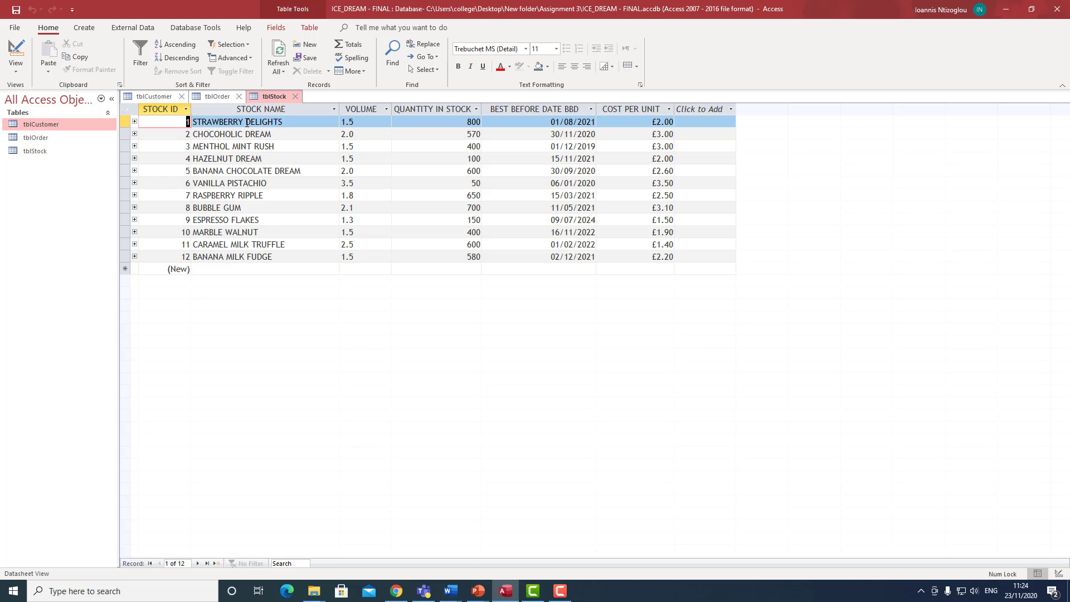
click(214, 98)
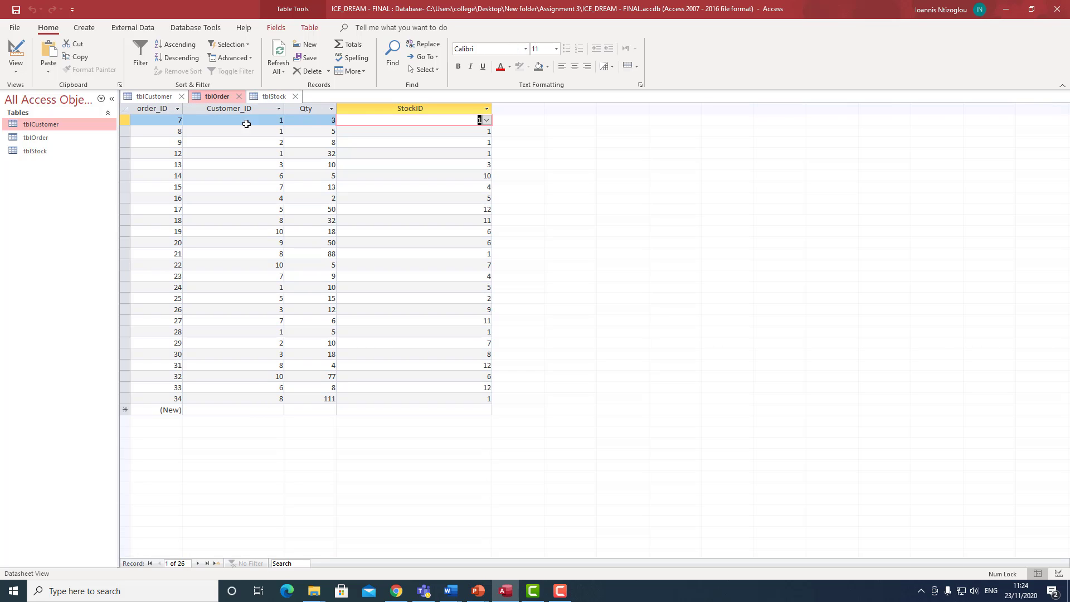
click(272, 98)
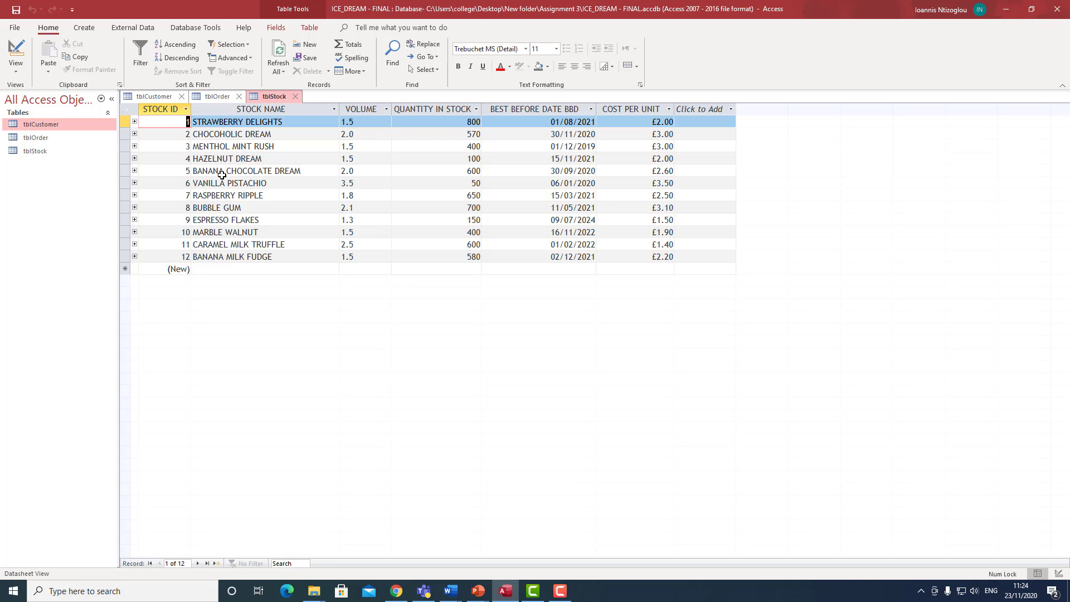
click(212, 98)
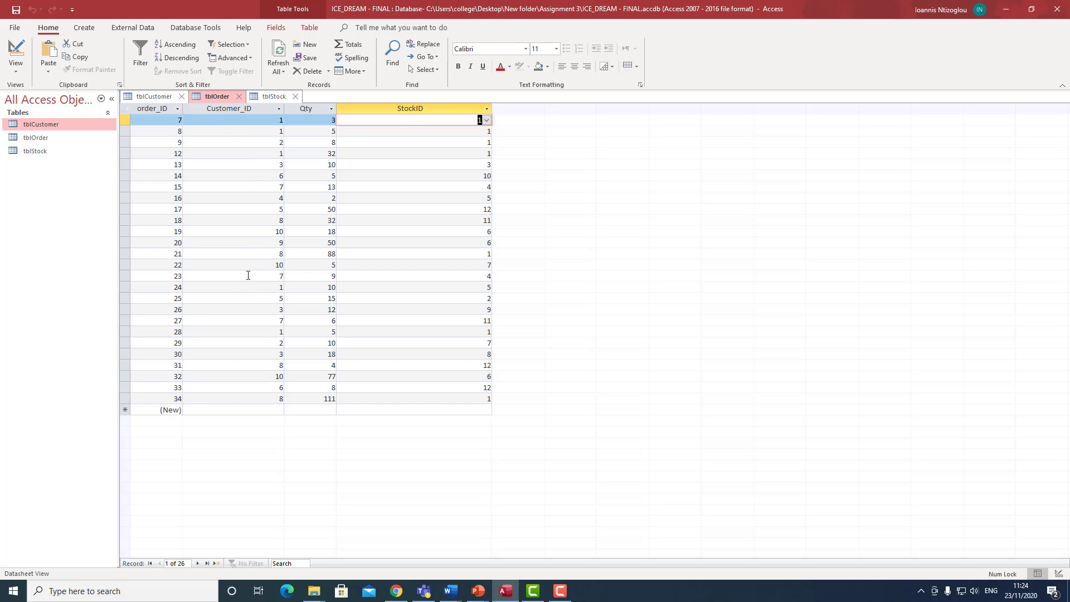
click(275, 101)
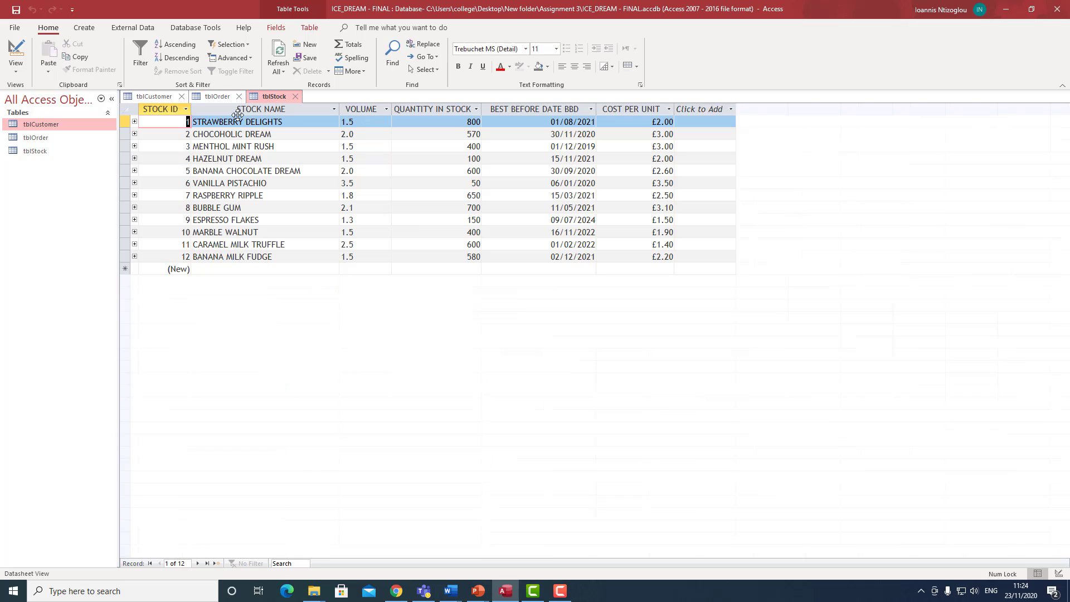
drag(283, 120, 190, 117)
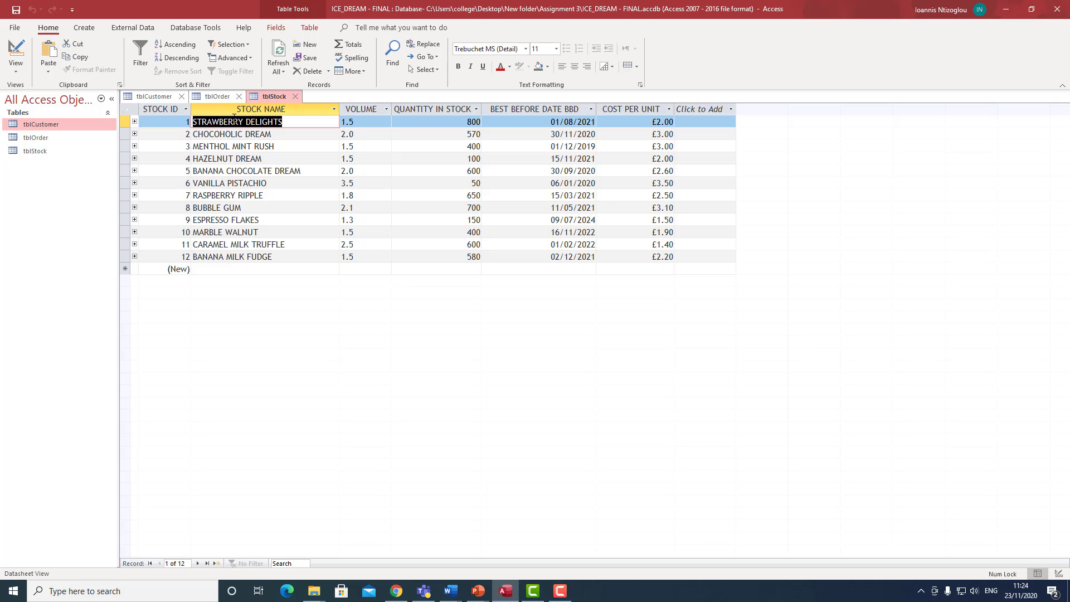
click(216, 96)
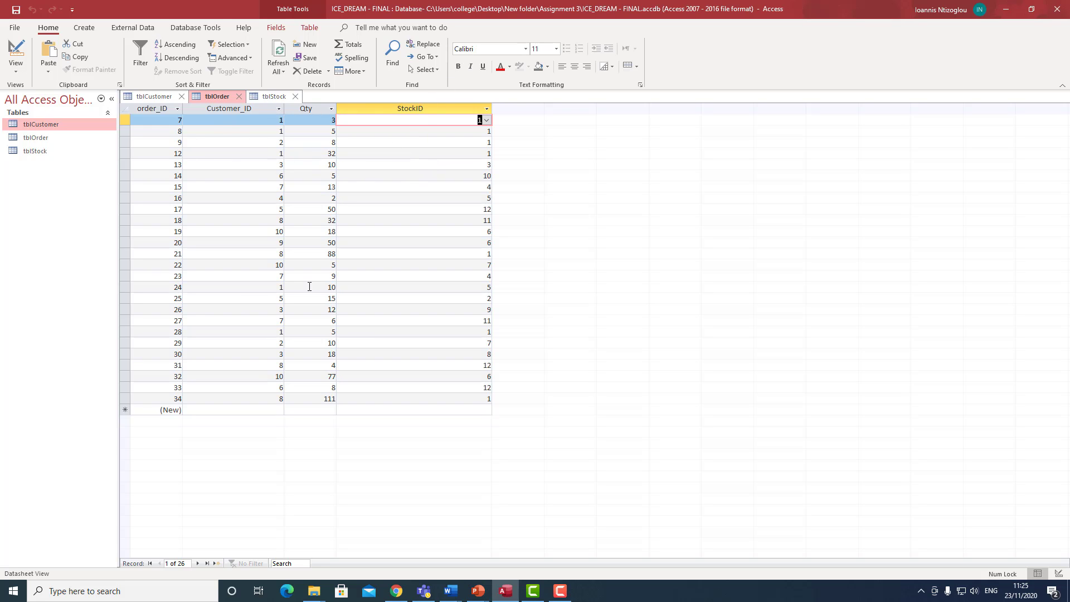
Switch to the PowerPoint presentation and show slide 2 on converting data into meaningful information.
mouse_move(477, 590)
click(538, 549)
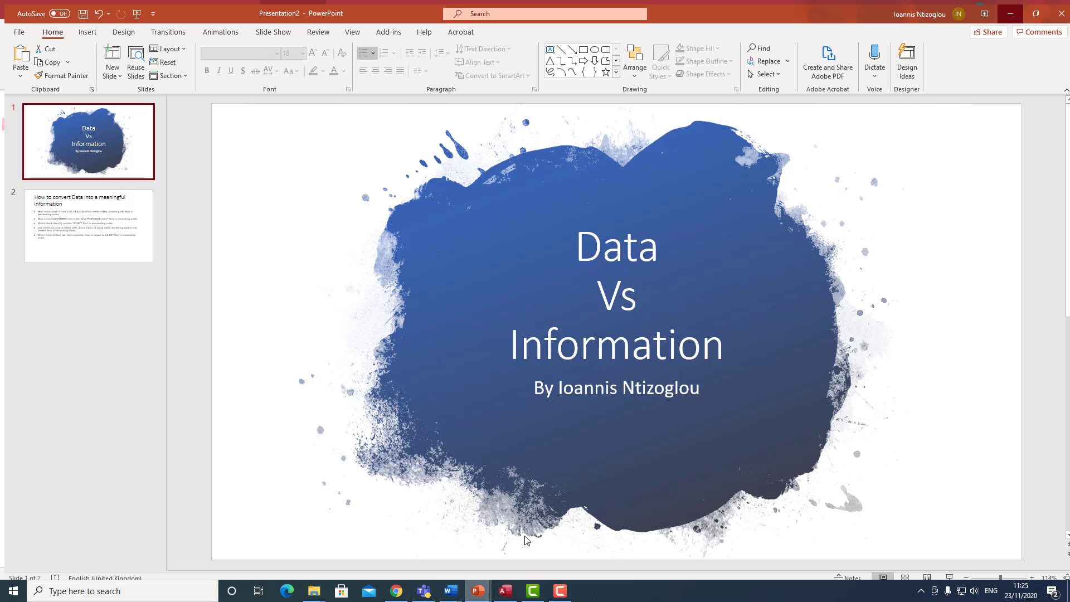
click(143, 242)
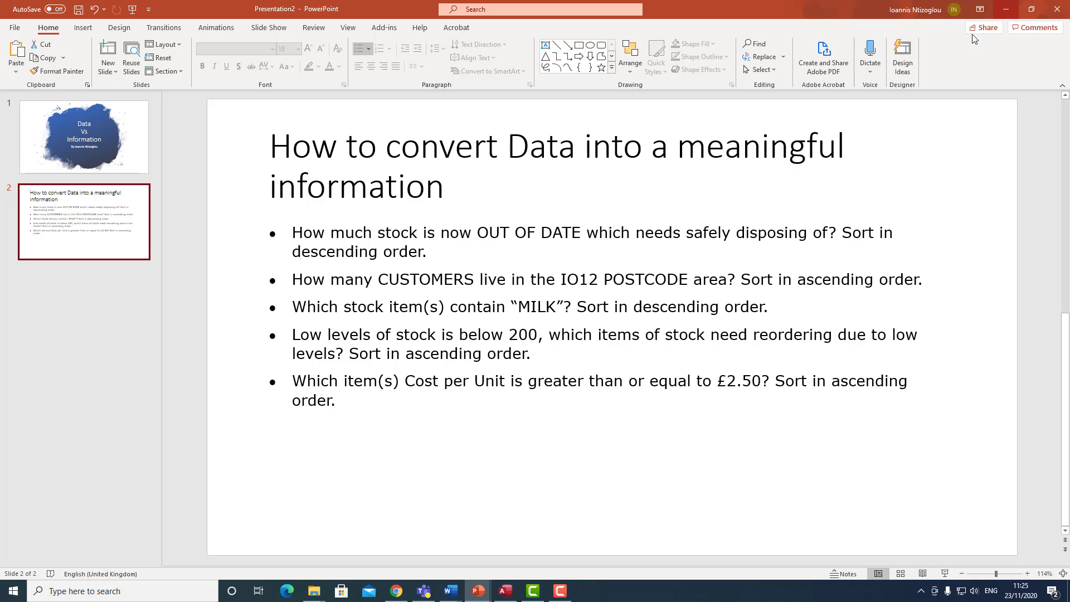
Highlight the key words "stock" and "OUT OF DATE" in the first question on slide 2.
drag(478, 236, 533, 237)
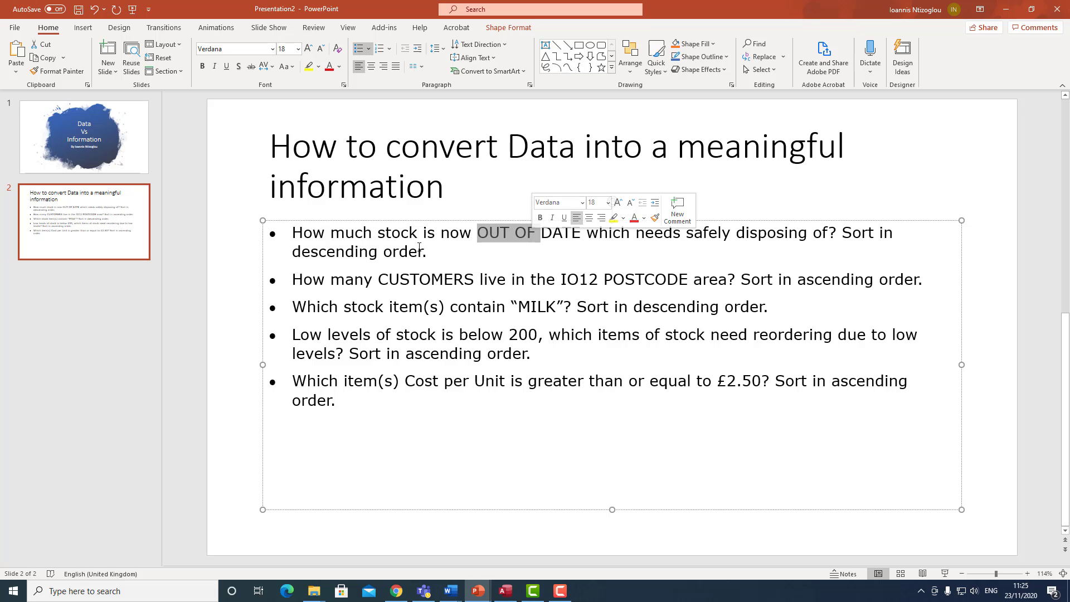
double_click(390, 234)
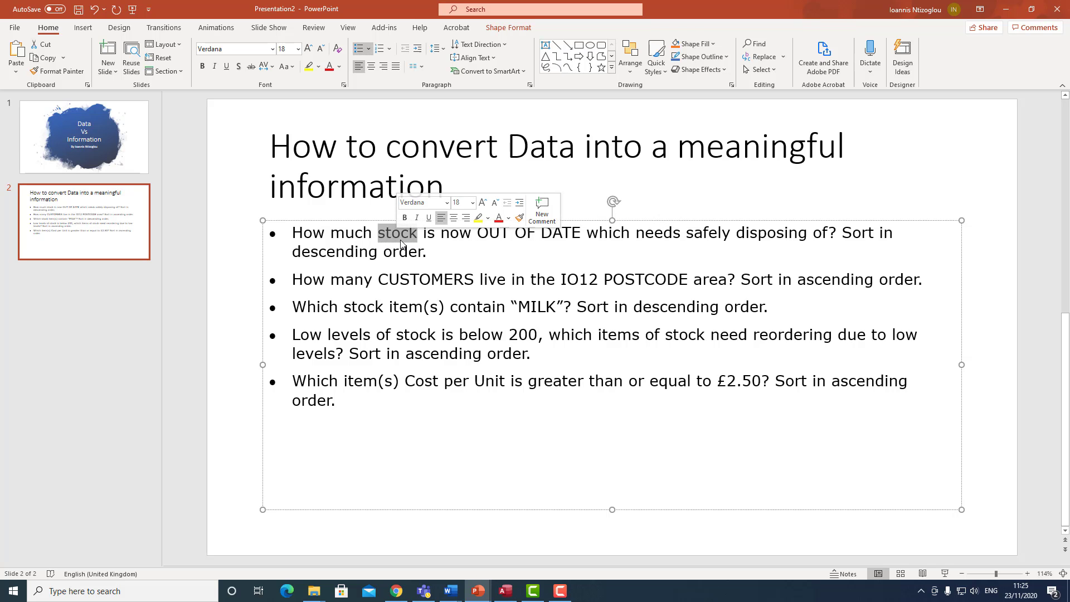
click(477, 245)
drag(478, 236, 610, 234)
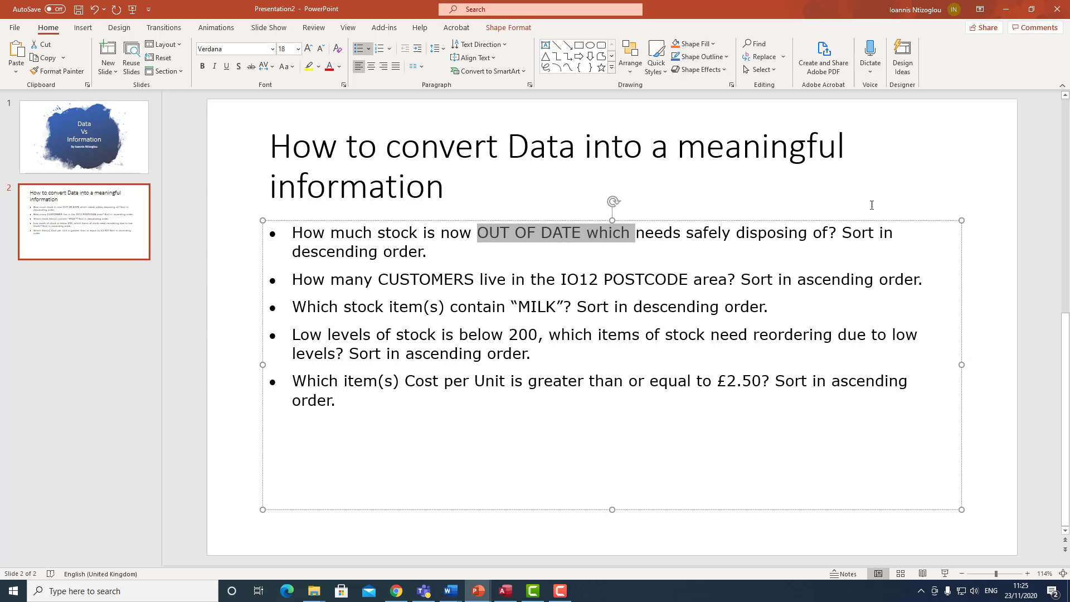
Switch to the ICE_DREAM database in Access and start a new query in Design View with the Add Tables pane shown.
click(1007, 9)
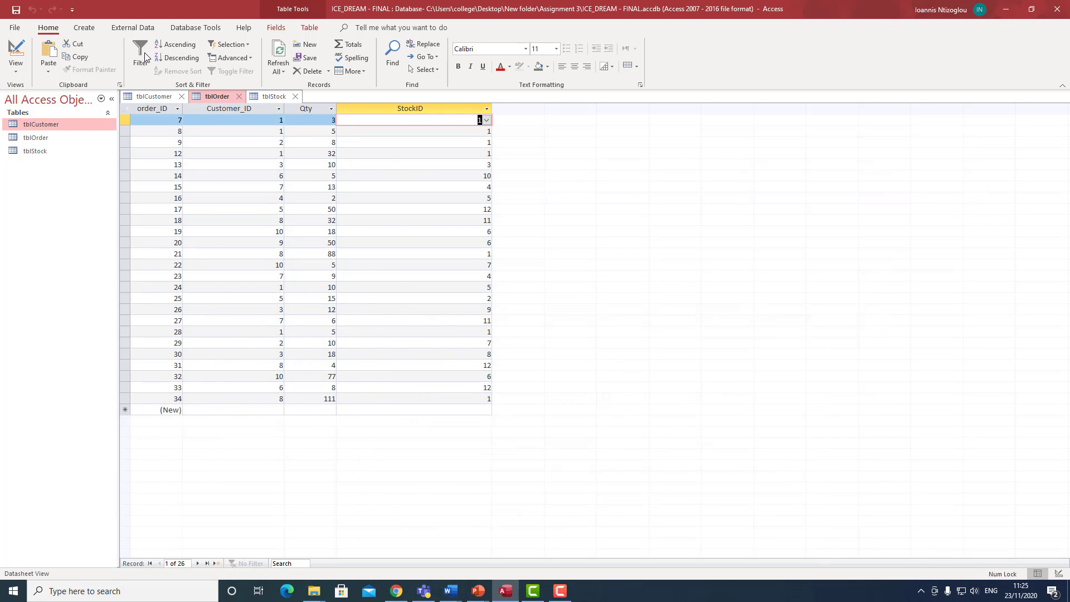
click(85, 27)
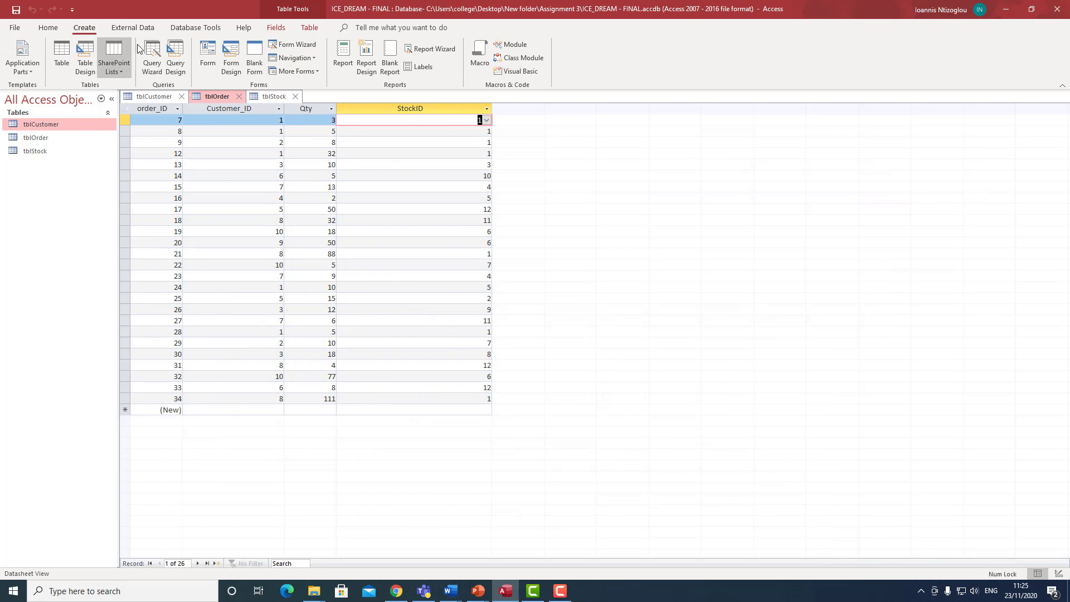
click(173, 71)
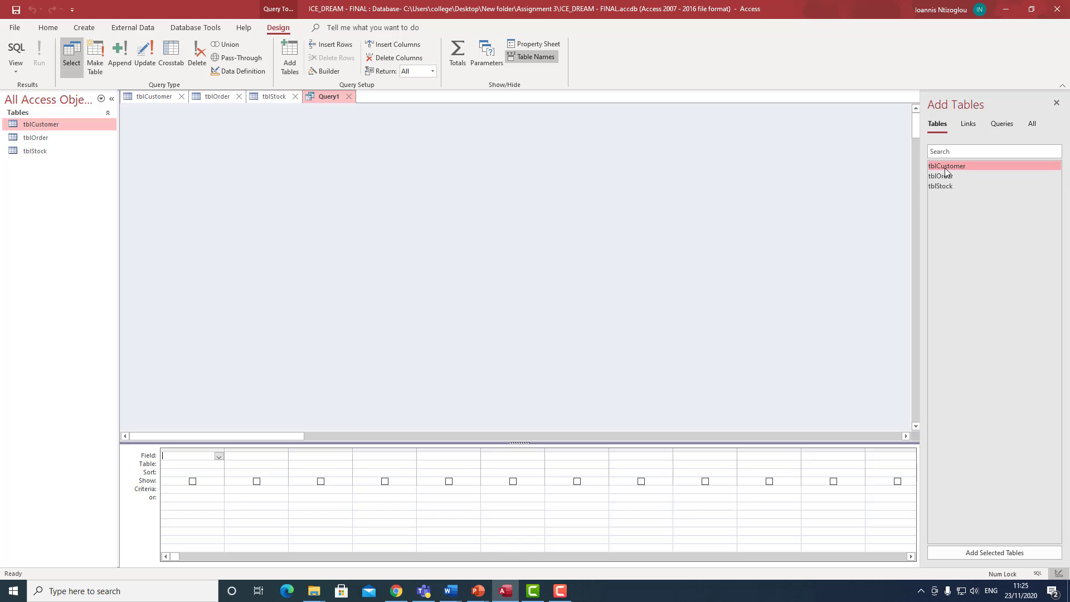
click(1056, 104)
right_click(437, 164)
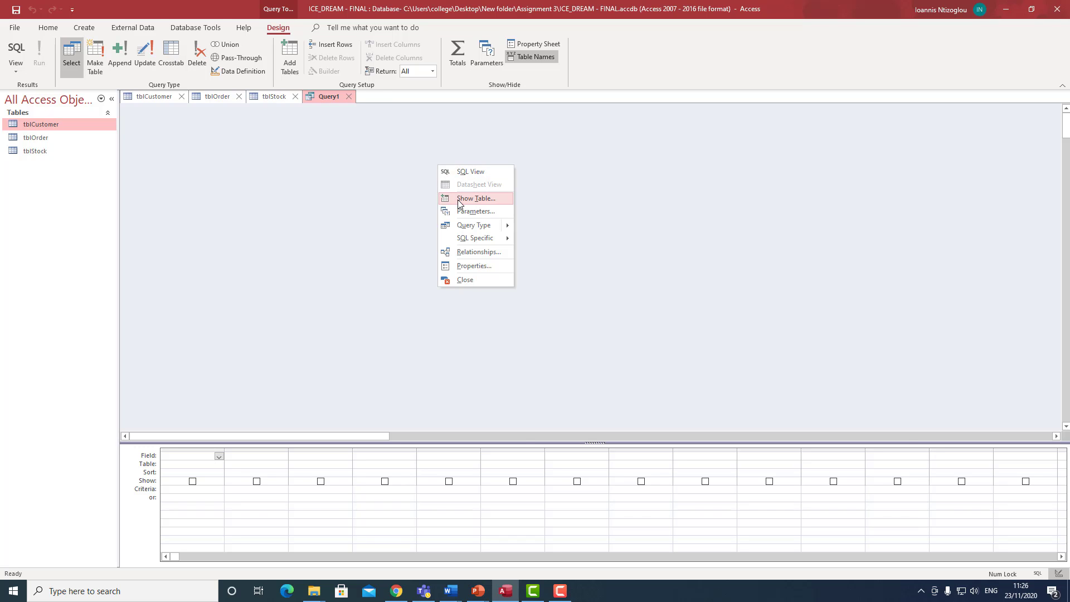
click(459, 199)
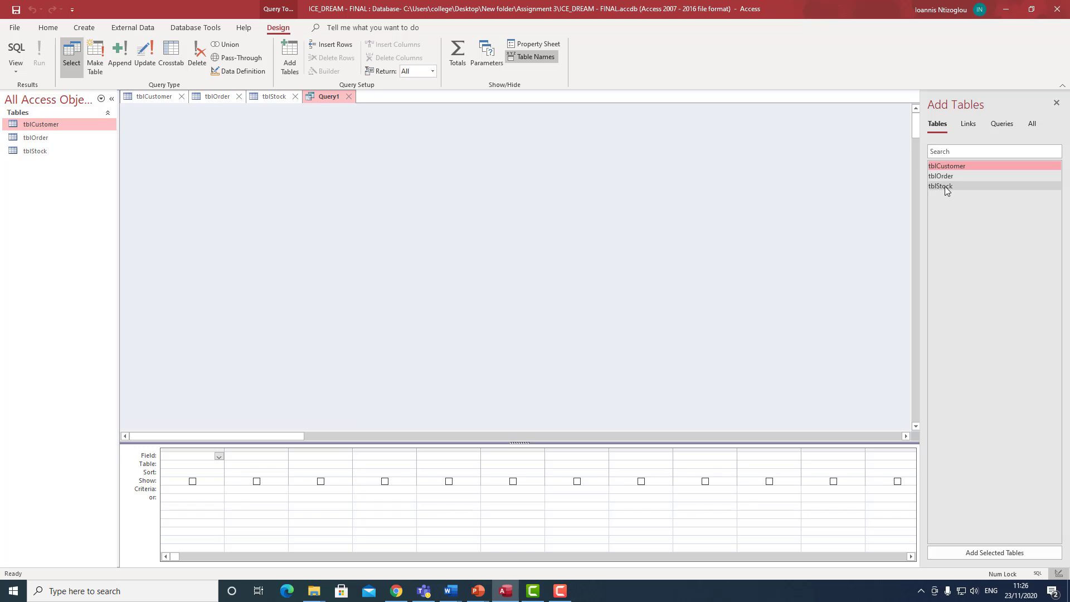
drag(944, 186, 502, 191)
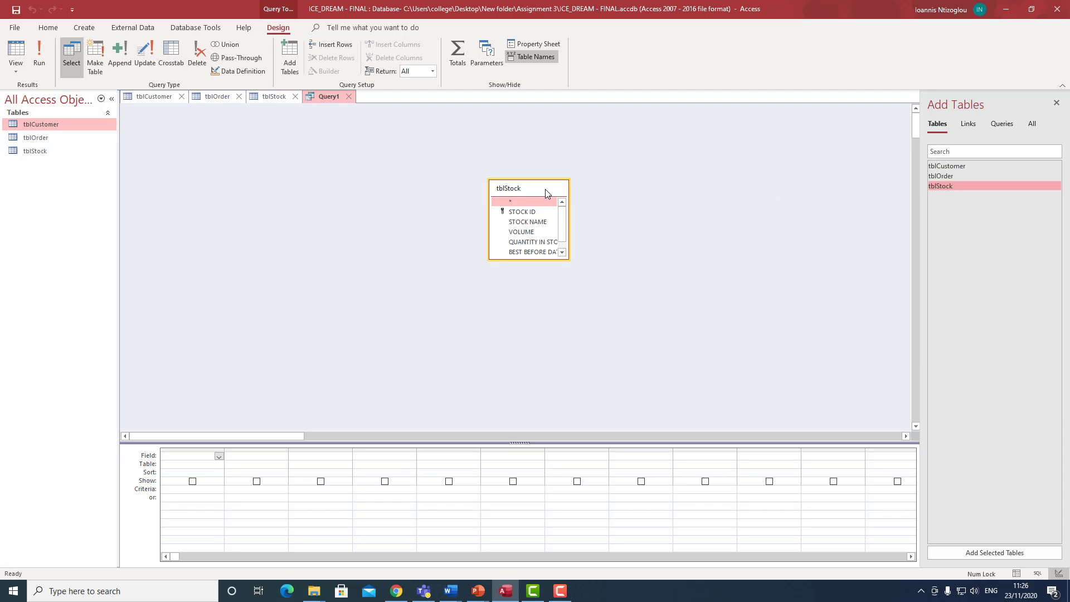
right_click(545, 192)
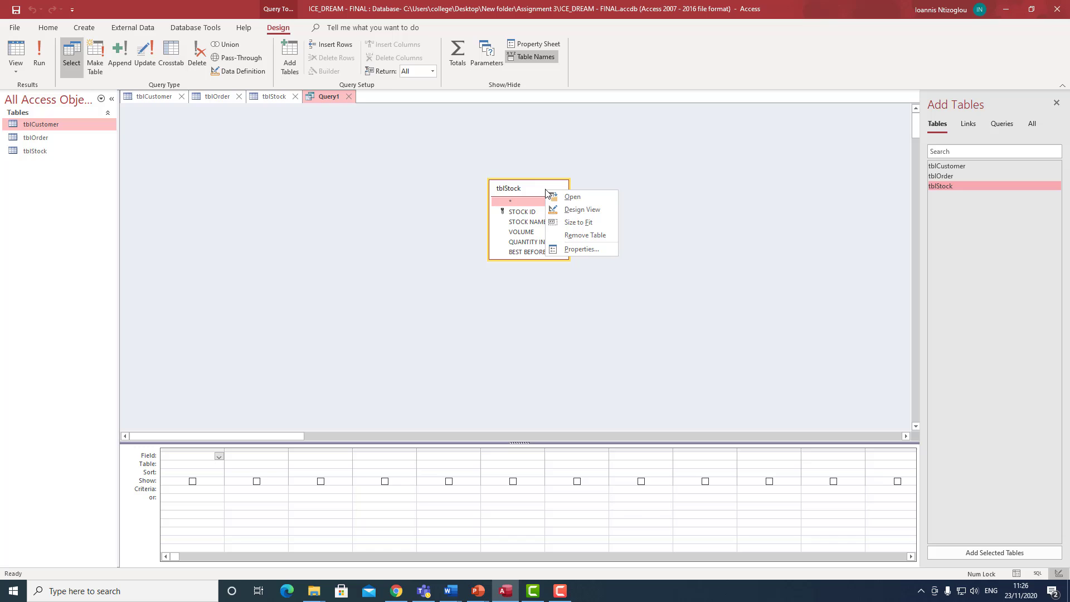
click(580, 236)
Add tblStock to the query and enlarge its field list so that every field name fits.
double_click(947, 187)
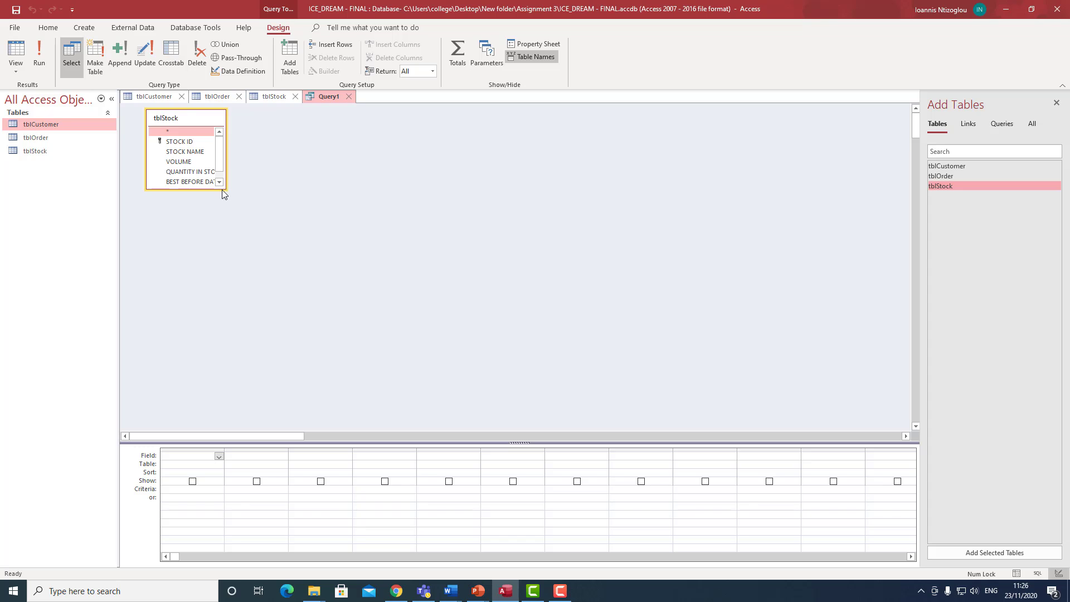
drag(227, 190, 267, 239)
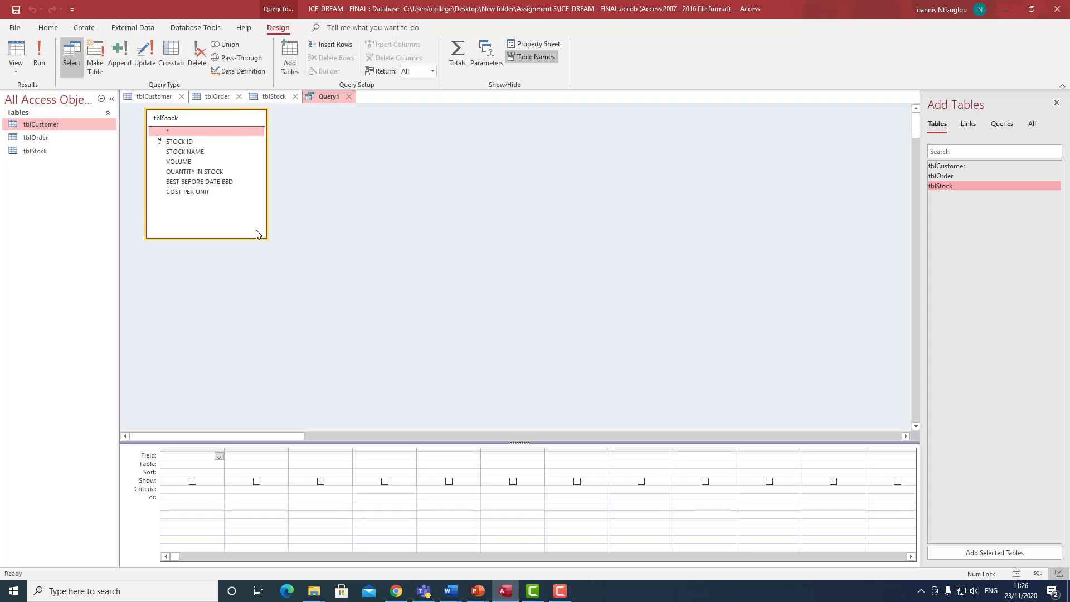
Add every tblStock field to the query grid, with COST PER UNIT twice, and widen the BEST BEFORE DATE BBD column.
double_click(180, 142)
double_click(181, 151)
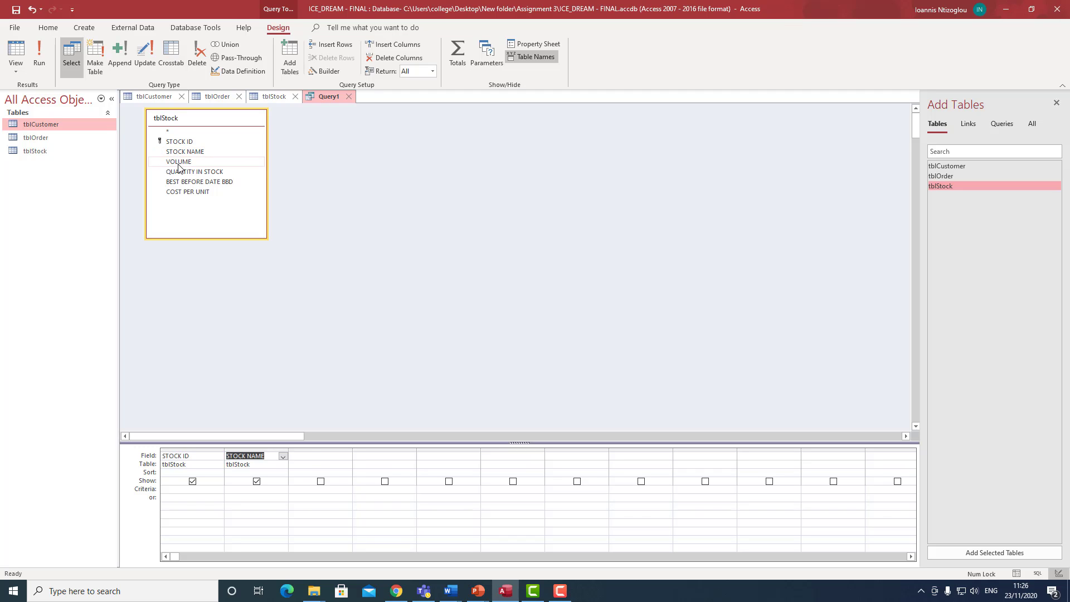
double_click(179, 162)
double_click(179, 171)
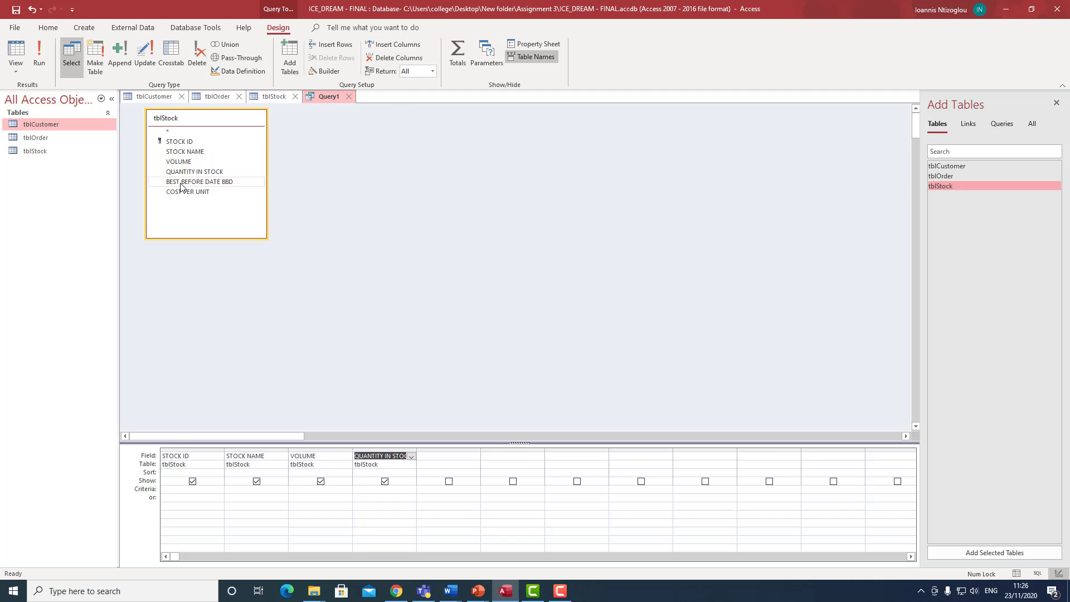
double_click(182, 182)
double_click(187, 192)
double_click(187, 192)
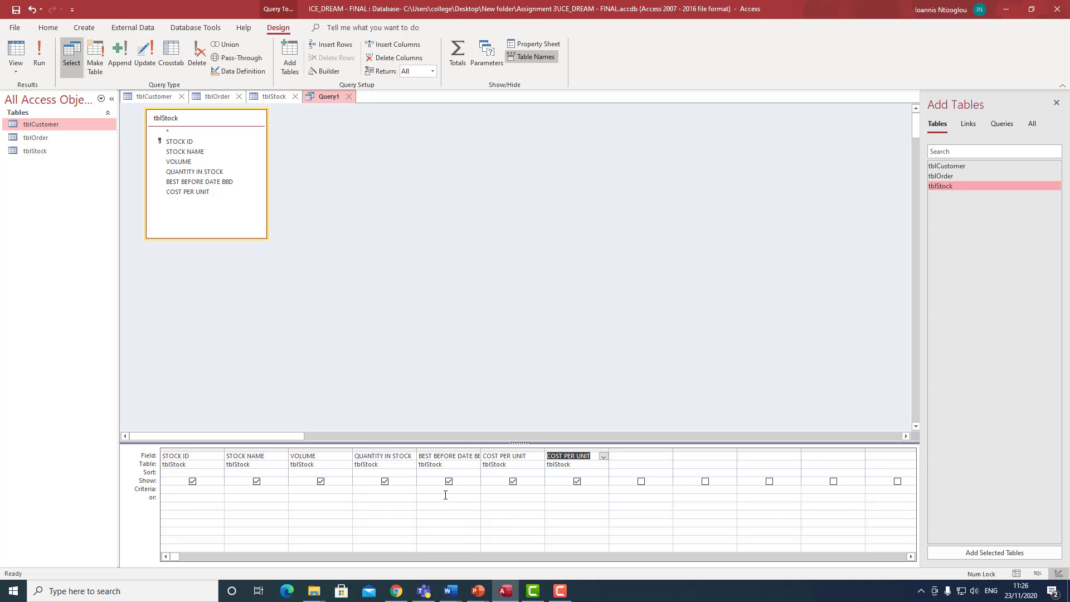
drag(478, 456, 509, 456)
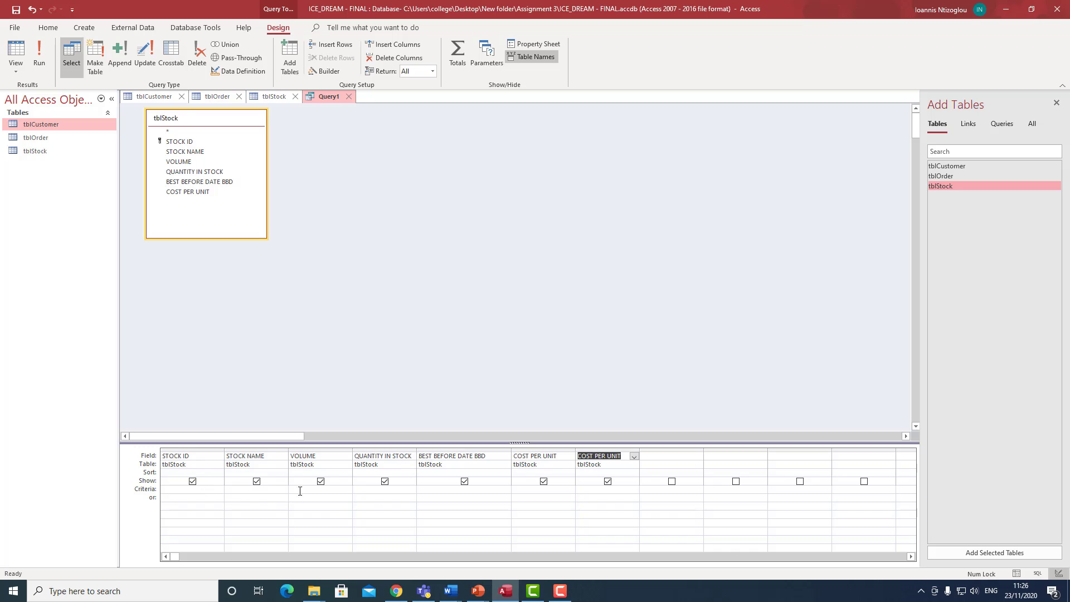
Set the criterion for BEST BEFORE DATE BBD to <Now() and run the query.
click(460, 488)
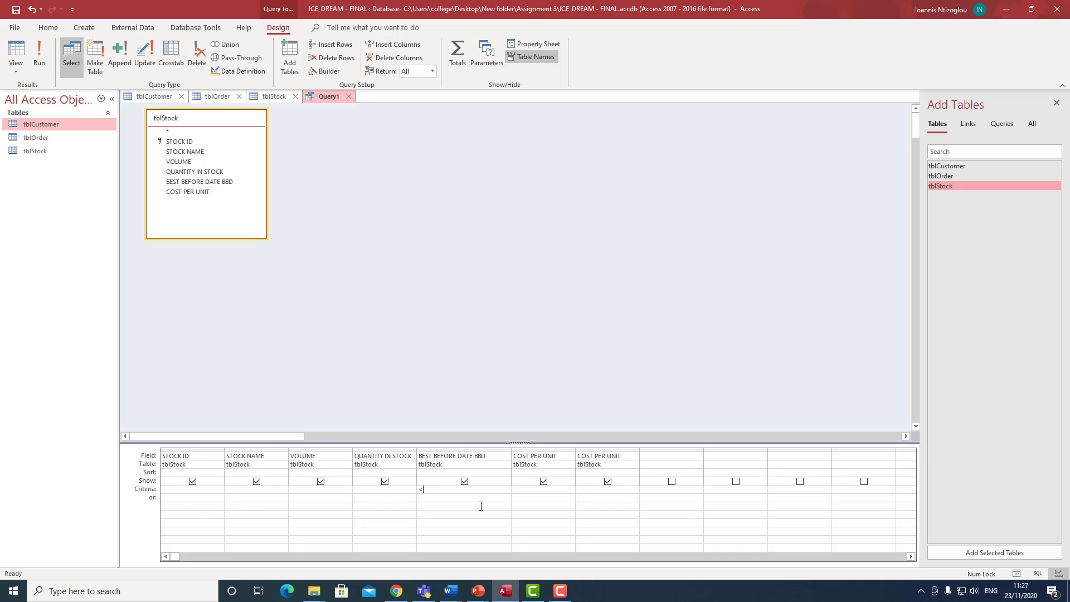
text(ow)
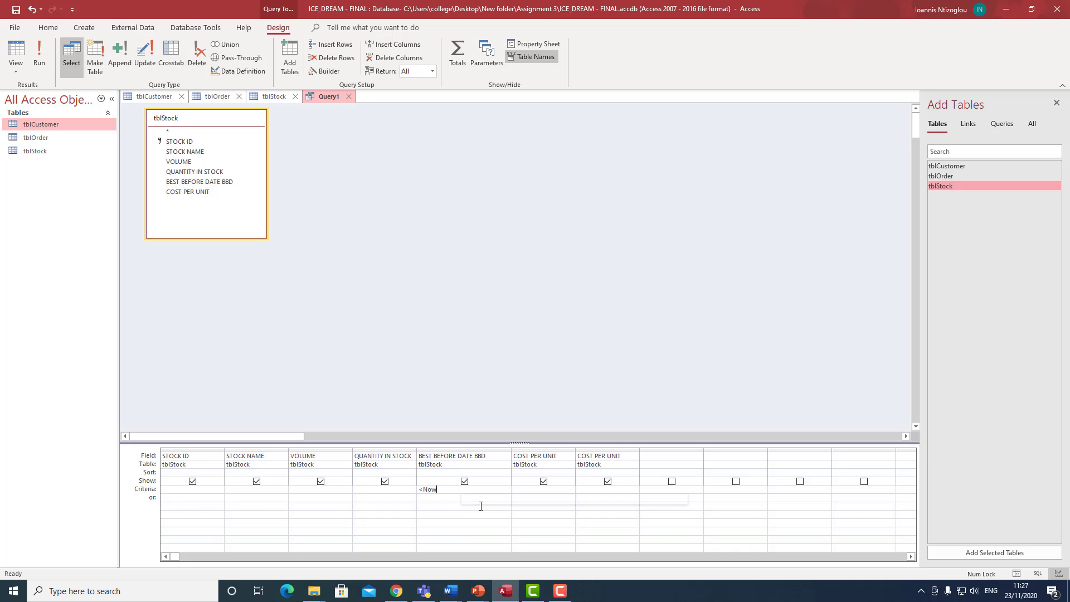
text(#)
key(Return)
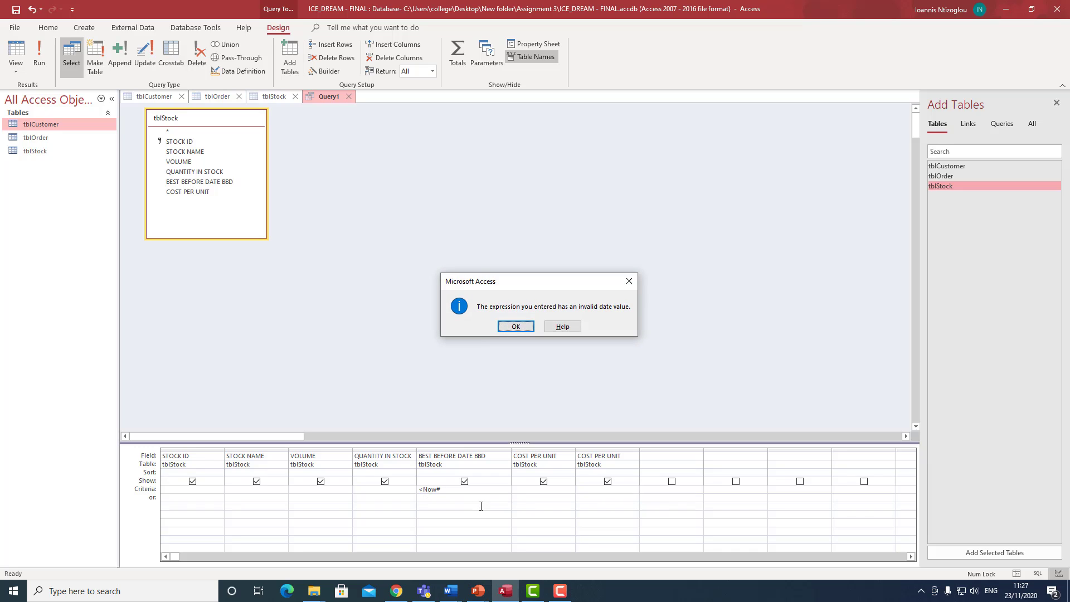
key(Return)
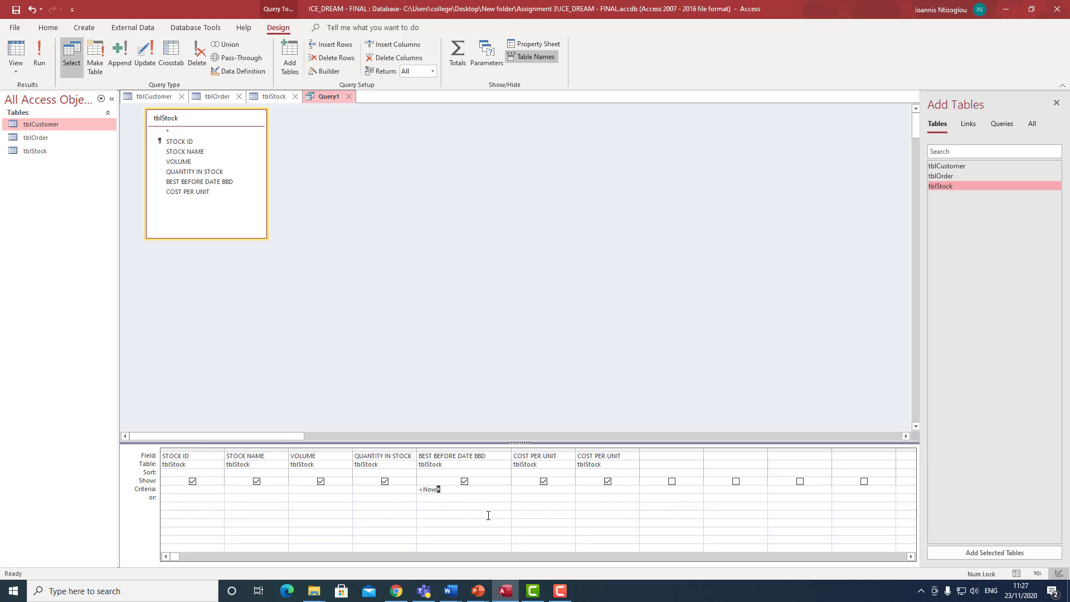
text(()
key(Return)
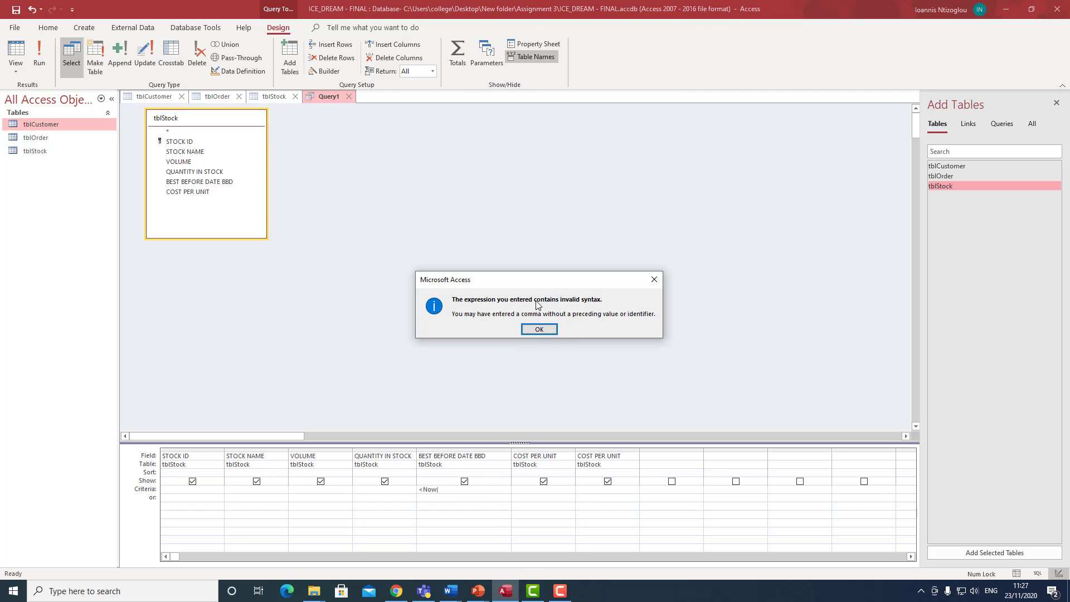
click(539, 329)
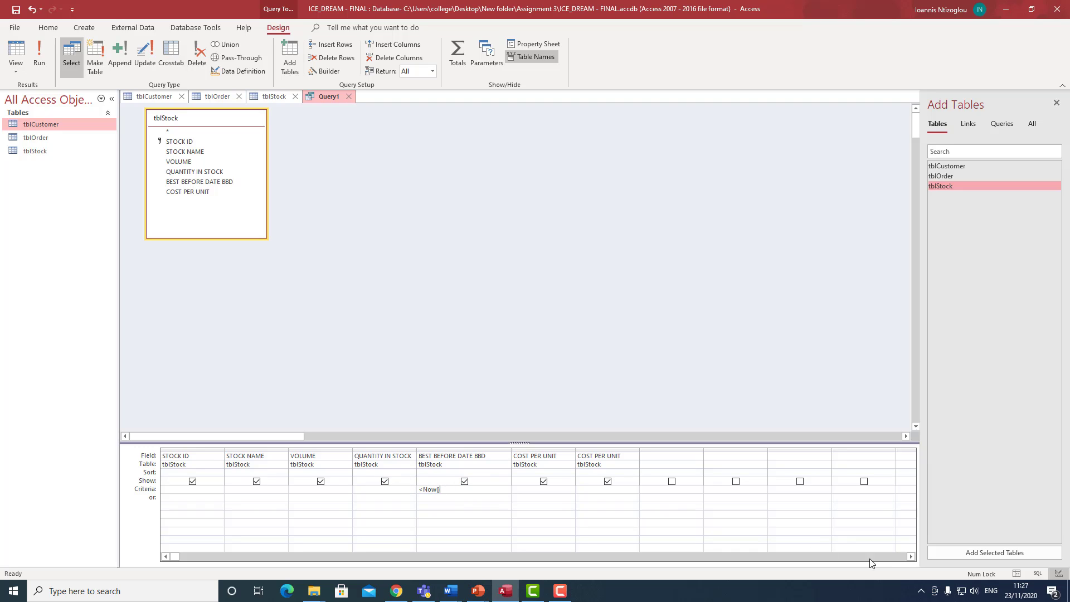
mouse_move(1016, 596)
click(38, 56)
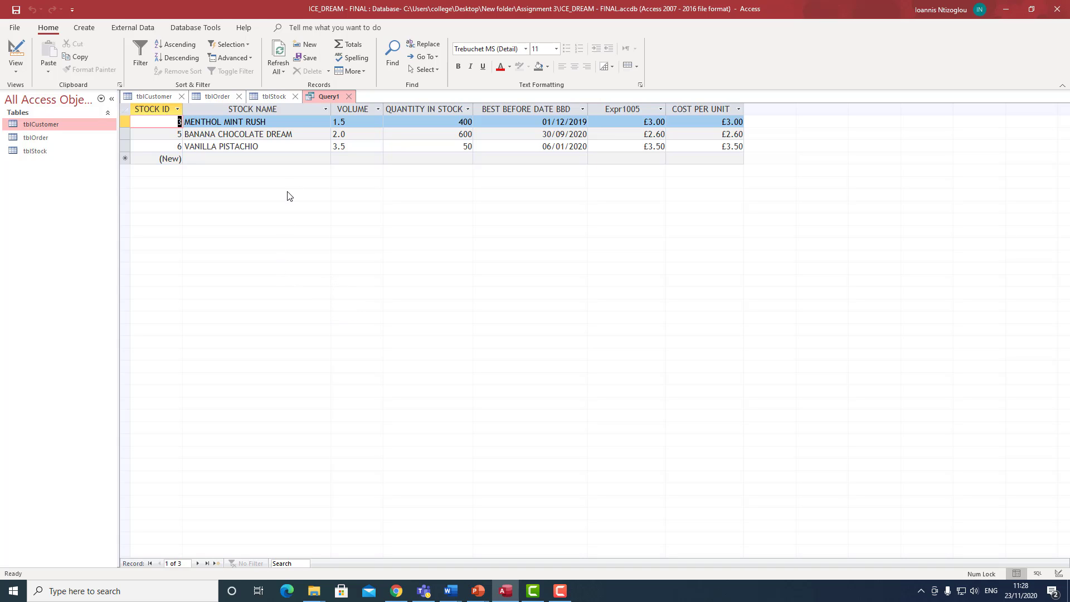
Save the out-of-date stock query as qryBBDExpired.
click(14, 26)
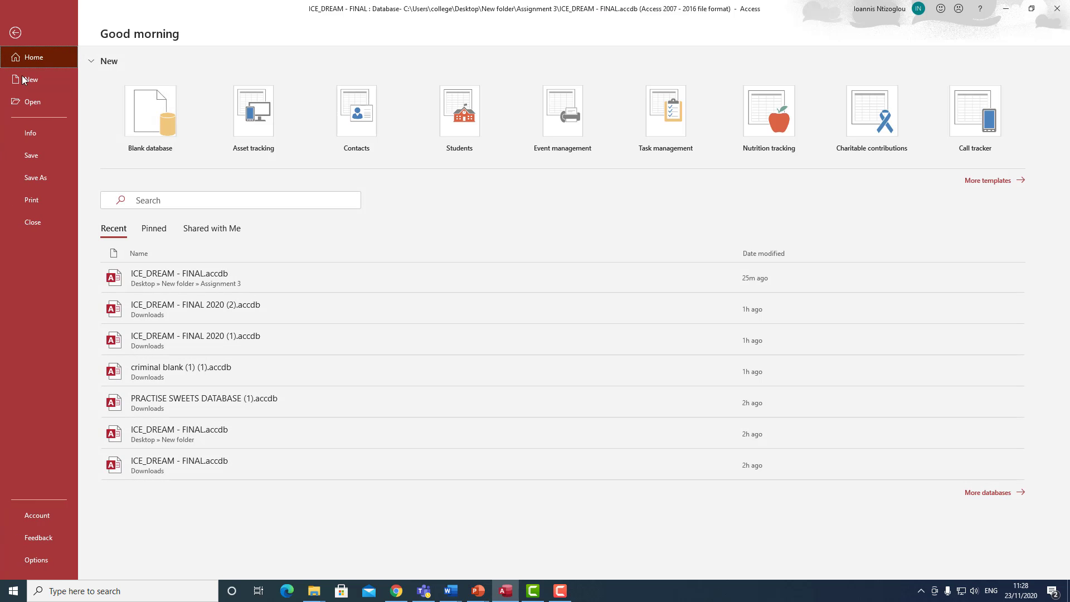
click(34, 154)
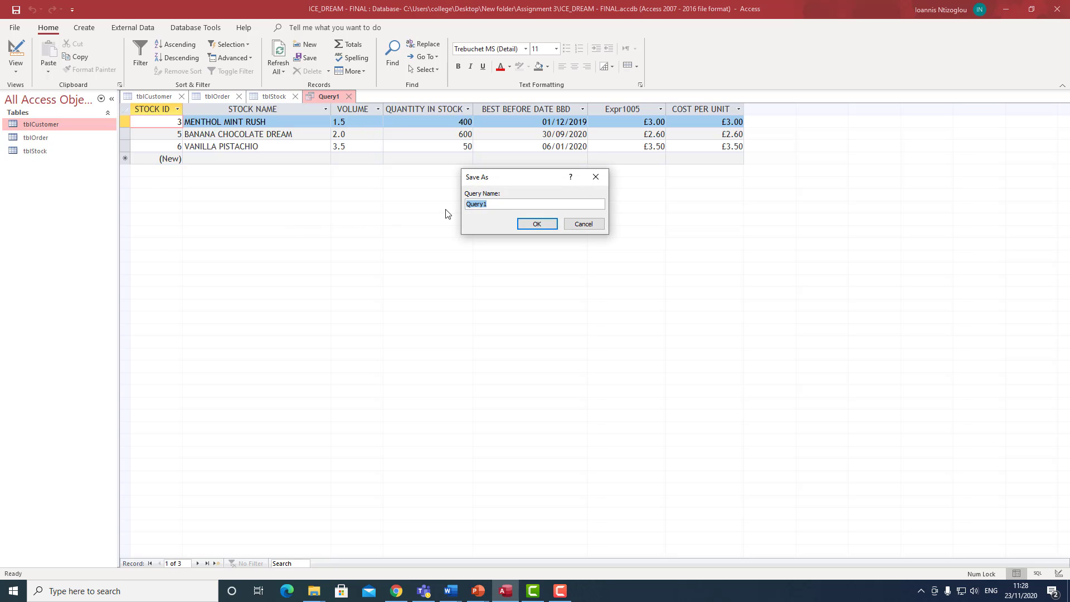
text(q)
text(ed)
key(BackSpace)
key(BackSpace)
click(530, 228)
click(530, 228)
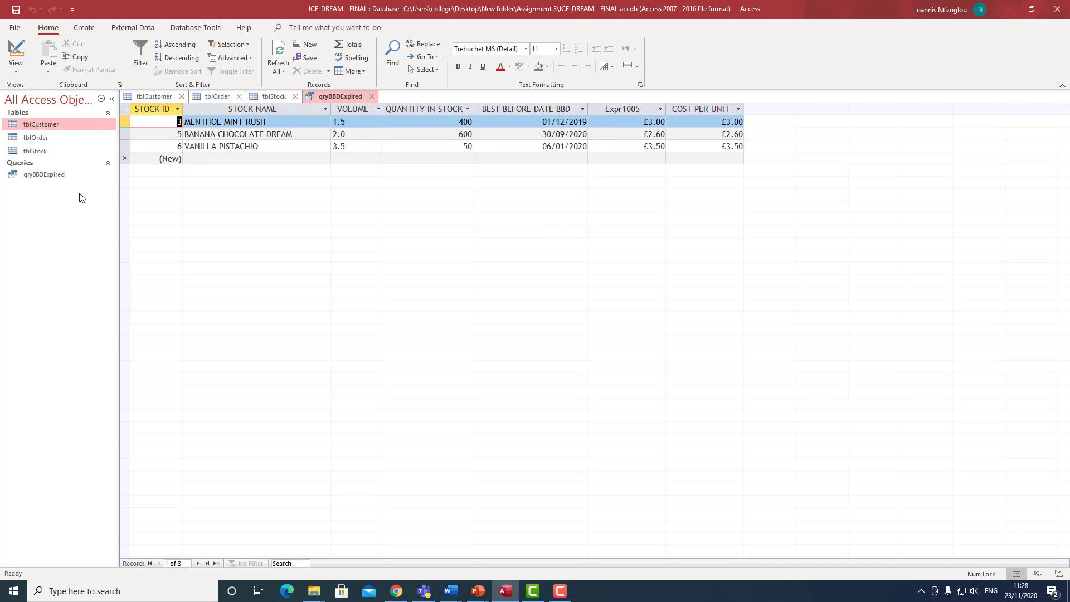
Close qryBBDExpired and the open tblStock, tblOrder and tblCustomer tables.
click(371, 96)
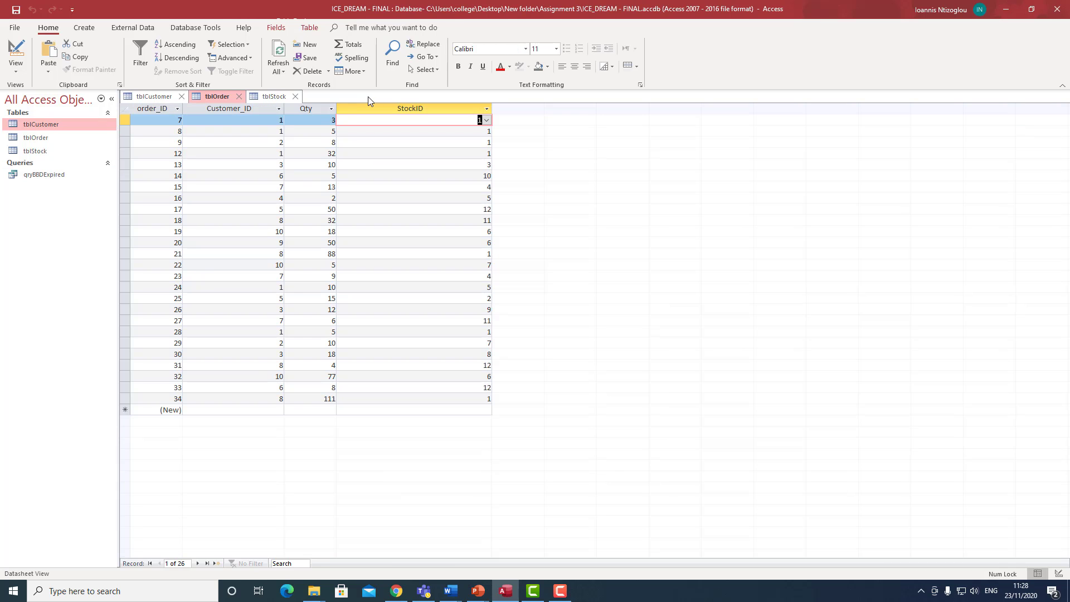
click(295, 96)
click(241, 96)
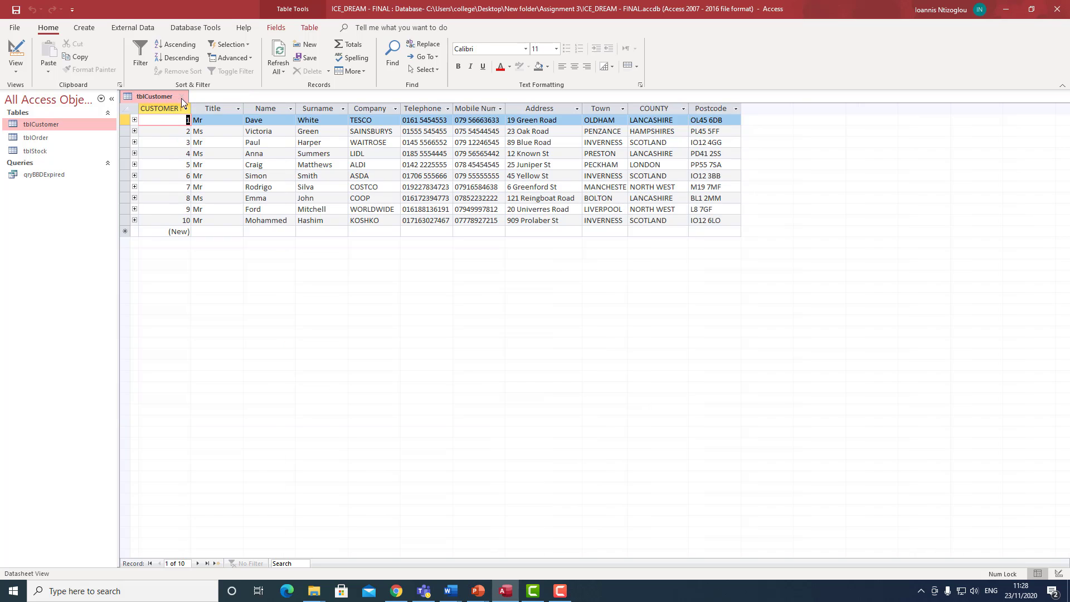
click(181, 97)
Open tblStock and set the best before date of CARAMEL MILK TRUFFLE to 01/02/2020.
double_click(45, 151)
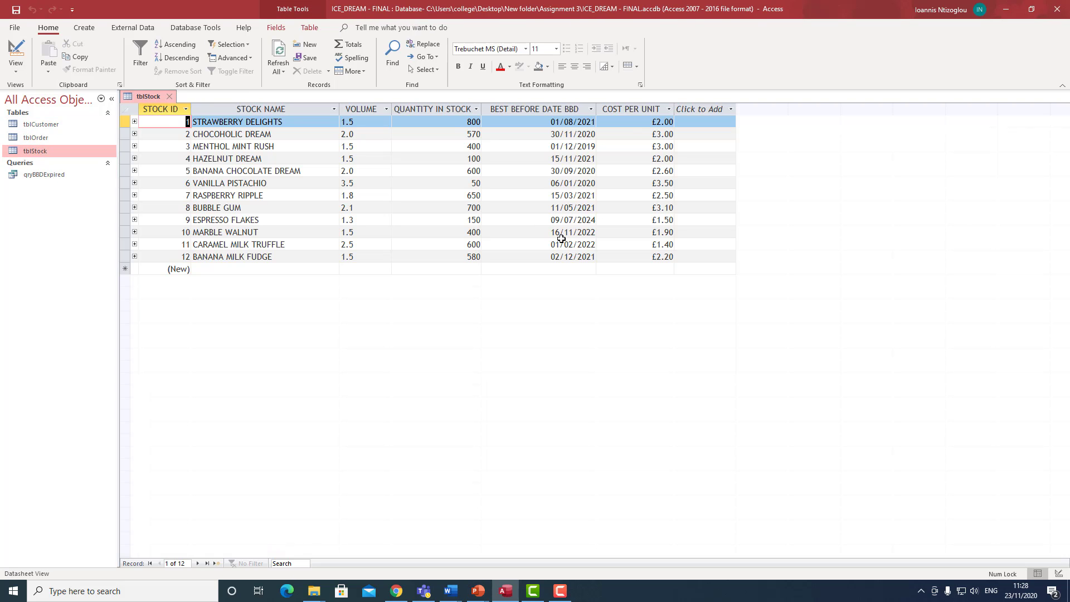
click(565, 252)
click(569, 245)
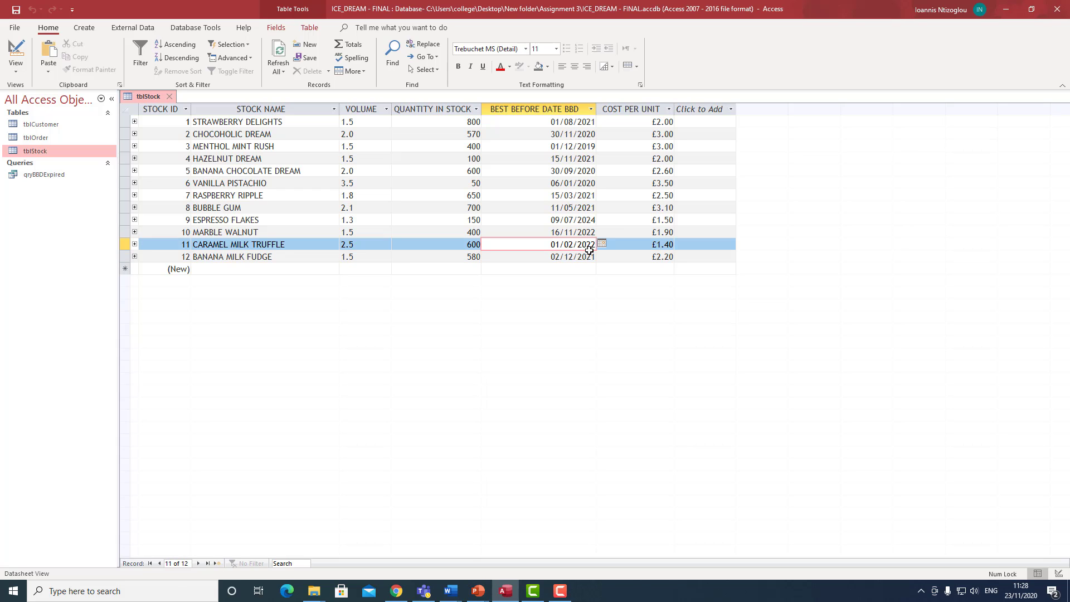
drag(596, 245, 591, 248)
text(0)
Set the best before date of ESPRESSO FLAKES to 09/07/2020 and close tblStock.
click(591, 220)
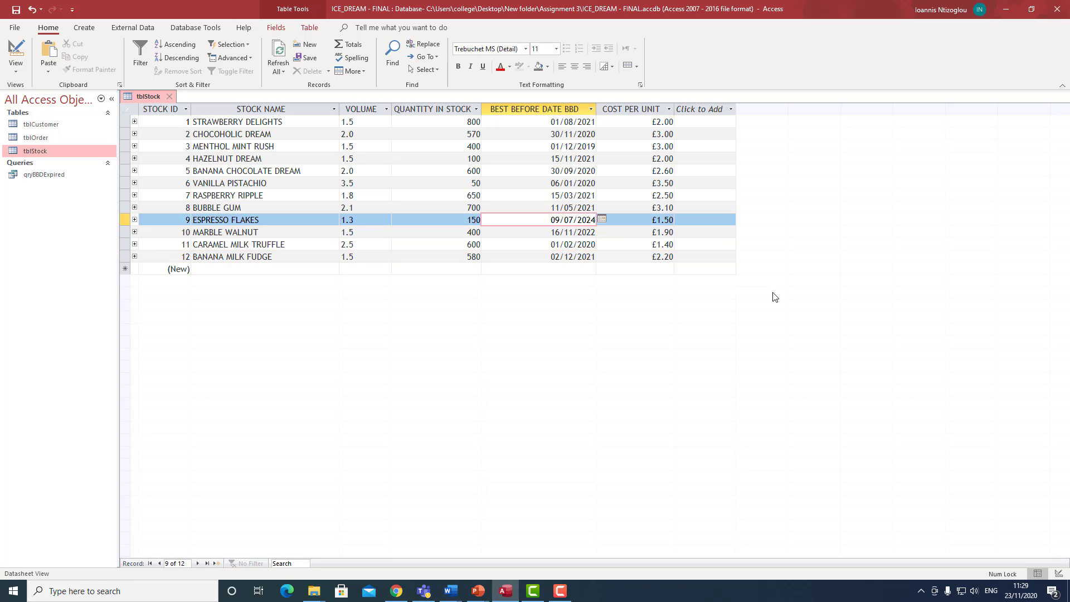
key(BackSpace)
text(0)
click(168, 97)
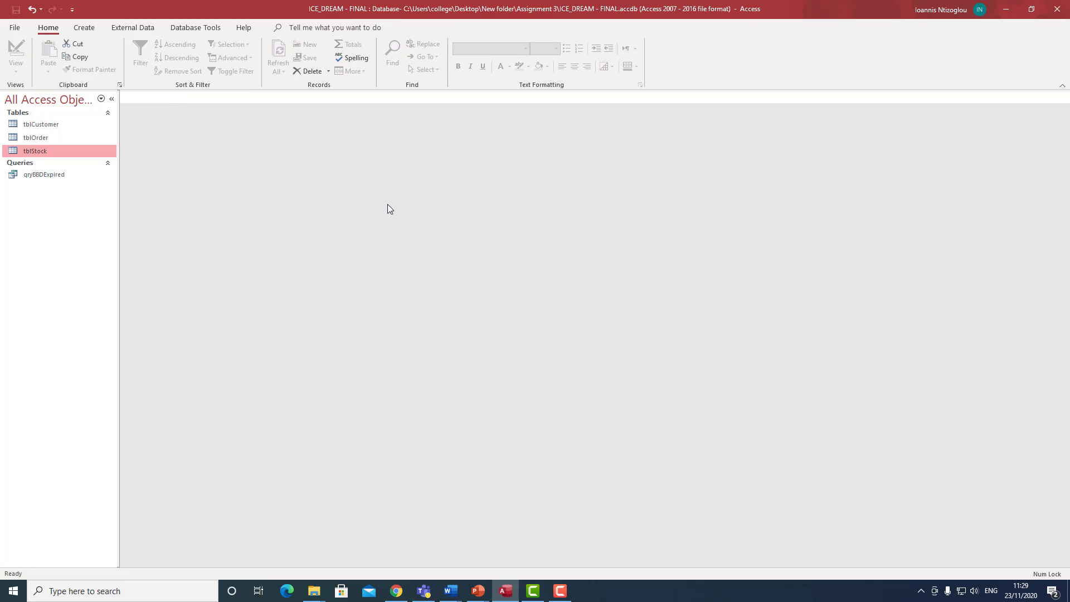
Open qryBBDExpired and delete the CARAMEL MILK TRUFFLE record along with its related records.
double_click(32, 175)
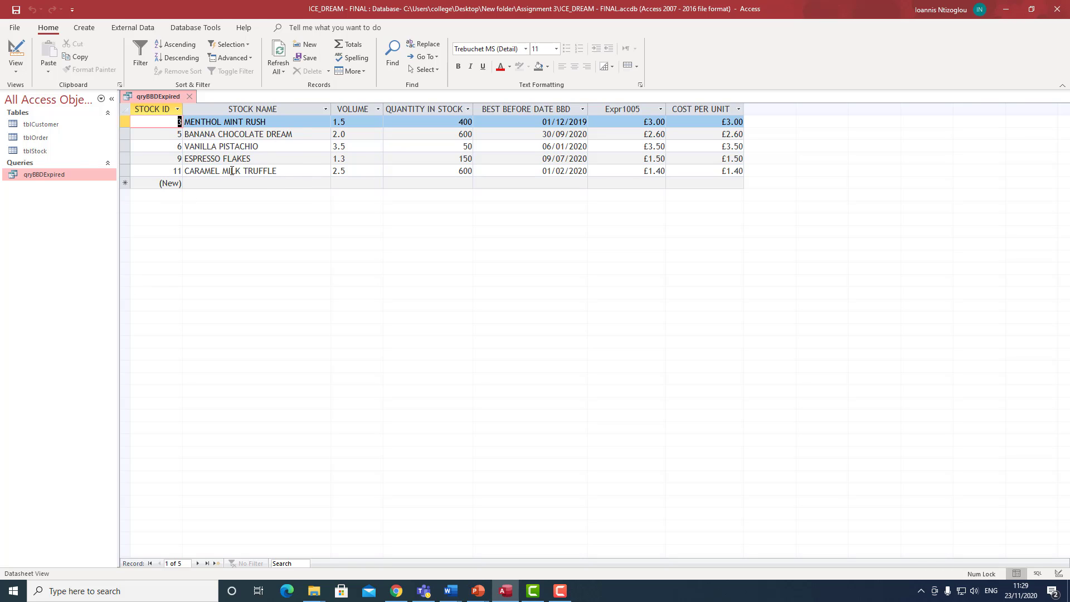
drag(125, 122, 128, 161)
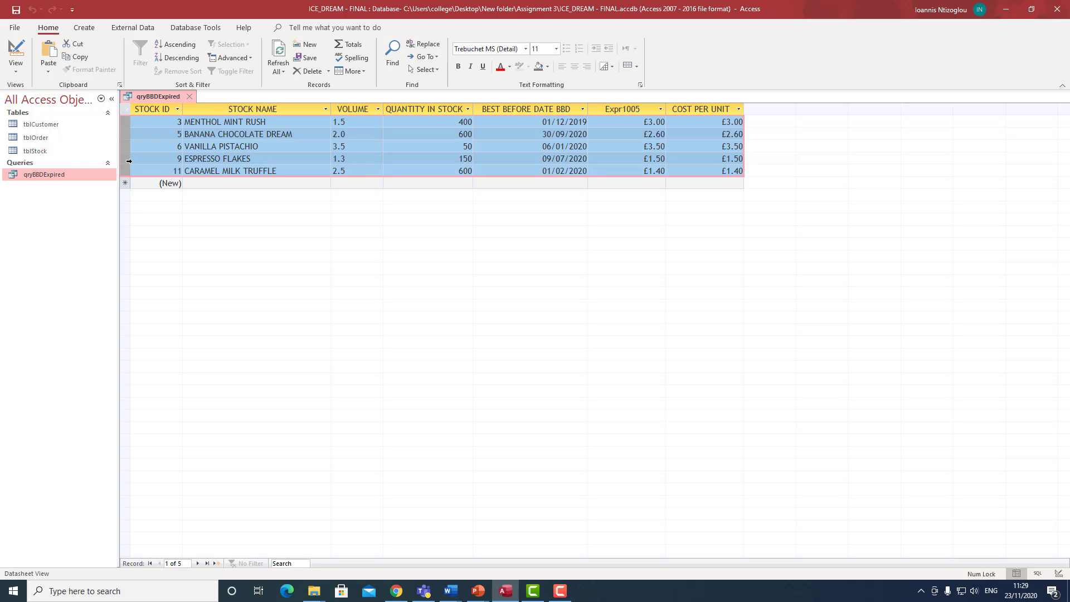
right_click(115, 151)
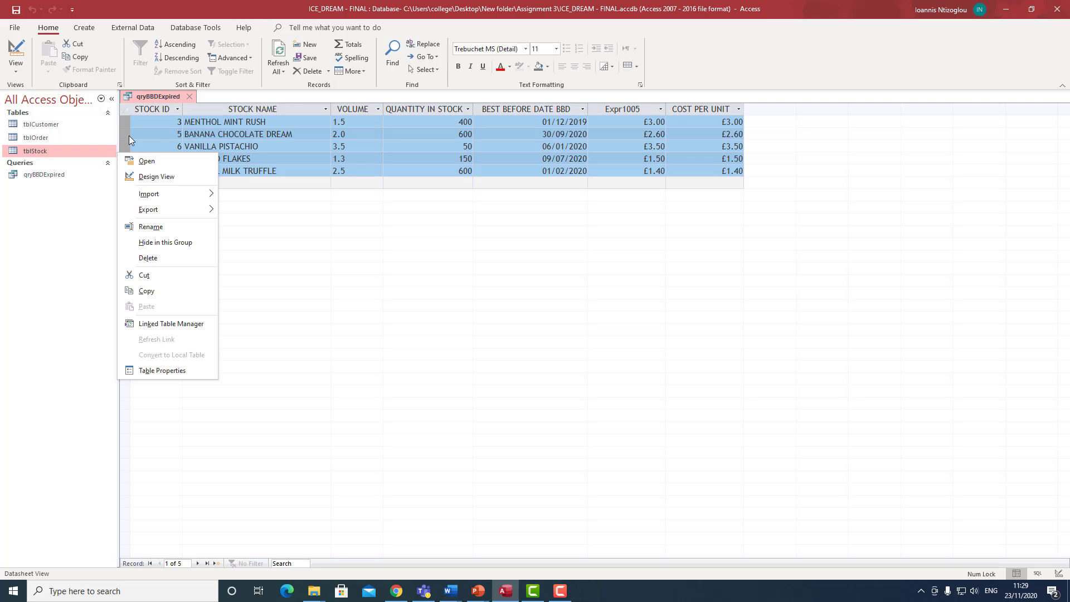
right_click(128, 135)
drag(127, 122, 127, 175)
right_click(135, 163)
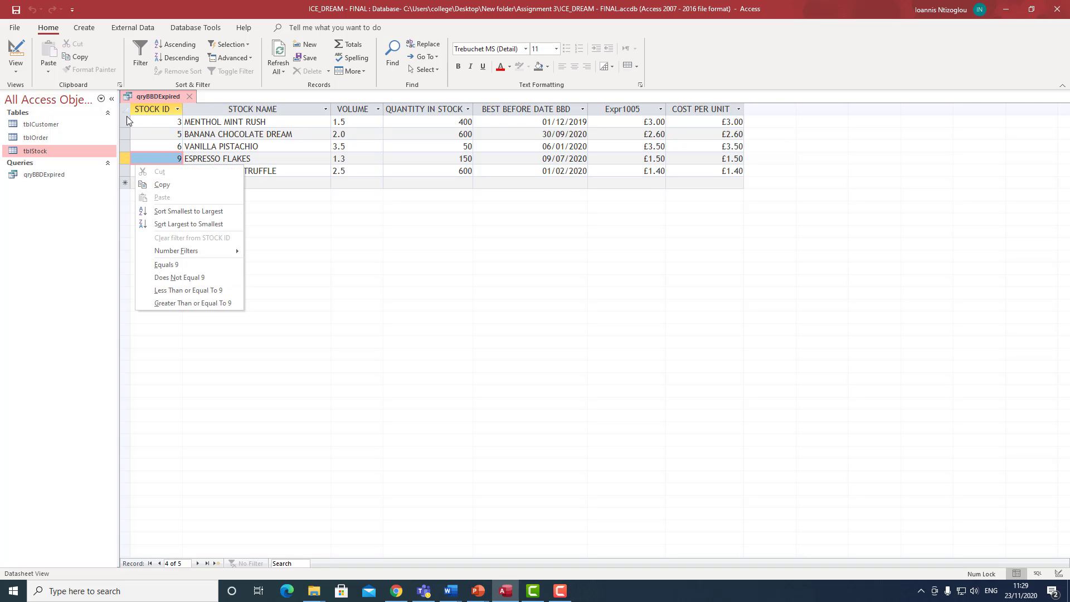
drag(127, 120, 121, 175)
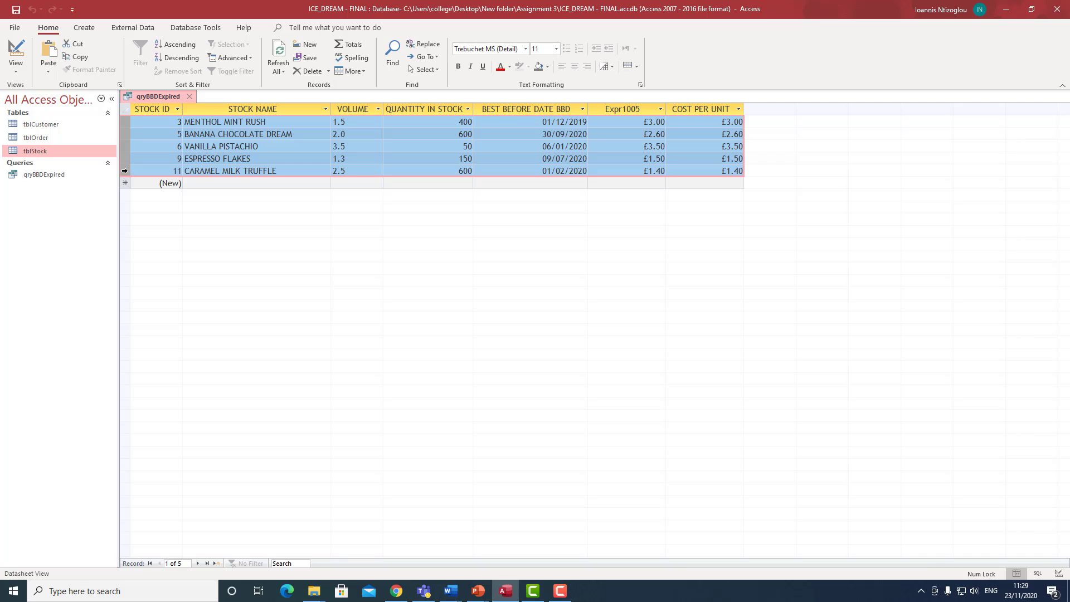
right_click(125, 171)
click(148, 190)
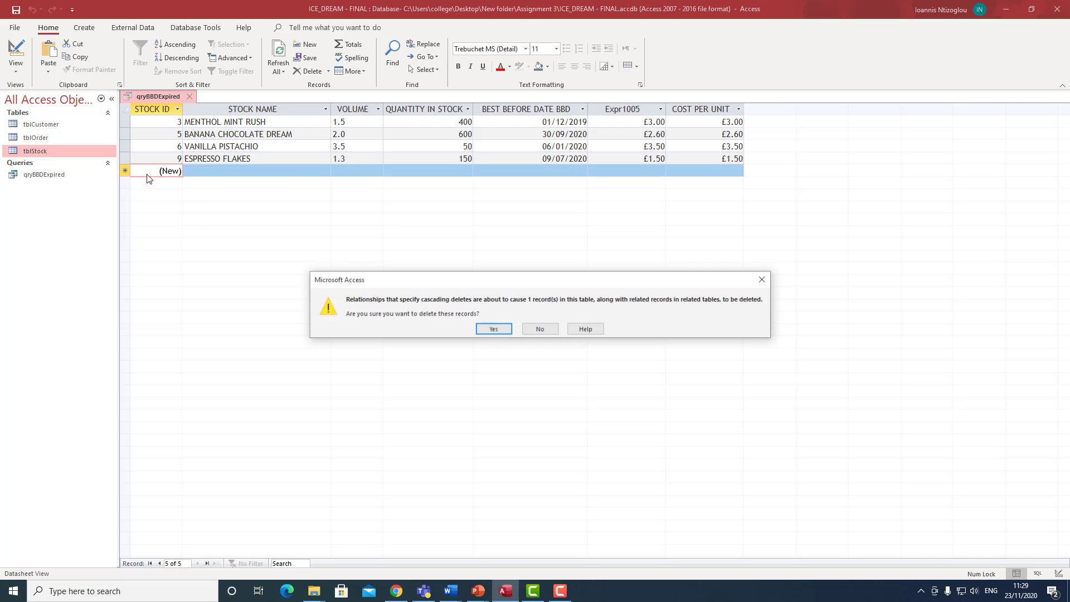
click(500, 330)
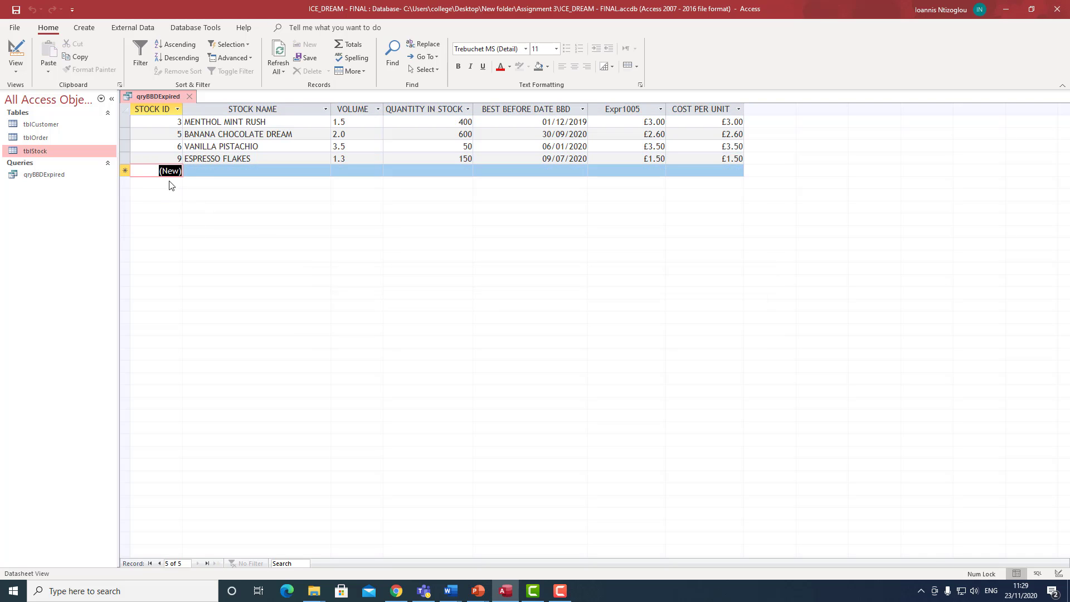
Delete the ESPRESSO FLAKES and VANILLA PISTACHIO records from the expired stock results, including their related records.
right_click(124, 159)
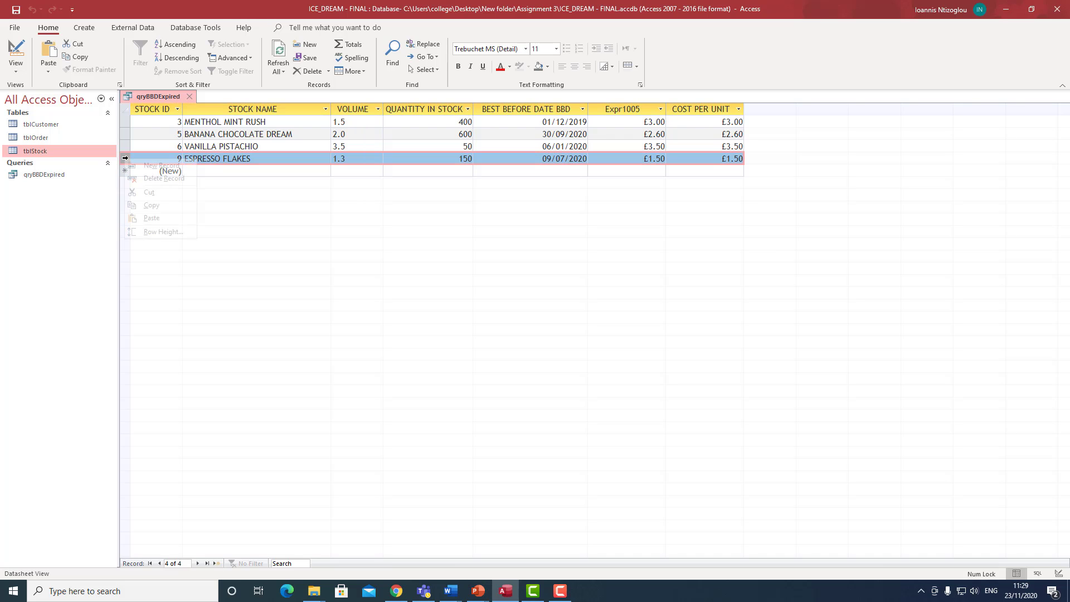
click(146, 179)
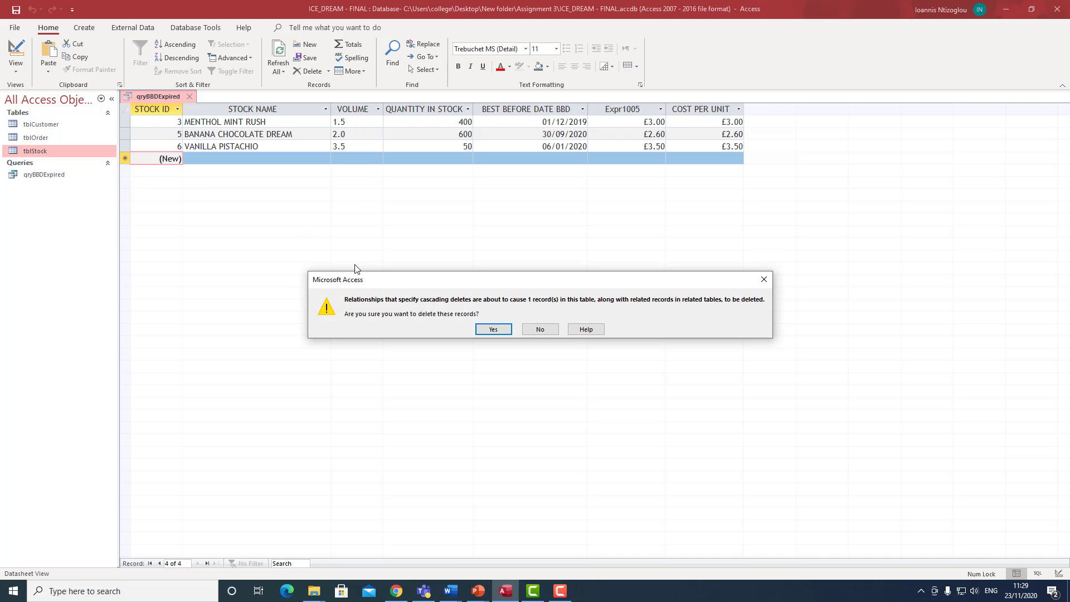
click(493, 329)
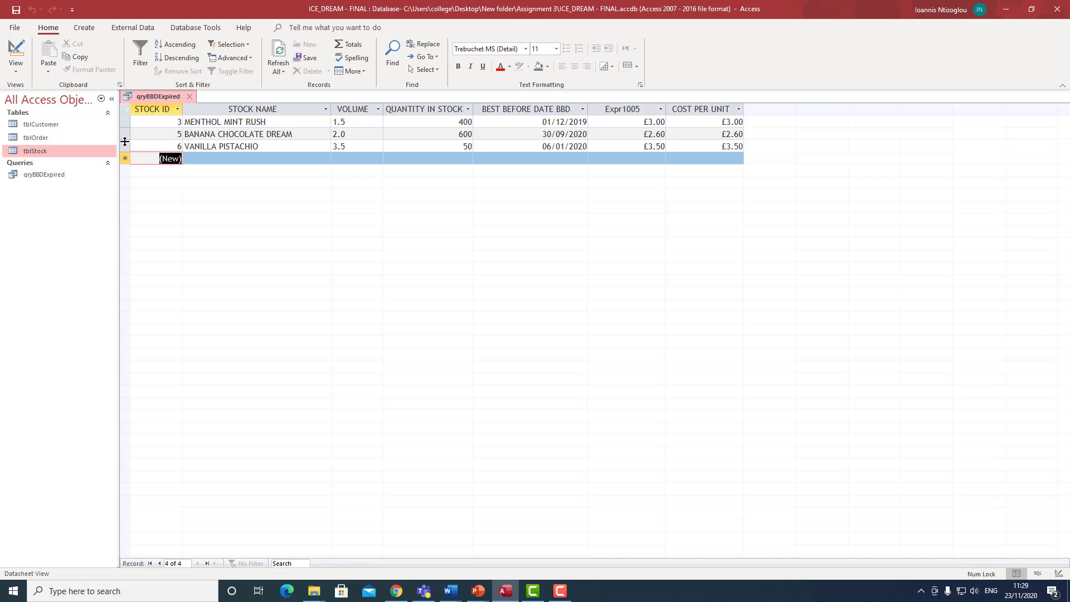
click(124, 146)
right_click(125, 143)
click(146, 163)
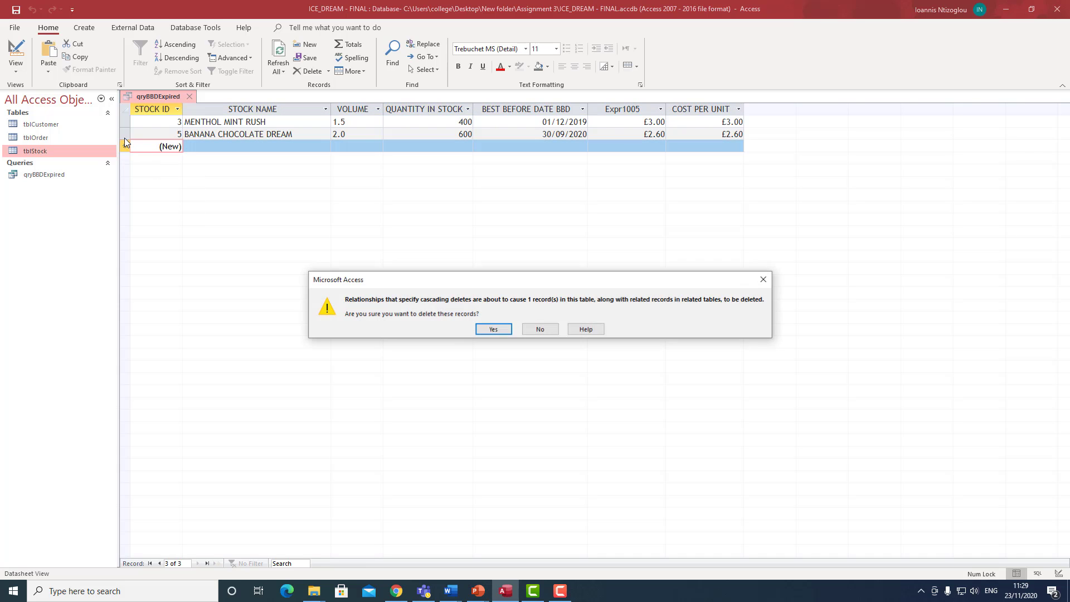
click(494, 330)
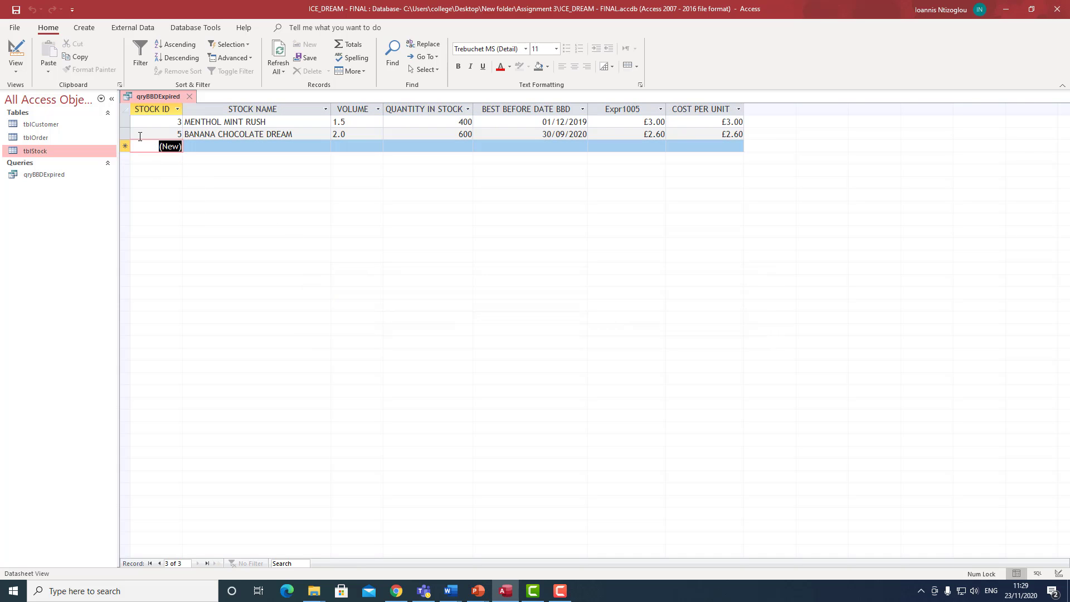
Delete the BANANA CHOCOLATE DREAM and MENTHOL MINT RUSH records with their related records and close qryBBDExpired.
right_click(125, 133)
click(160, 159)
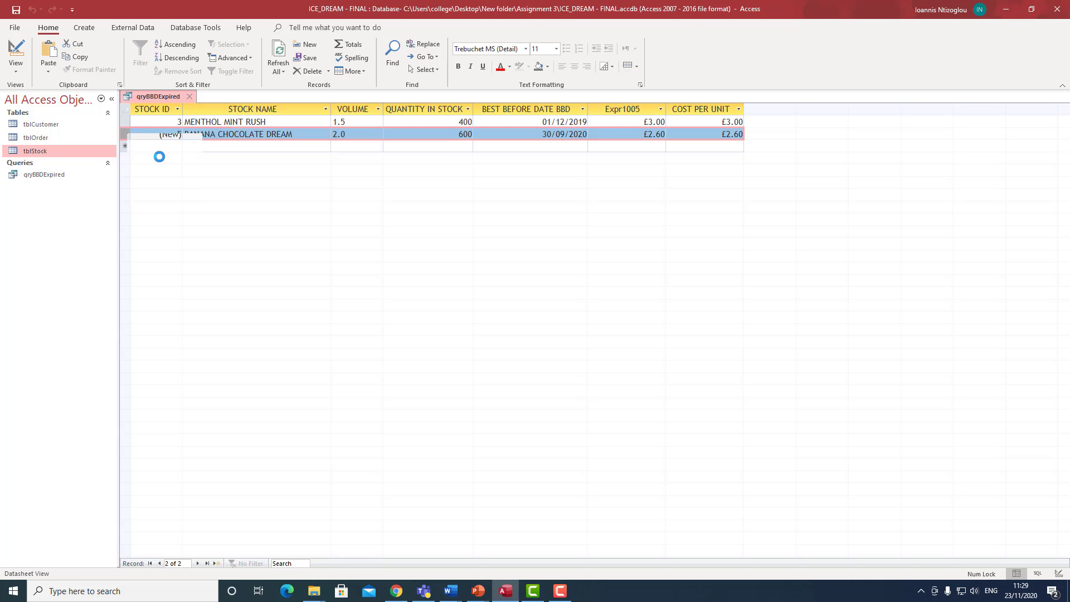
click(490, 329)
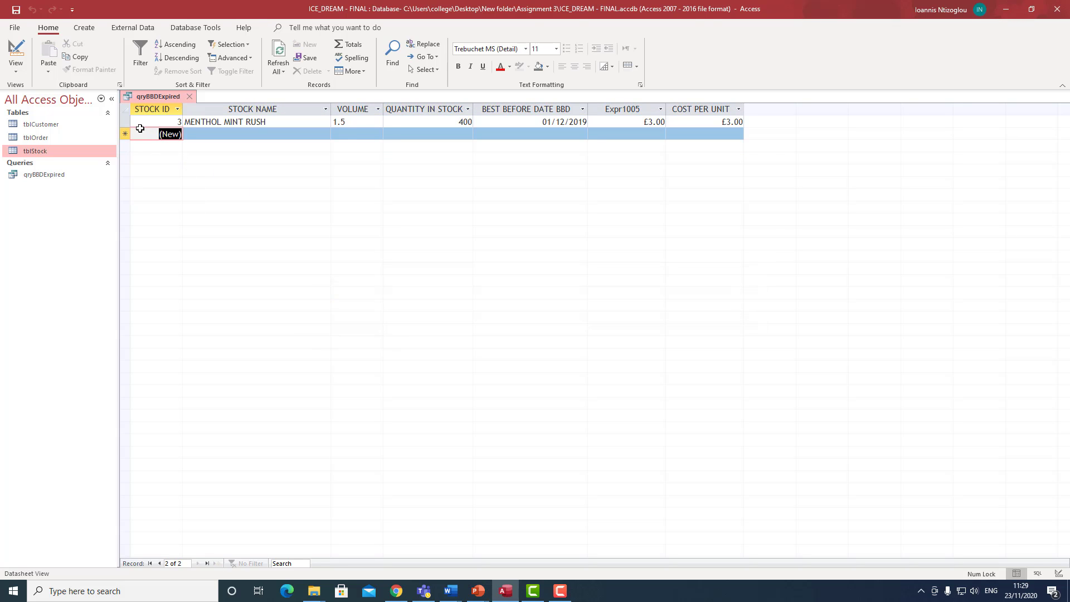
right_click(125, 121)
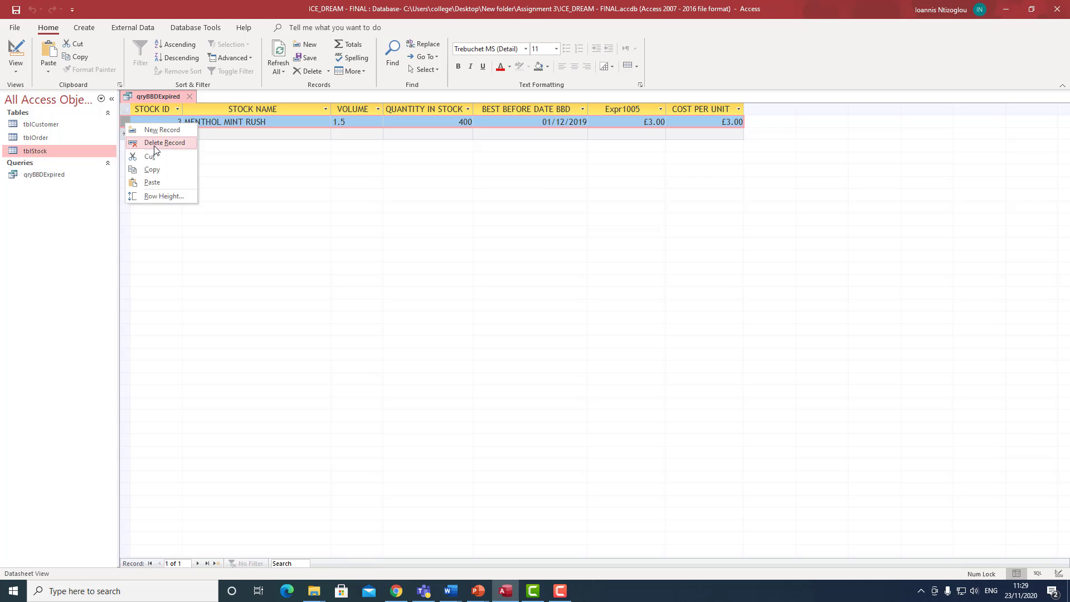
click(149, 145)
click(490, 329)
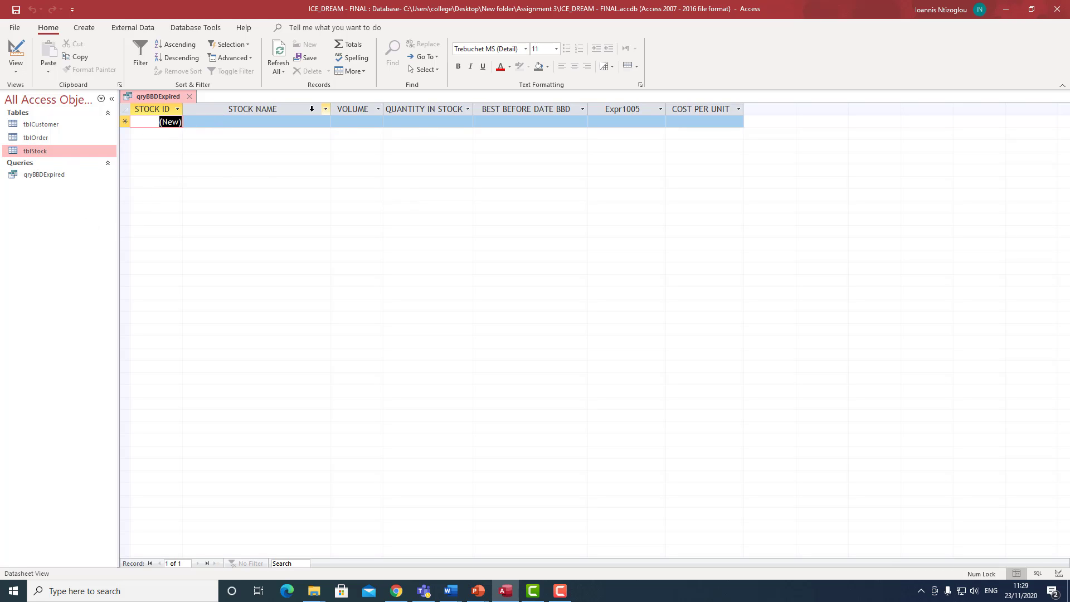
click(189, 95)
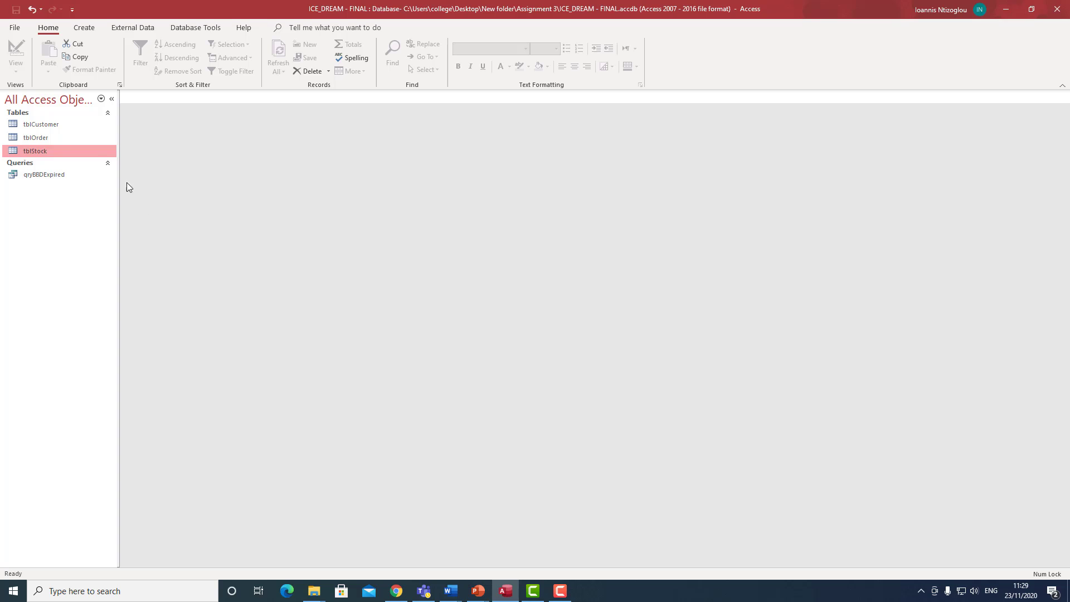
Set the best before date of BANANA MILK FUDGE in tblStock to 02/12/2020 and check it against qryBBDExpired.
double_click(33, 148)
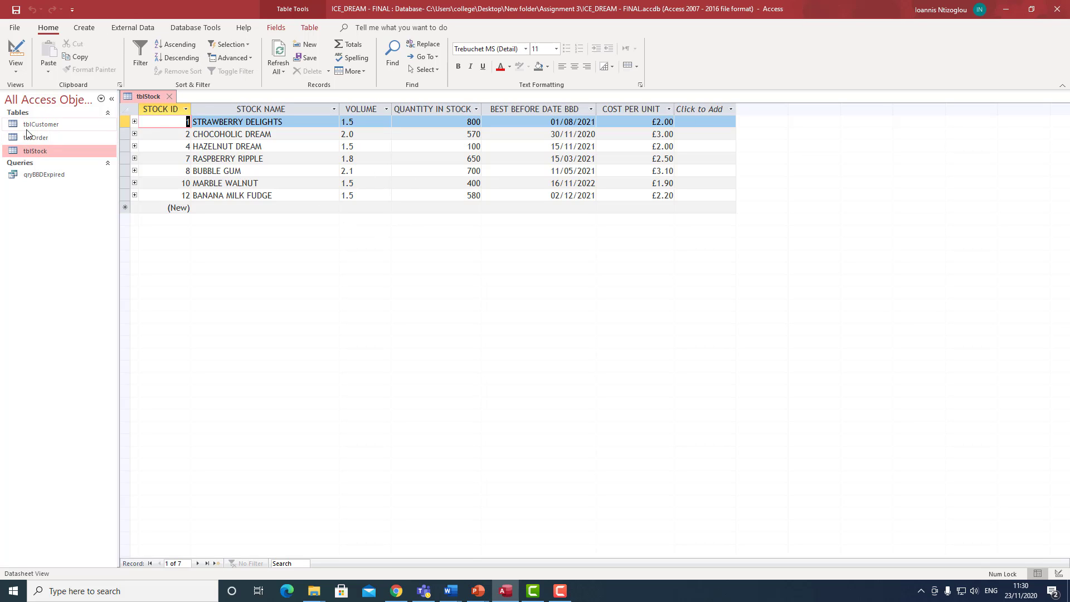
click(593, 195)
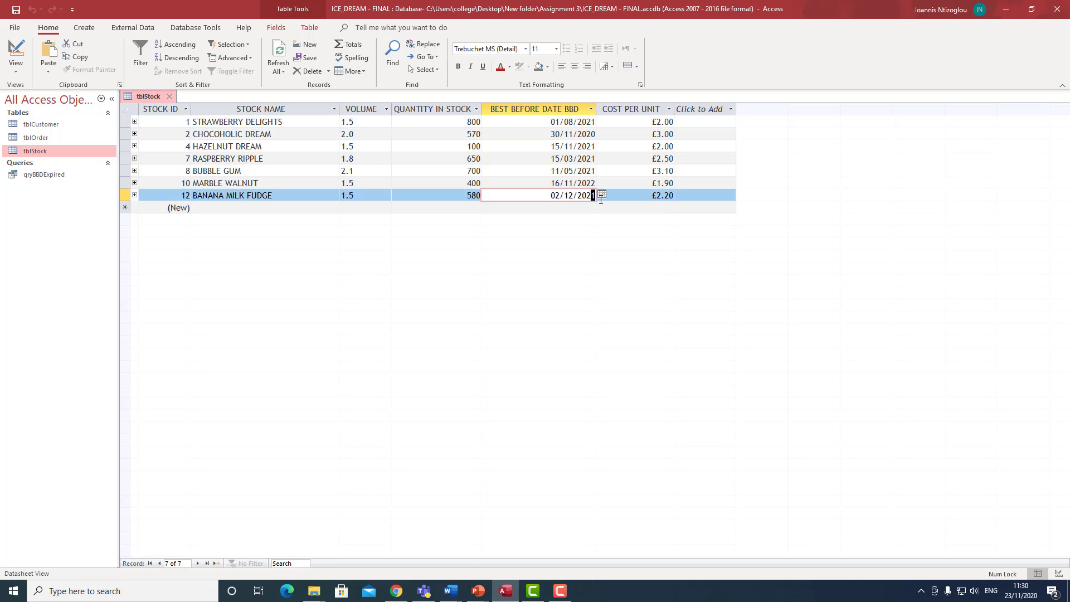
text(0)
click(170, 96)
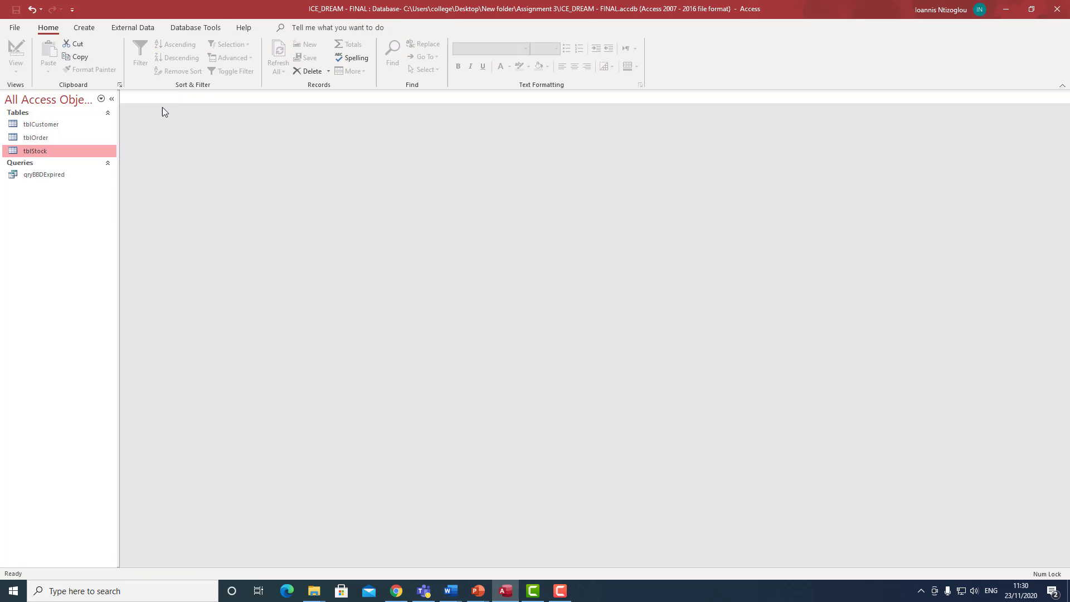
double_click(56, 174)
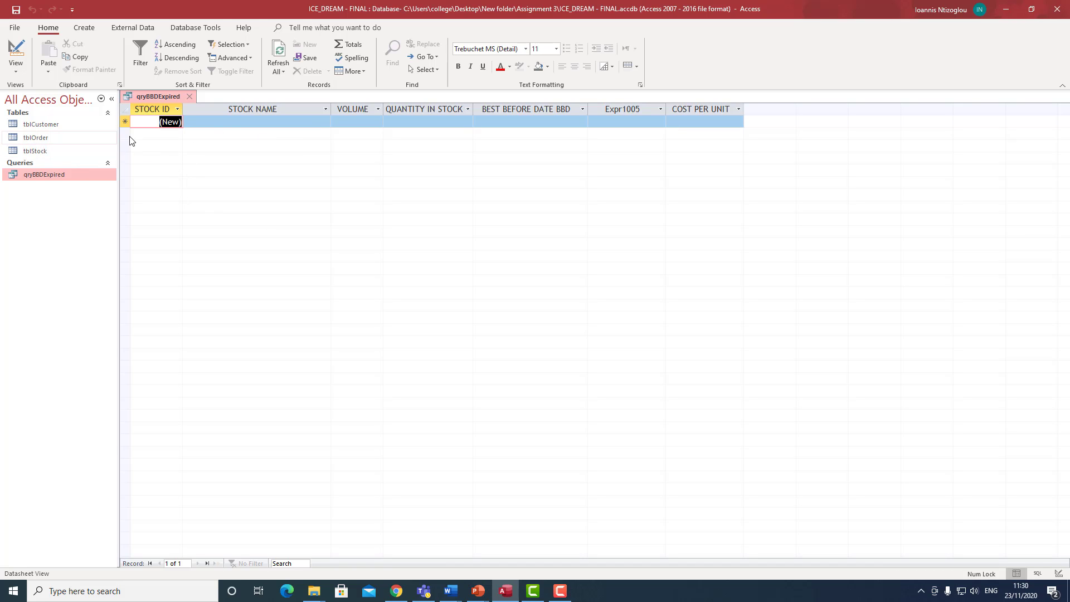
click(189, 96)
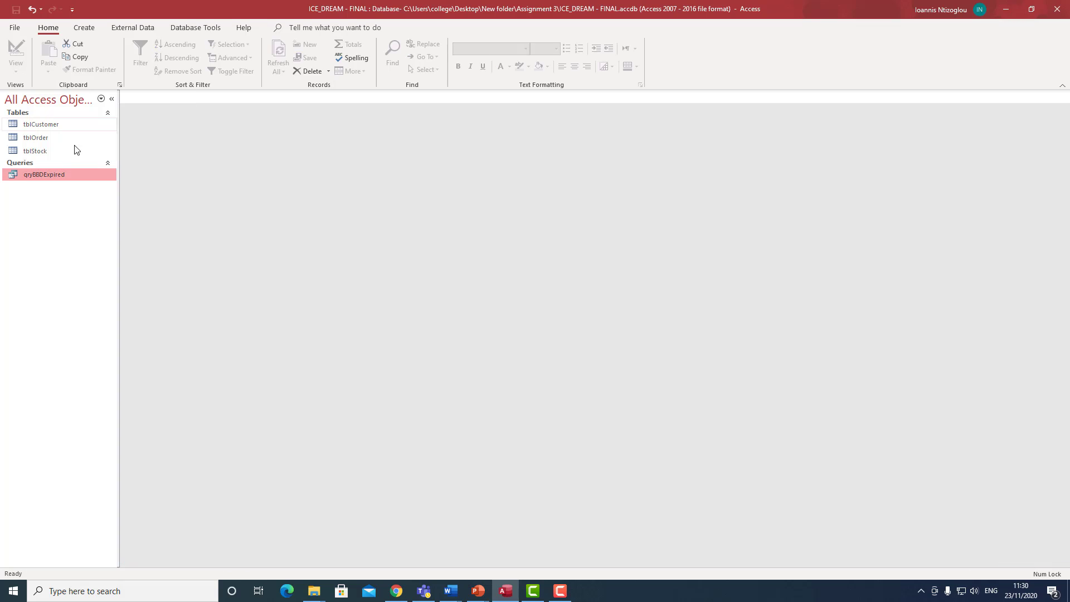
Change the best before date of BANANA MILK FUDGE in tblStock to 02/10/2020 and rerun qryBBDExpired to check it.
double_click(25, 152)
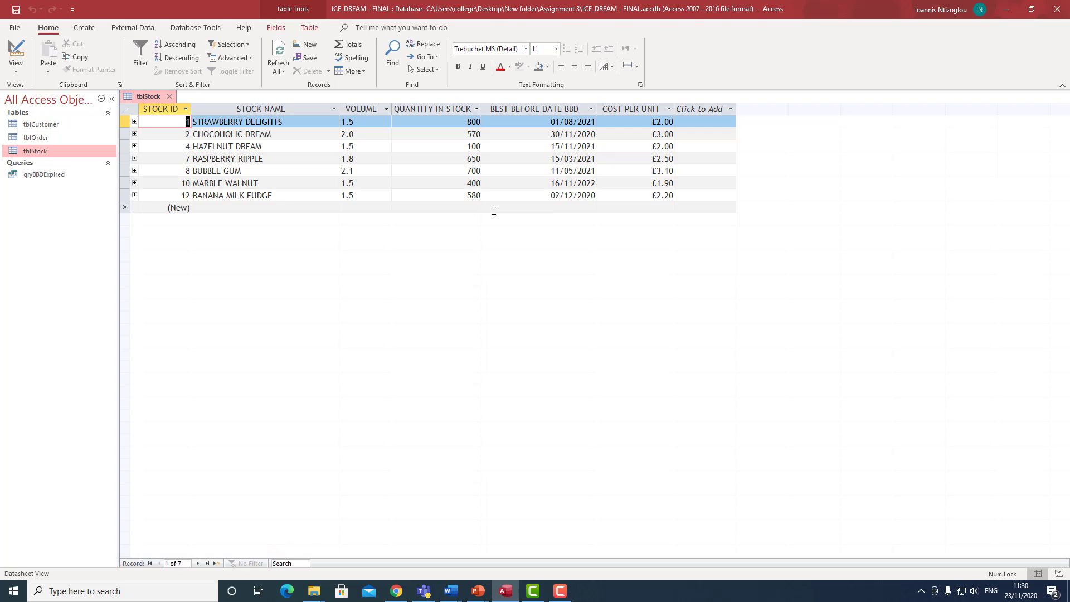
click(568, 197)
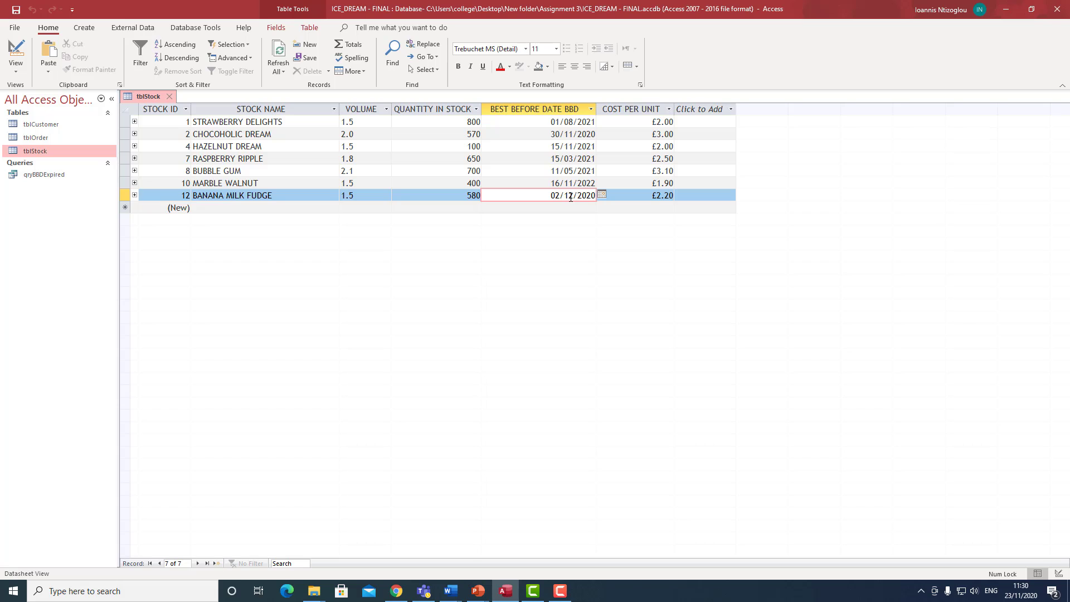
double_click(568, 197)
text(0)
click(575, 210)
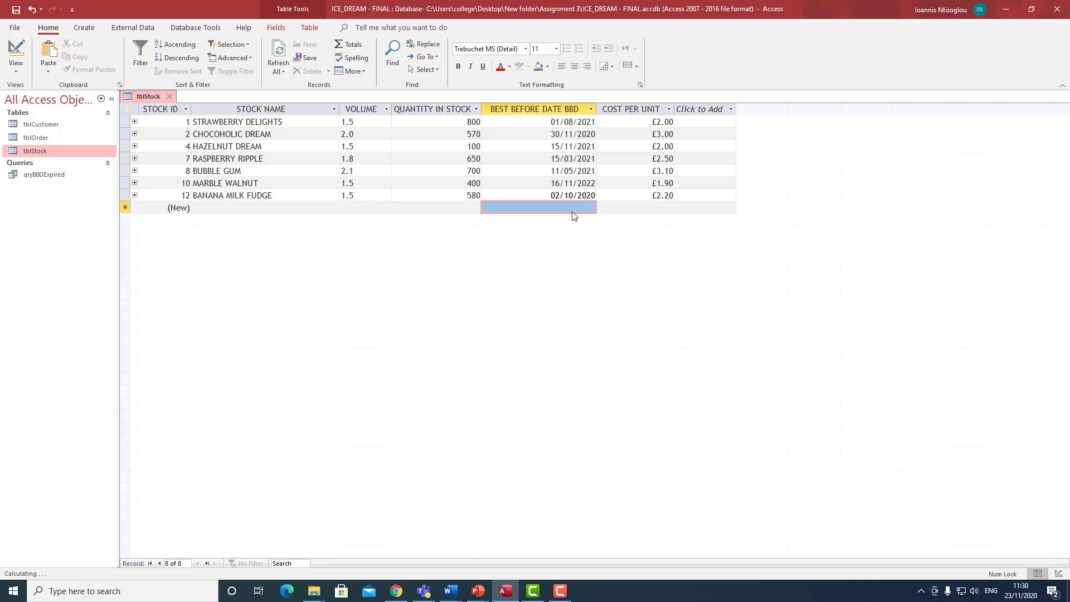
click(168, 97)
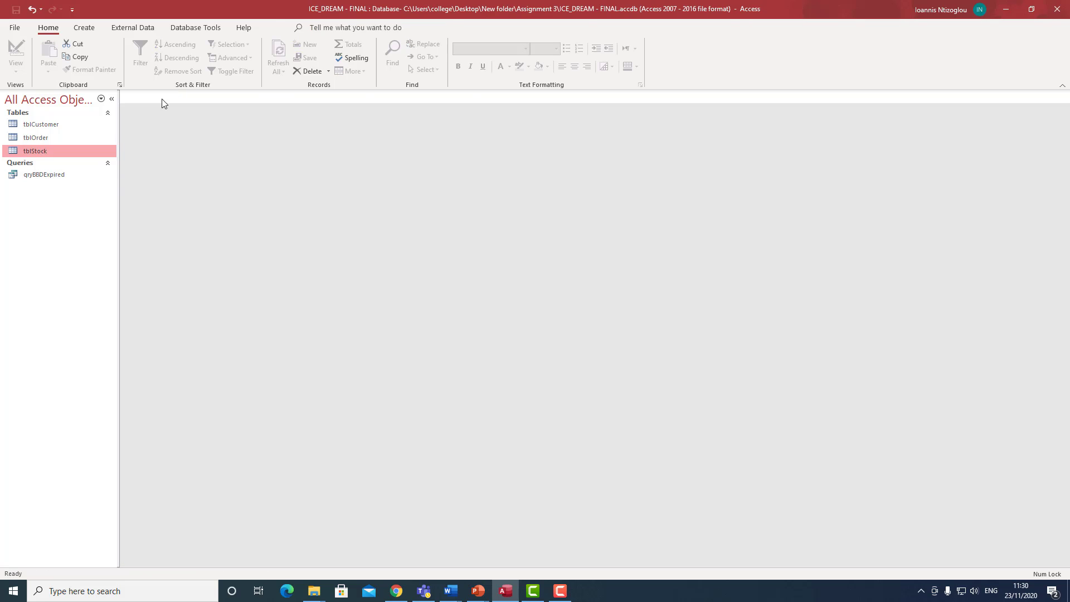
double_click(48, 176)
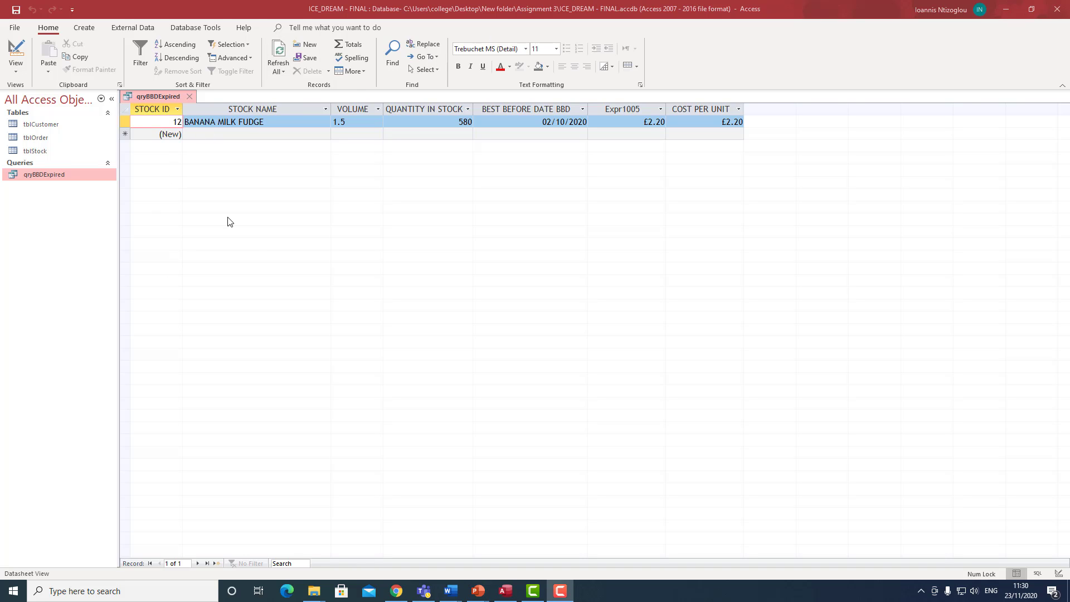
click(189, 96)
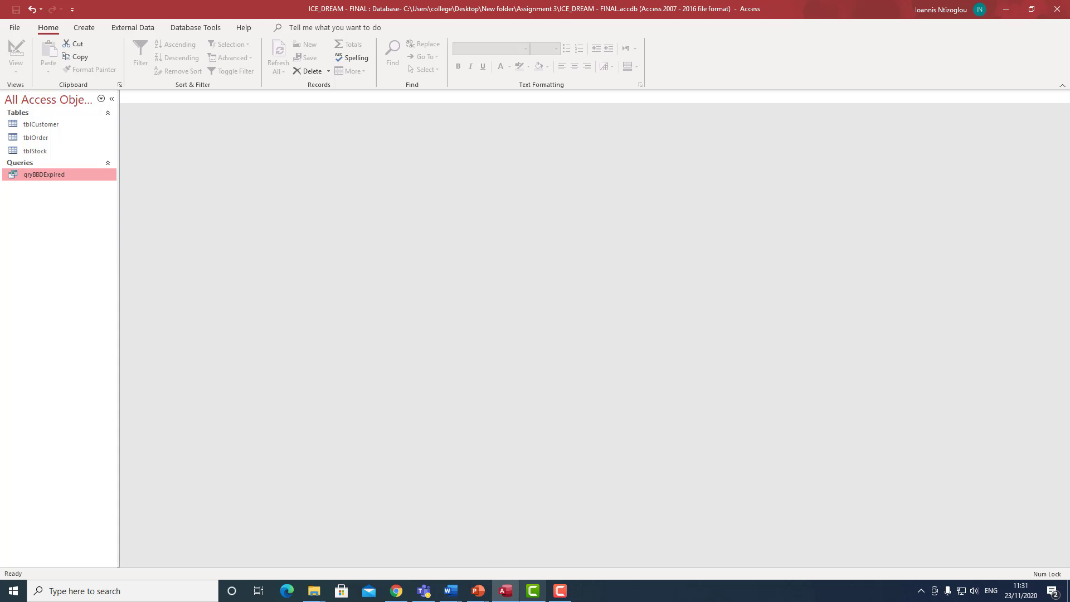
Switch to the PowerPoint presentation, highlight IO12 in the customer postcode question and return to Access.
click(478, 590)
click(537, 540)
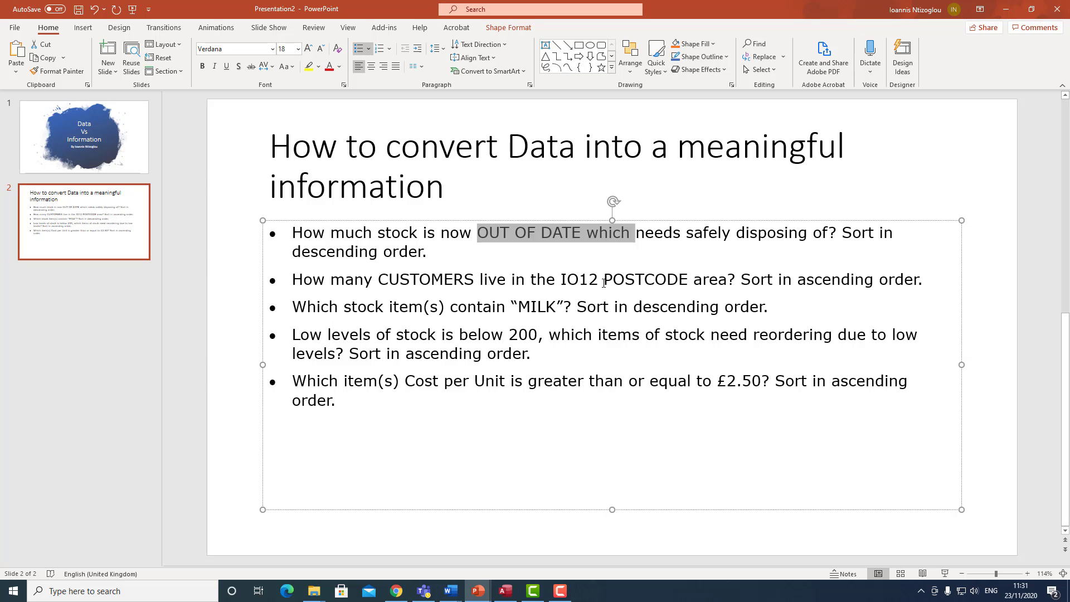
drag(603, 283, 561, 282)
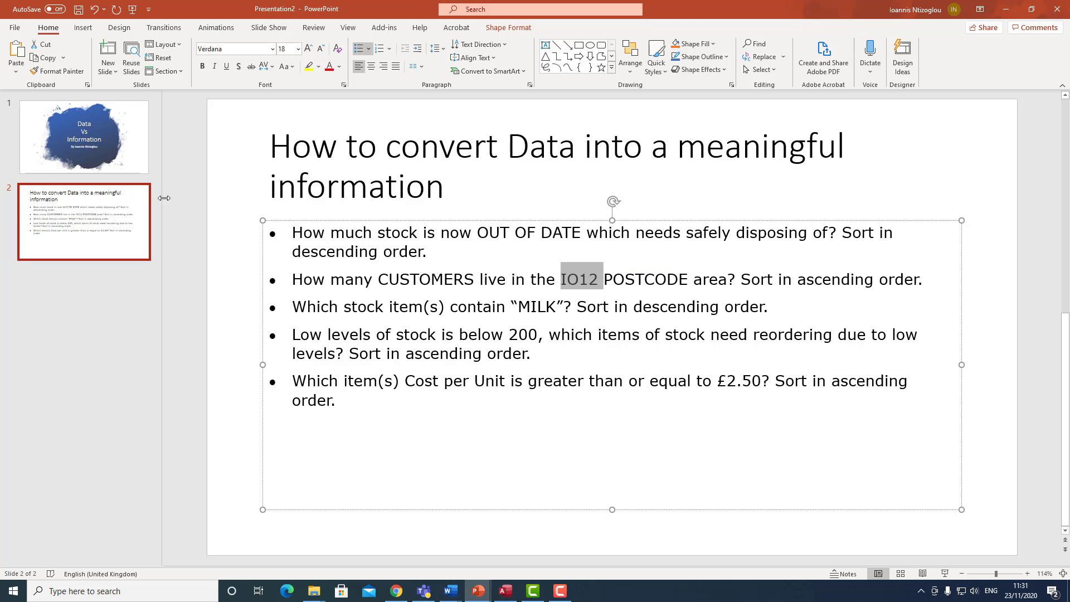
click(1003, 9)
Open tblCustomer and examine which customers have a postcode in the IO12 area.
double_click(47, 127)
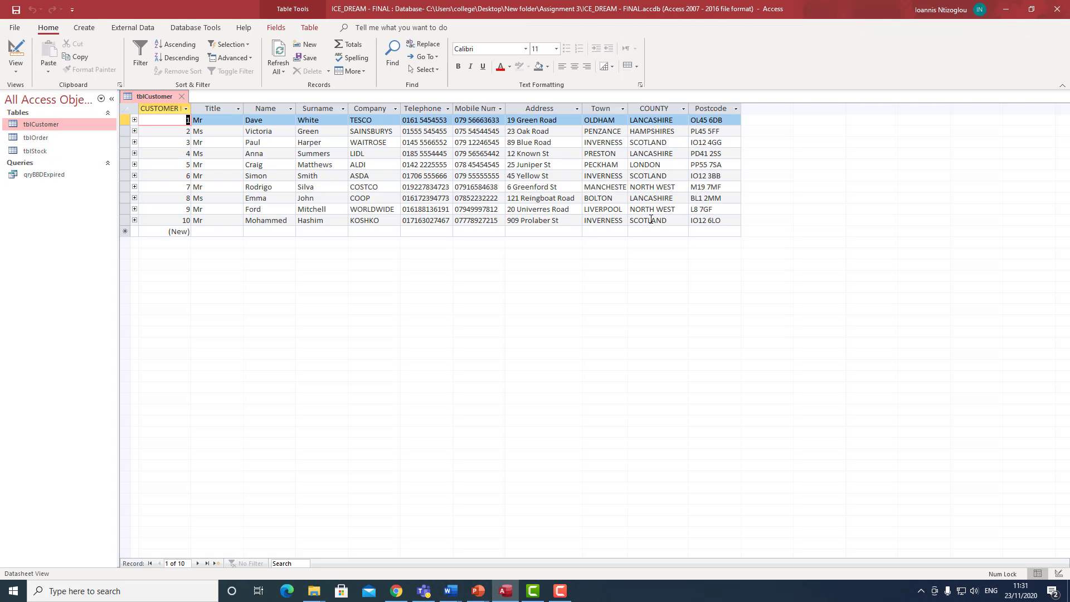
drag(702, 221, 691, 221)
drag(705, 175, 690, 143)
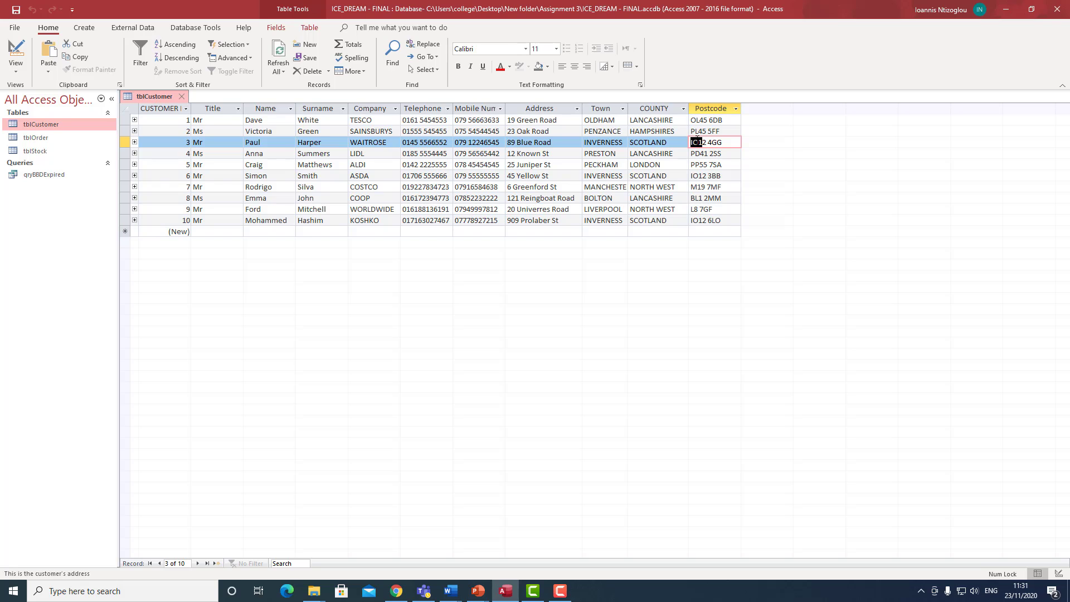
click(708, 143)
drag(706, 143, 691, 142)
Create a new query in Design View and add the tblCustomer table to it.
click(86, 31)
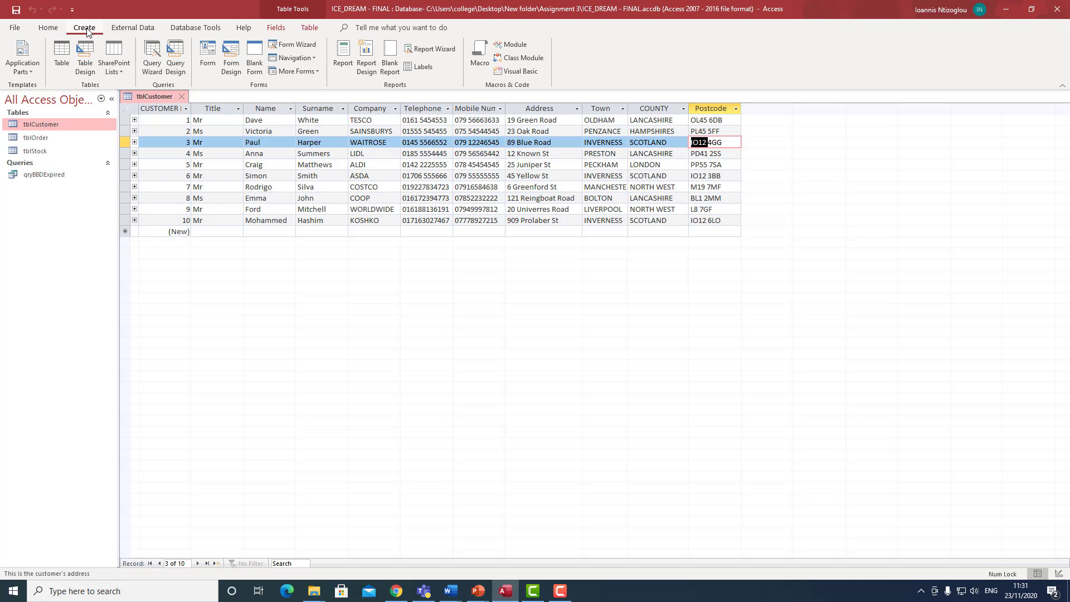
click(182, 72)
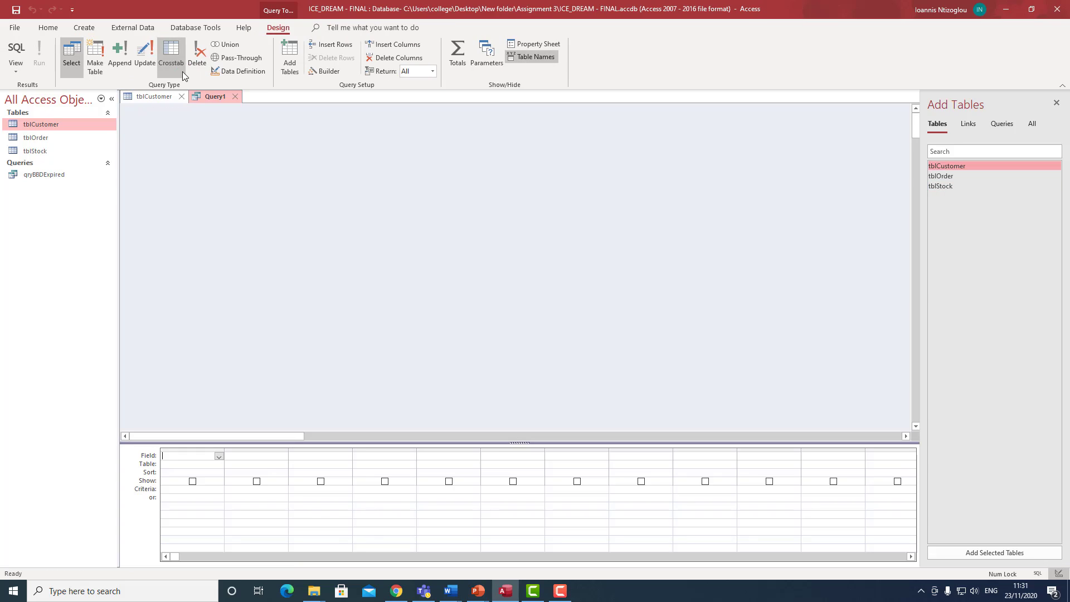
double_click(954, 166)
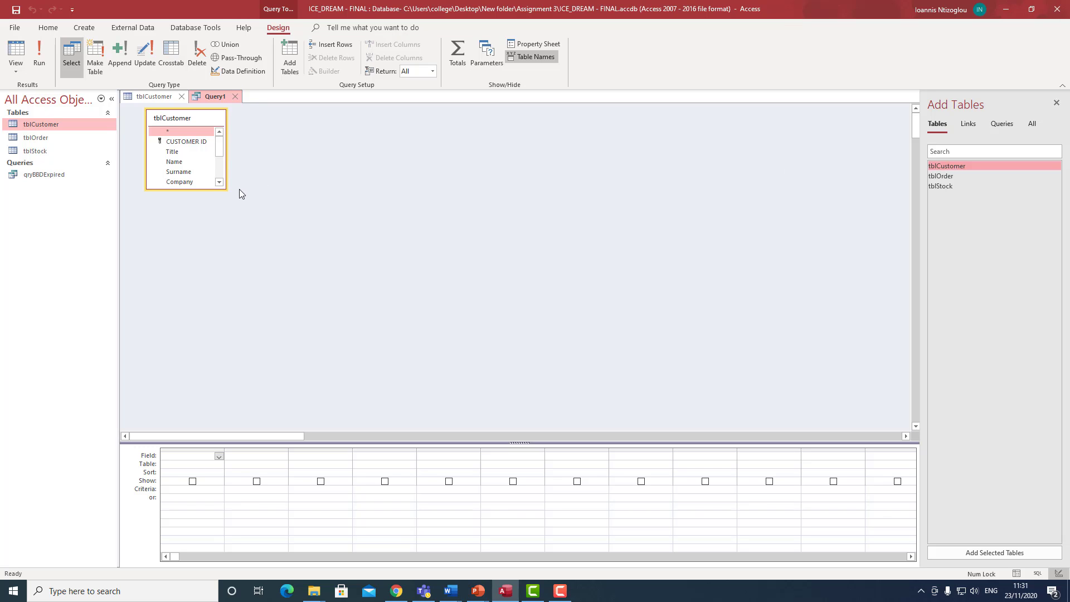
Enlarge the tblCustomer field list and add all its fields, from CUSTOMER ID to Postcode, to the query design grid.
drag(225, 189, 278, 296)
double_click(179, 142)
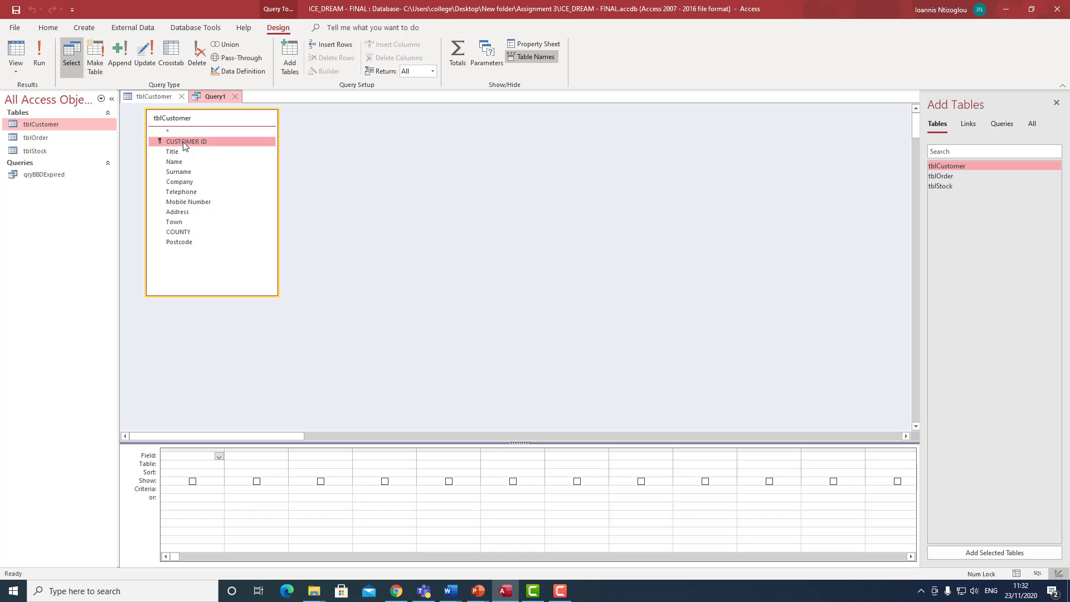
double_click(177, 152)
double_click(175, 162)
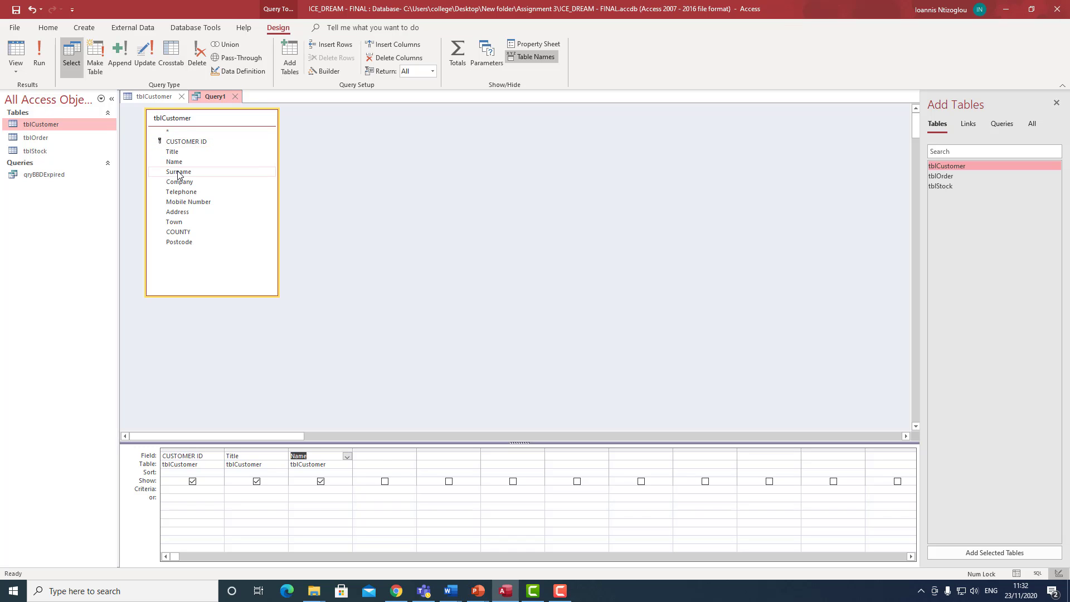
double_click(178, 173)
double_click(179, 182)
double_click(181, 192)
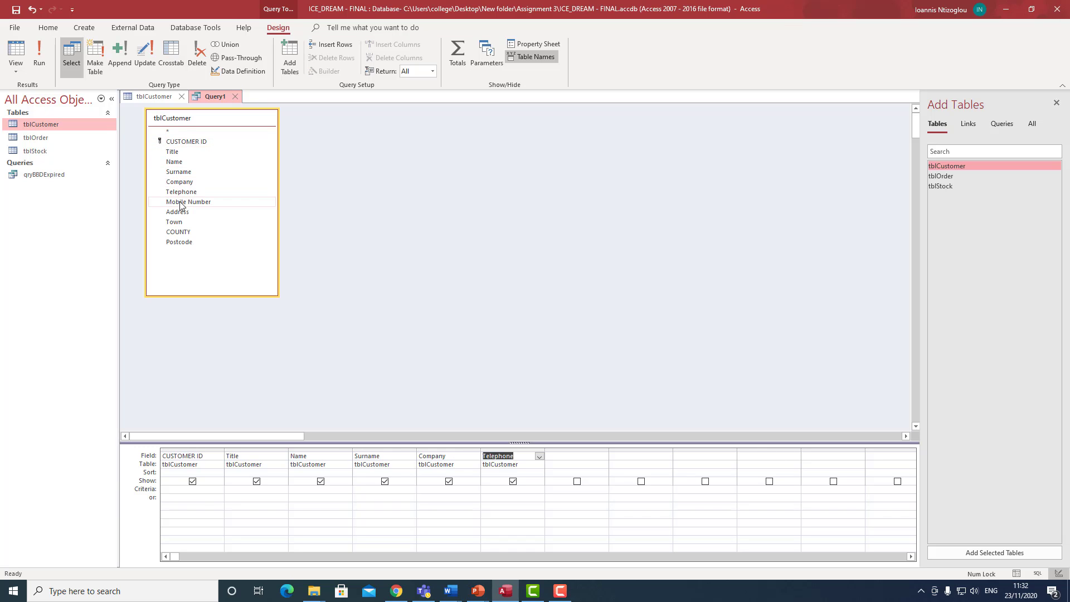
click(180, 203)
double_click(180, 203)
double_click(179, 212)
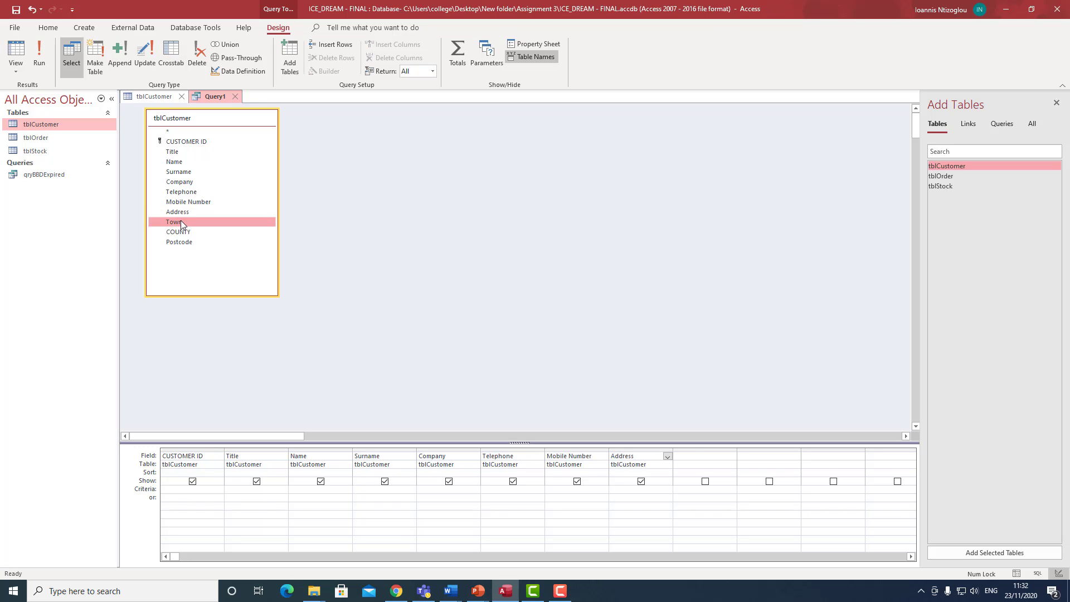
double_click(178, 222)
double_click(180, 233)
click(182, 244)
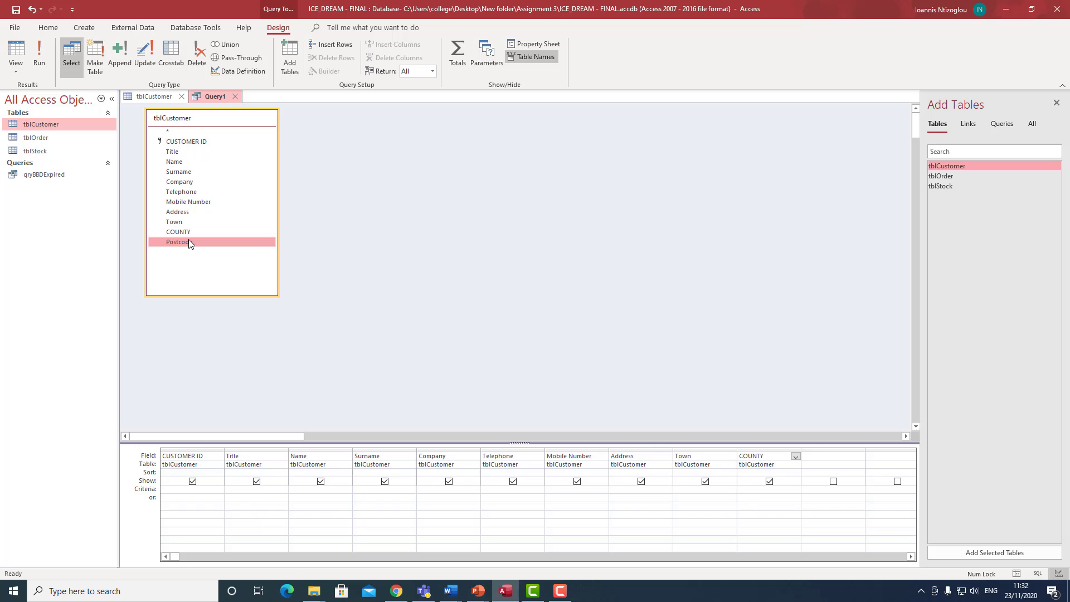
double_click(188, 242)
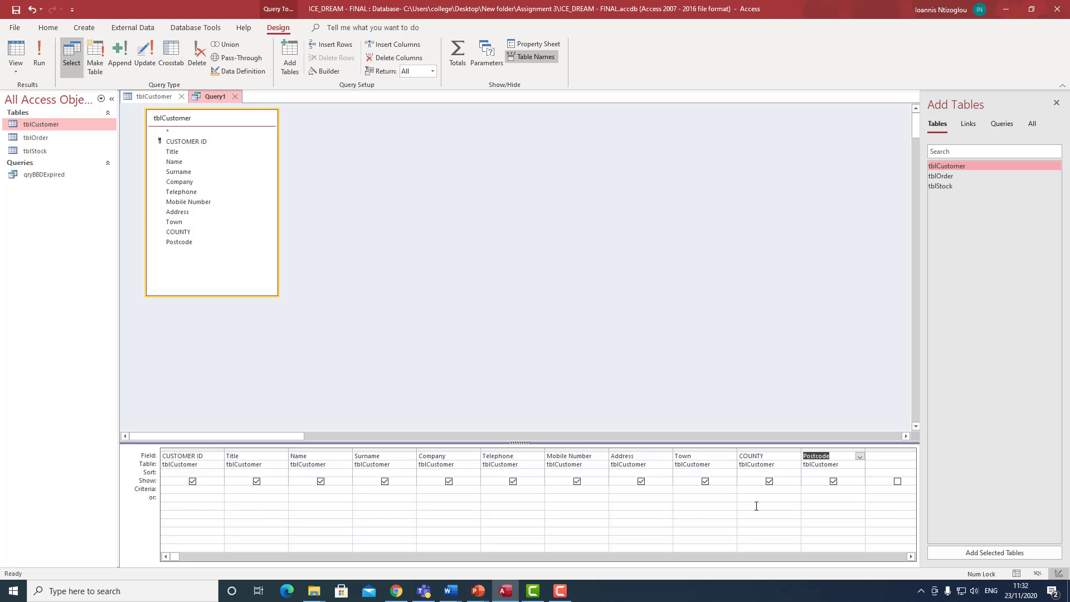
Switch to the PowerPoint presentation to review the questions and highlight IO12 POSTCODE in the customer question.
click(831, 489)
mouse_move(478, 592)
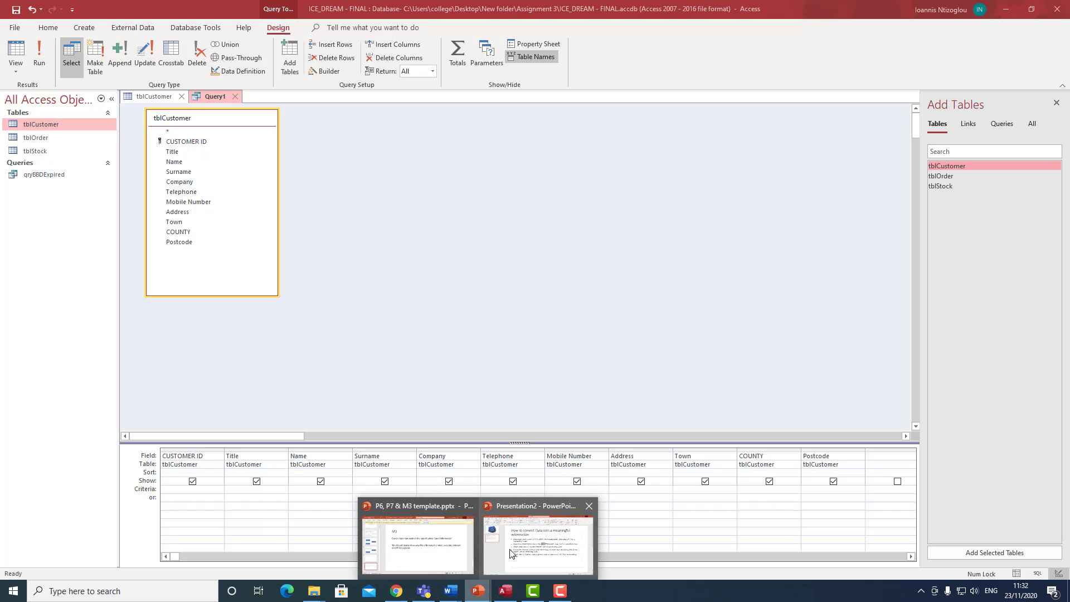
click(509, 551)
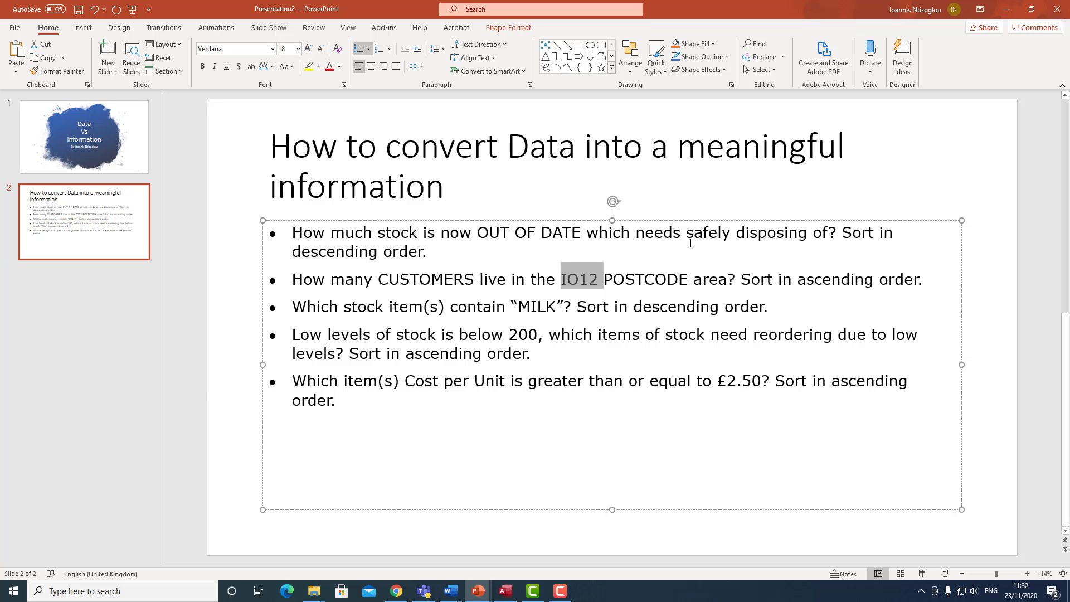
click(787, 245)
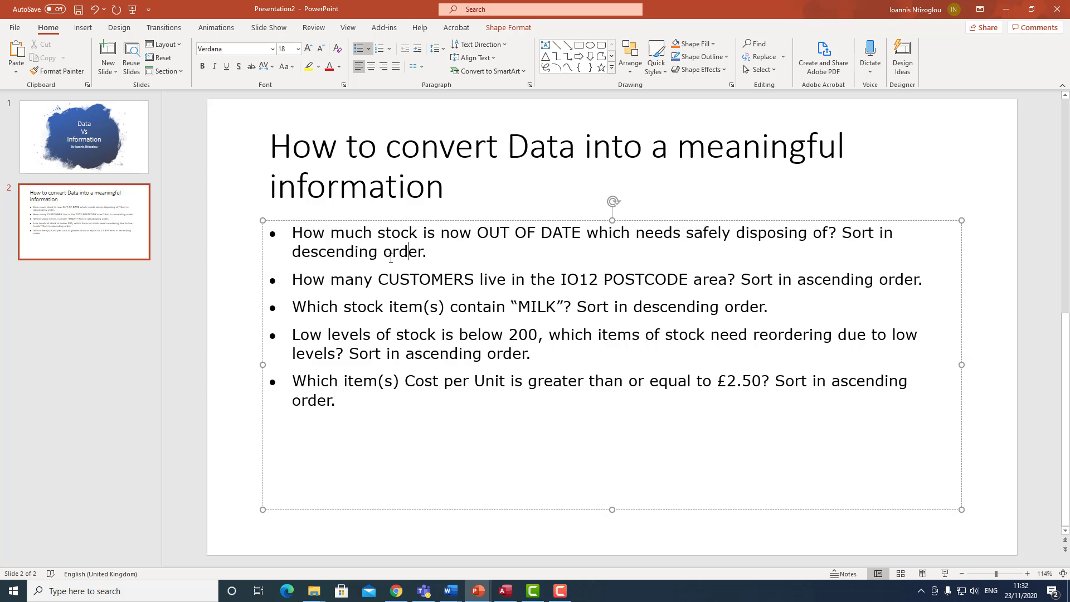
click(362, 251)
click(384, 251)
drag(560, 280, 693, 280)
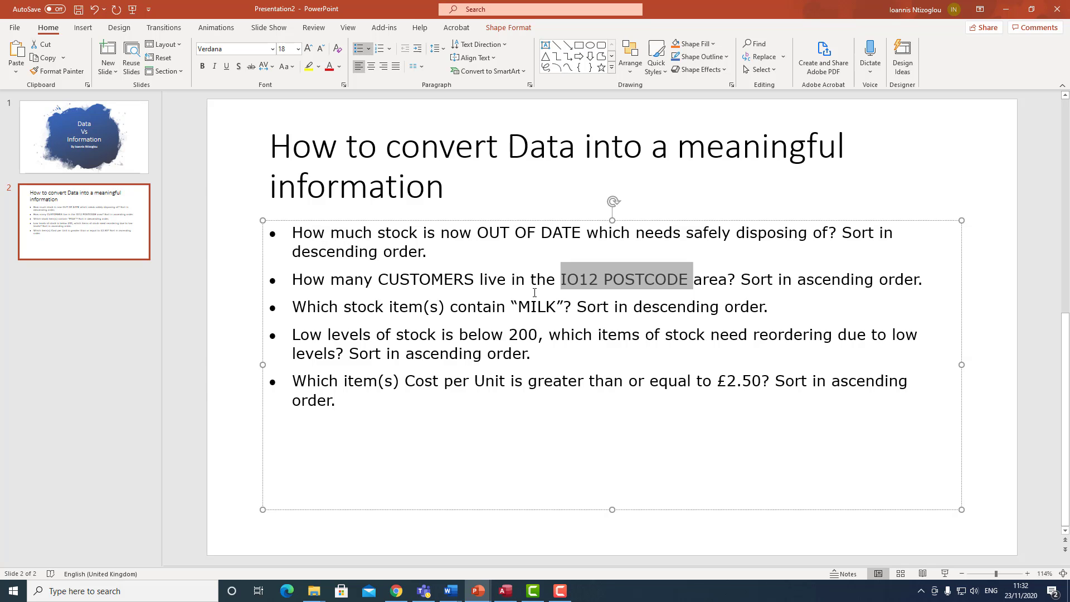
Copy only the text IO12 from the customer question and return to Access.
click(577, 306)
drag(560, 281, 599, 285)
right_click(588, 276)
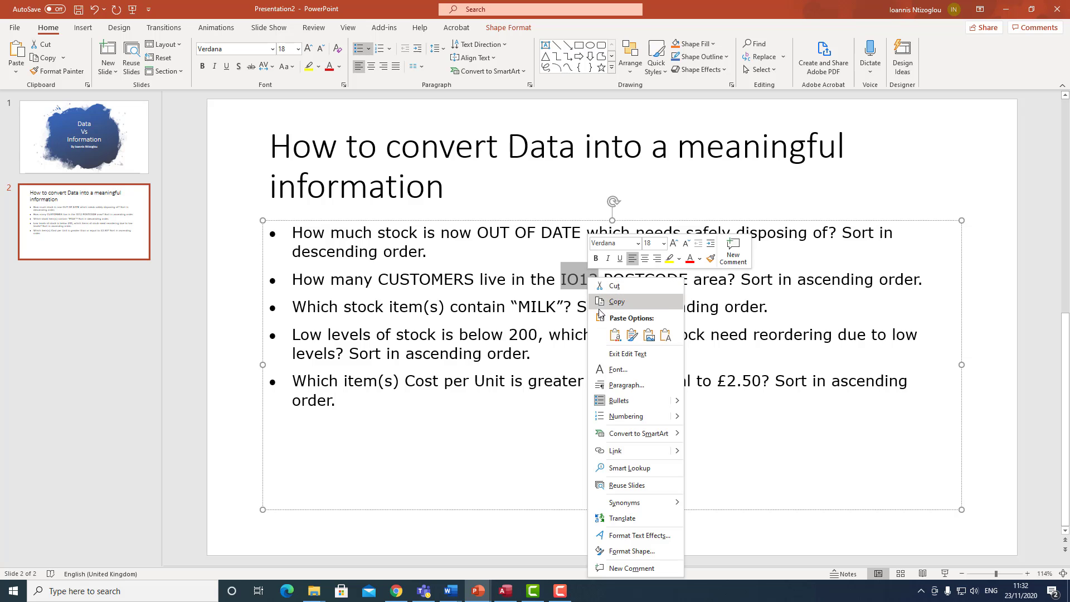
click(618, 301)
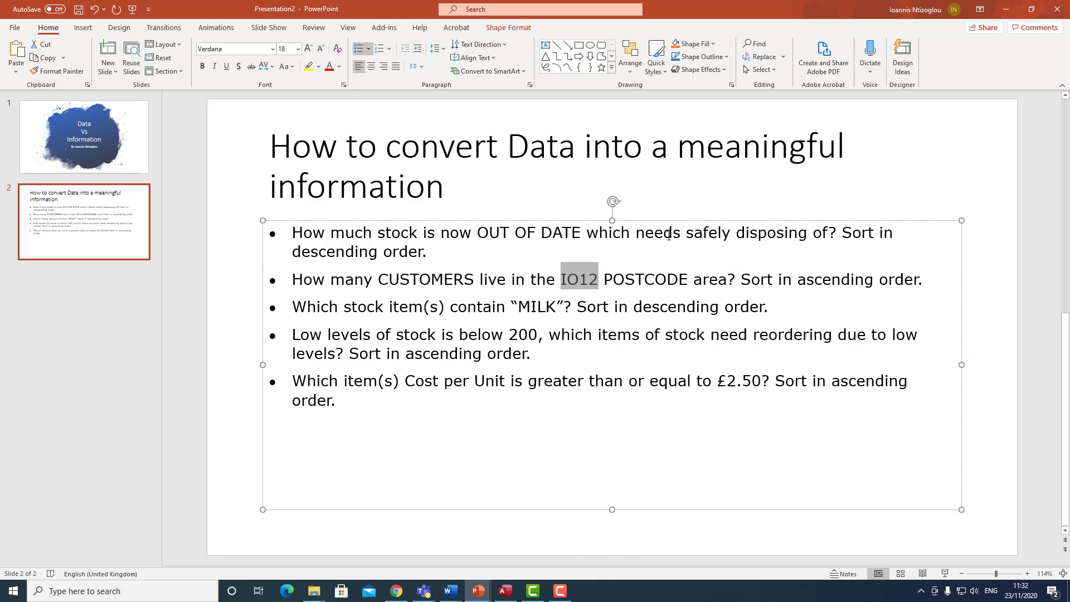
click(1005, 9)
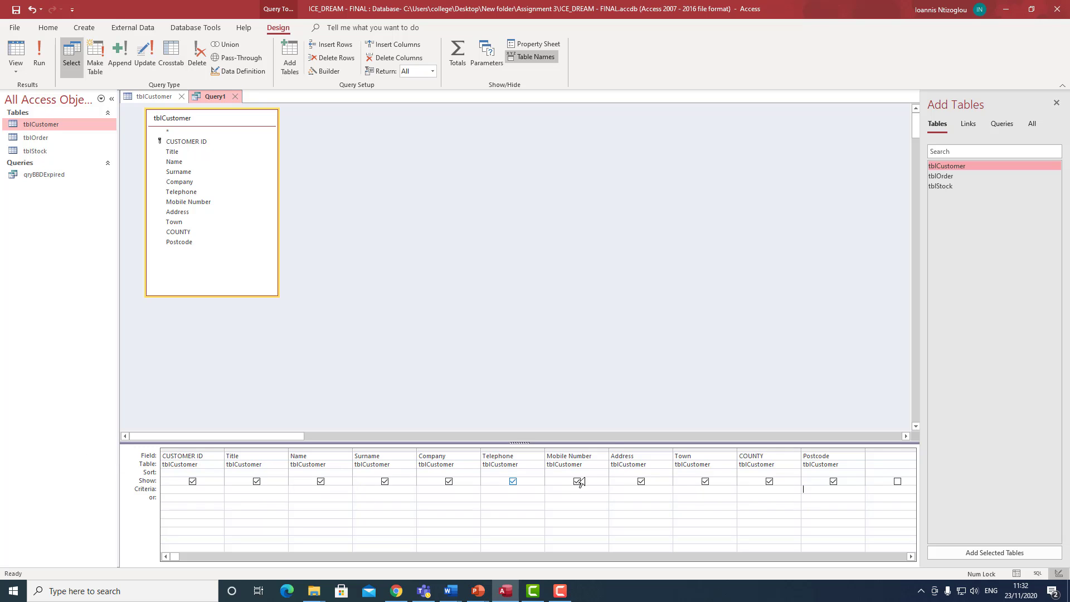
Set the Postcode criteria to the copied IO12 followed by an asterisk wildcard, and run the query to check the returned postcodes.
right_click(815, 491)
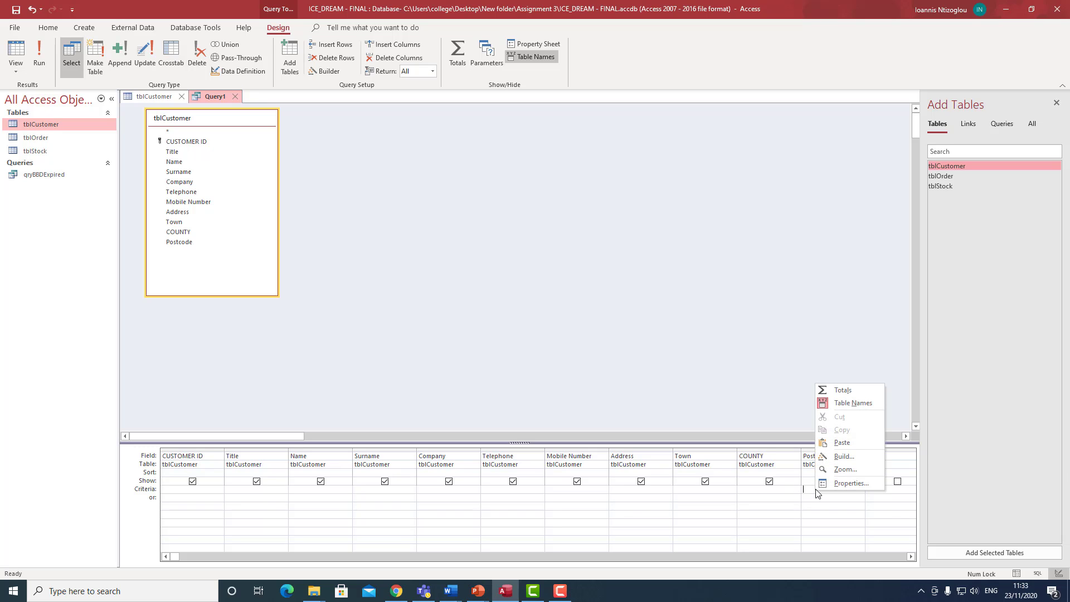
click(834, 443)
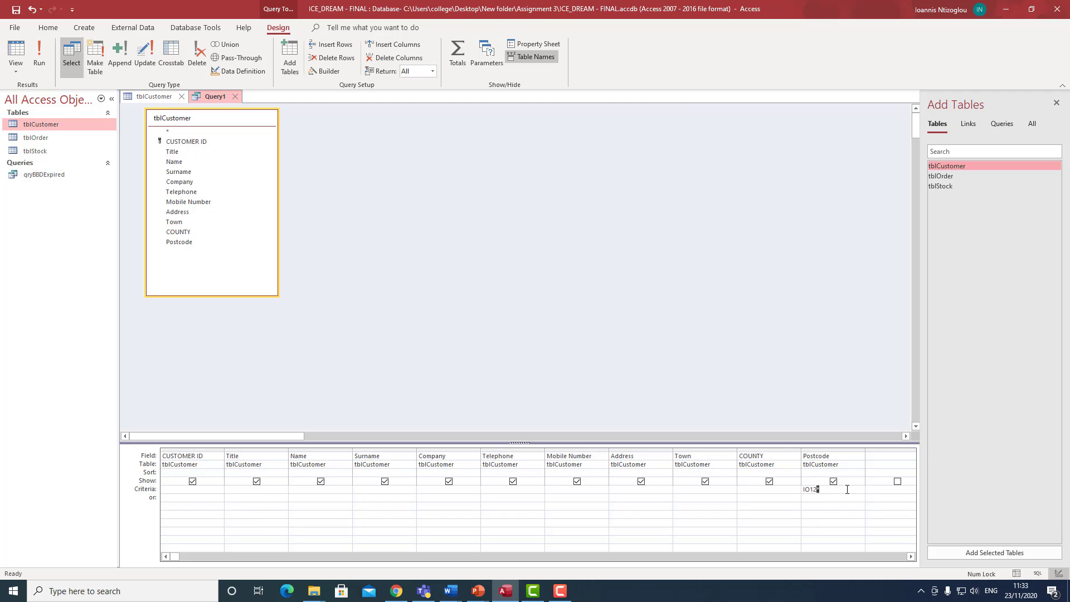
double_click(817, 491)
click(40, 62)
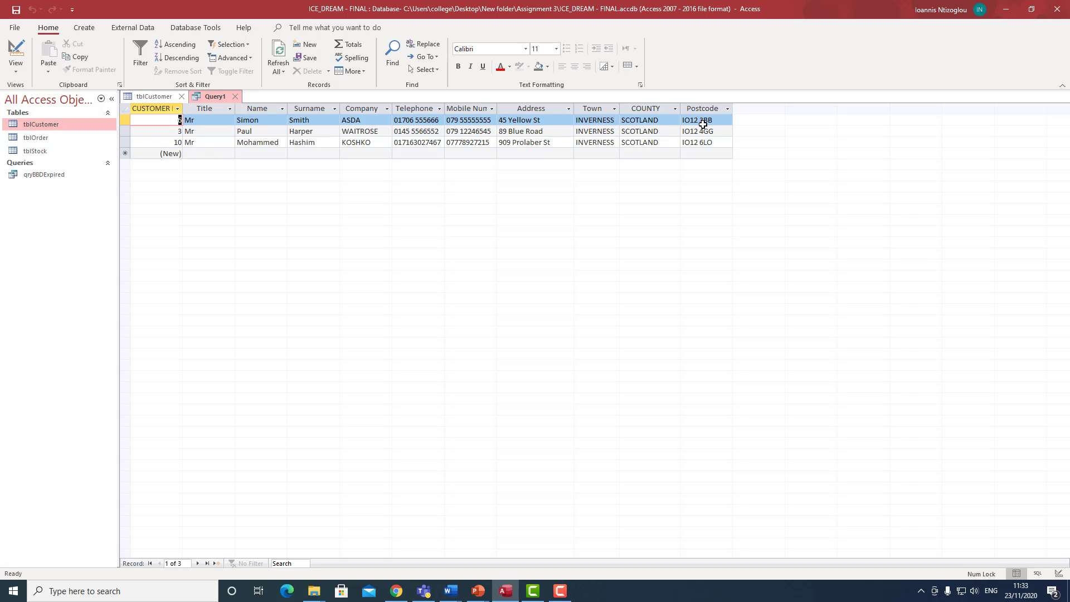
drag(699, 120, 681, 120)
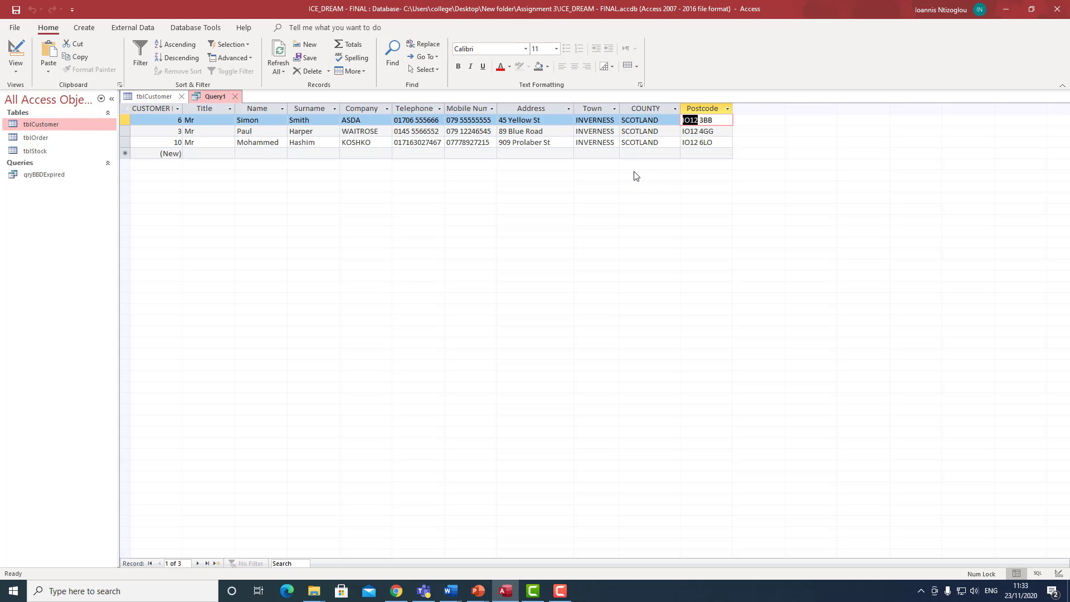
click(690, 142)
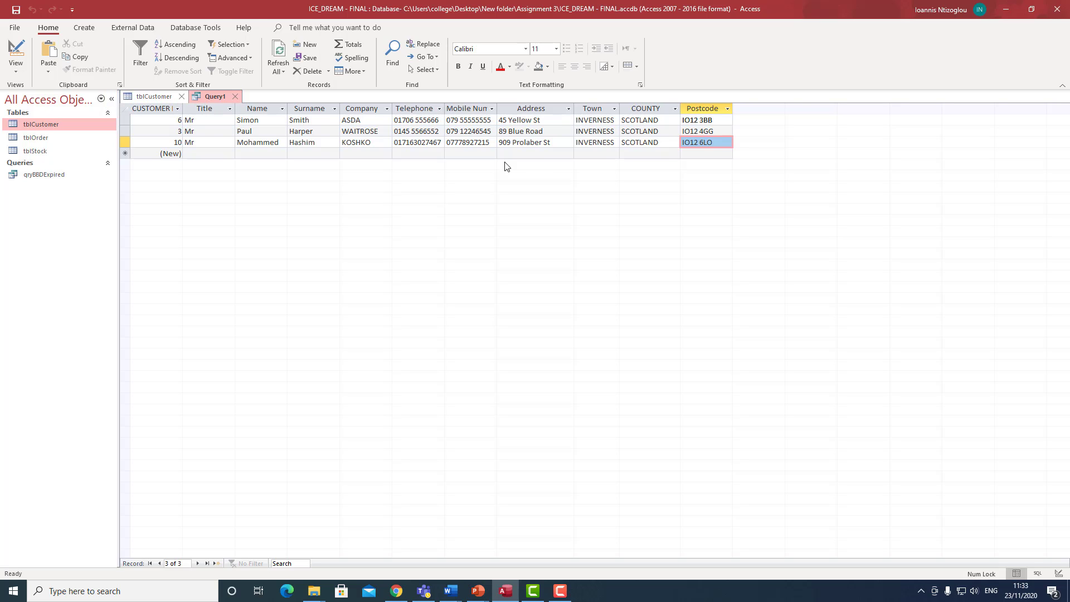
Return to Design View to inspect the asterisk in the Postcode criteria, and check the customer question's sort instruction in PowerPoint.
click(17, 52)
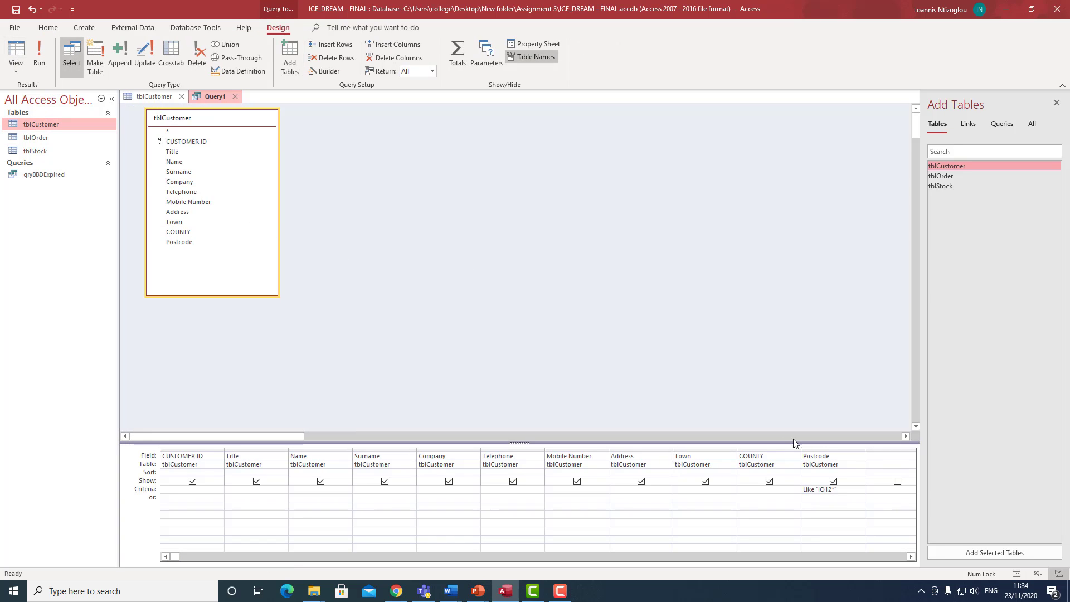
click(829, 490)
drag(831, 490, 835, 490)
click(477, 591)
click(535, 527)
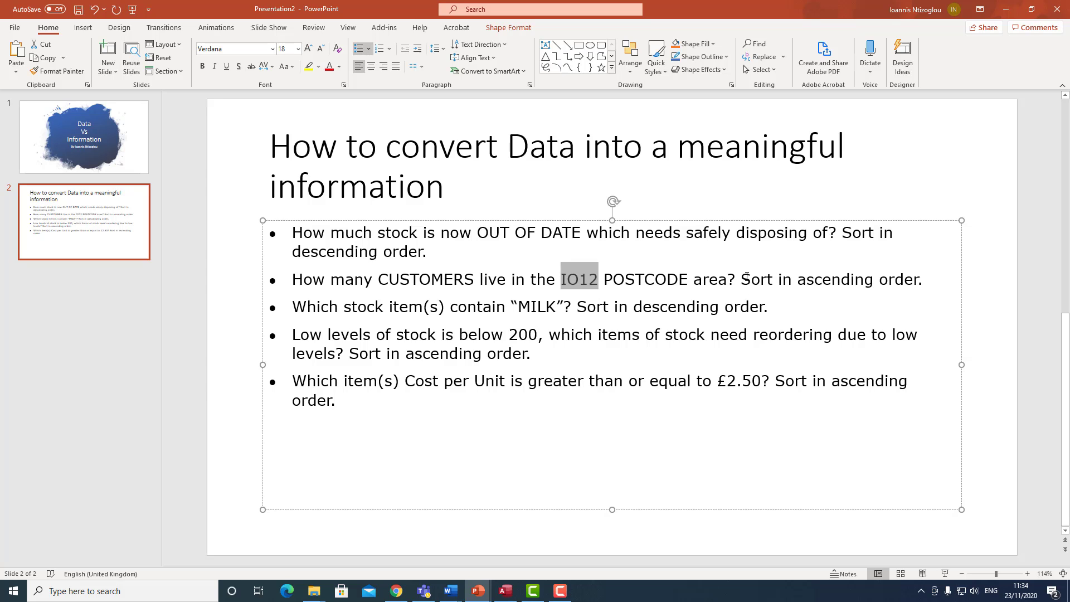
drag(741, 278, 897, 286)
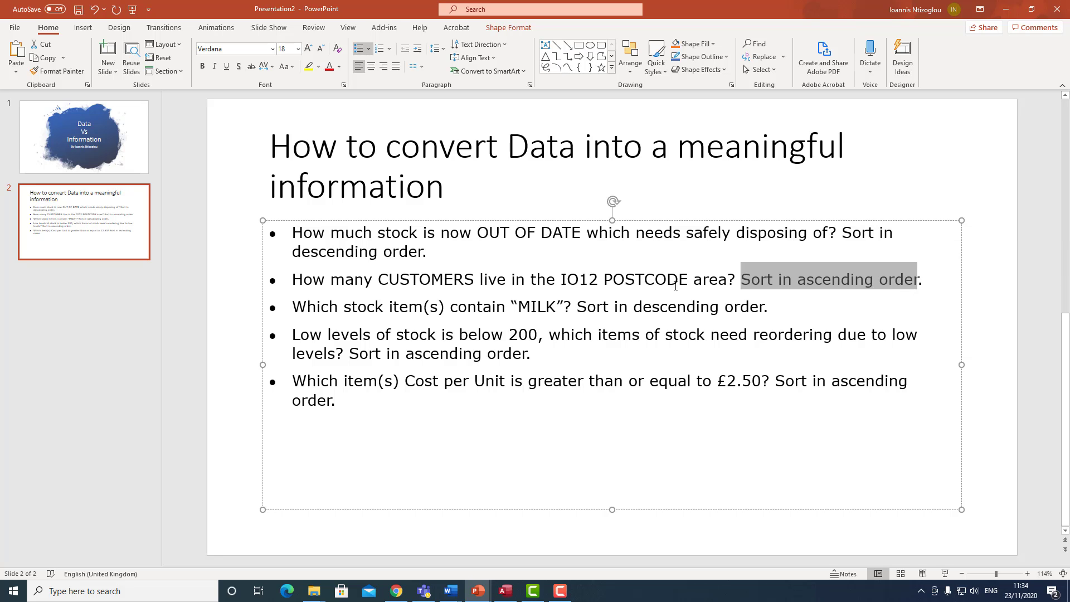
click(1004, 10)
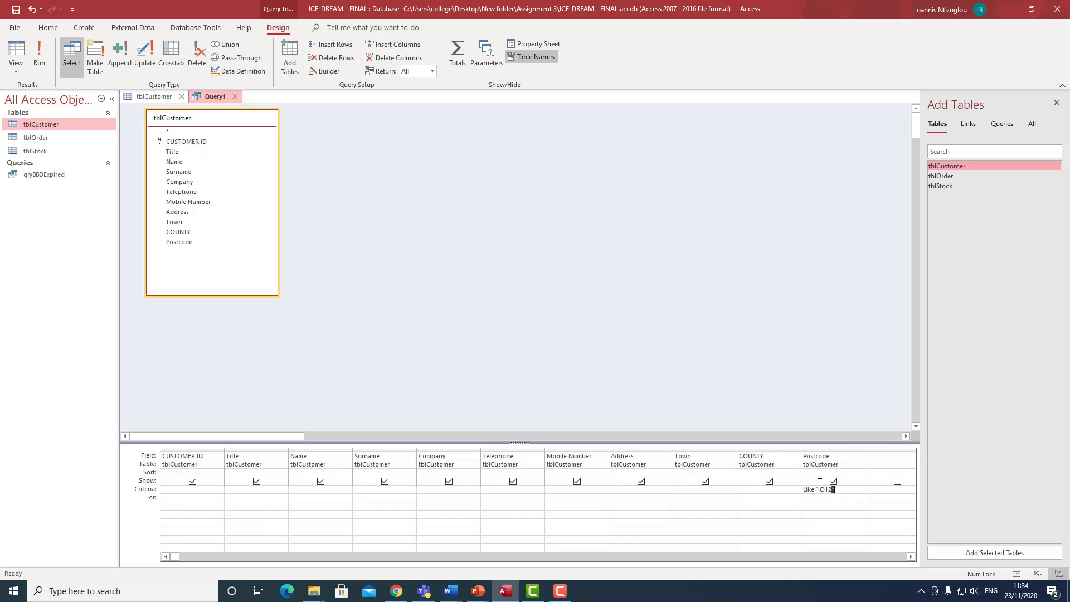
Sort the Postcode field in Ascending order and run the query.
click(859, 473)
click(860, 475)
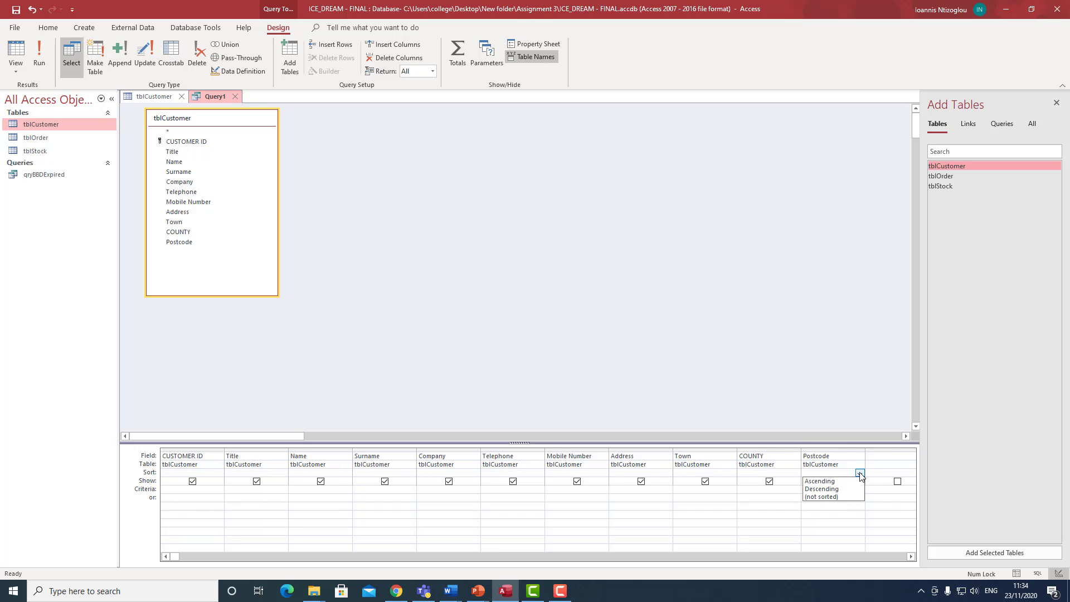
click(847, 482)
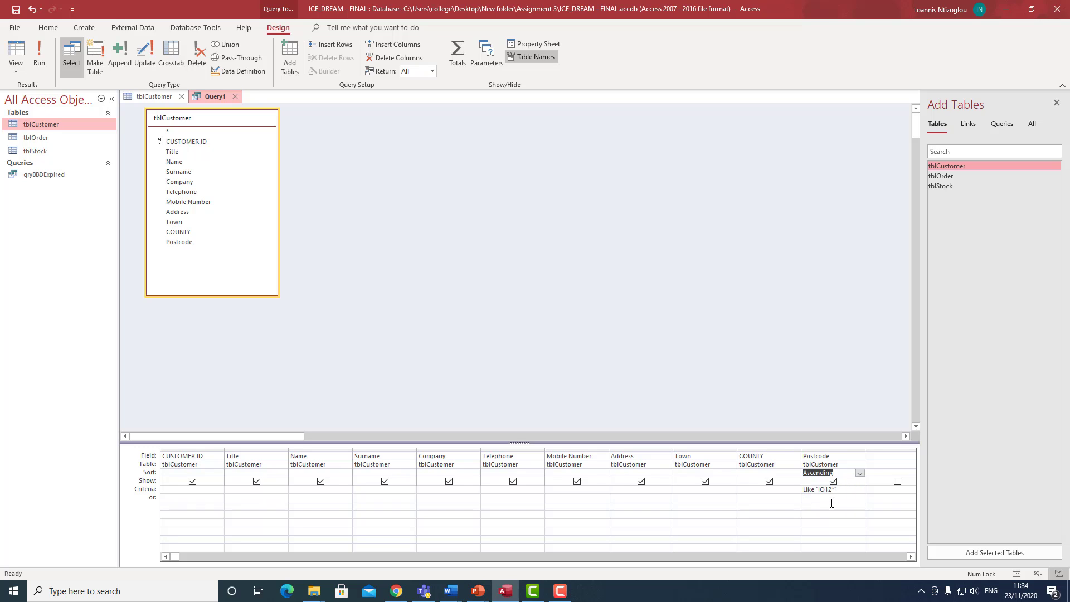
click(860, 472)
click(750, 509)
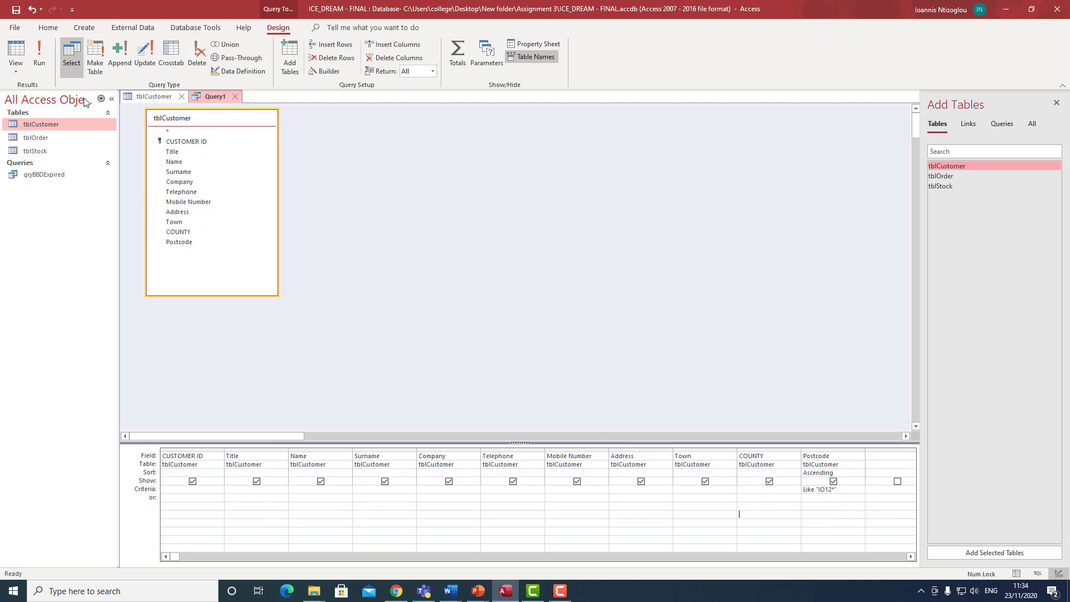
click(38, 55)
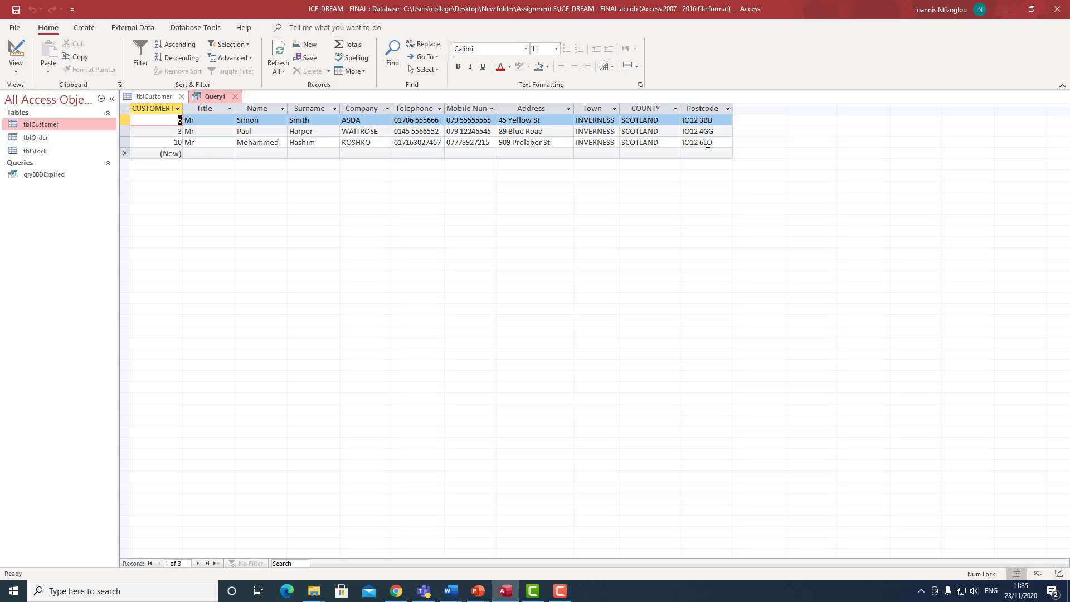
Change the Postcode sort to Descending in Design View and run the query to check the postcode order.
click(16, 53)
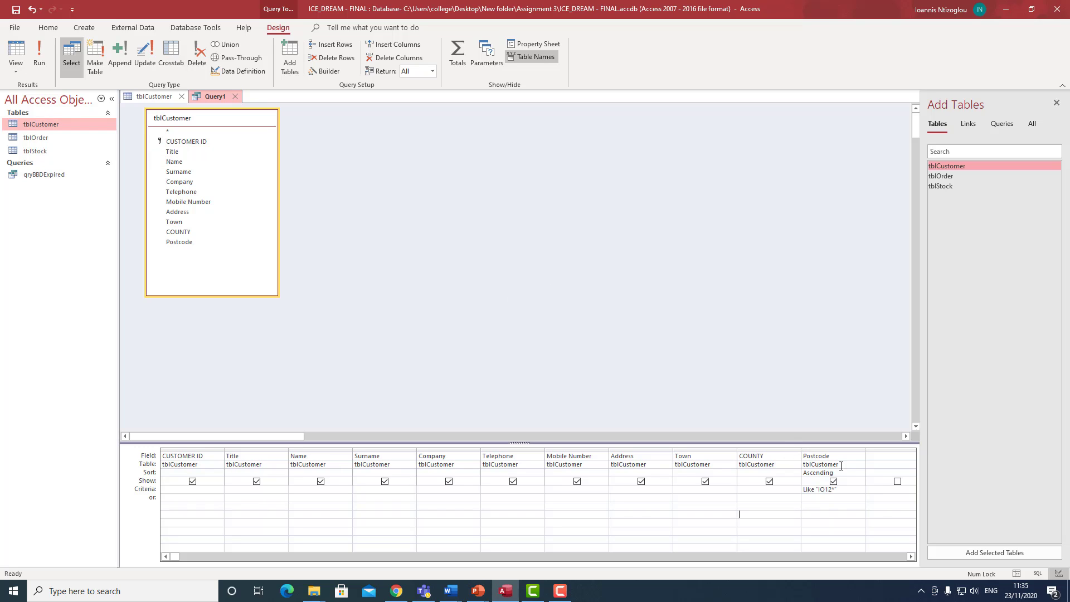
click(850, 472)
click(860, 472)
click(838, 489)
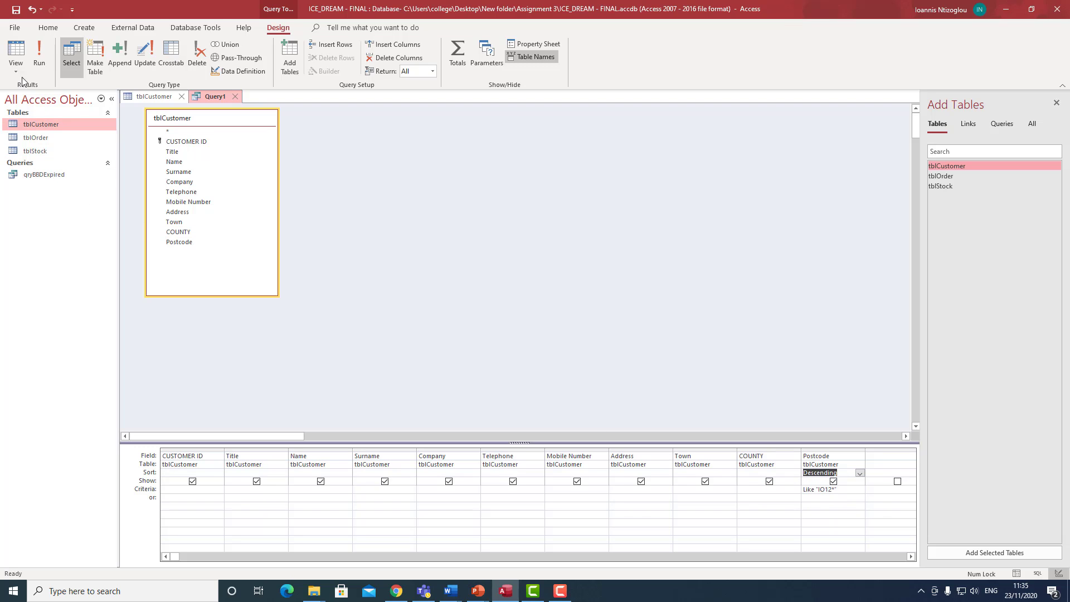
click(39, 55)
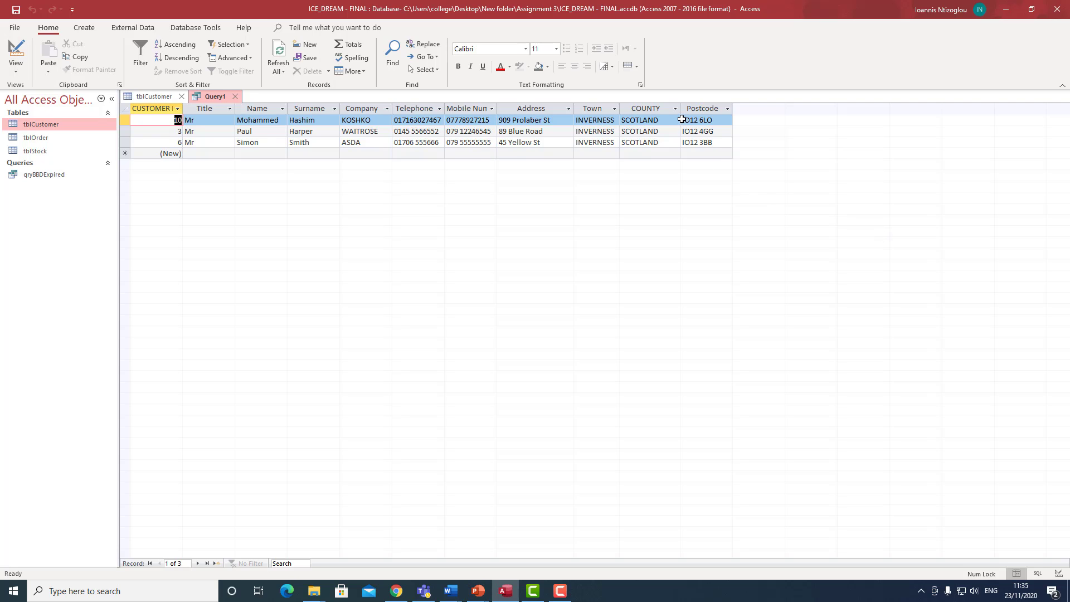
drag(694, 120, 681, 120)
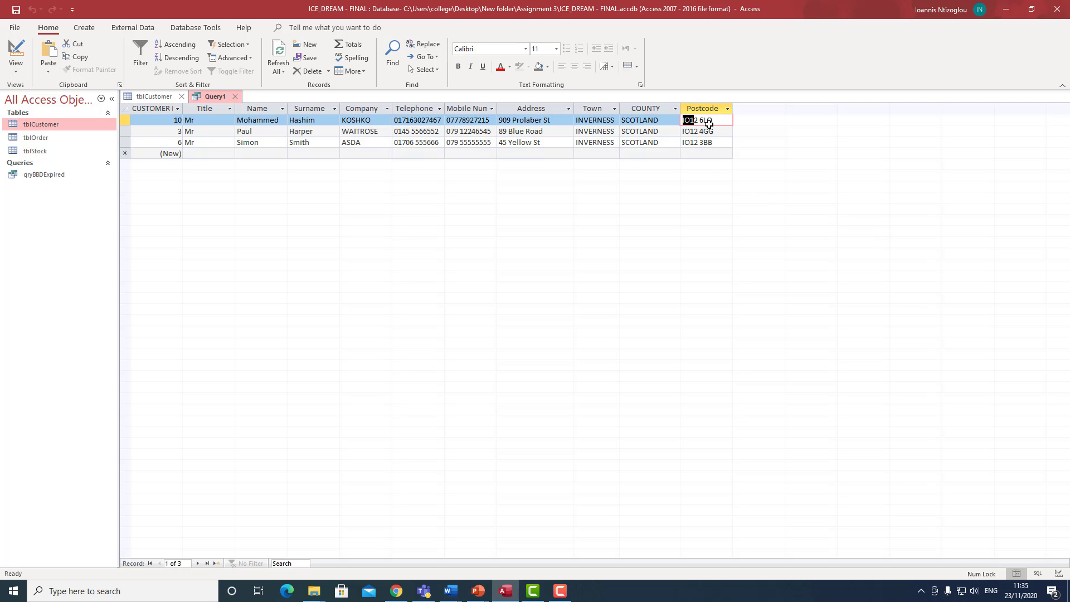
click(701, 120)
Save the query as qryCustomerFromIO12.
right_click(215, 98)
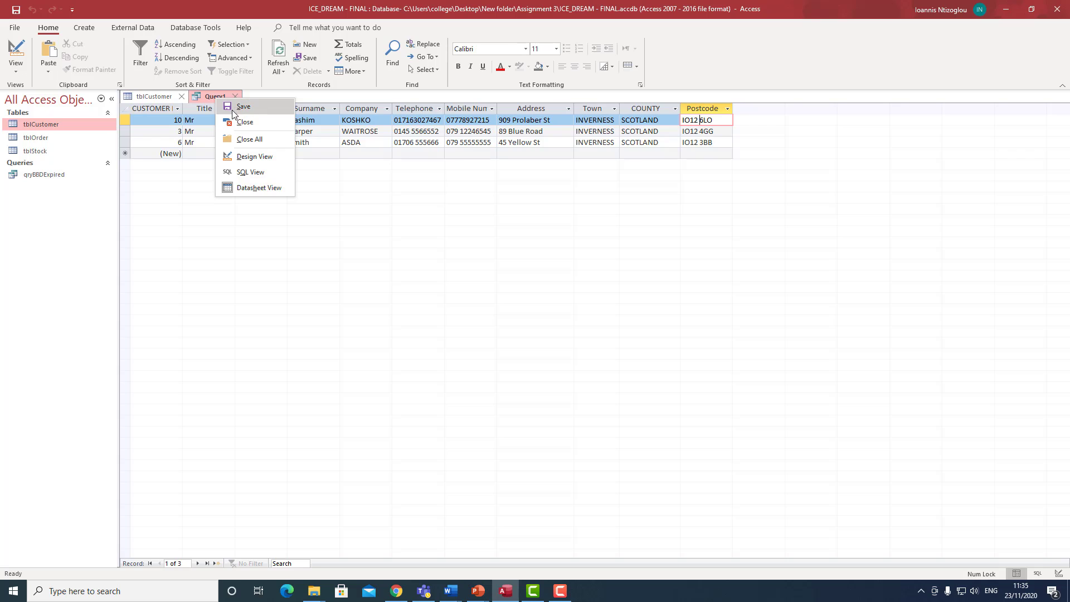
click(239, 107)
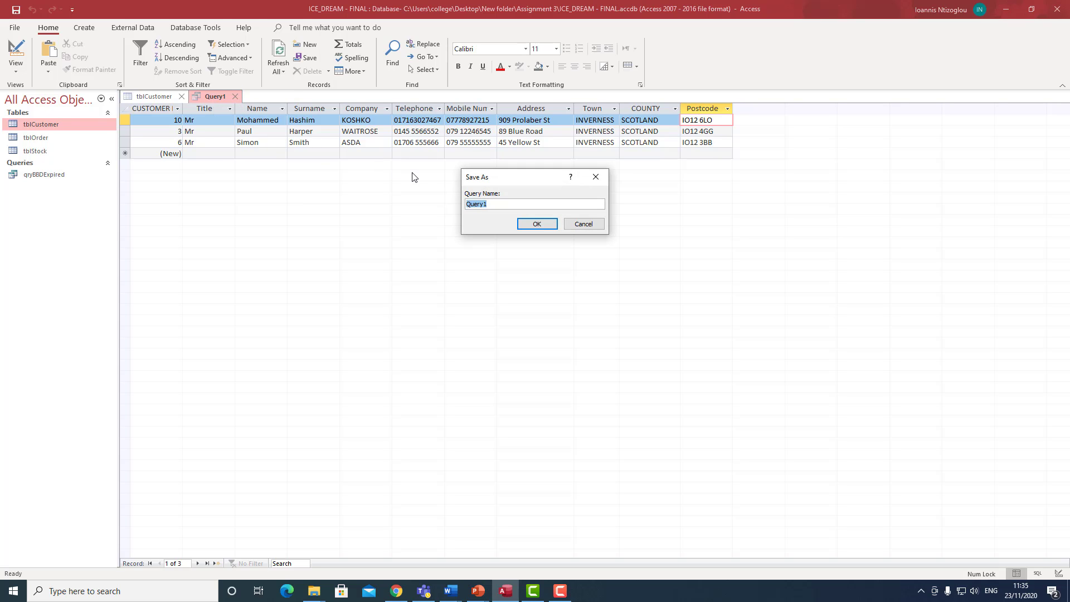
text(qryCustomerFromIO12)
click(536, 224)
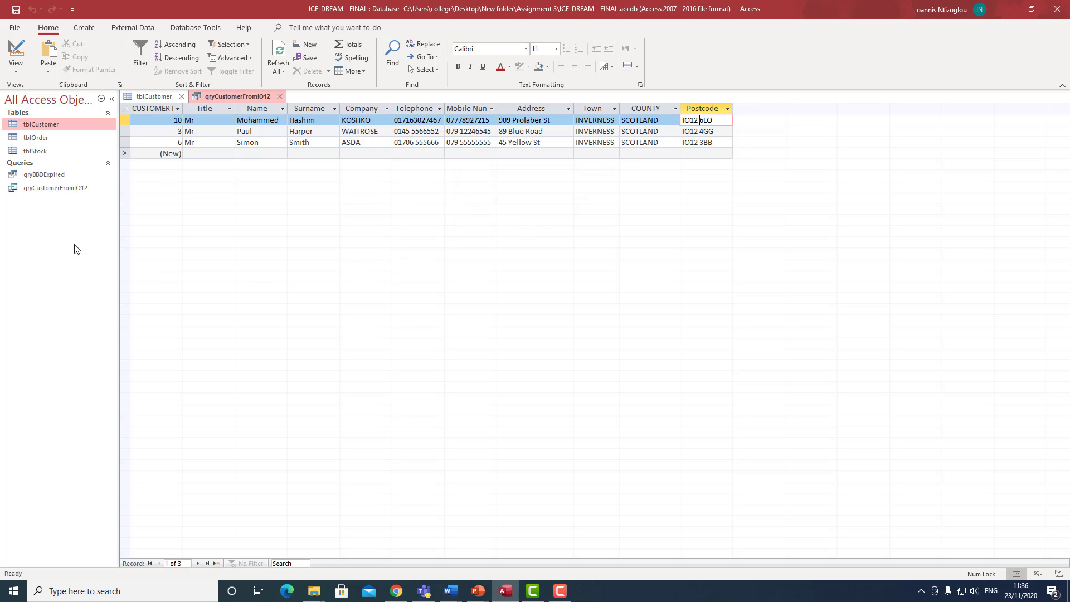
Delete the ASDA customer's record from the qryCustomerFromIO12 results, accepting the cascading delete of related records.
click(127, 141)
right_click(127, 141)
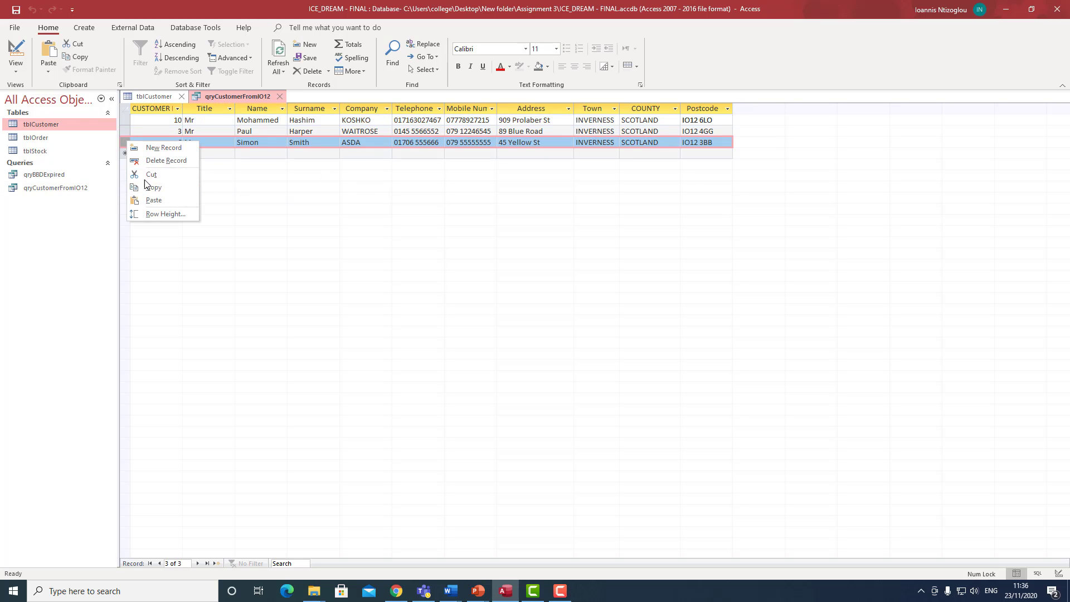
click(155, 160)
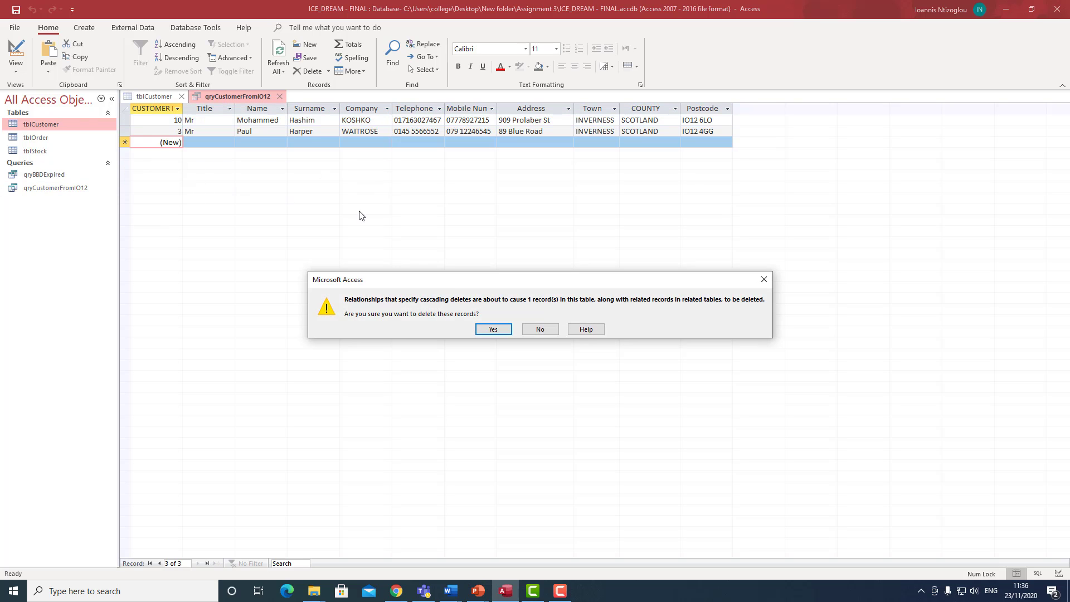
click(503, 332)
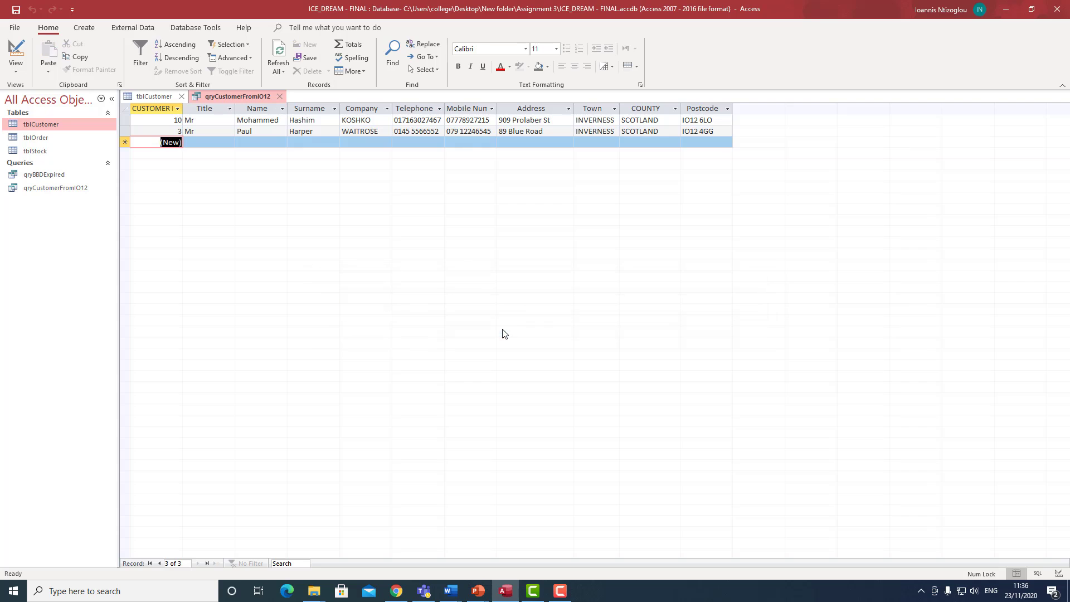
Go to the tblCustomer table and refresh its records to check the deletion.
click(48, 125)
double_click(48, 125)
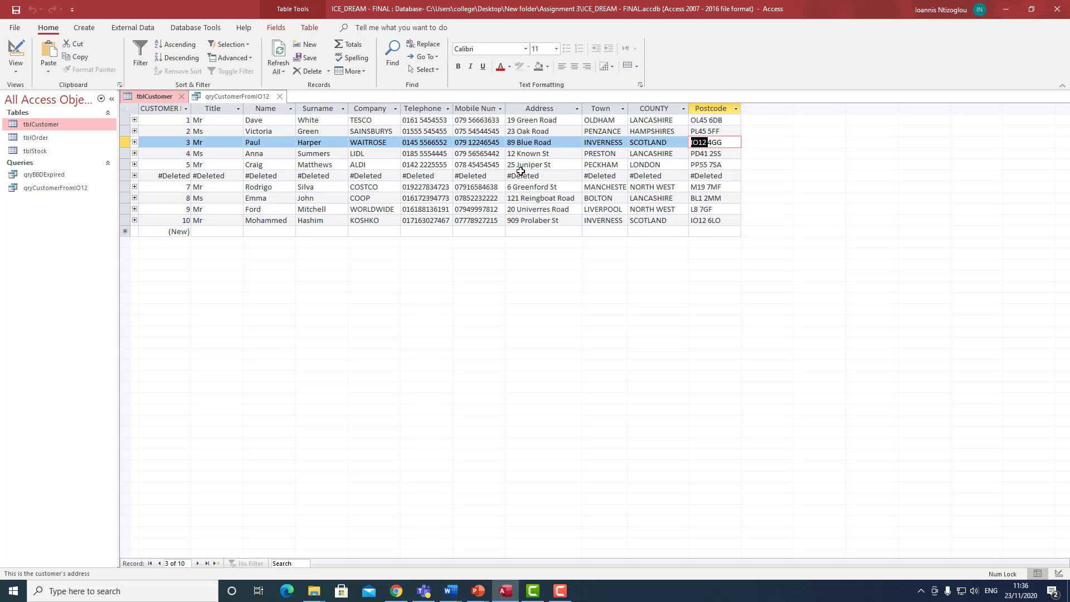
click(275, 53)
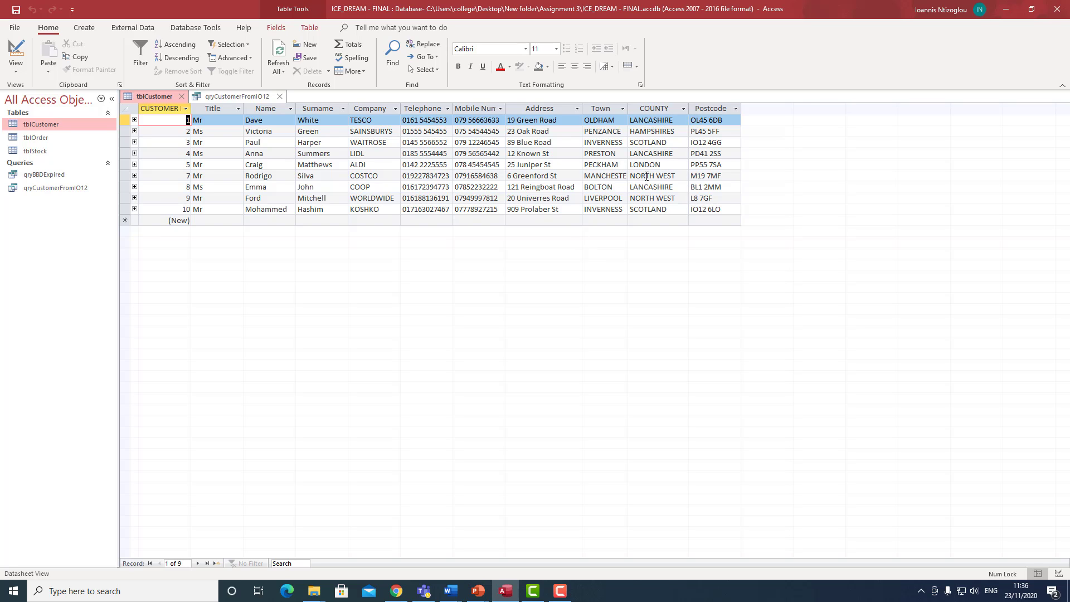
Change the first part of the LIDL and WORLDWIDE customers' postcodes to IO12 in tblCustomer and save the records.
click(692, 176)
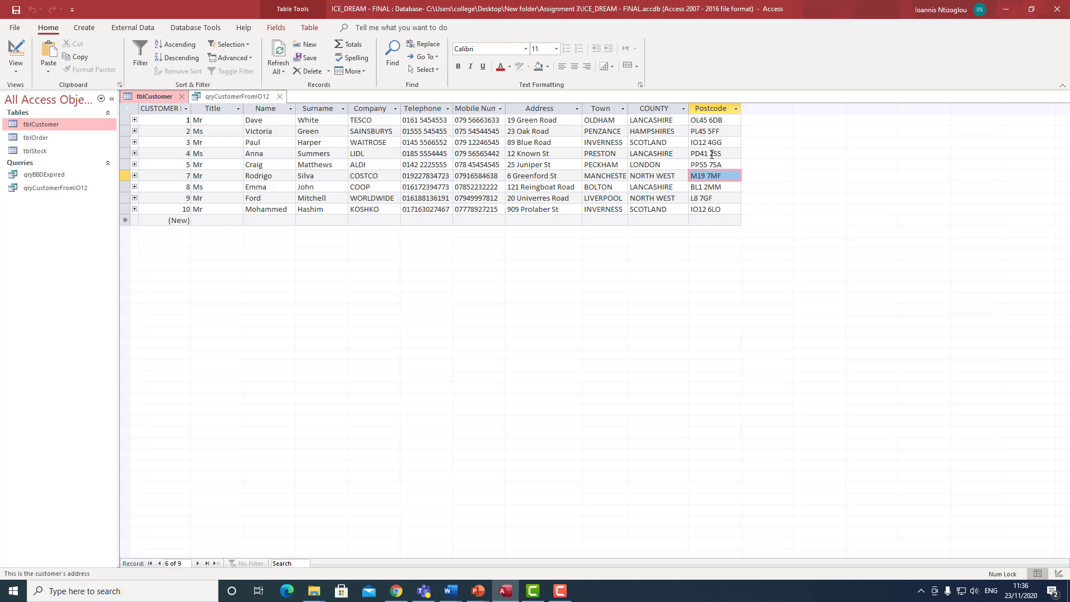
double_click(708, 154)
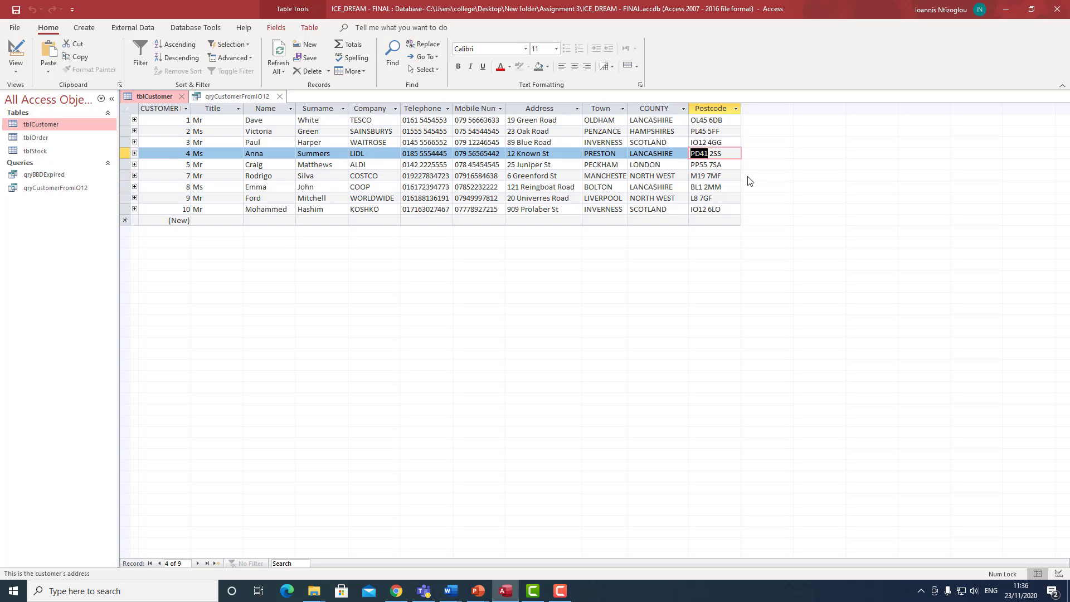
text(IO12)
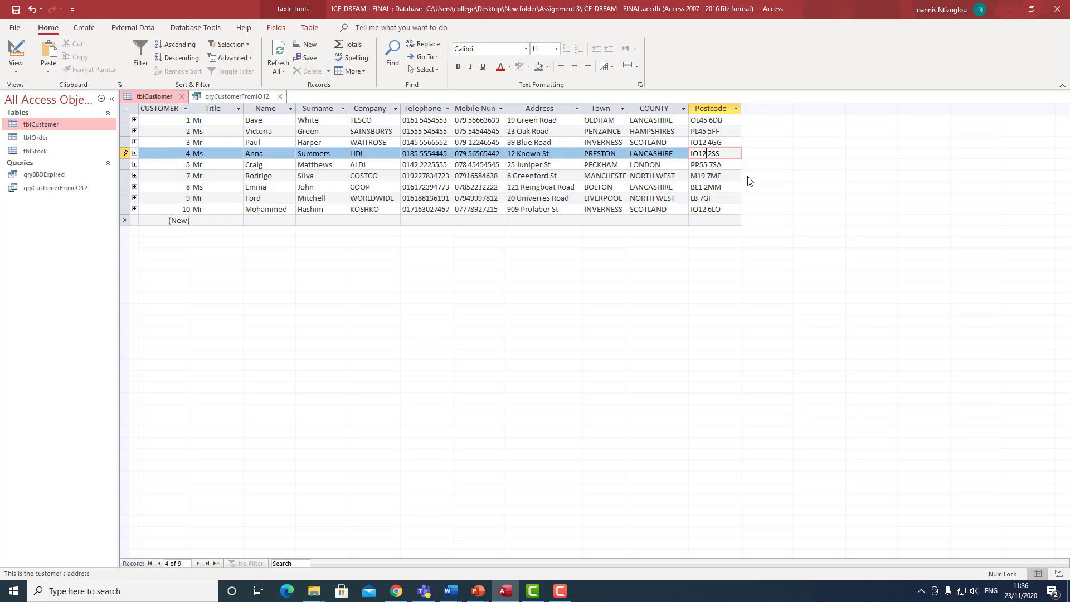
double_click(700, 199)
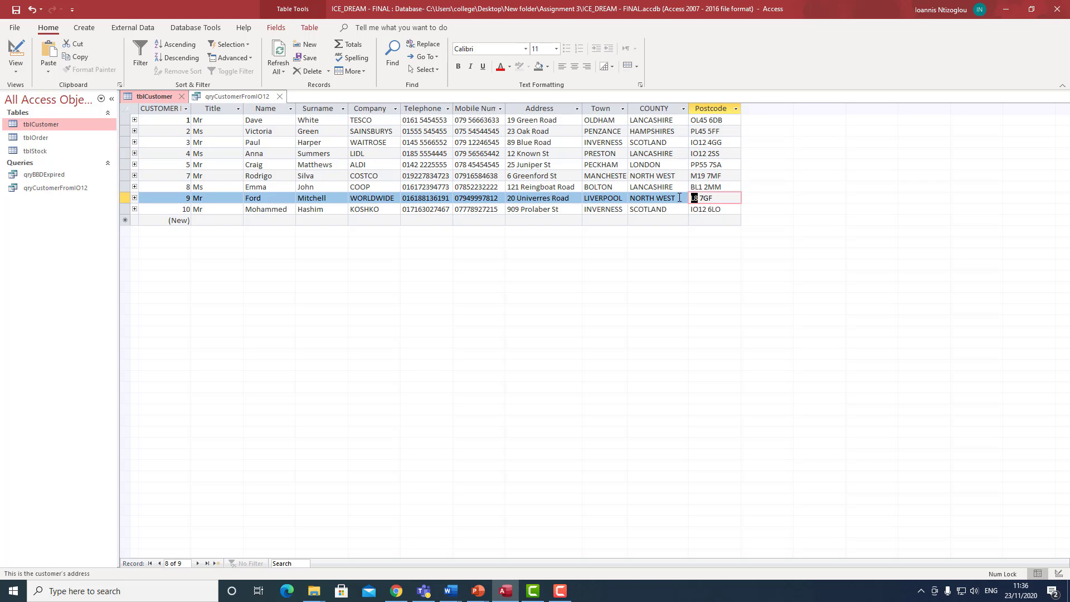
text(IO012)
key(BackSpace)
click(16, 10)
Refresh the qryCustomerFromIO12 results, and close both the query and tblCustomer.
click(222, 98)
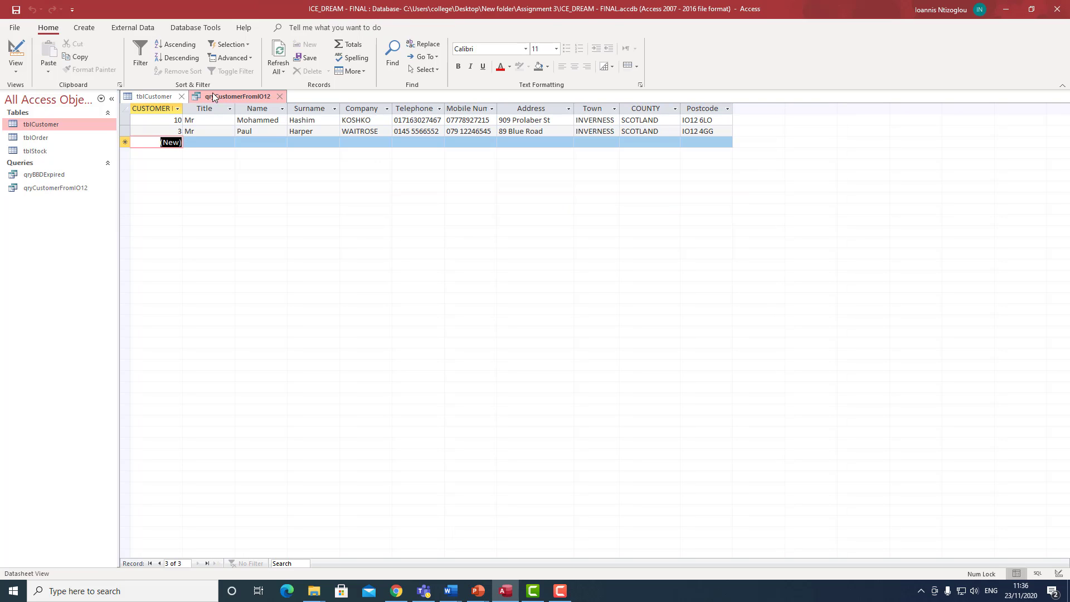
click(275, 55)
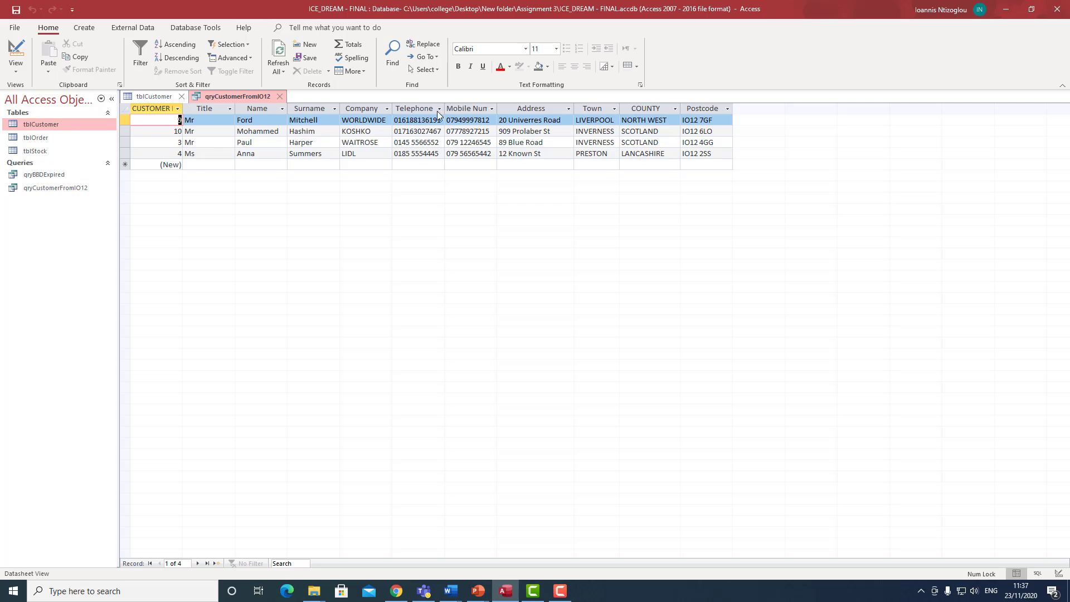
click(280, 96)
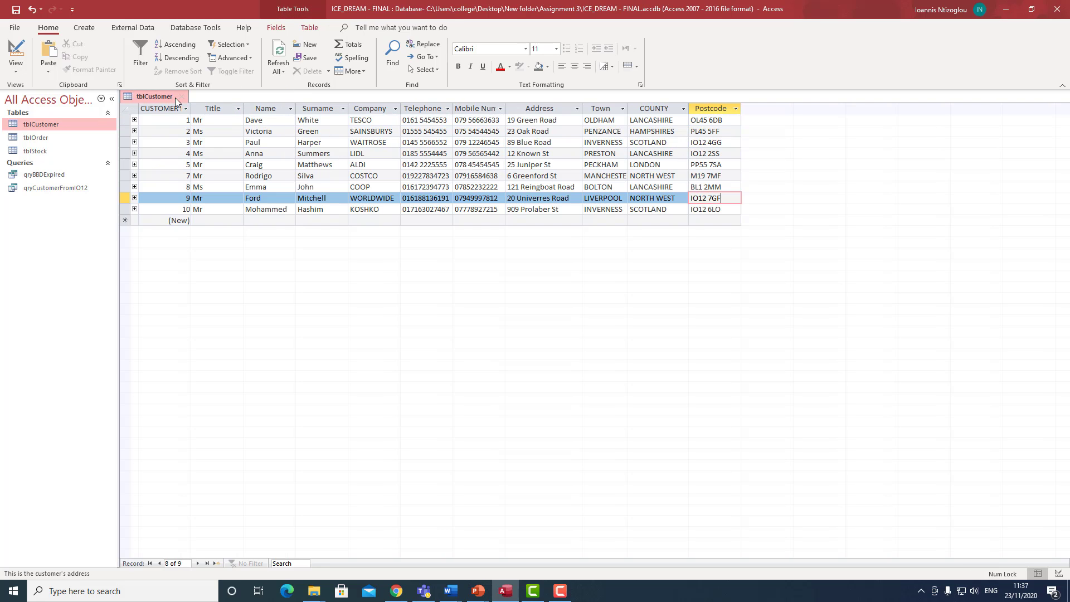
click(180, 96)
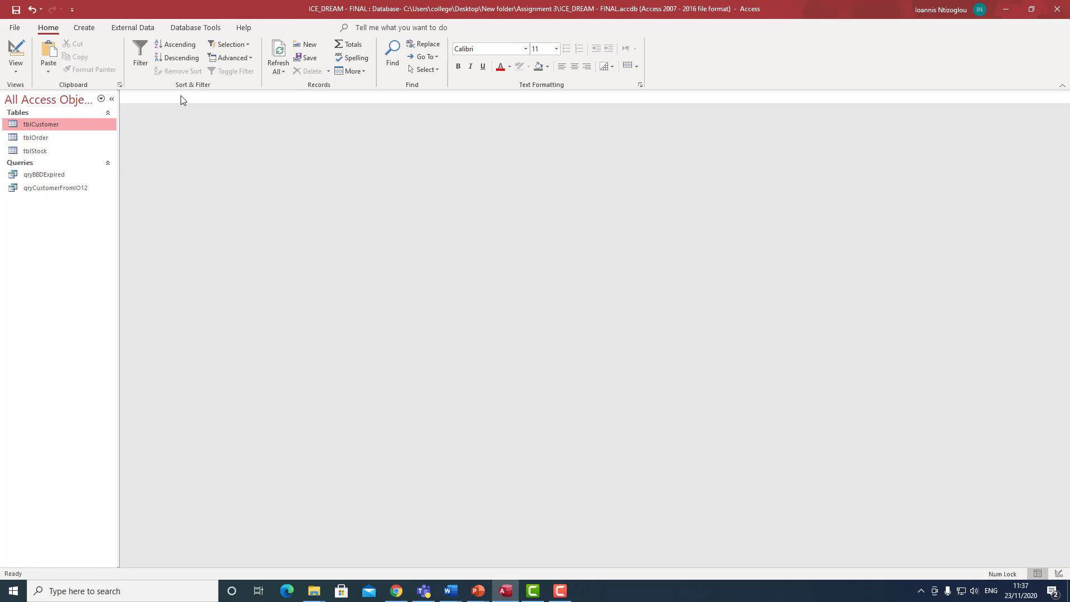
Open qryCustomerFromIO12 in Design View, set the Postcode sort to Ascending, and run the query before closing it.
click(68, 195)
double_click(68, 189)
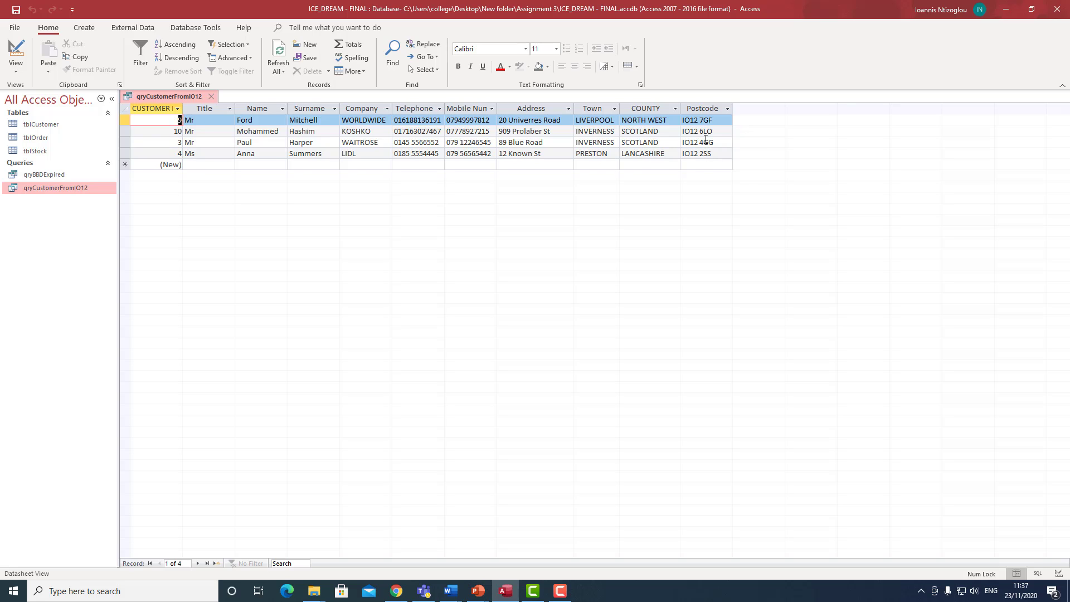
right_click(64, 192)
click(93, 218)
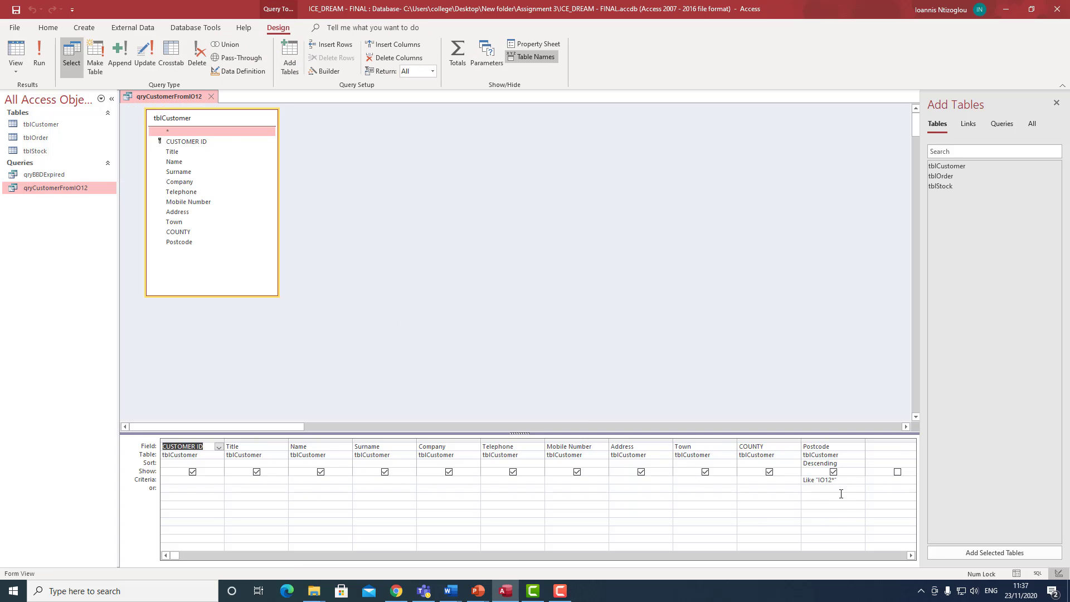
click(852, 462)
click(860, 463)
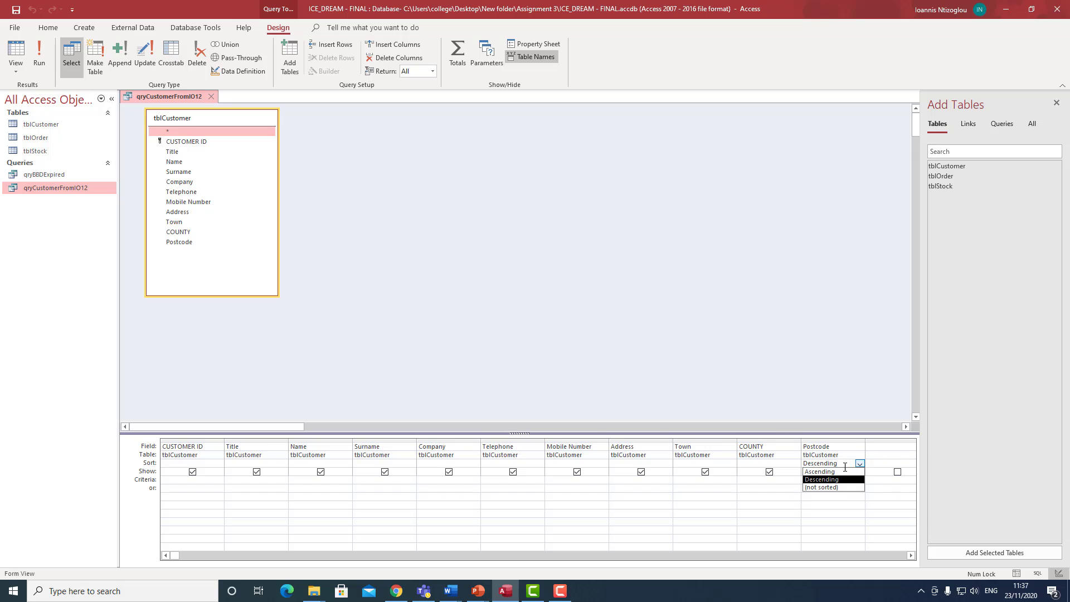
click(834, 472)
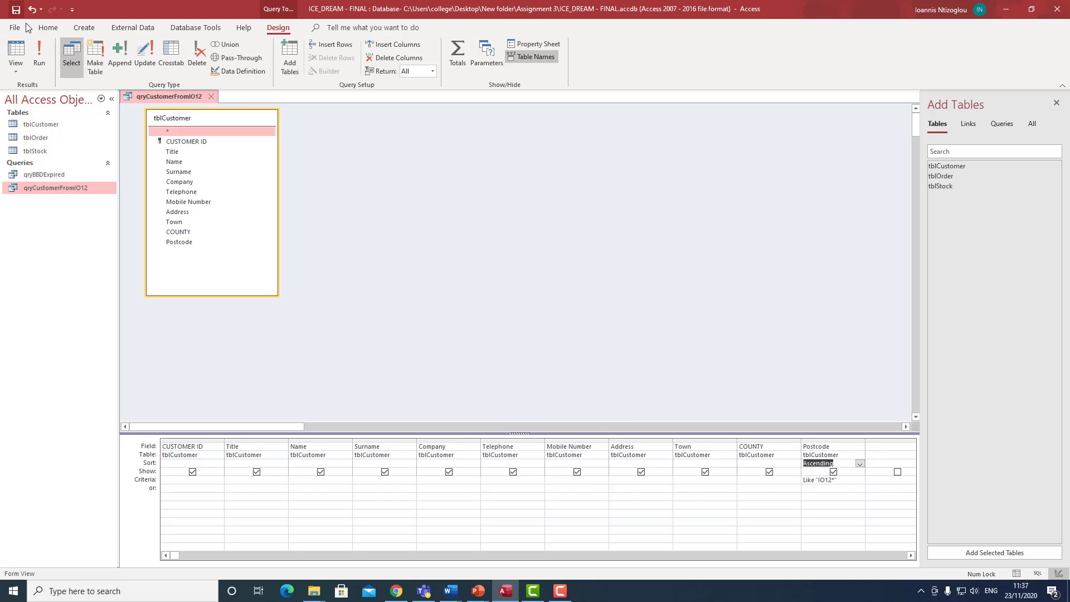
click(39, 56)
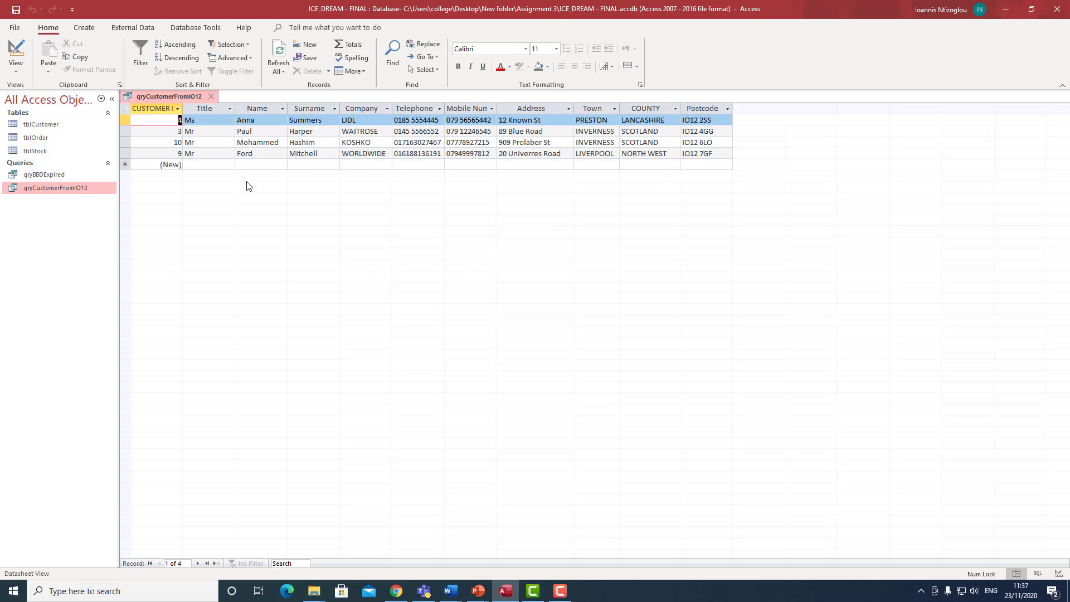
click(210, 96)
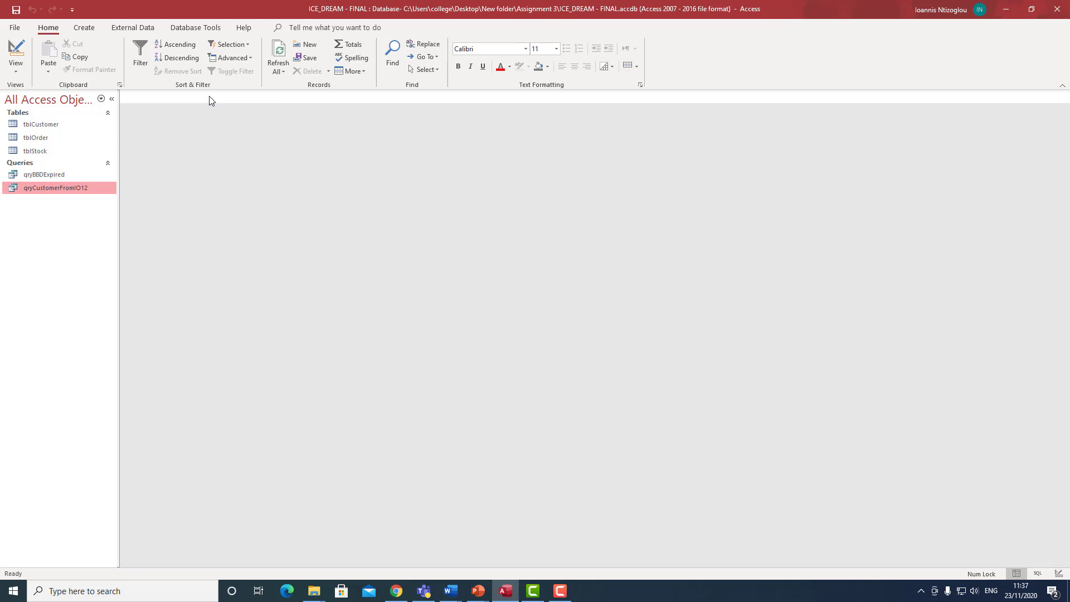
Switch to Presentation2 in PowerPoint to check the sort instruction for the out-of-date stock question, and return to Access.
click(477, 594)
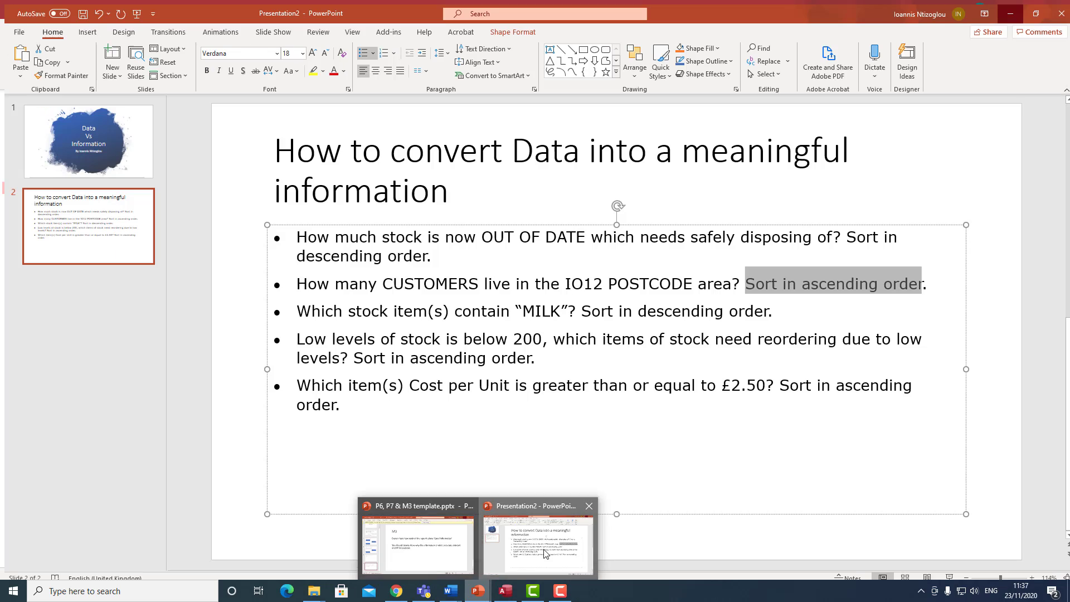
click(535, 541)
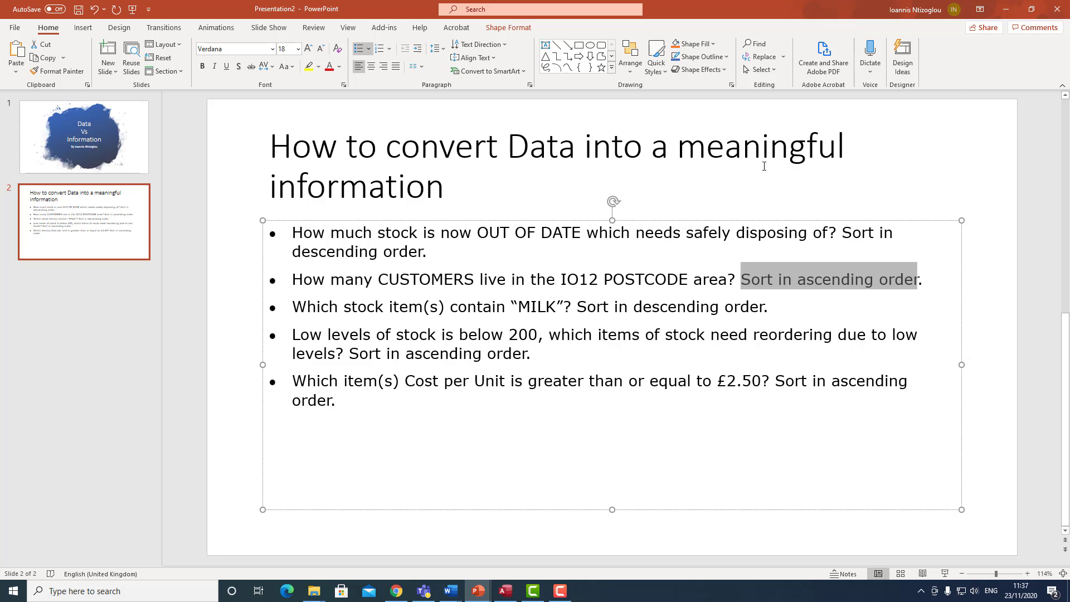
click(1005, 9)
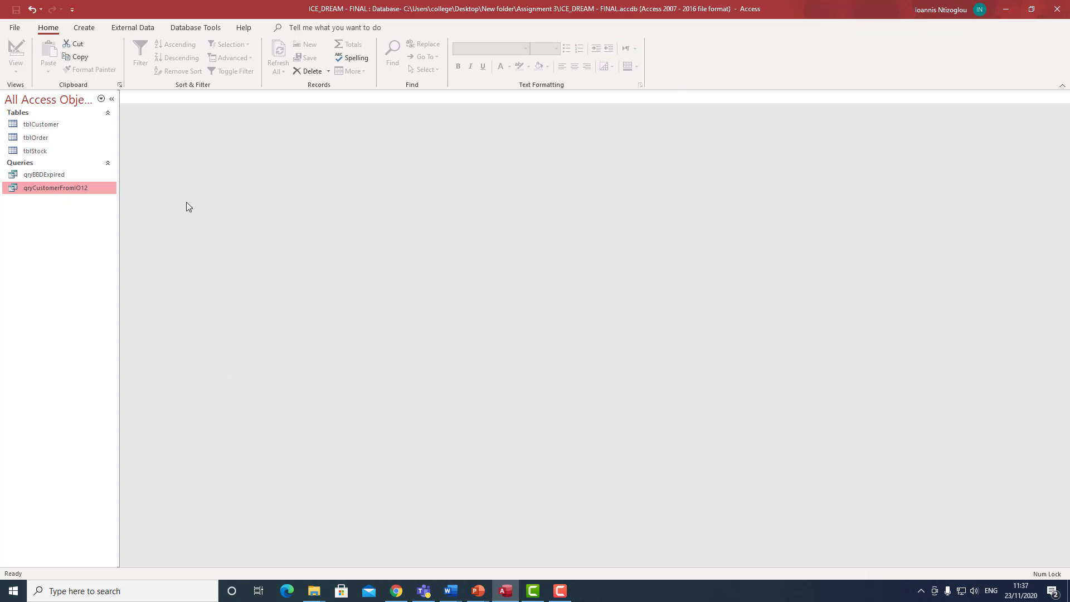
Open qryBBDExpired in Design View, sort the BEST BEFORE DATE BBD field in Descending order, and run the query.
right_click(47, 178)
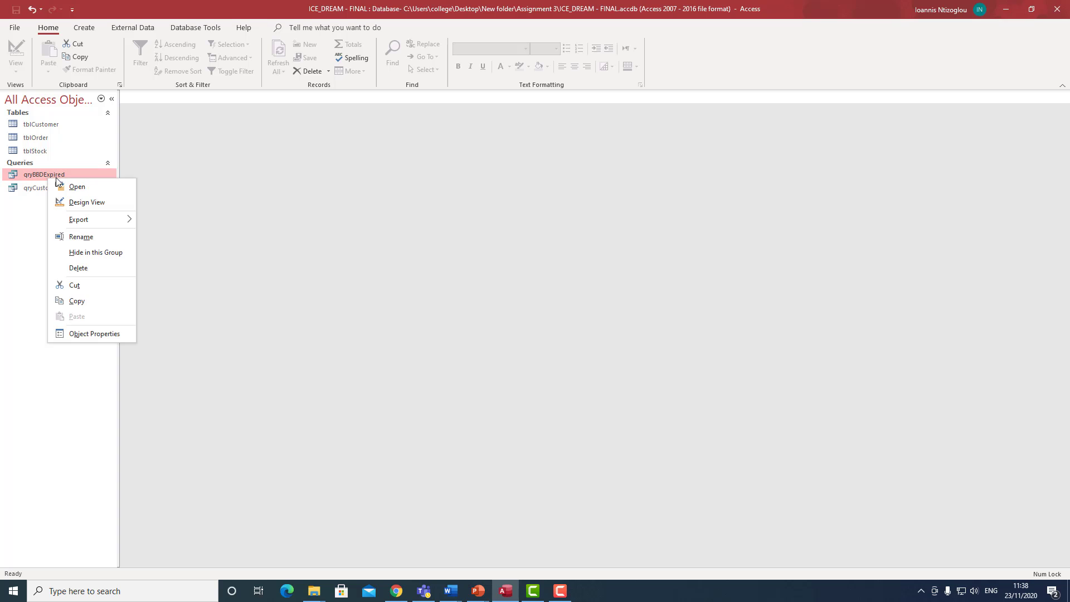
click(75, 201)
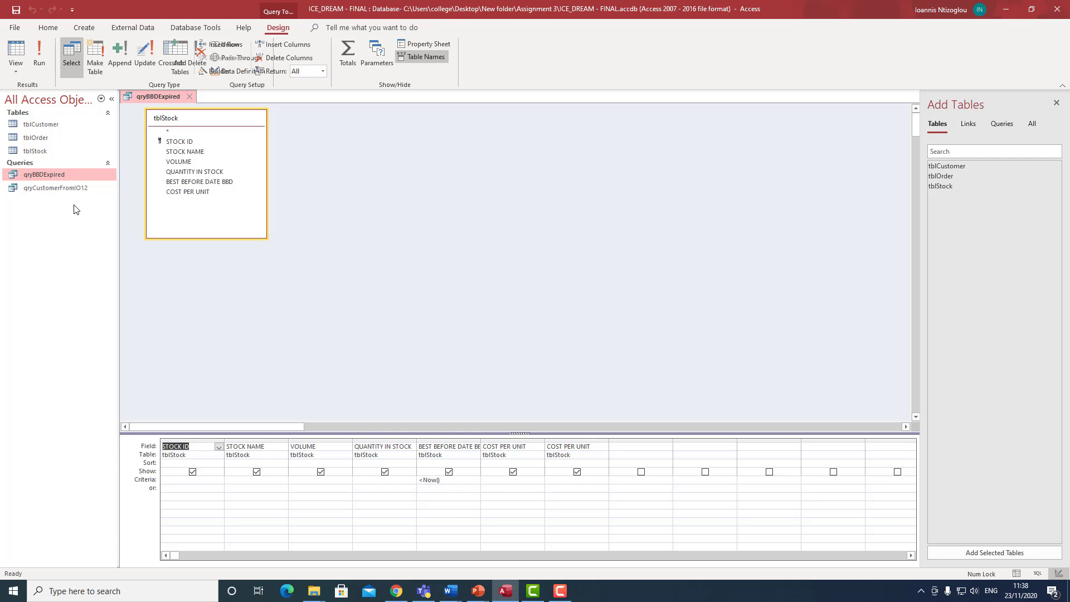
click(472, 463)
click(474, 463)
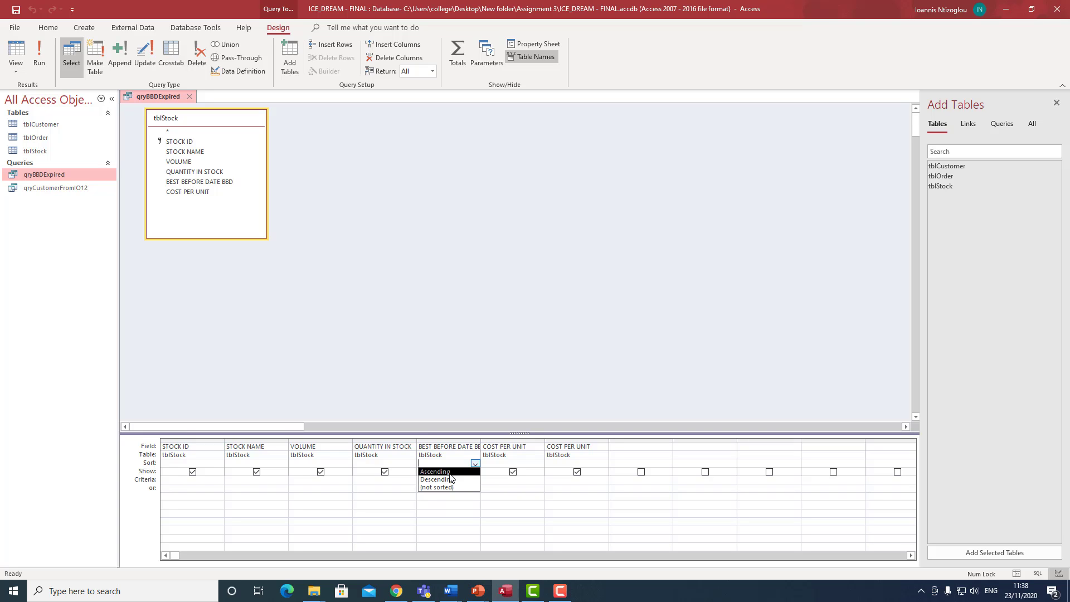
click(449, 479)
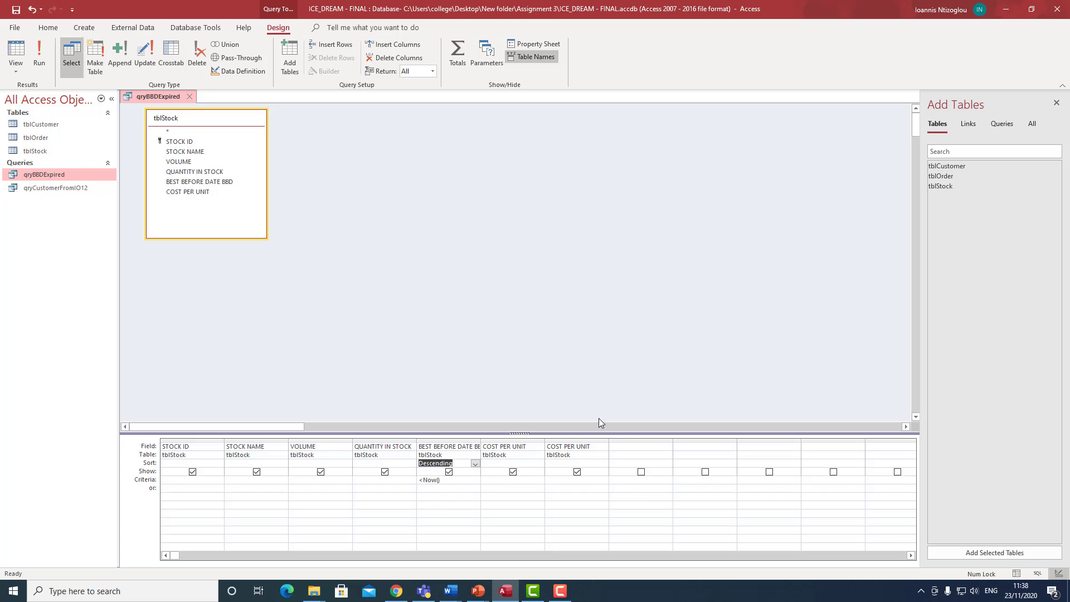
click(40, 52)
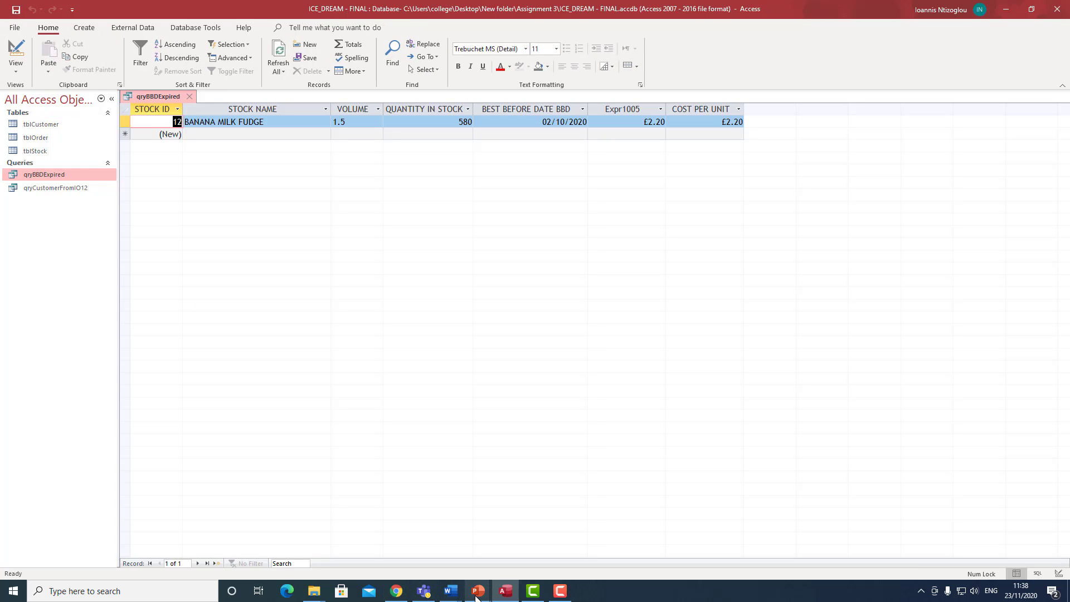
Review the question about stock items containing "MILK" and its sort instruction in PowerPoint, and return to Access.
mouse_move(478, 591)
click(538, 533)
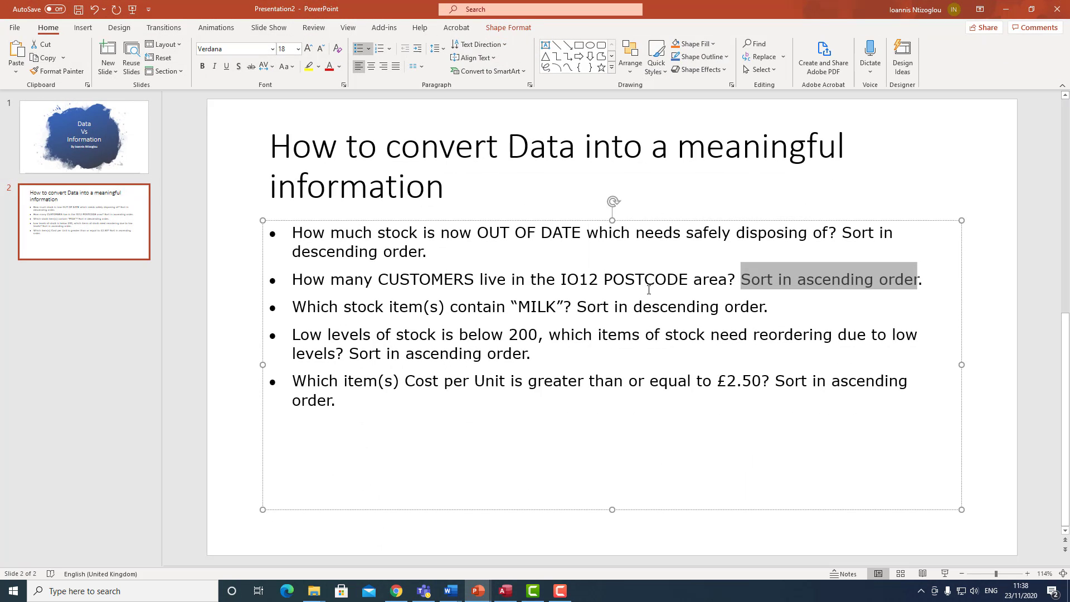
drag(301, 252, 359, 253)
drag(298, 307, 560, 310)
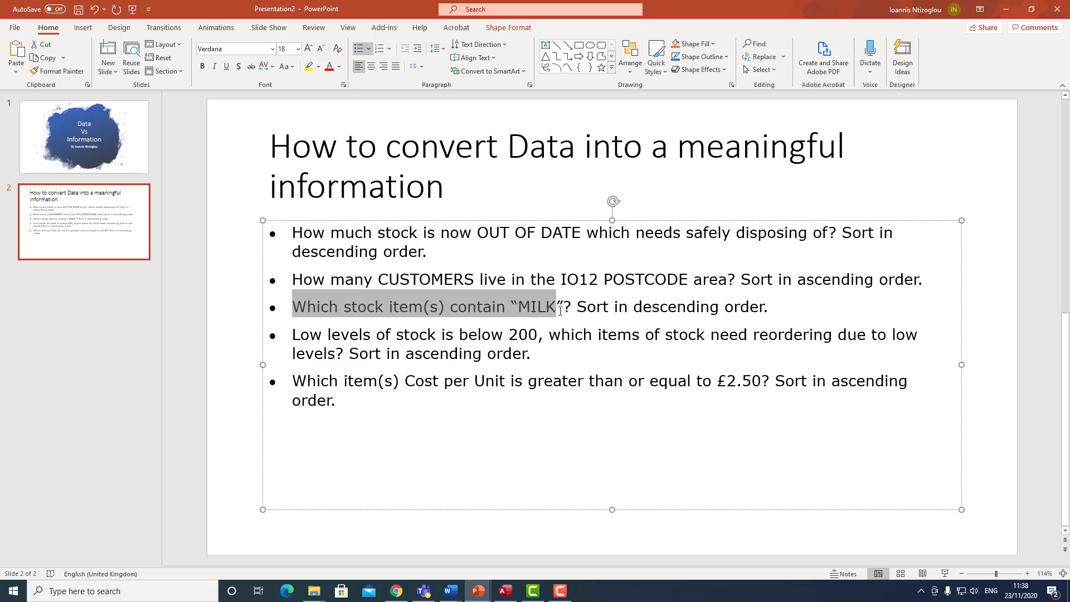
click(635, 308)
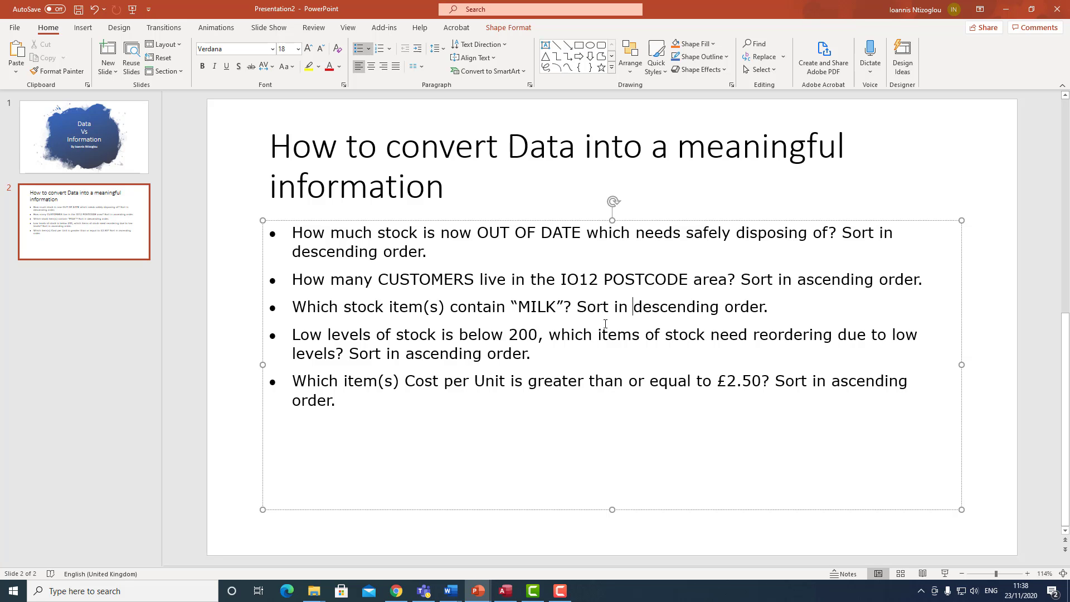
click(505, 591)
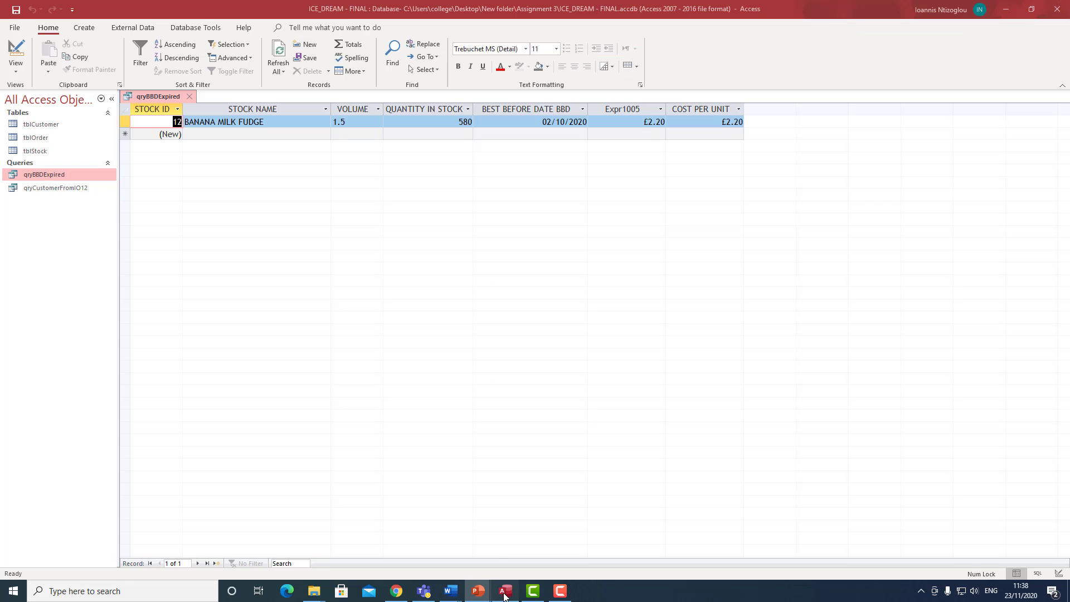
Close the qryBBDExpired query.
click(190, 97)
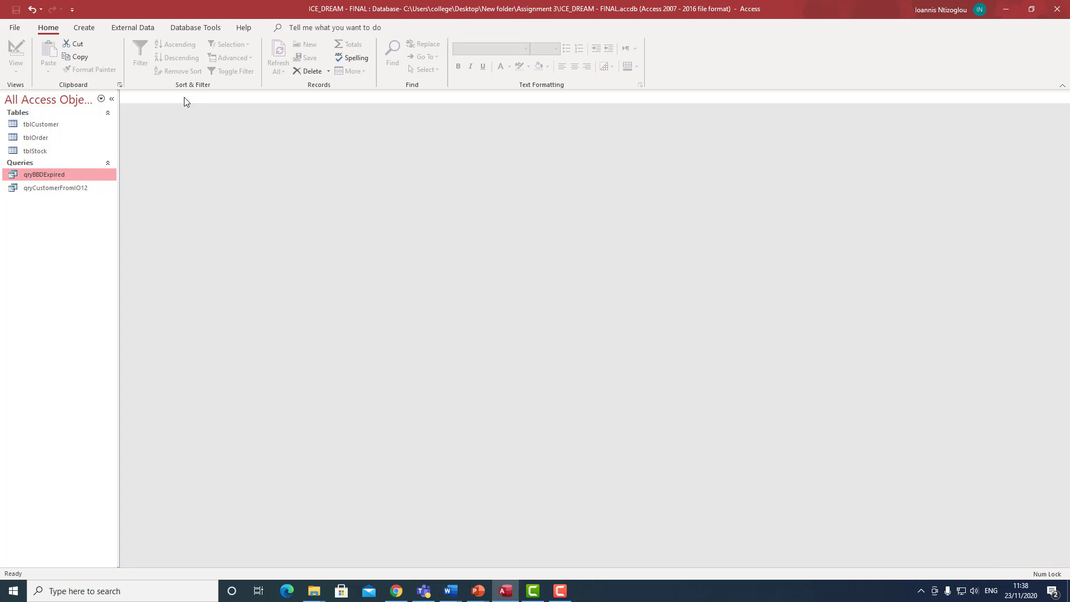
click(85, 29)
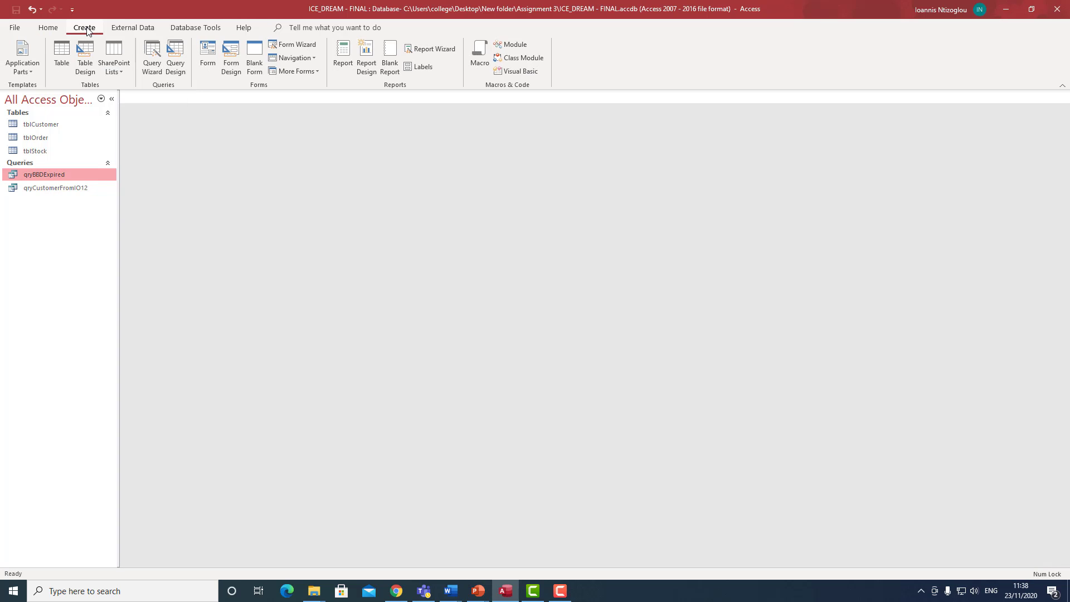
click(180, 60)
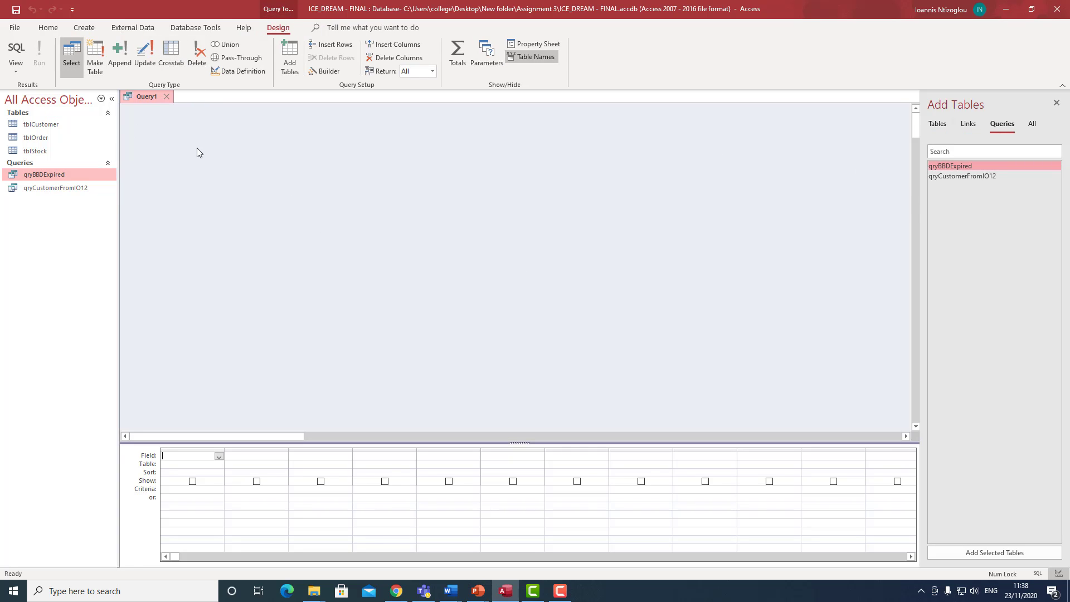
right_click(676, 279)
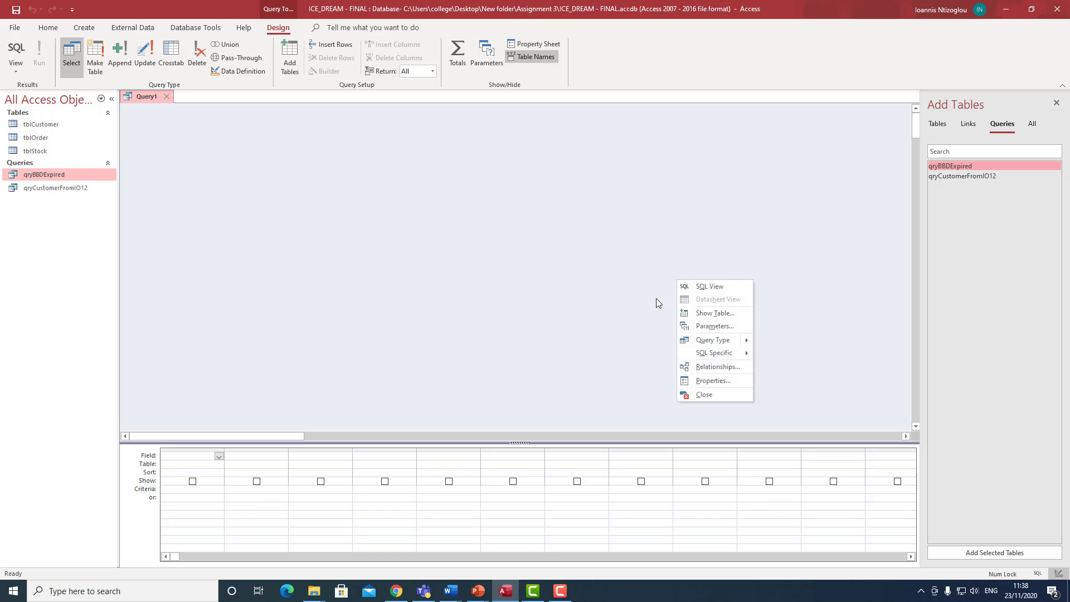
click(705, 316)
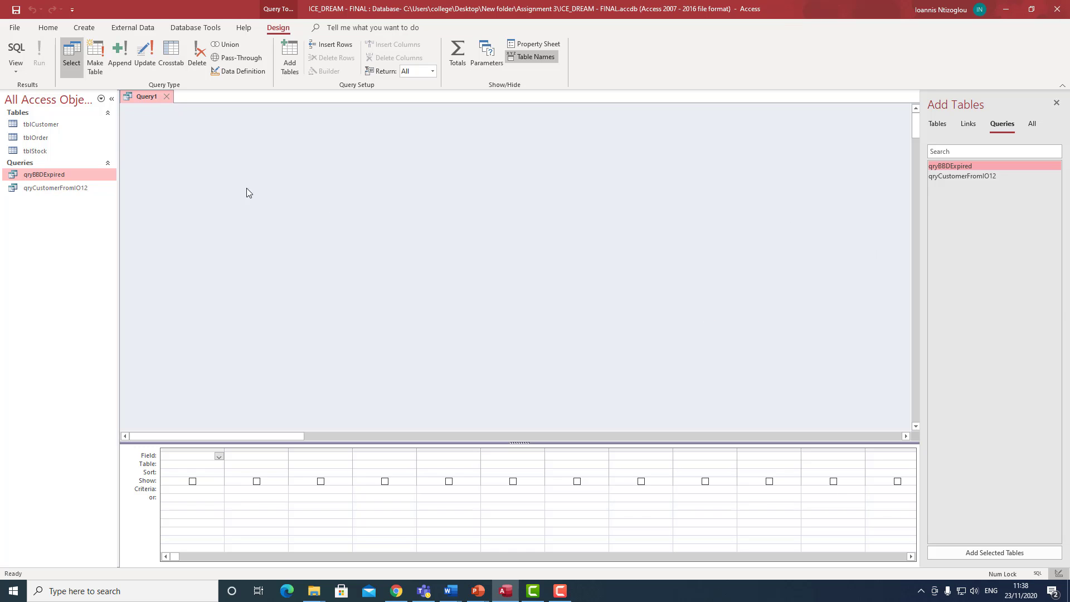
click(42, 128)
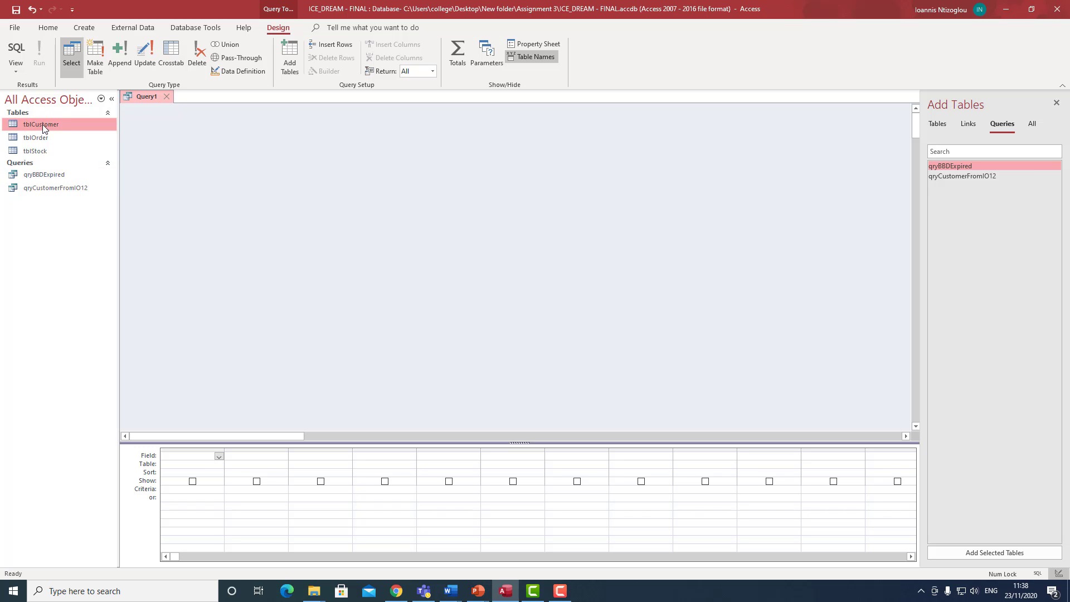
click(166, 96)
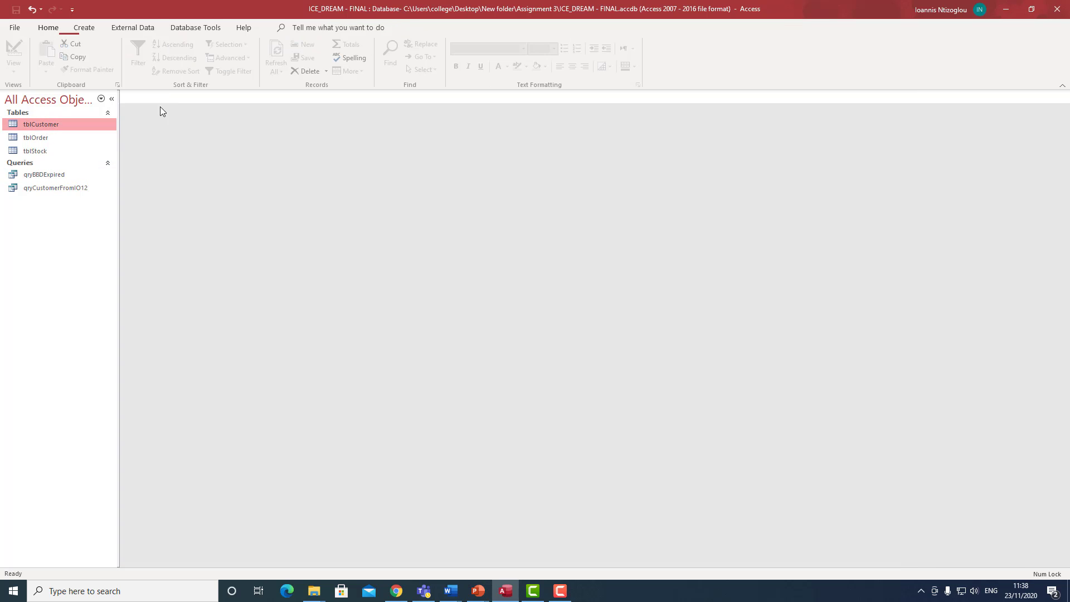
click(44, 175)
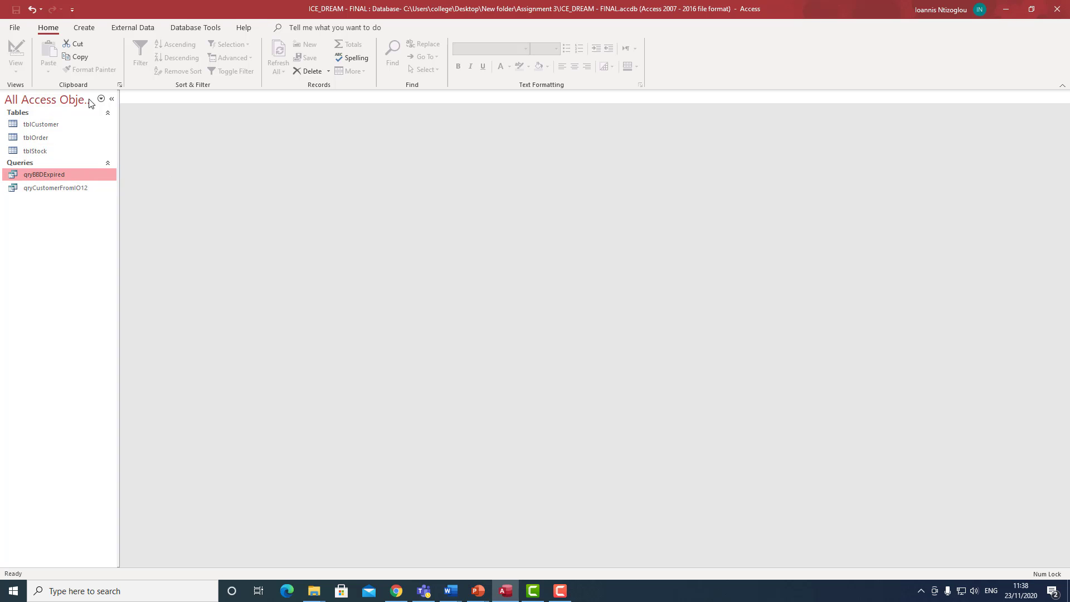
Create a new query in Design View, add the tblStock table and enlarge its field list to show all fields.
click(88, 29)
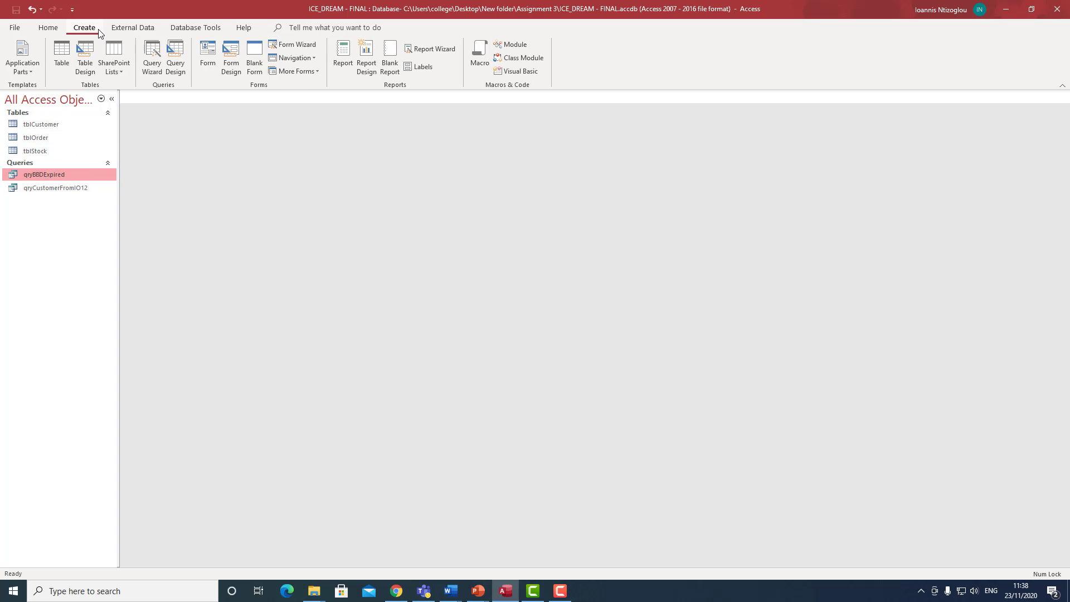
click(178, 72)
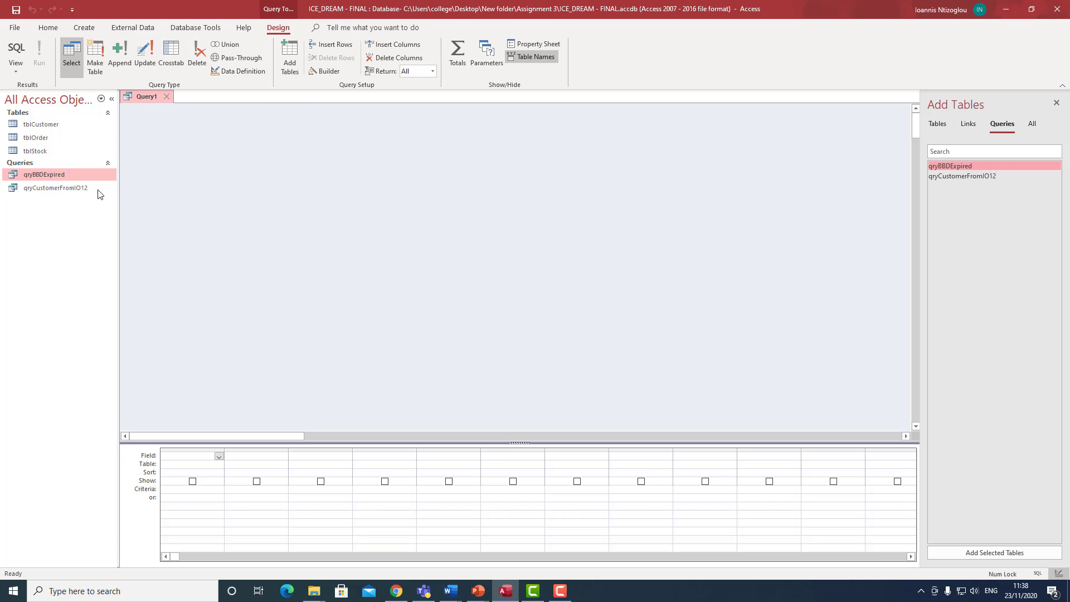
click(45, 137)
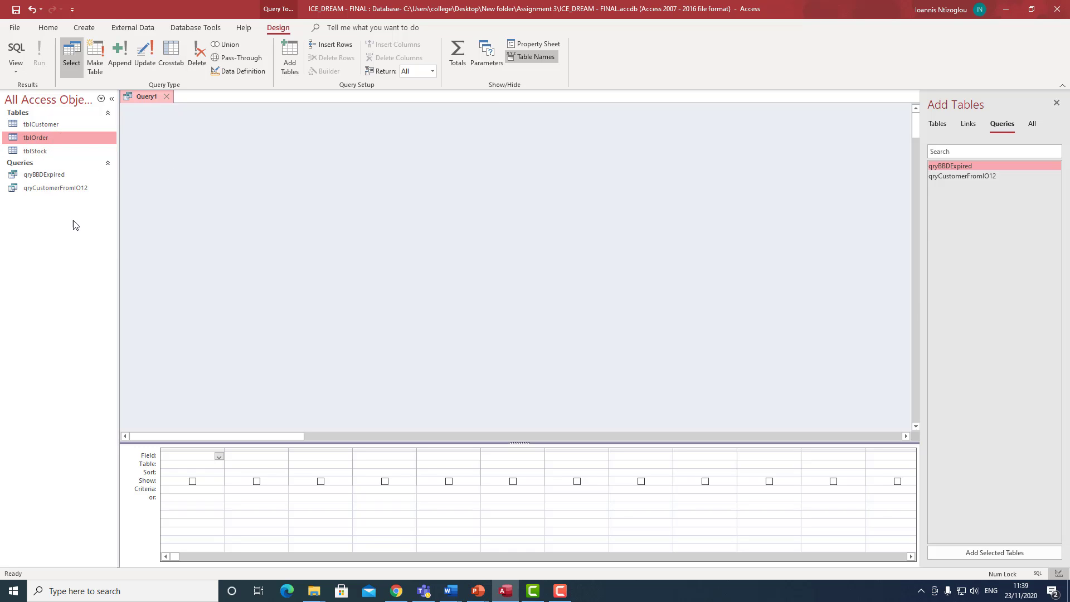
click(937, 125)
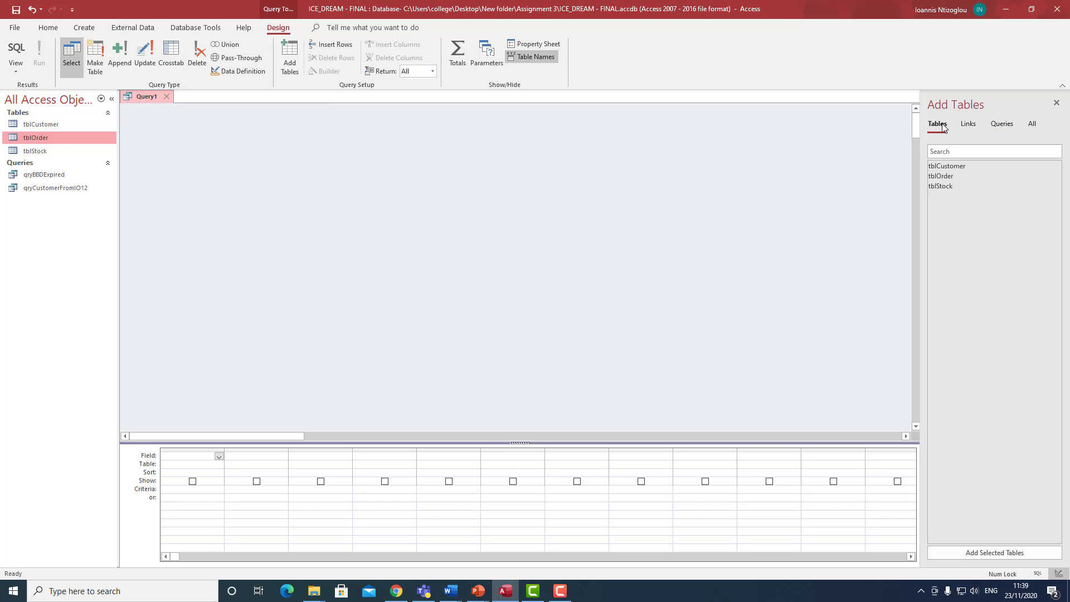
double_click(941, 186)
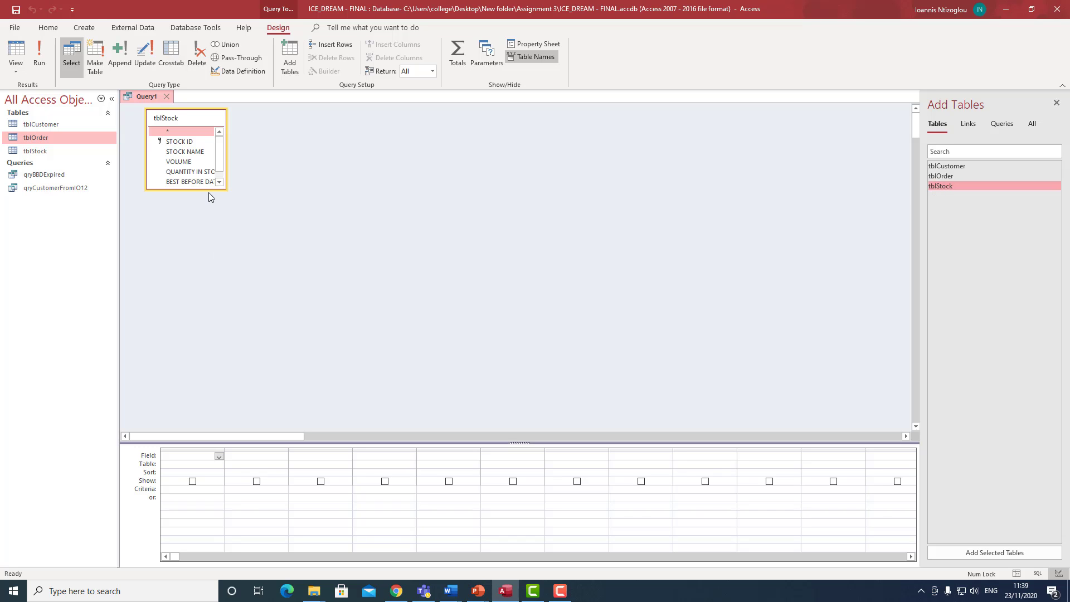
drag(211, 189, 265, 214)
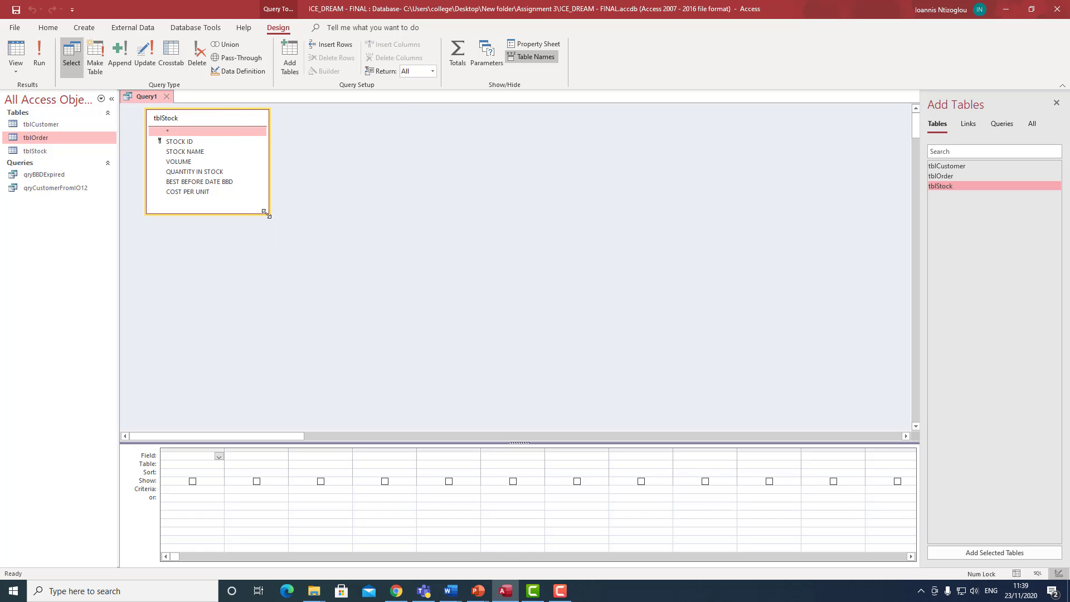
Add STOCK ID, STOCK NAME, VOLUME, QUANTITY IN STOCK, BEST BEFORE DATE BBD and COST PER UNIT from tblStock to the query grid.
double_click(189, 143)
double_click(182, 152)
double_click(182, 161)
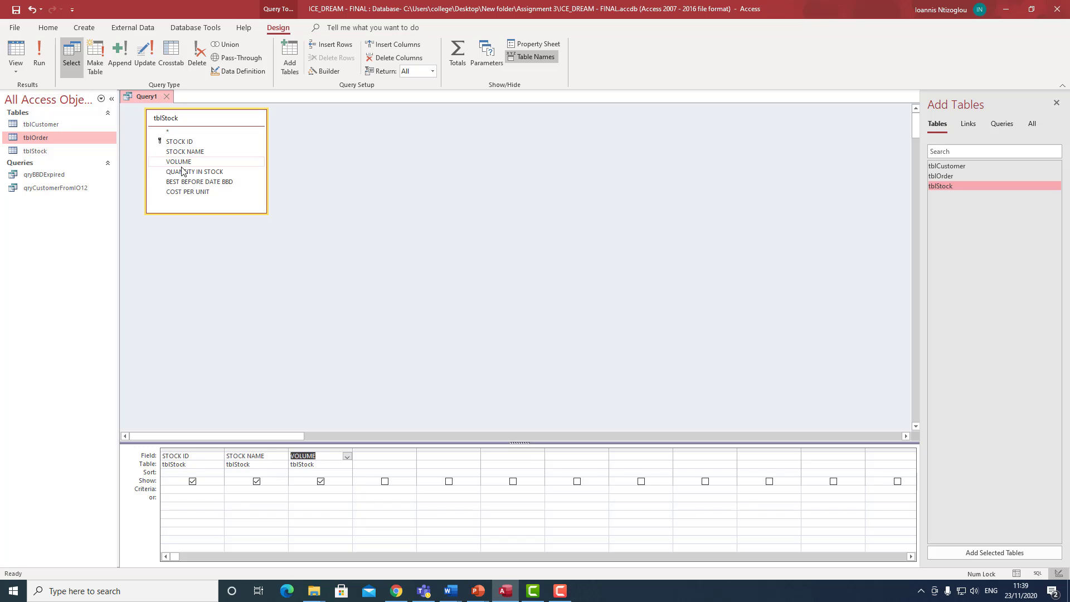
double_click(182, 171)
double_click(180, 183)
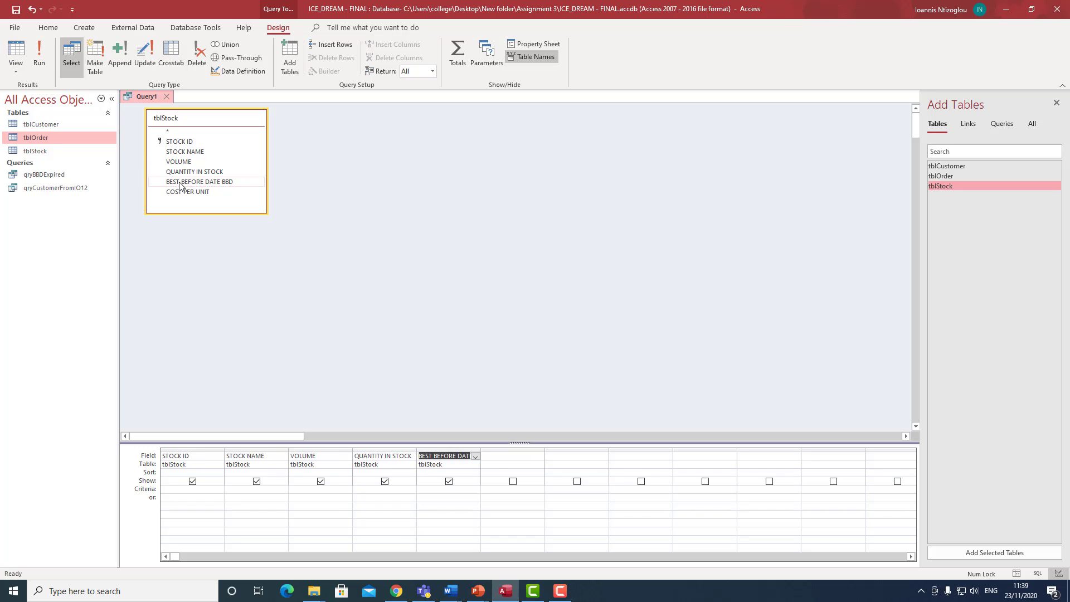
double_click(180, 182)
double_click(179, 192)
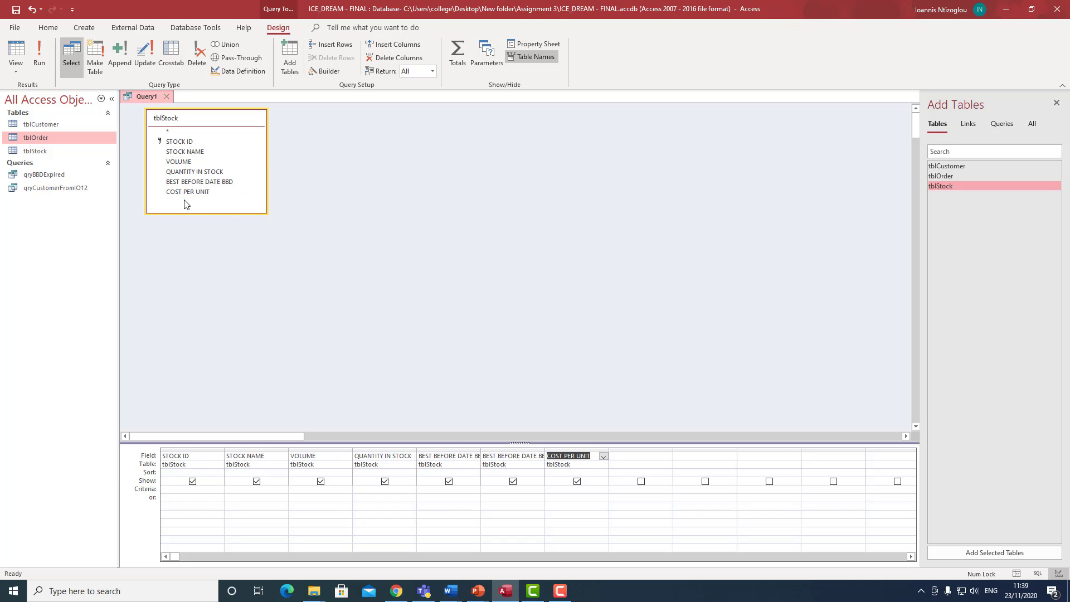
Replace the duplicate BEST BEFORE DATE BBD column with COST PER UNIT and widen the QUANTITY IN STOCK and remaining BEST BEFORE DATE BBD columns.
click(531, 457)
key(BackSpace)
key(BackSpace)
key(BackSpace)
key(BackSpace)
key(BackSpace)
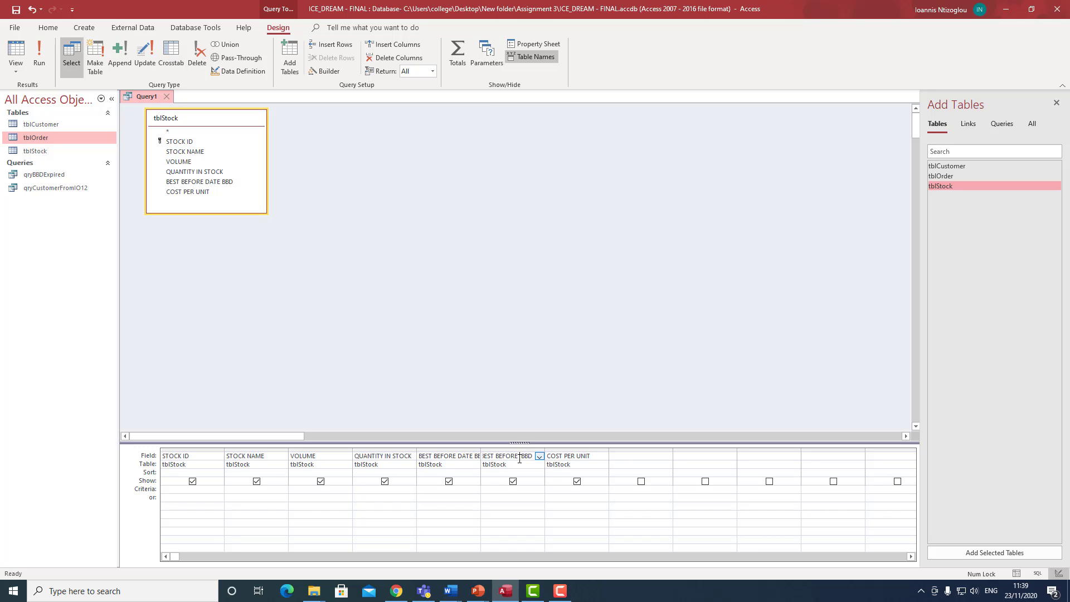
key(BackSpace)
key(BackSpace)
key(BackSpace)
key(BackSpace)
key(BackSpace)
key(BackSpace)
key(BackSpace)
key(BackSpace)
key(BackSpace)
key(BackSpace)
key(BackSpace)
key(BackSpace)
key(shift+End)
key(Delete)
key(Tab)
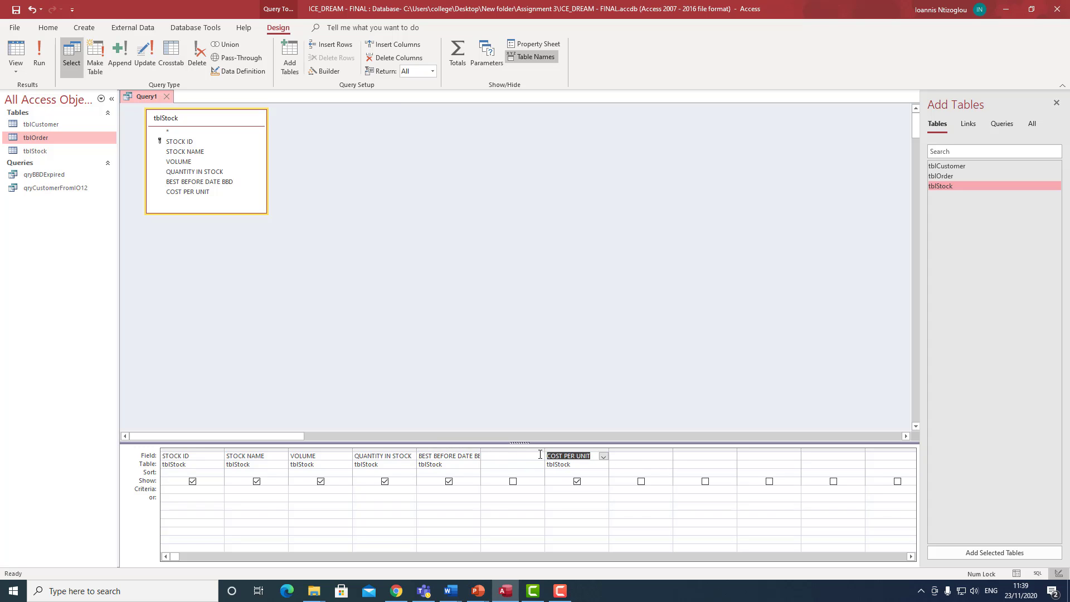
key(Delete)
click(516, 459)
double_click(185, 192)
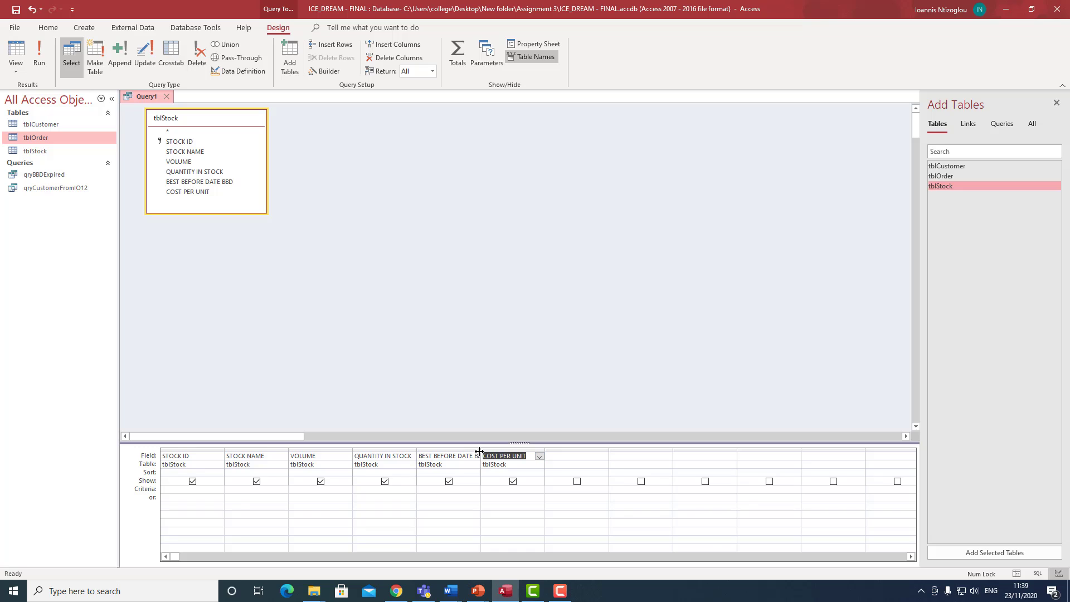
drag(482, 453, 519, 455)
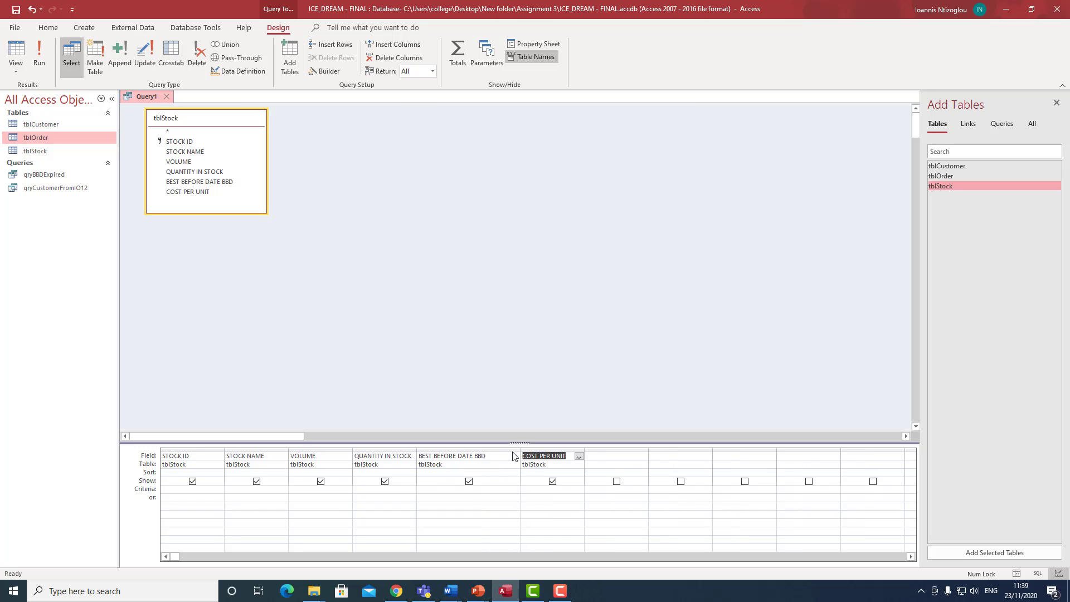
drag(417, 450, 438, 453)
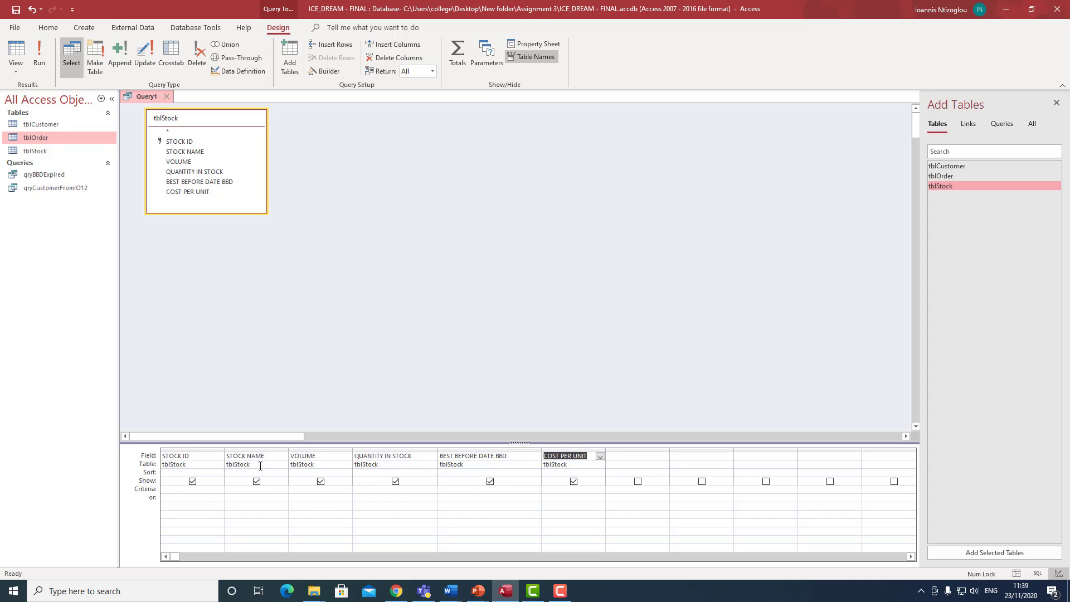
Set the STOCK NAME criterion to milk and run the query.
click(251, 489)
text(milk)
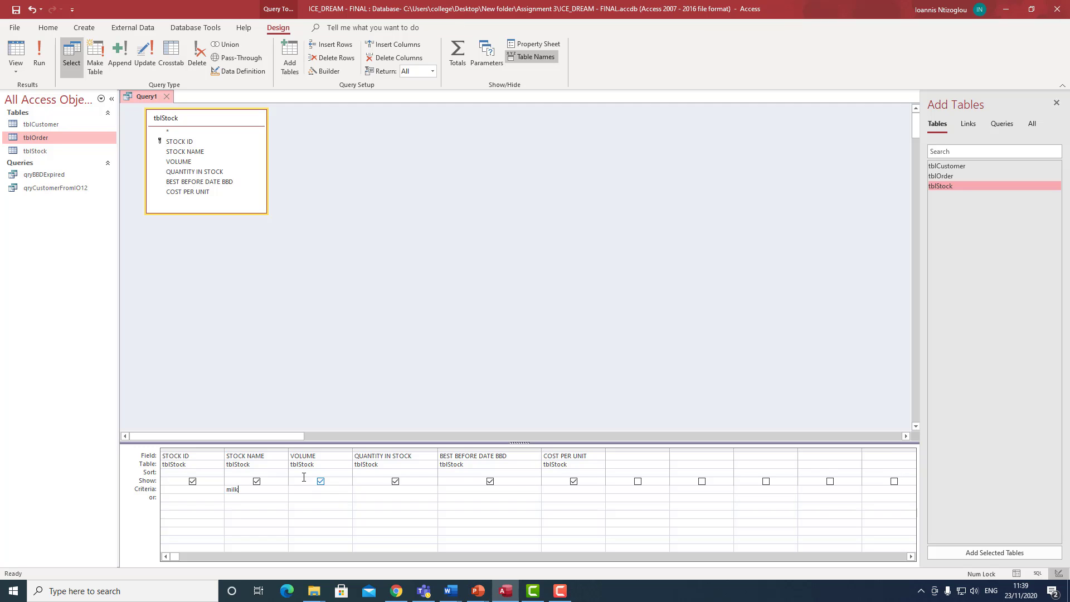
click(39, 66)
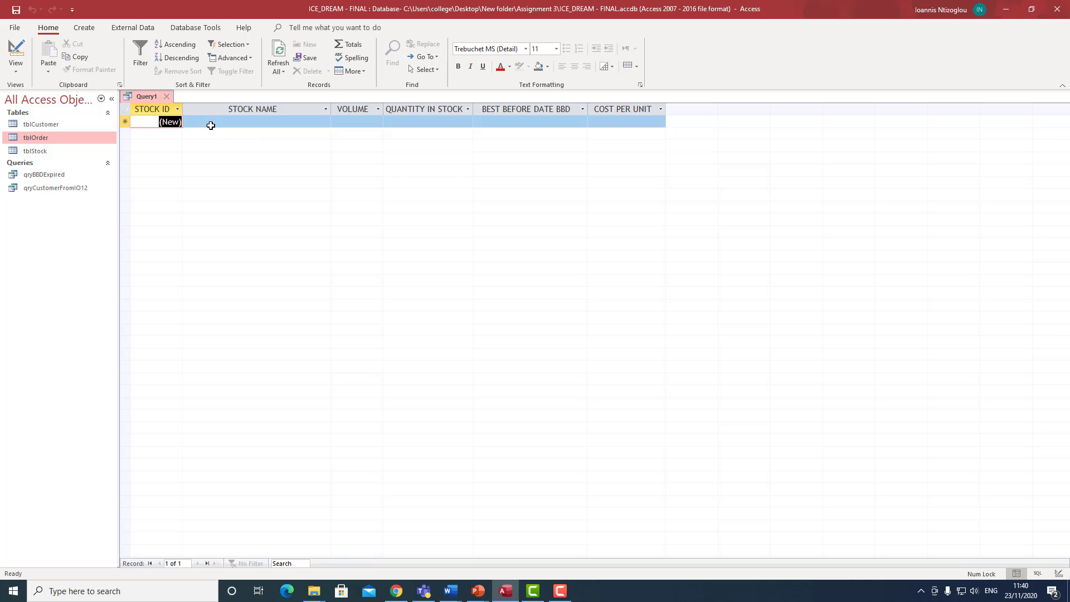
Open tblStock and copy the word MILK from BANANA MILK FUDGE into CHOCOHOLIC DREAM, making it CHOCOHOLIC MILK DREAM.
double_click(54, 152)
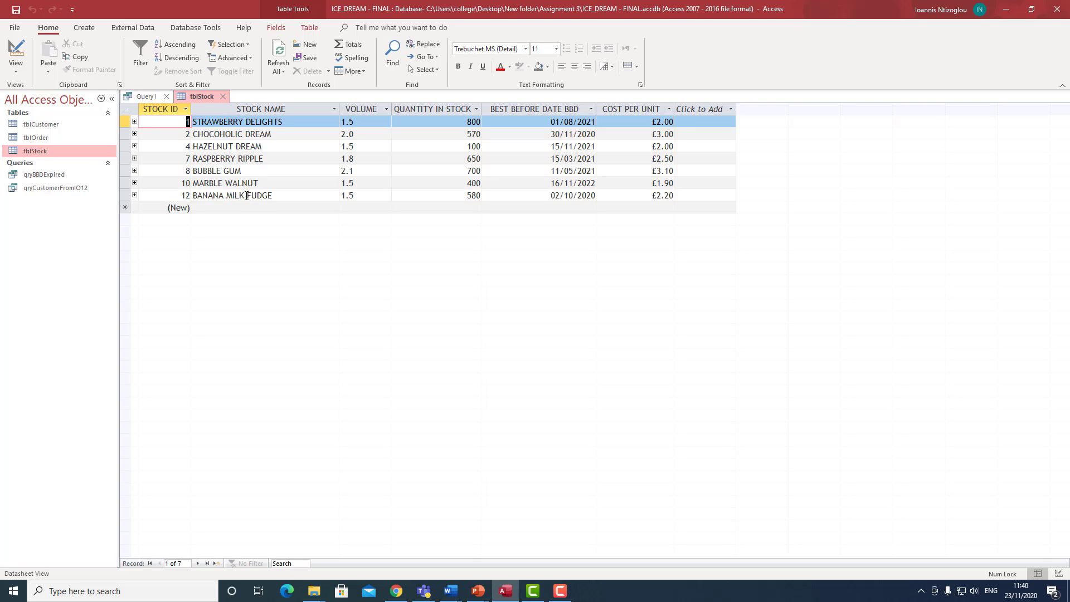
drag(247, 195, 227, 195)
key(ctrl+c)
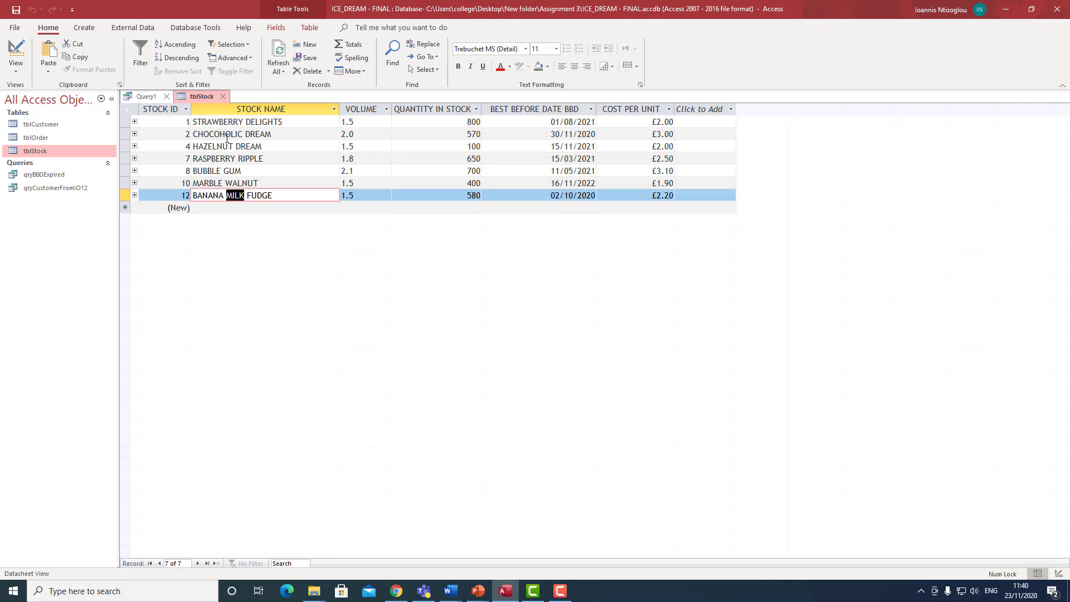
click(245, 134)
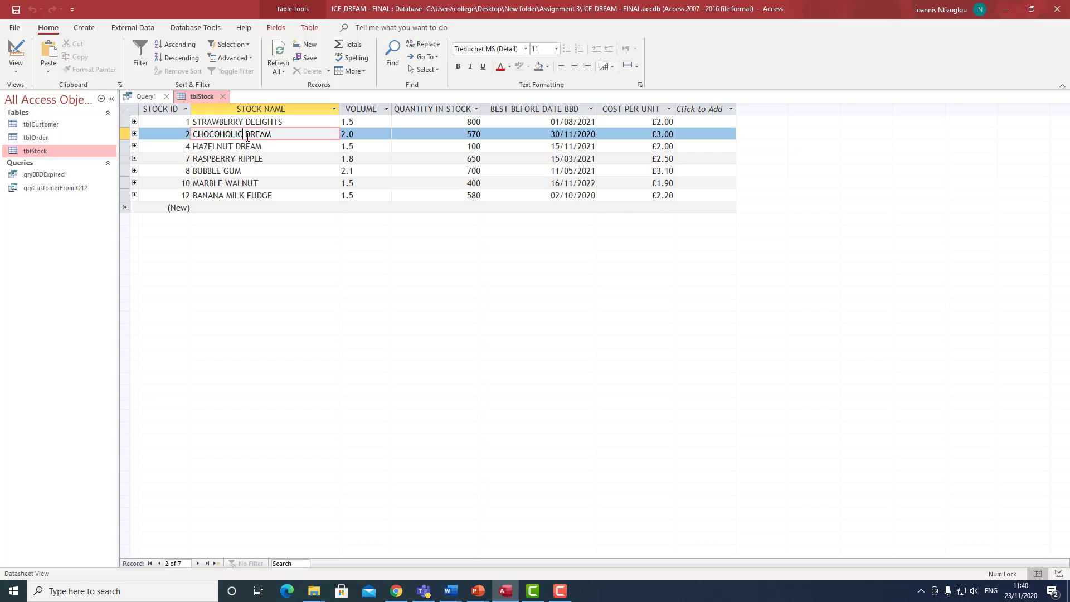
key(ctrl+v)
Change the RASPBERRY RIPPLE stock name to "RASPBERRY ----- MILK RIPPLE ???" and close tblStock.
click(240, 159)
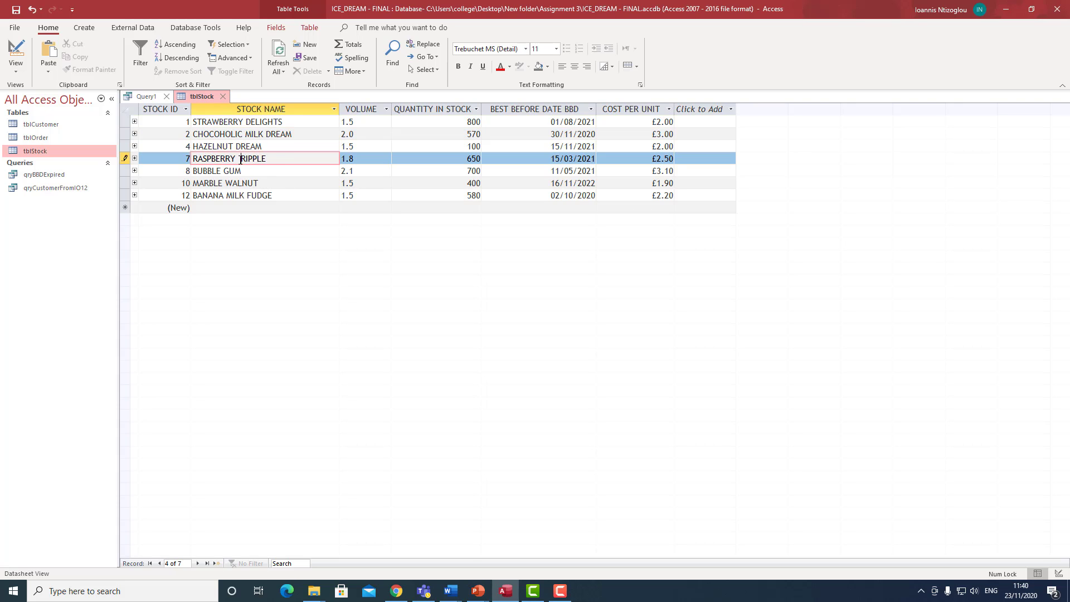
key(ctrl+v)
text(------)
click(325, 162)
text(???)
click(224, 96)
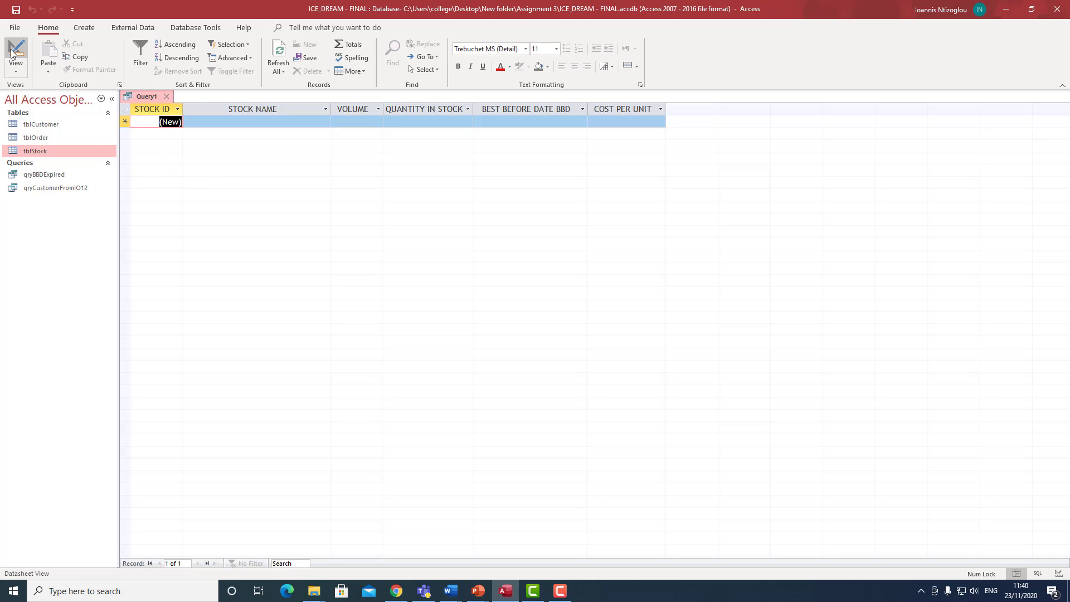
Return the stock query to Design View, change the STOCK NAME criterion to the wildcard pattern *milk*, and run it.
click(16, 66)
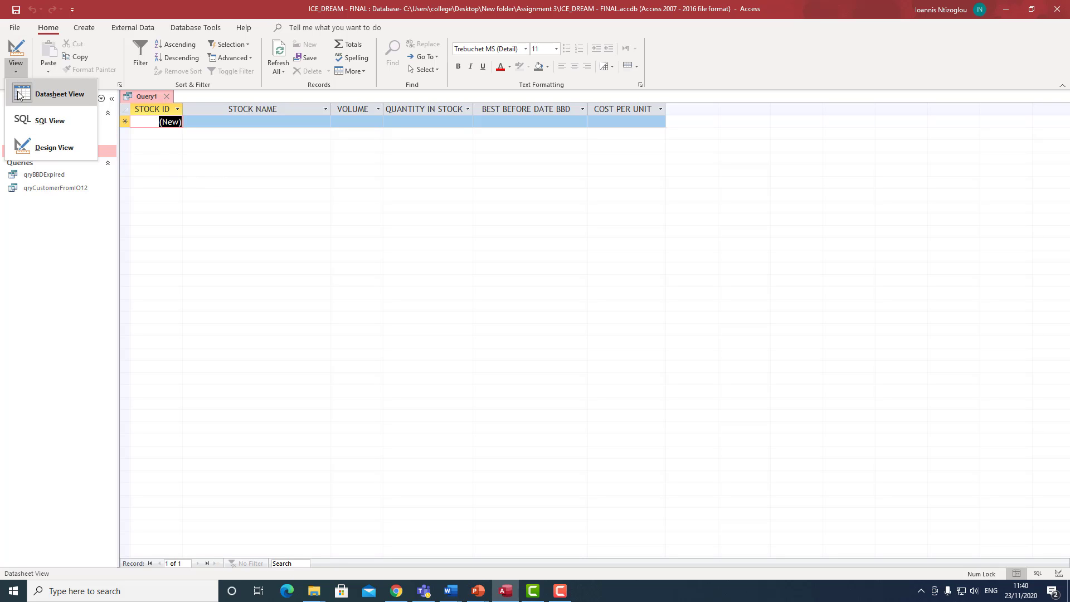
click(37, 147)
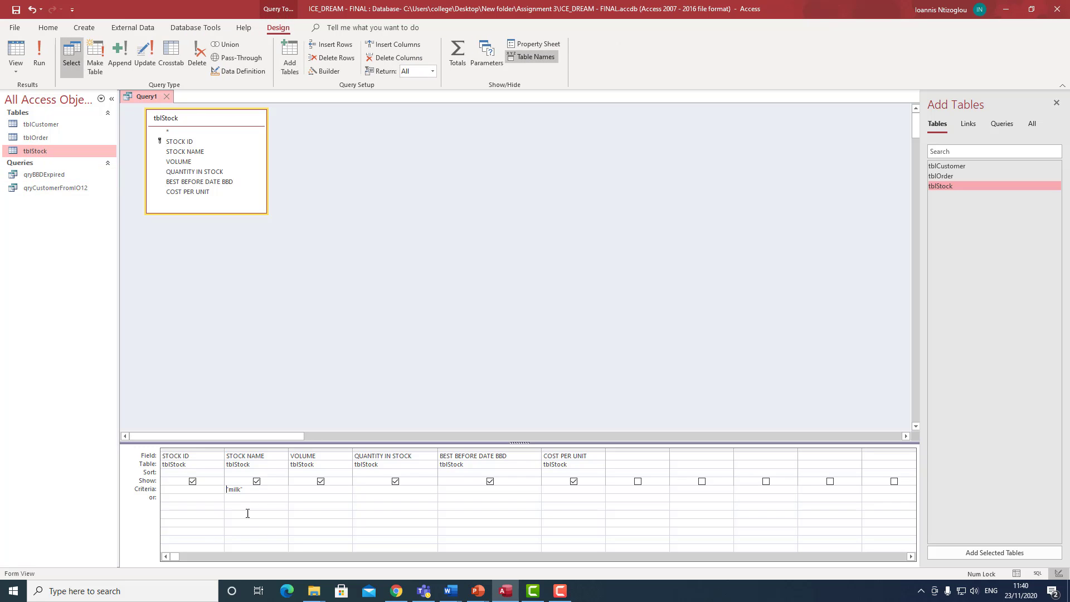
double_click(244, 489)
text(*milk*/)
drag(252, 490, 240, 493)
double_click(235, 489)
click(230, 490)
click(48, 59)
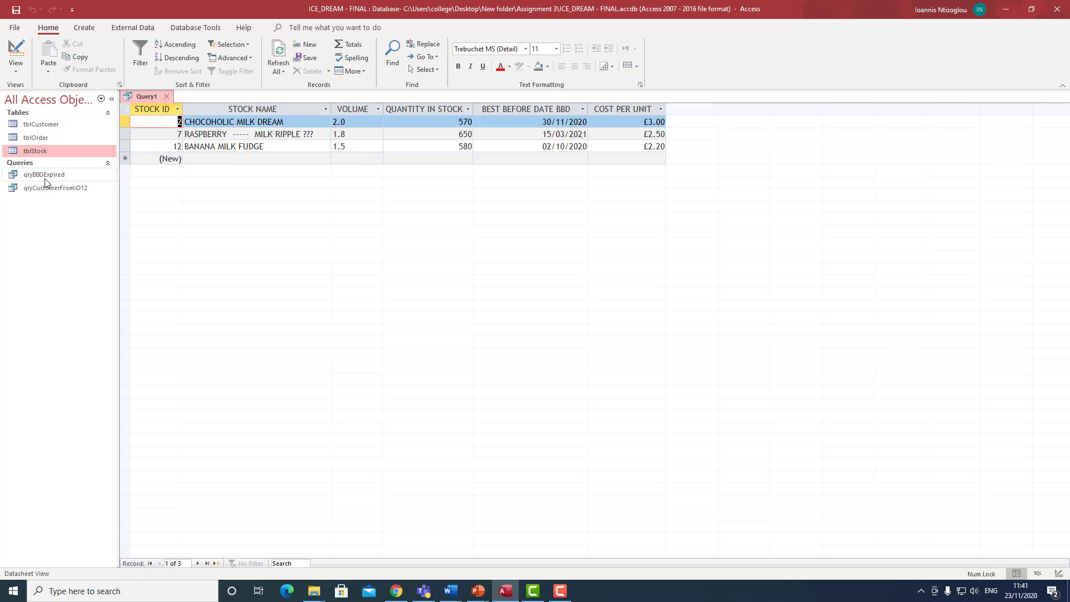
Open tblStock and examine which stock names contain MILK to compare them with the query output.
double_click(41, 152)
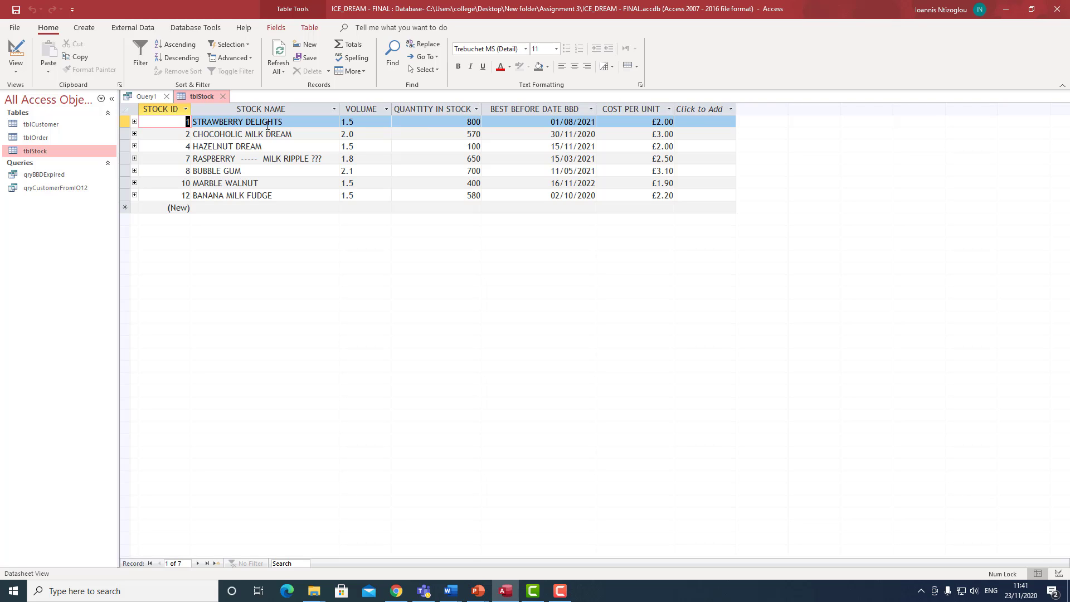
click(236, 133)
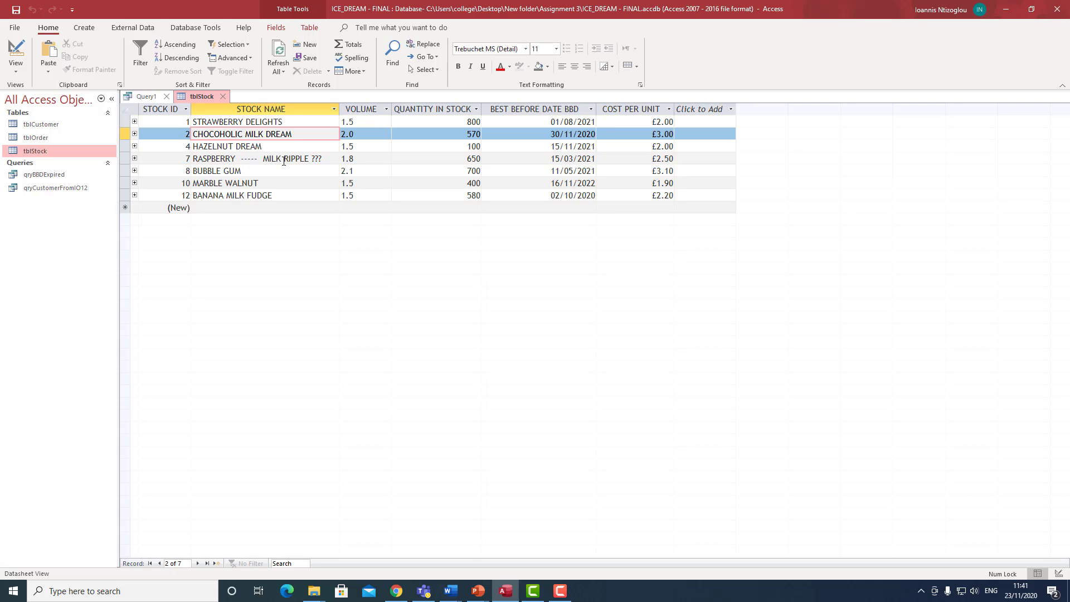
click(237, 171)
click(244, 183)
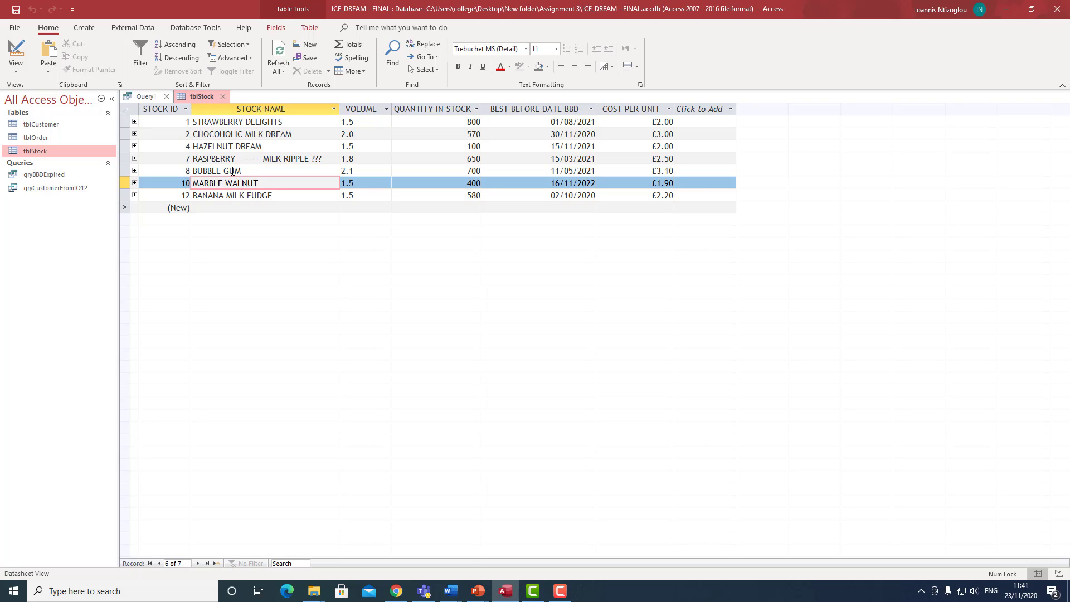
Return to the query filtering stock names for MILK and save it as qryMilkIcescream.
click(234, 195)
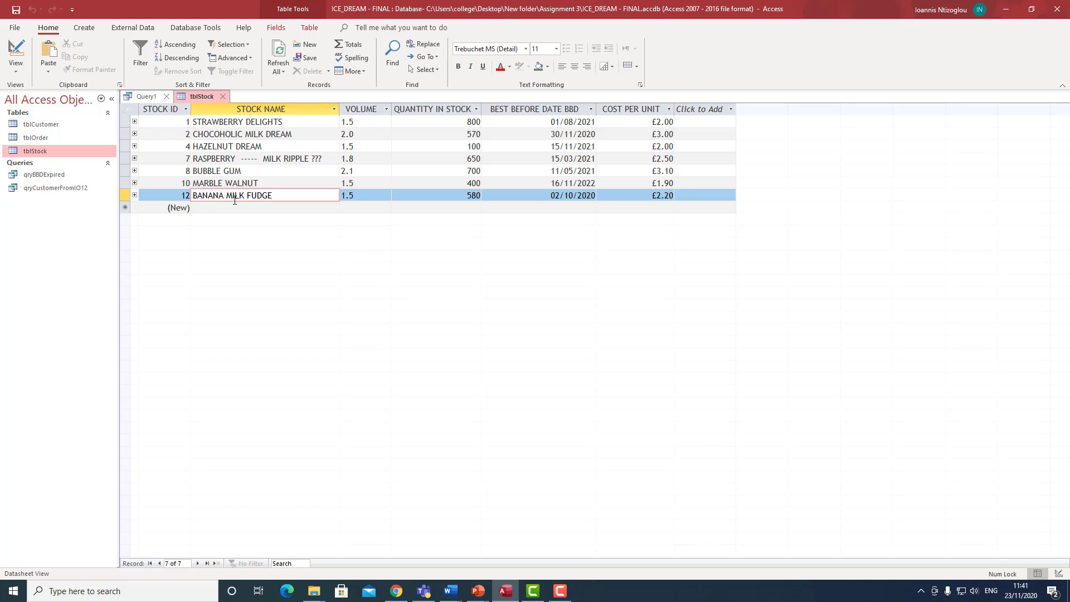
click(156, 94)
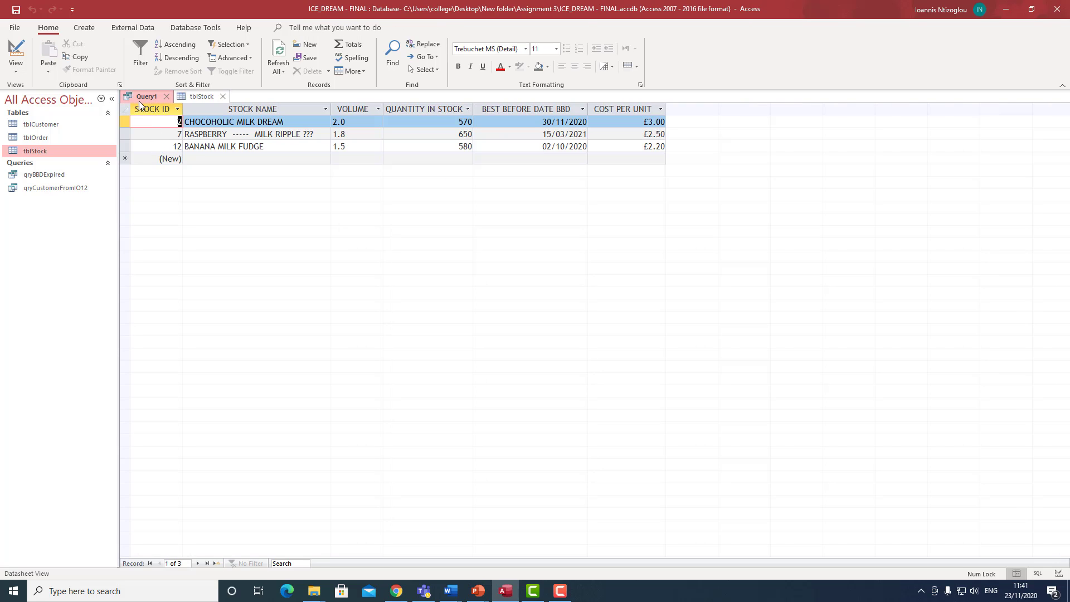
right_click(140, 96)
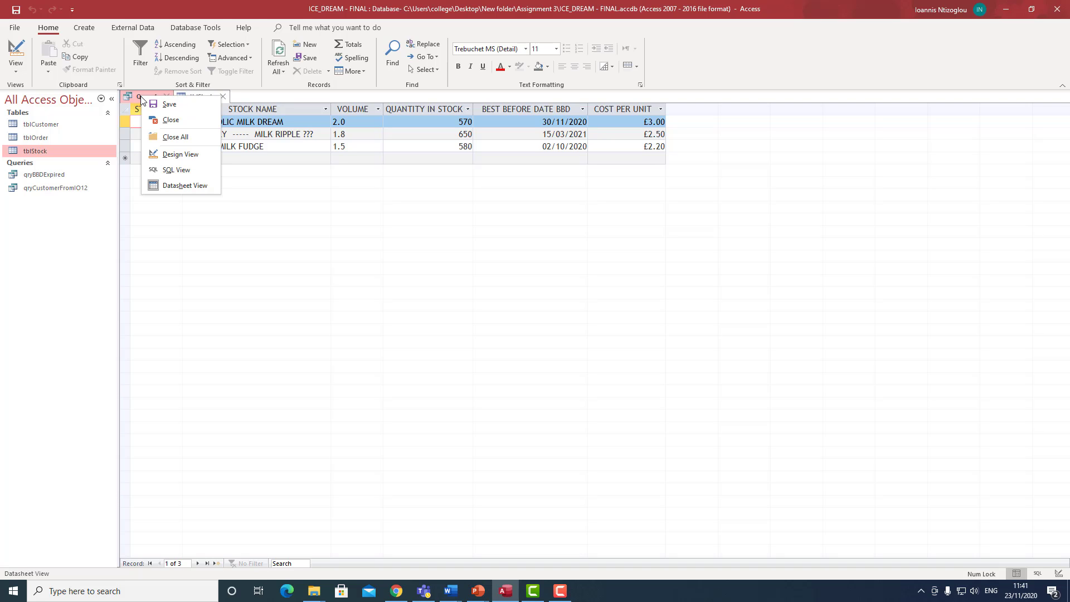
click(158, 109)
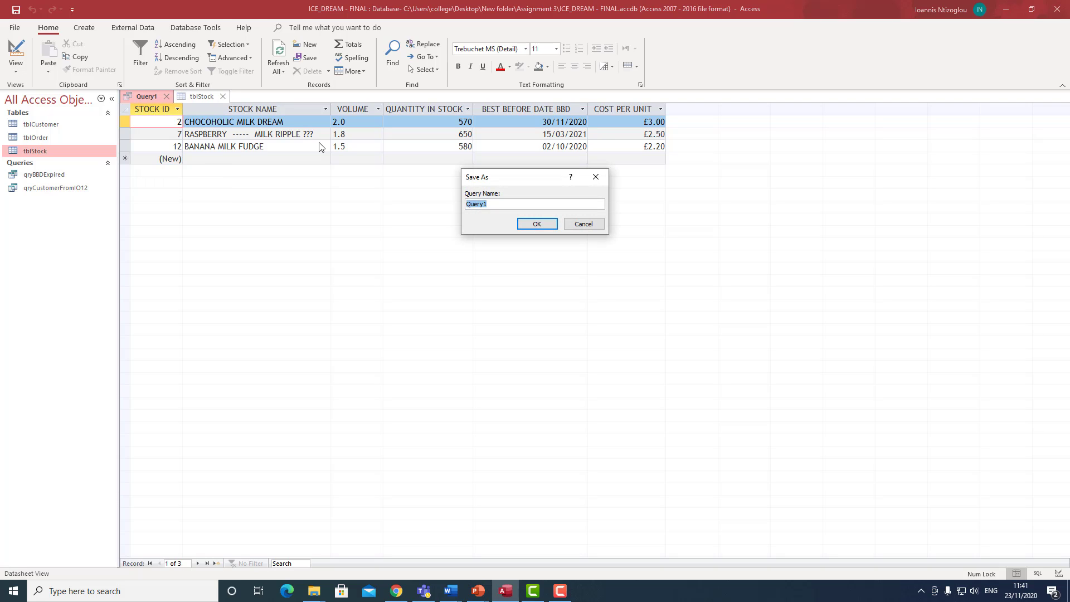
text(q)
key(BackSpace)
key(BackSpace)
text(am)
click(537, 224)
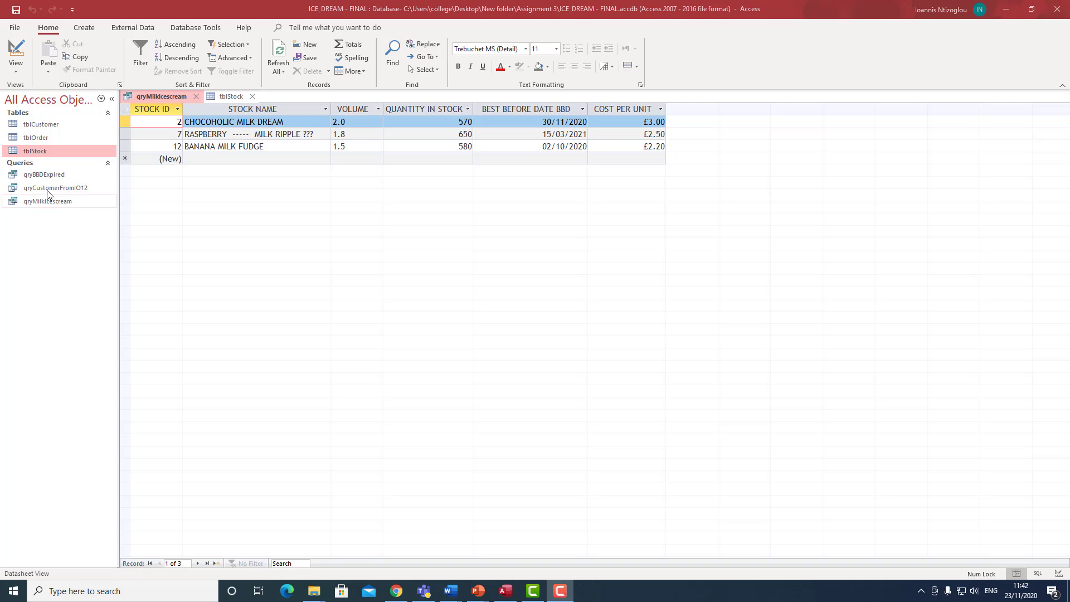
Set STOCK NAME to sort descending in the design of qryMilkIcescream, checking the required order against the PowerPoint slide.
click(15, 71)
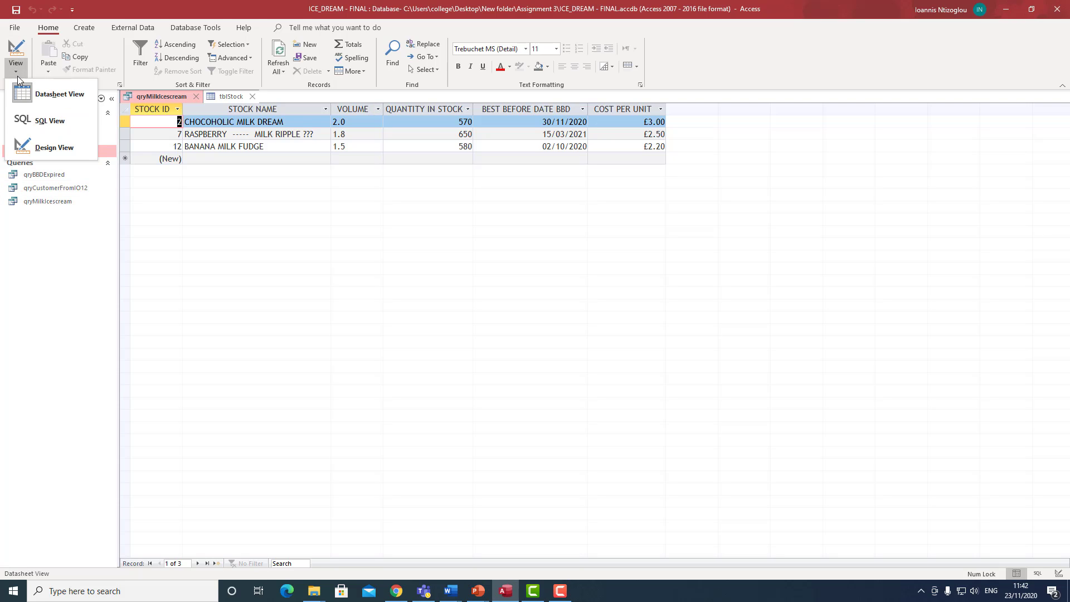
click(36, 154)
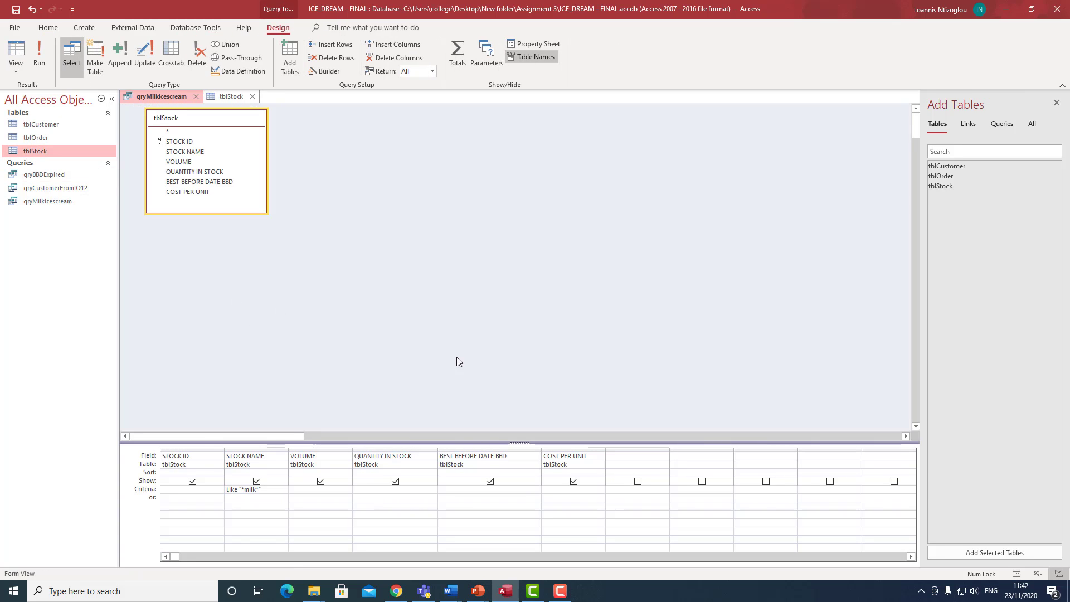
click(282, 473)
click(245, 489)
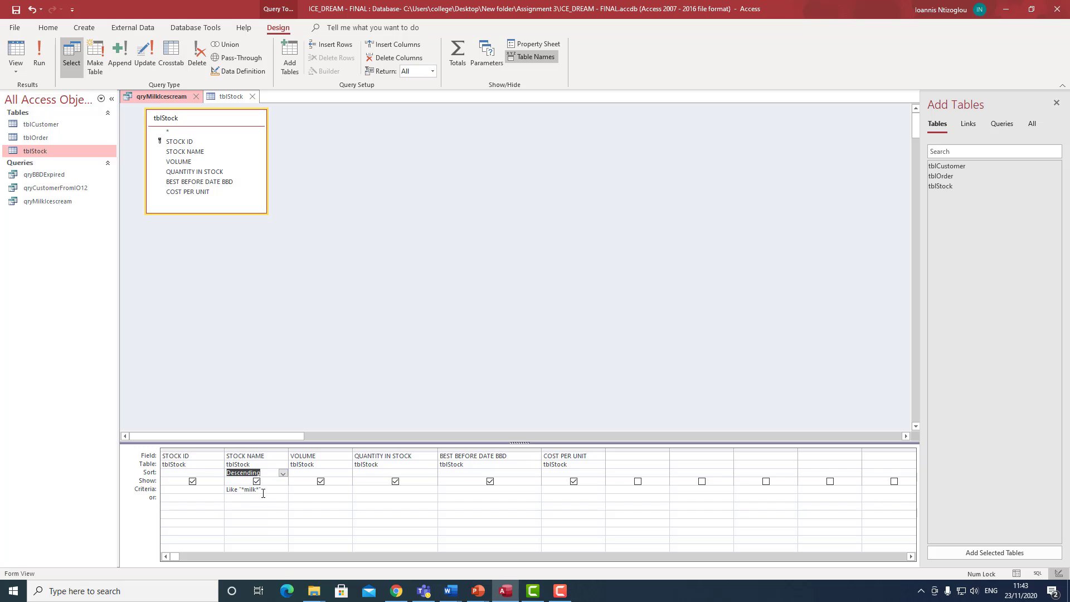
mouse_move(475, 596)
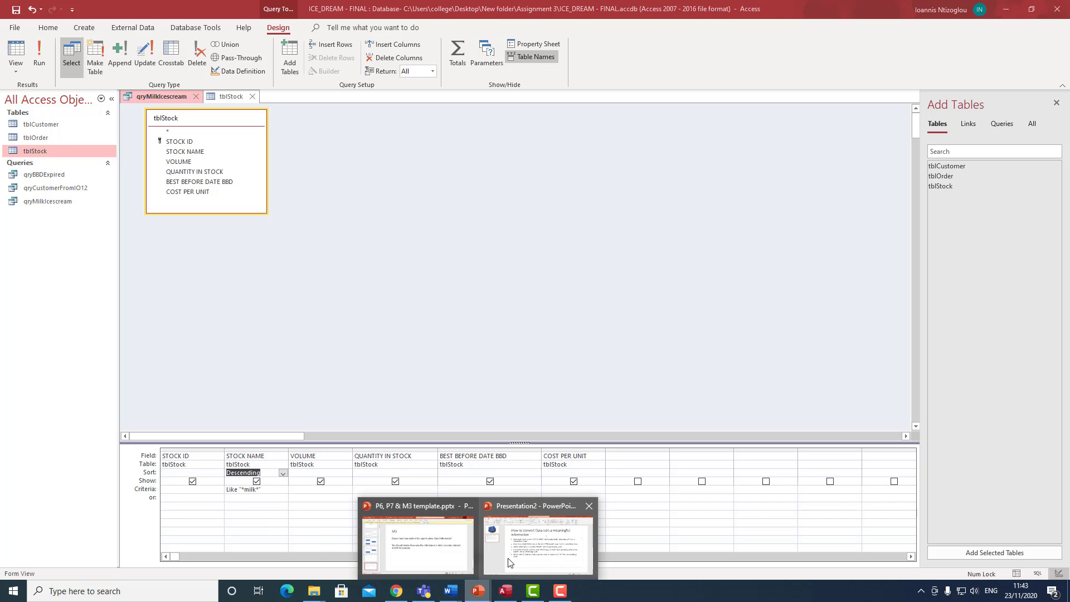
click(538, 529)
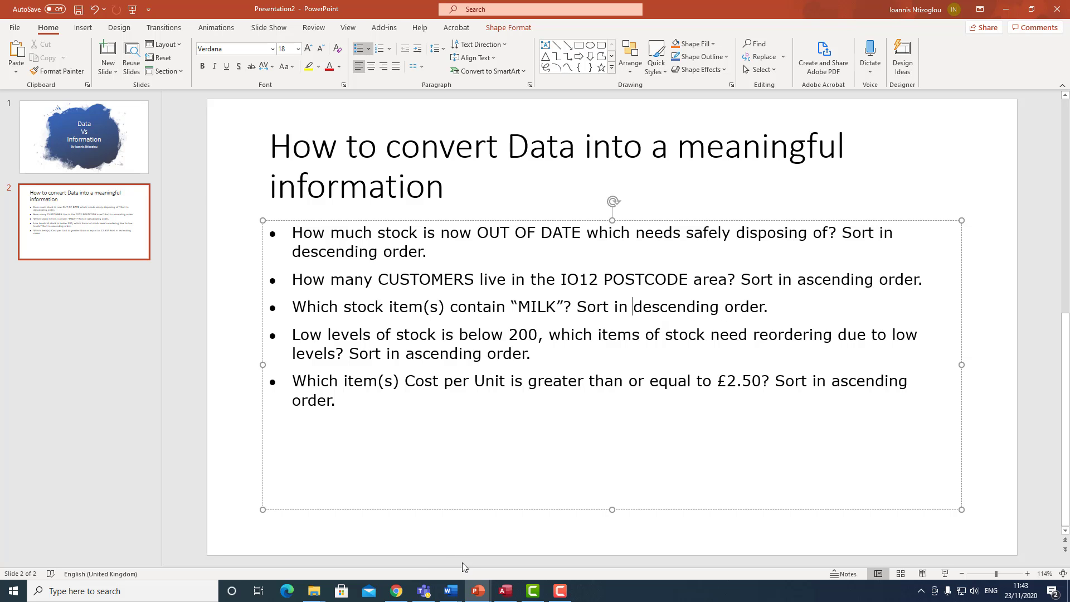
click(1006, 9)
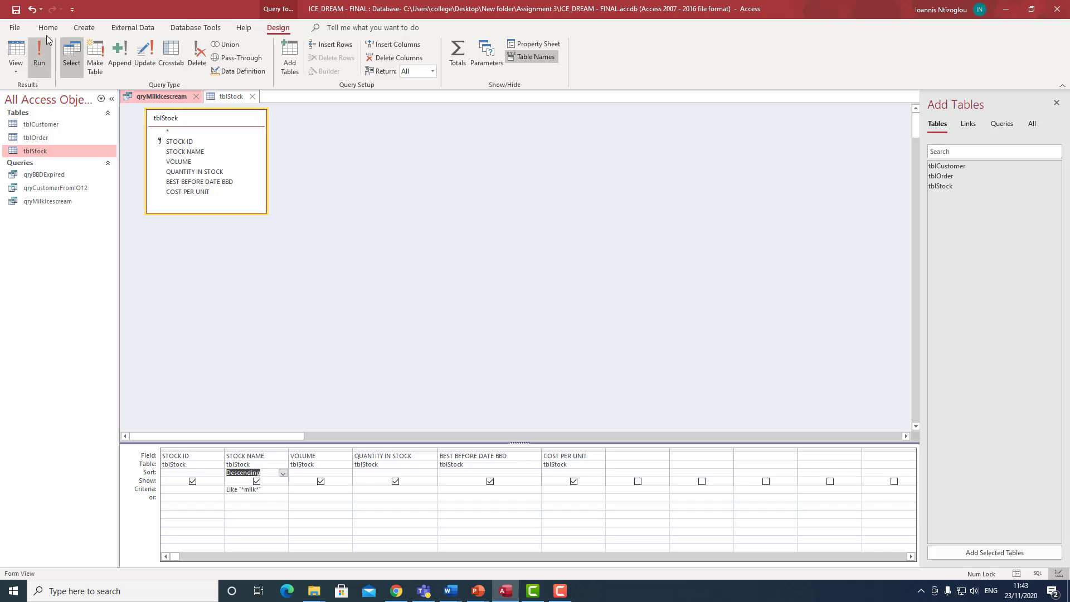
Save and close qryMilkIcescream, close tblStock, and reopen the query to review its sorted output before closing it.
click(15, 10)
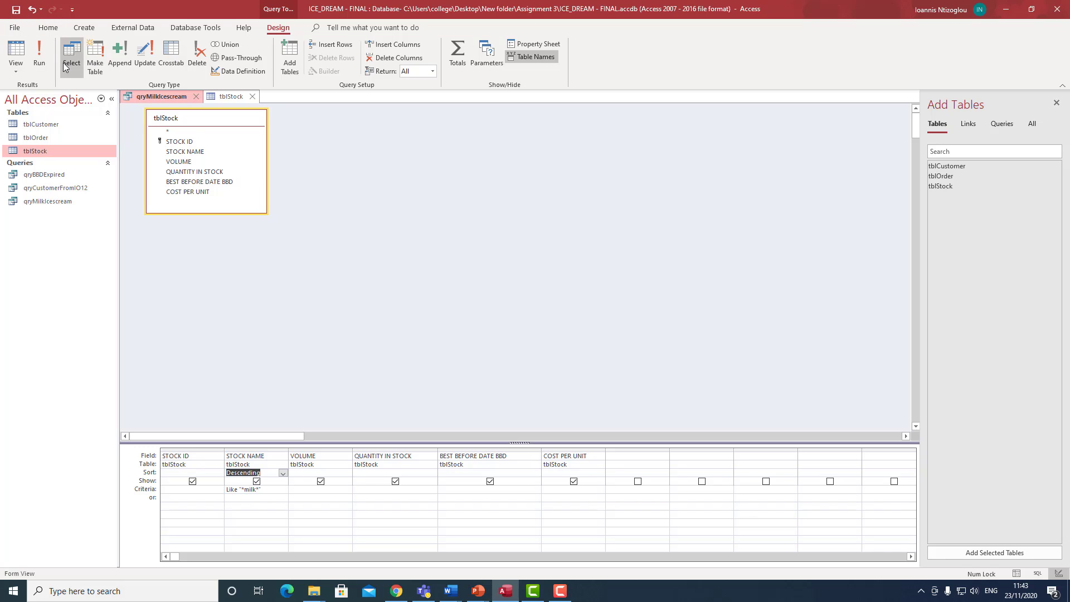
click(196, 97)
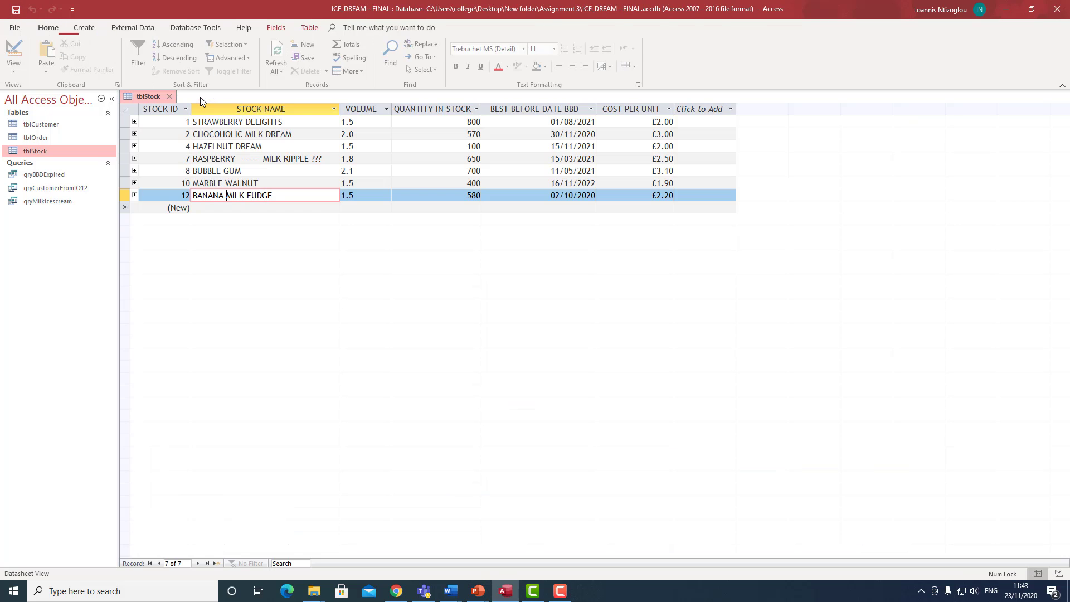
click(169, 96)
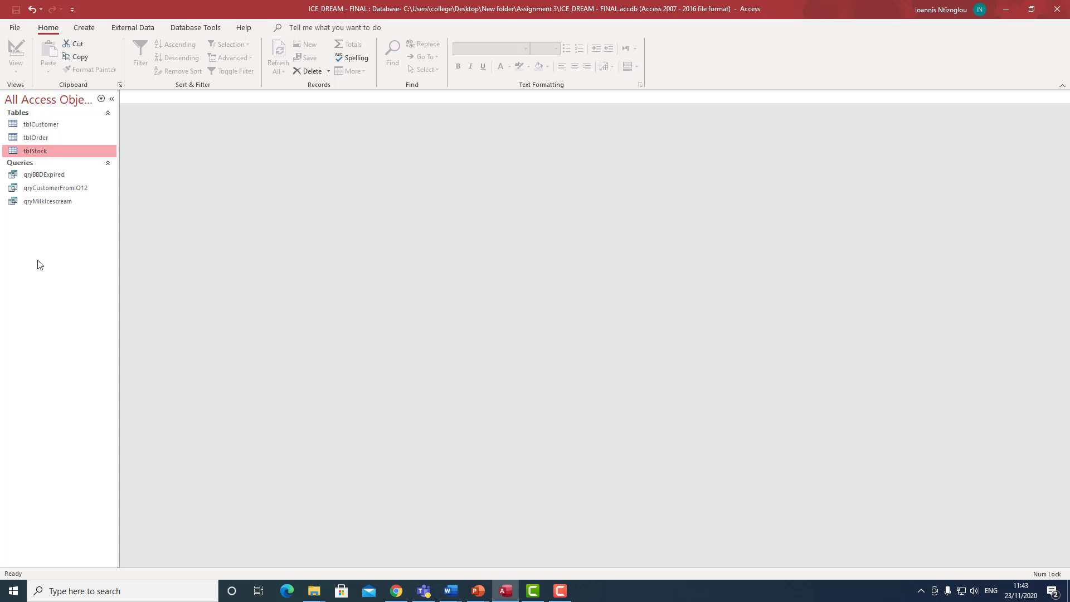
double_click(47, 202)
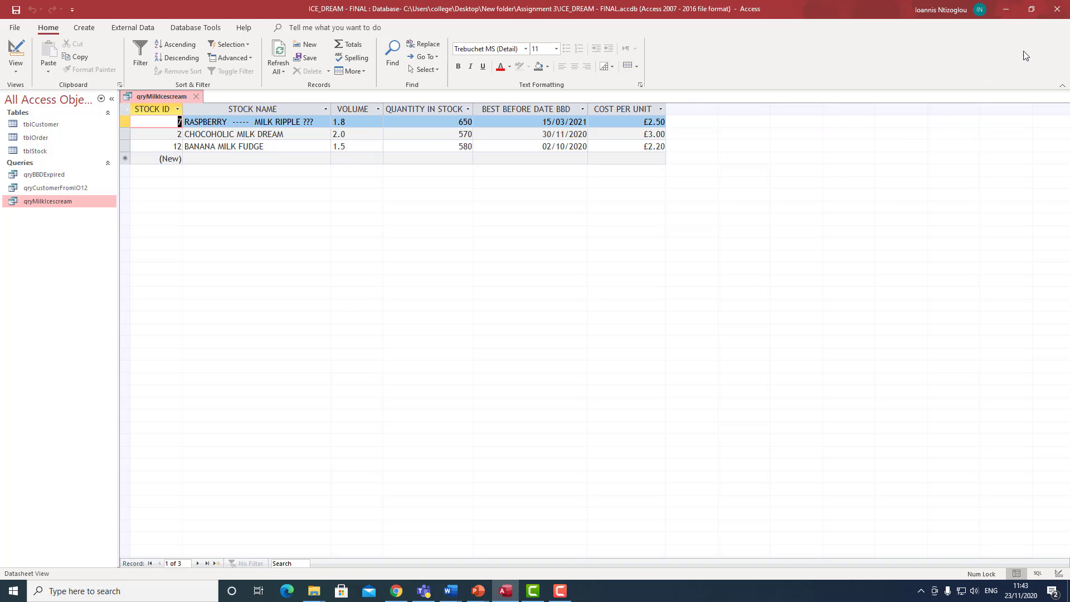
click(196, 97)
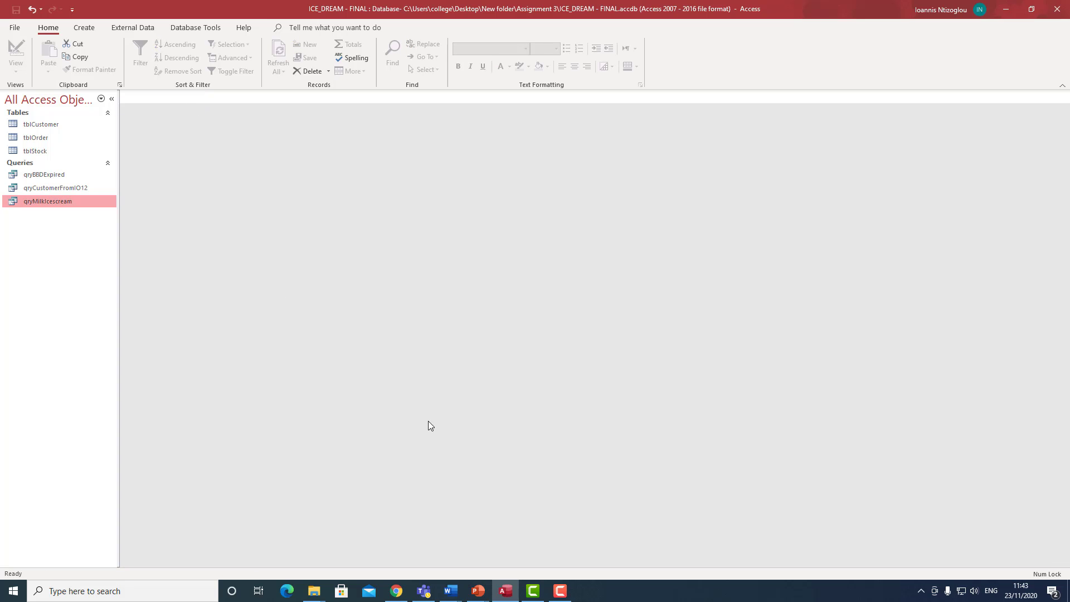
Read the low-stock question on the PowerPoint slide, and start a new Access query design based on tblStock.
mouse_move(478, 591)
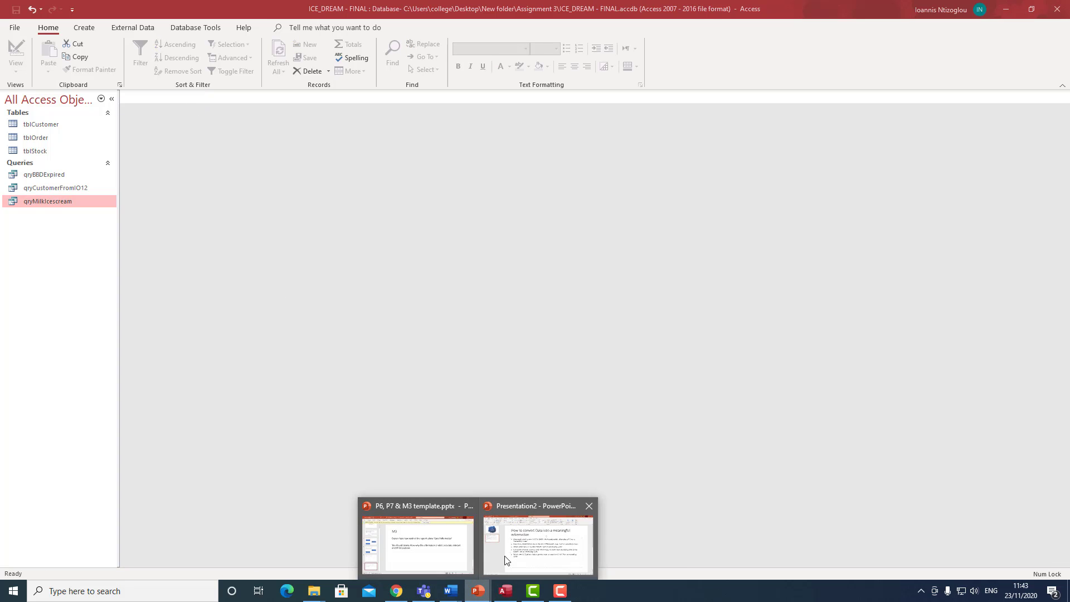
click(507, 560)
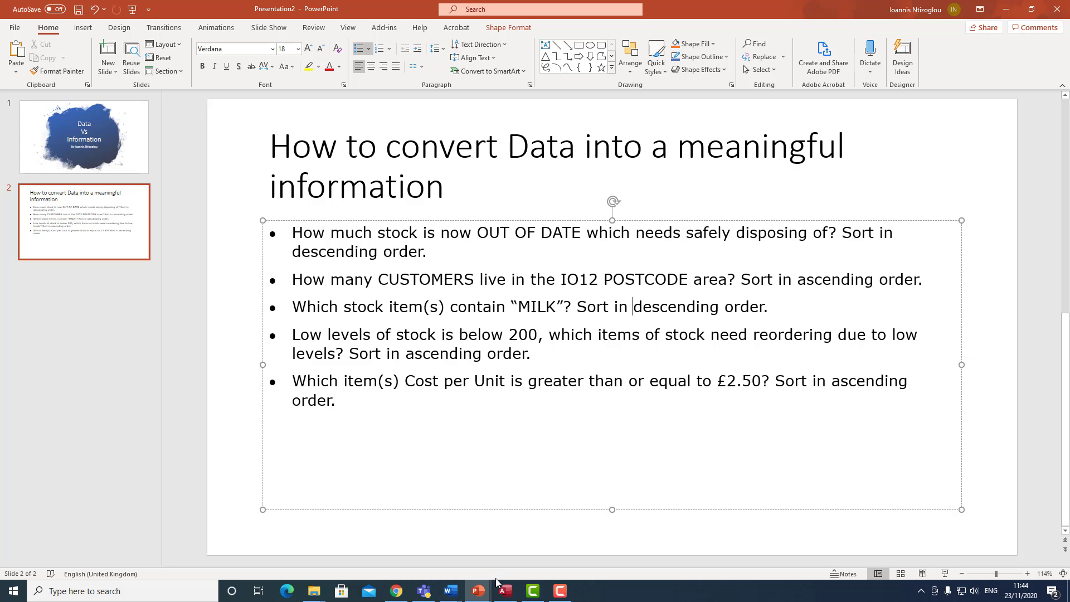
click(1006, 9)
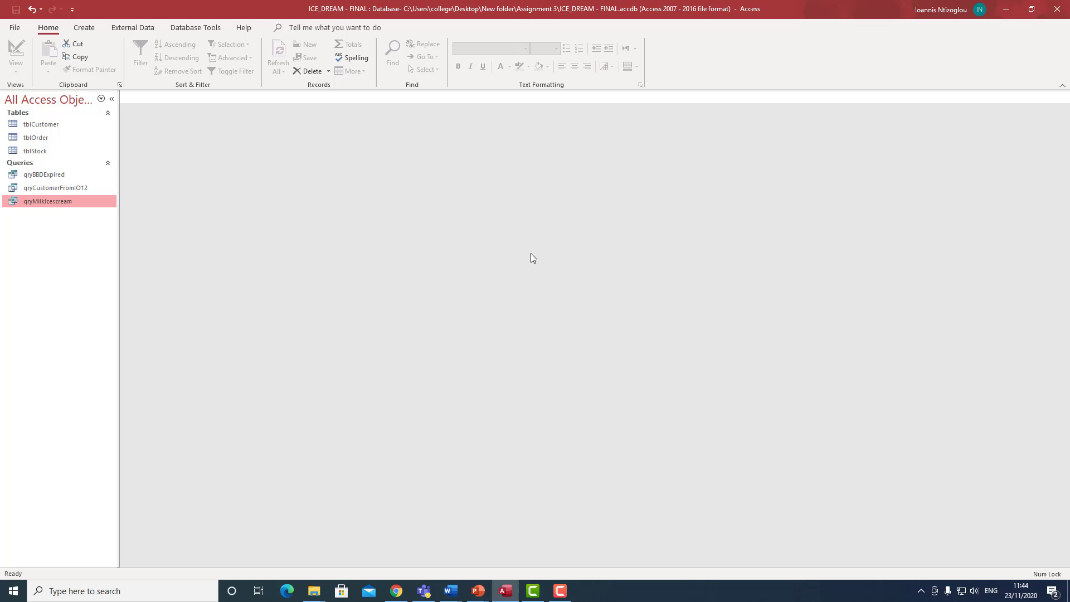
click(88, 30)
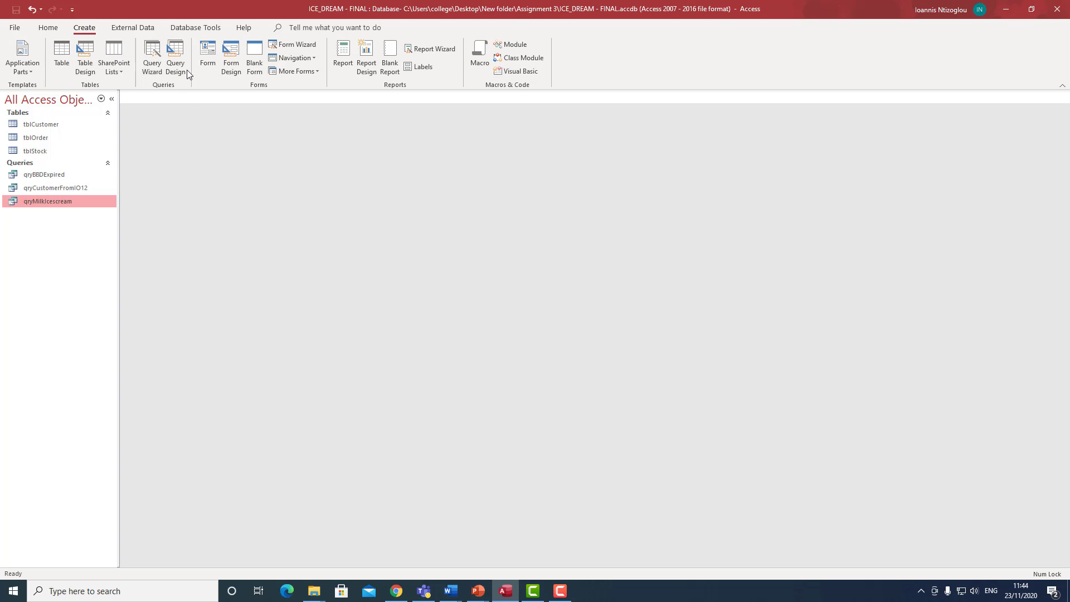
click(68, 142)
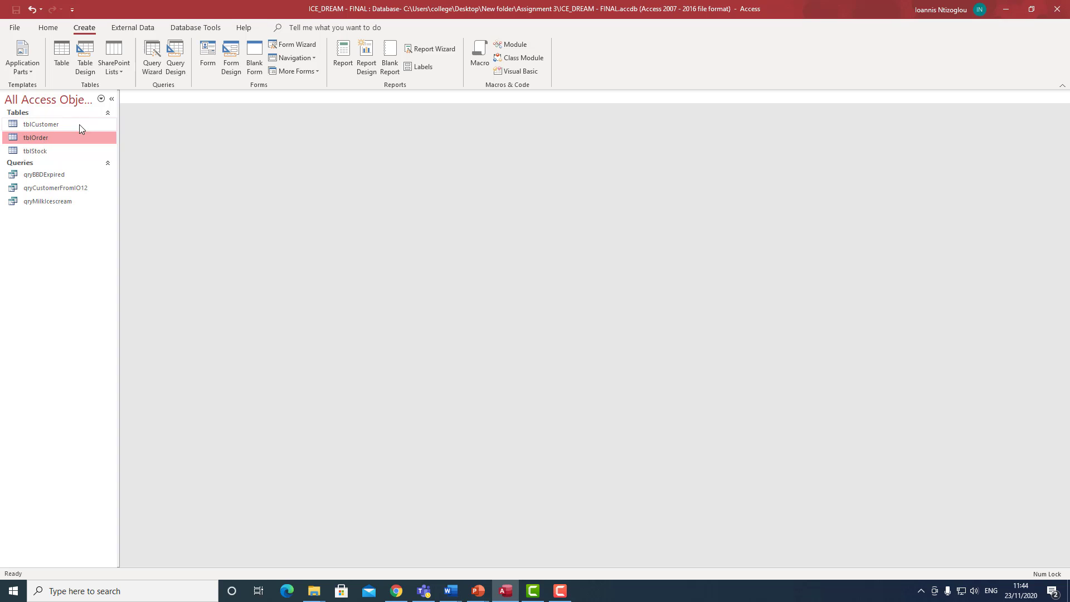
click(175, 61)
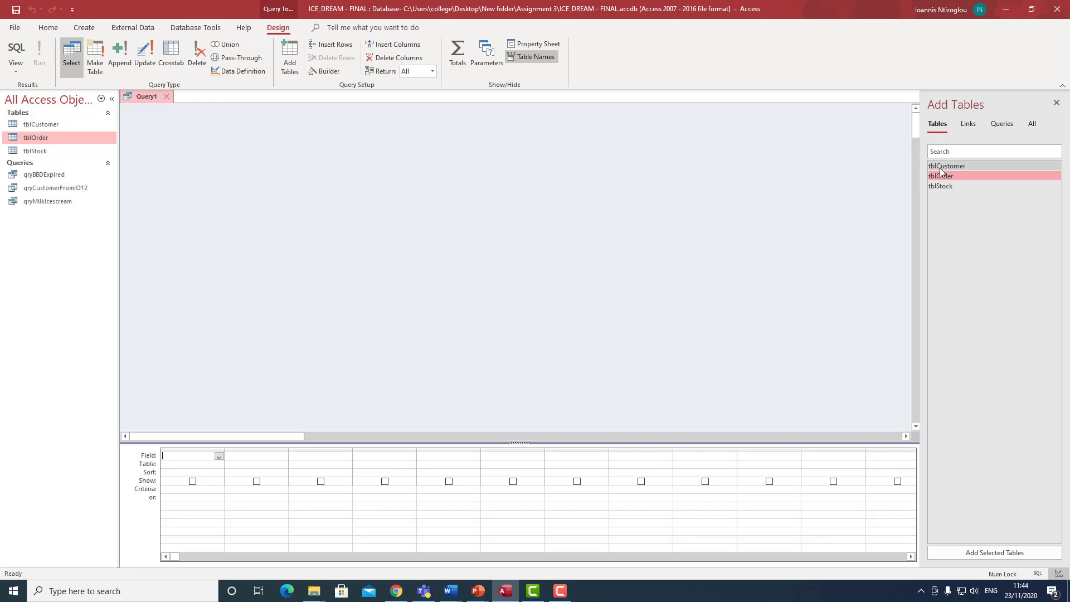
click(995, 125)
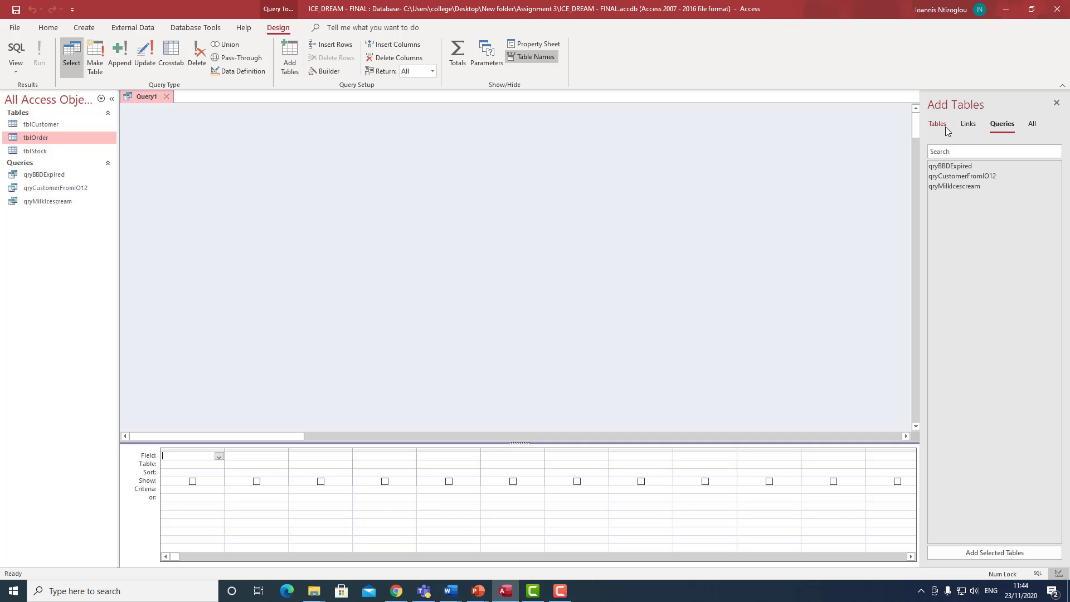
click(937, 123)
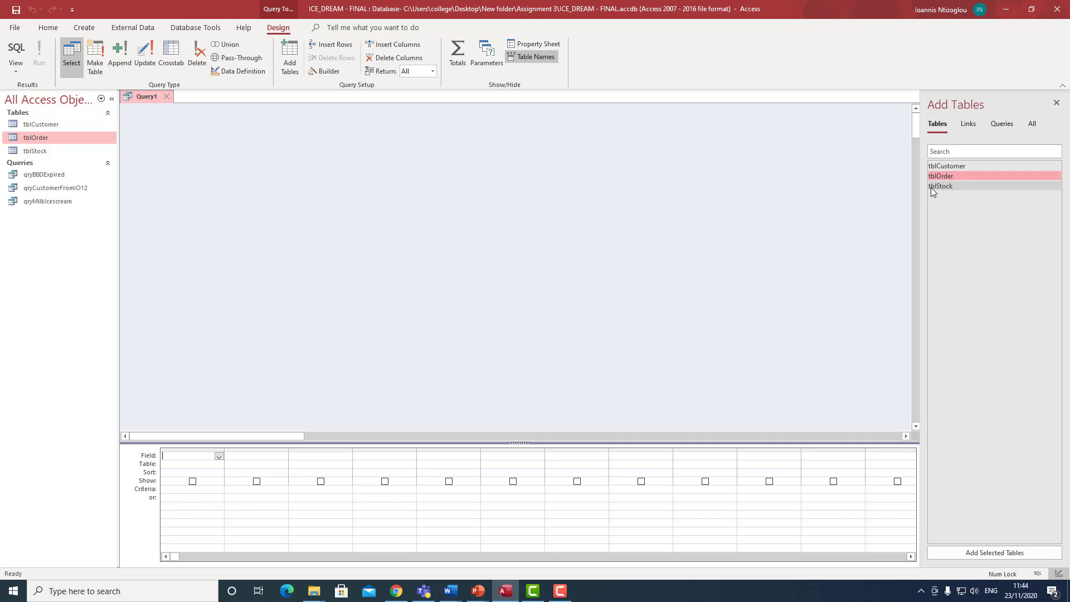
double_click(939, 185)
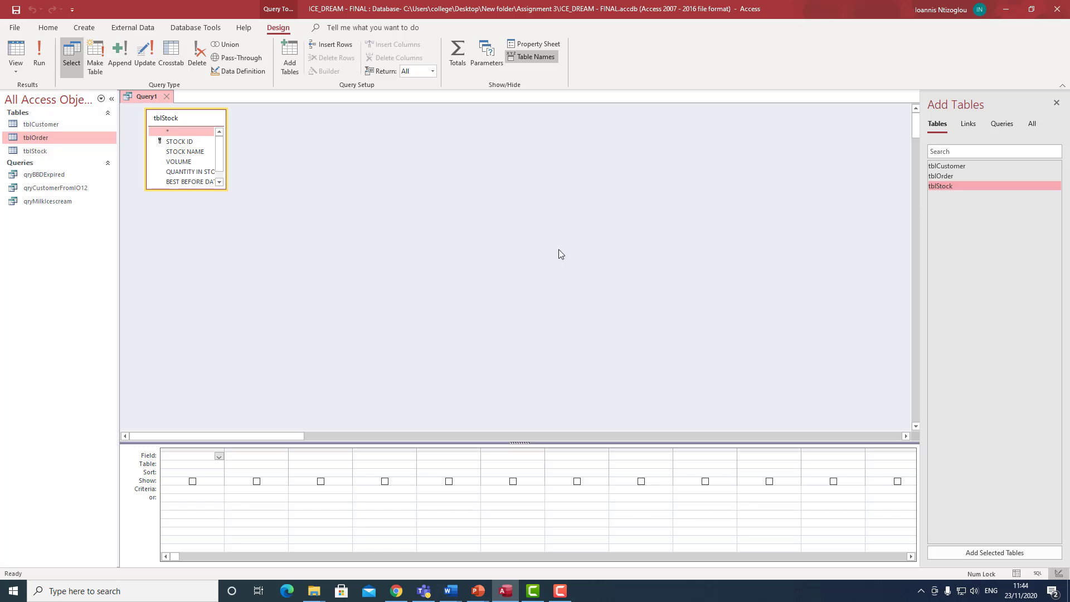
Enlarge the tblStock field list to show every field and add all its fields to the query grid.
drag(227, 190, 285, 232)
click(225, 190)
drag(224, 189, 319, 254)
double_click(174, 120)
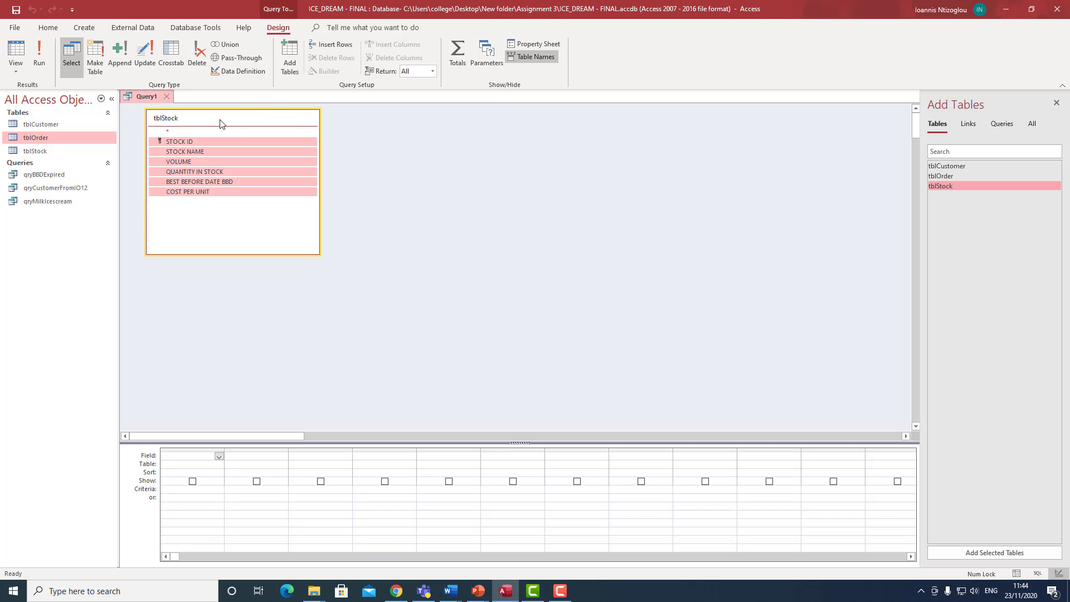
drag(176, 156, 192, 440)
drag(205, 190, 189, 464)
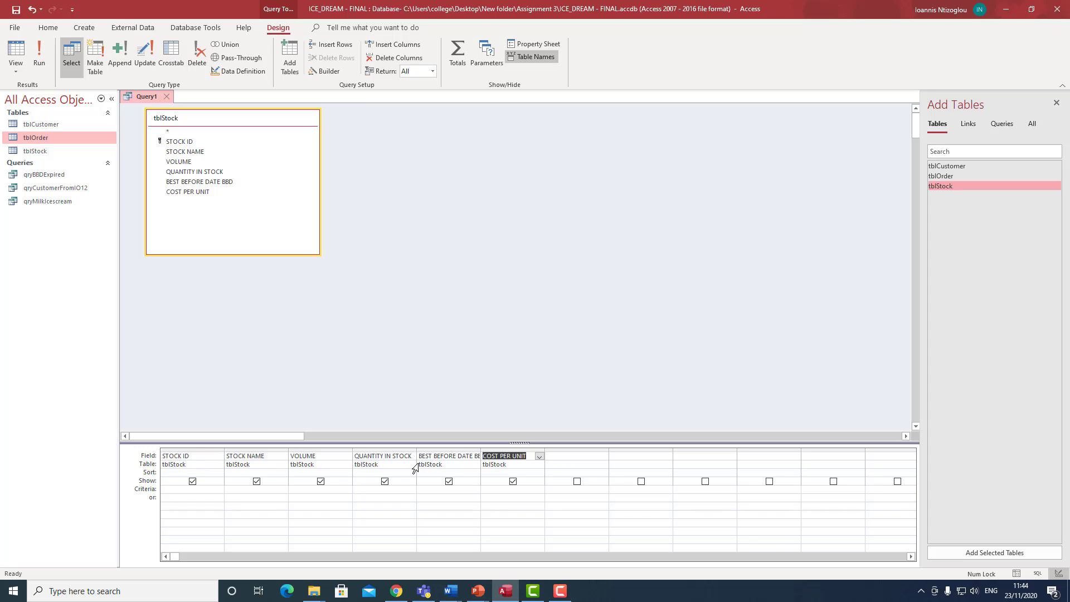
Set the QUANTITY IN STOCK criterion to <200, following the low-stock question in the PowerPoint presentation.
click(381, 488)
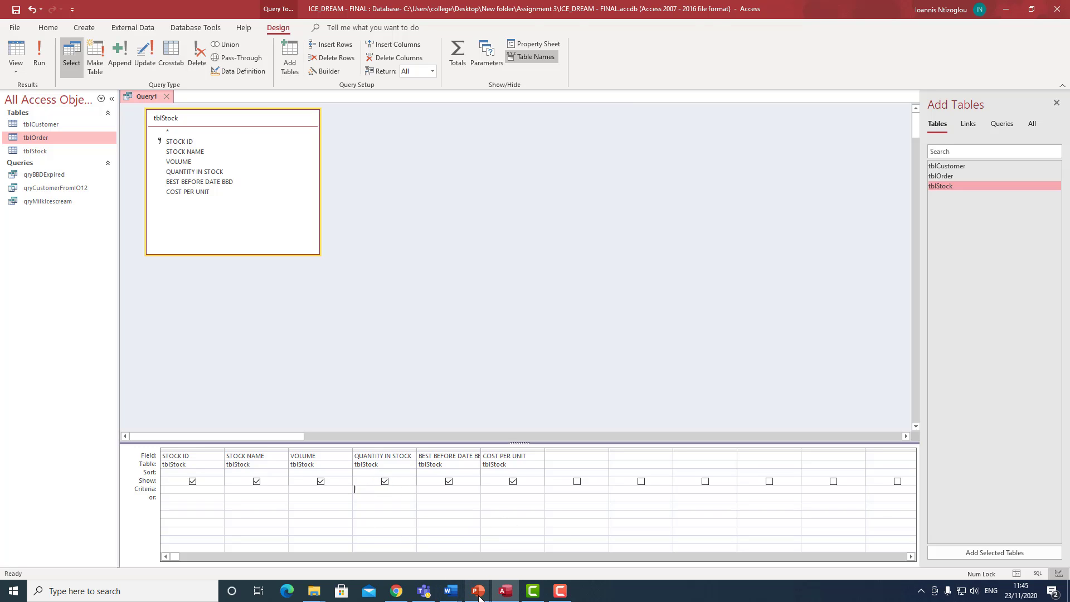
mouse_move(478, 590)
click(535, 551)
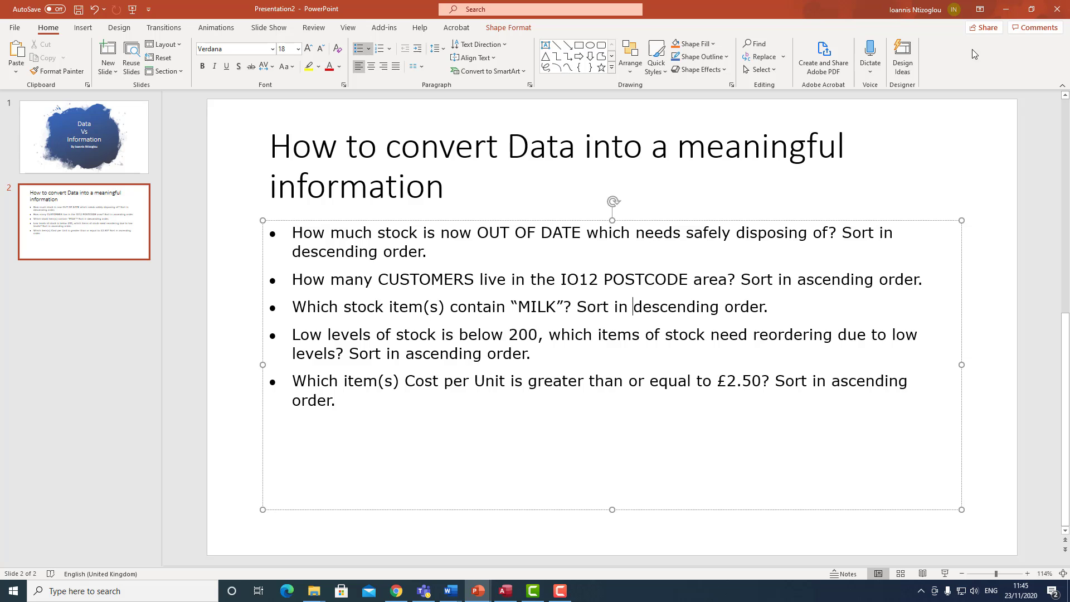
click(1006, 9)
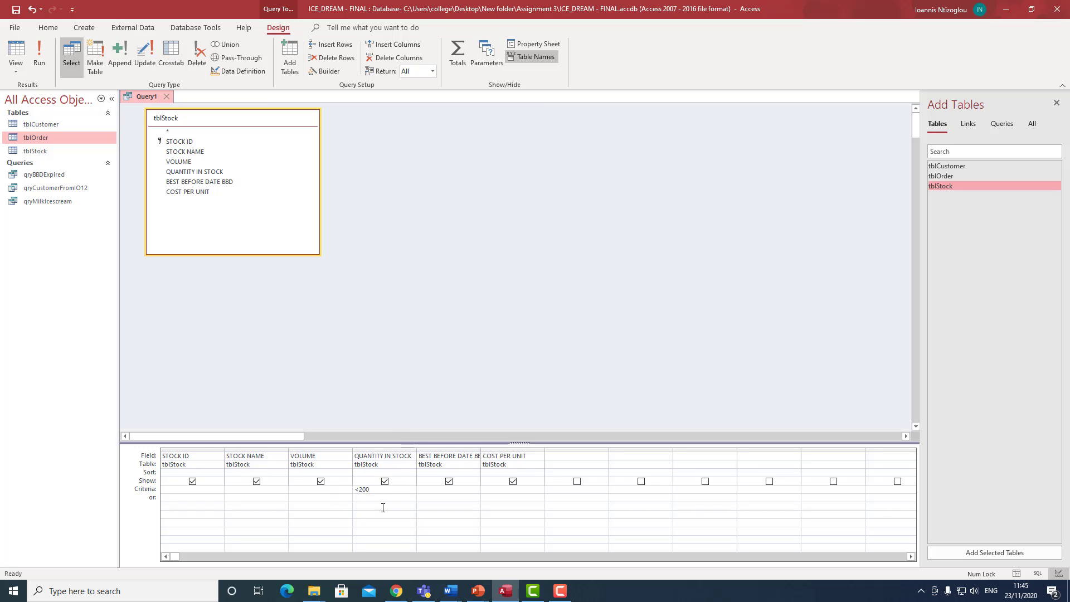
Check the required sort order on the PowerPoint slide, sort QUANTITY IN STOCK ascending, and run the query.
mouse_move(478, 590)
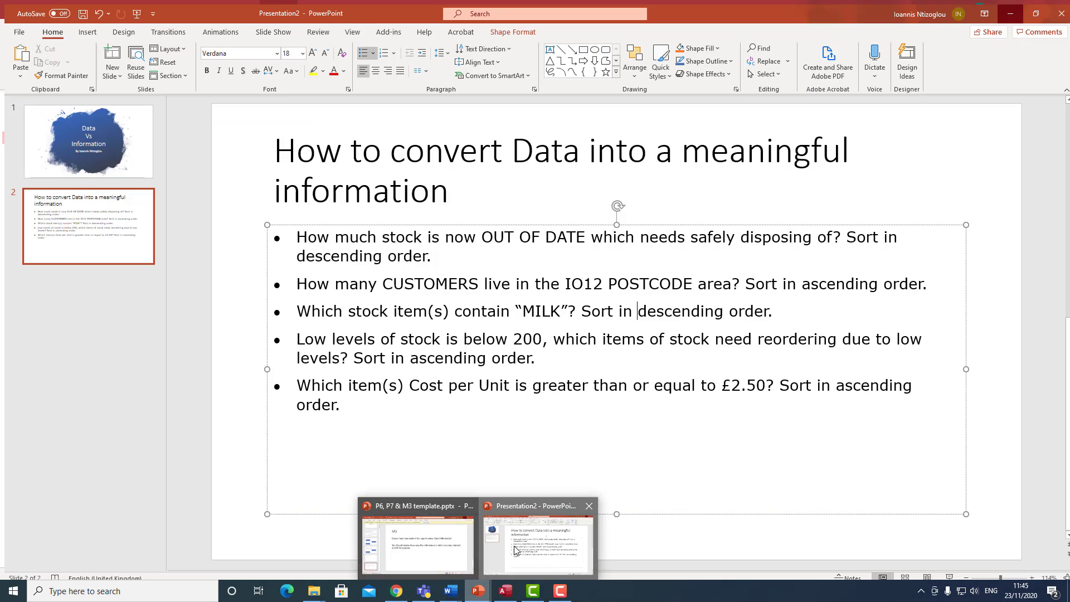
click(497, 555)
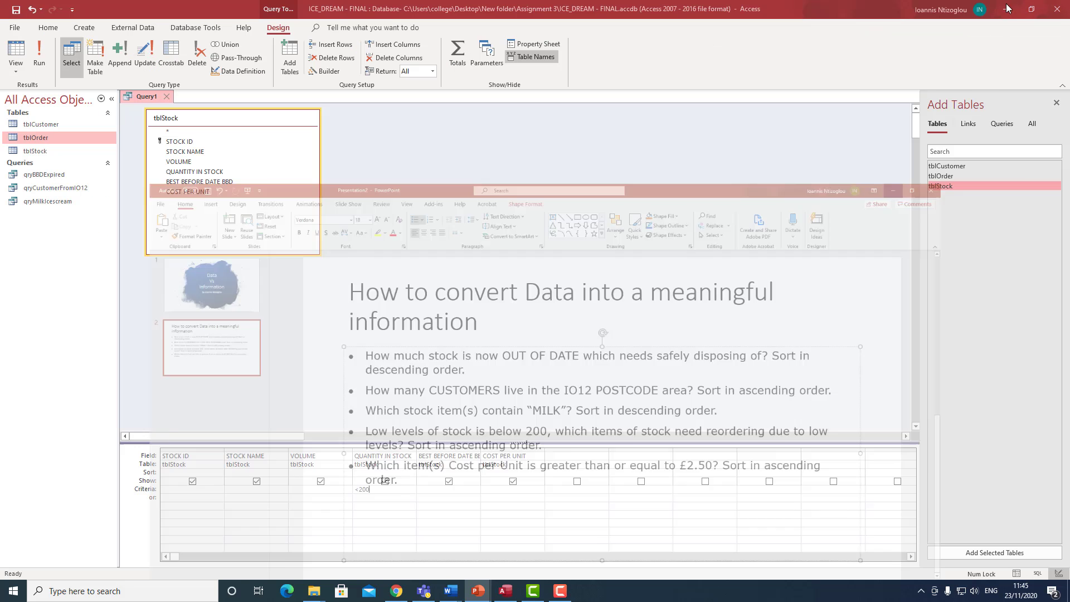
click(1006, 9)
click(409, 473)
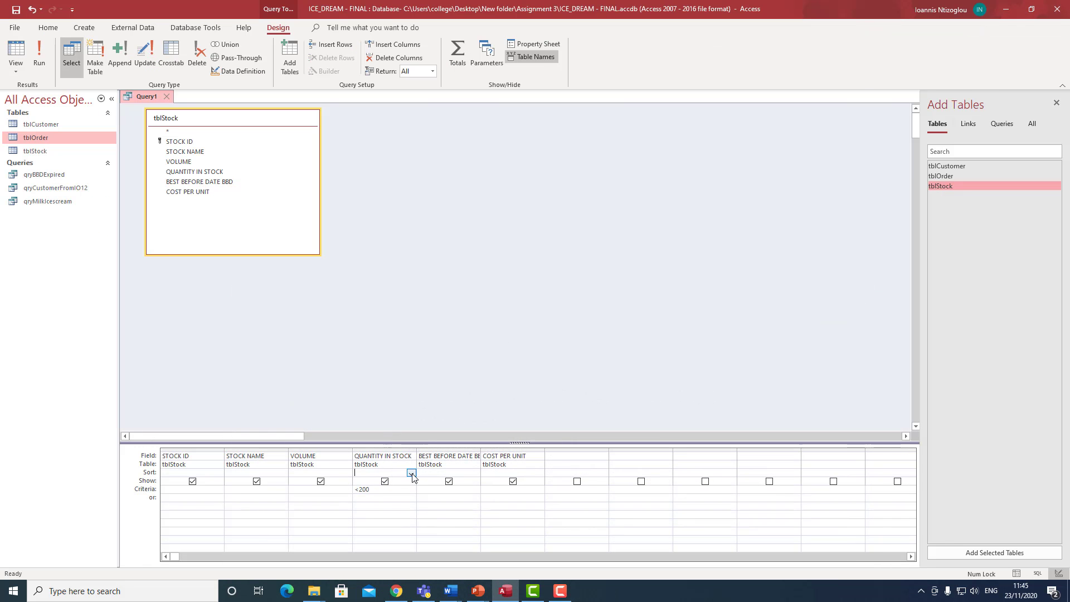
click(411, 472)
click(389, 480)
click(39, 56)
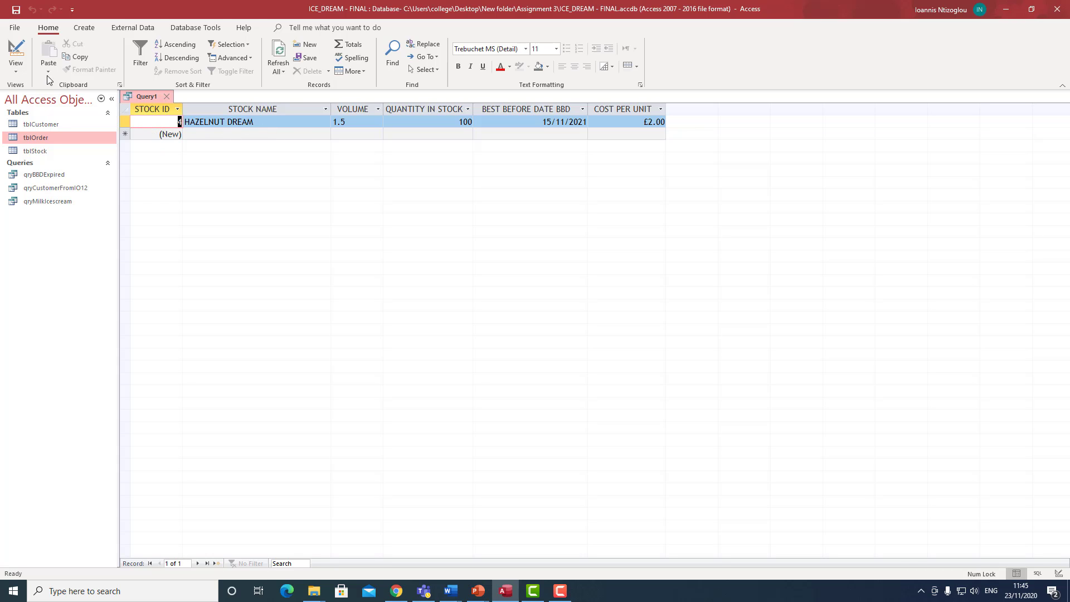
Save the low-stock query as qryReorder and close it.
click(16, 10)
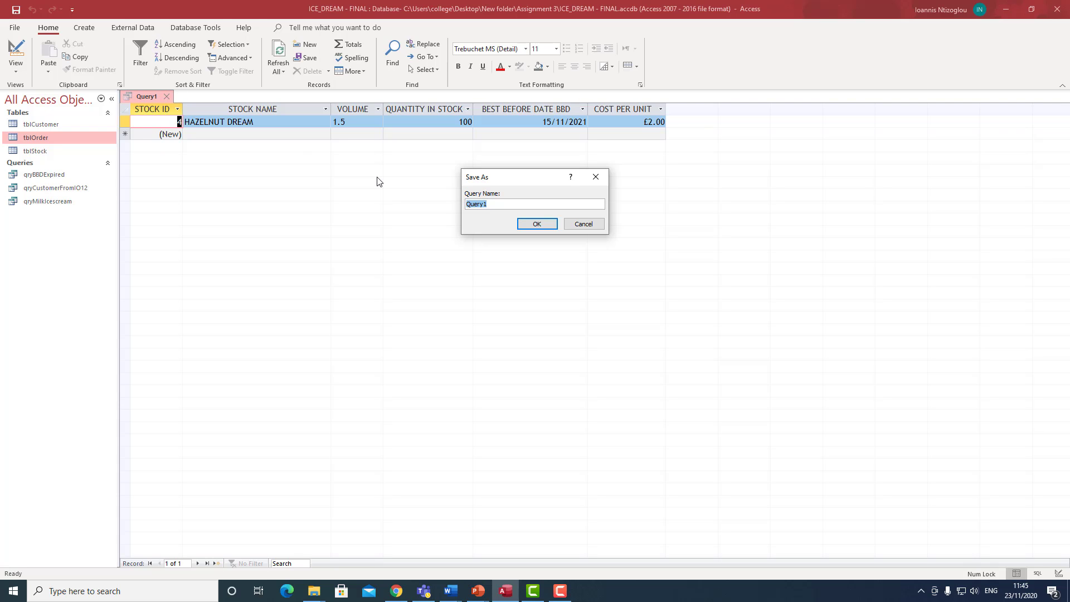
text(qryReorder)
click(533, 223)
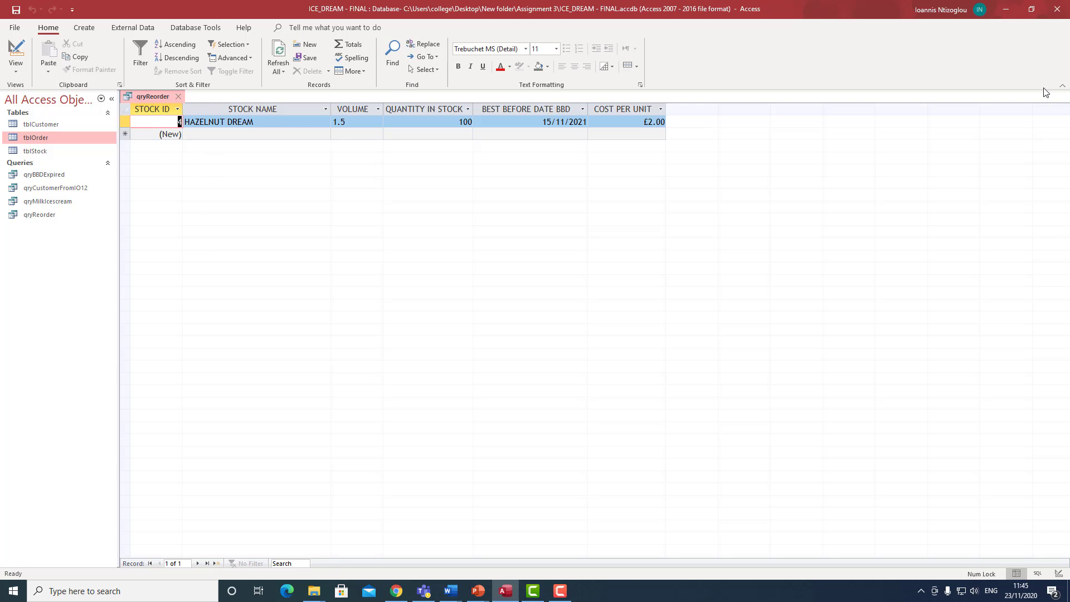
click(178, 97)
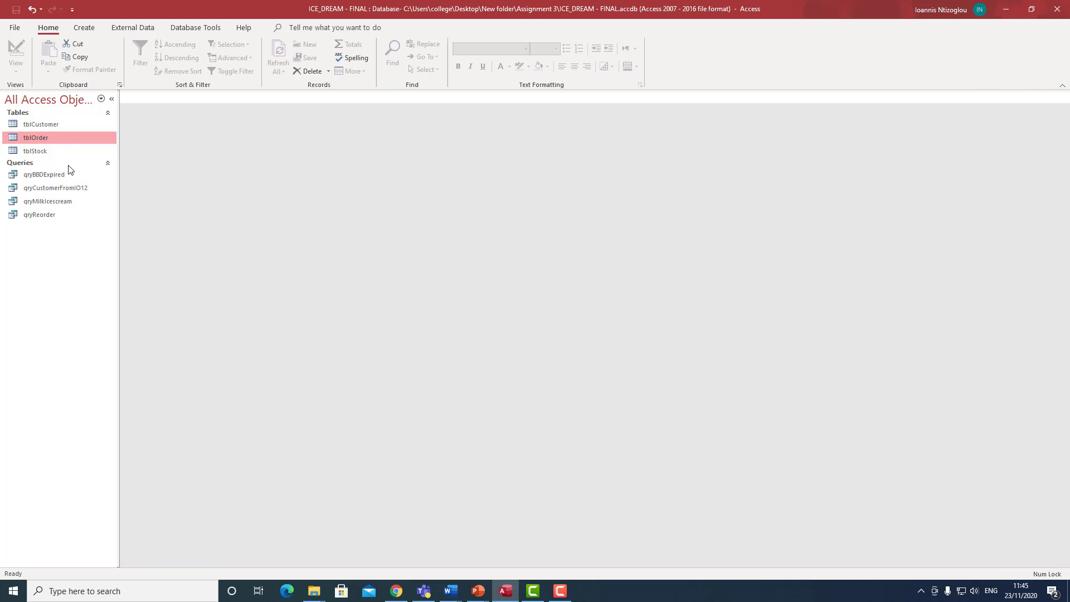
In tblStock, set QUANTITY IN STOCK to 150 for MARBLE WALNUT and 180 for BANANA MILK FUDGE, then close the table.
double_click(45, 150)
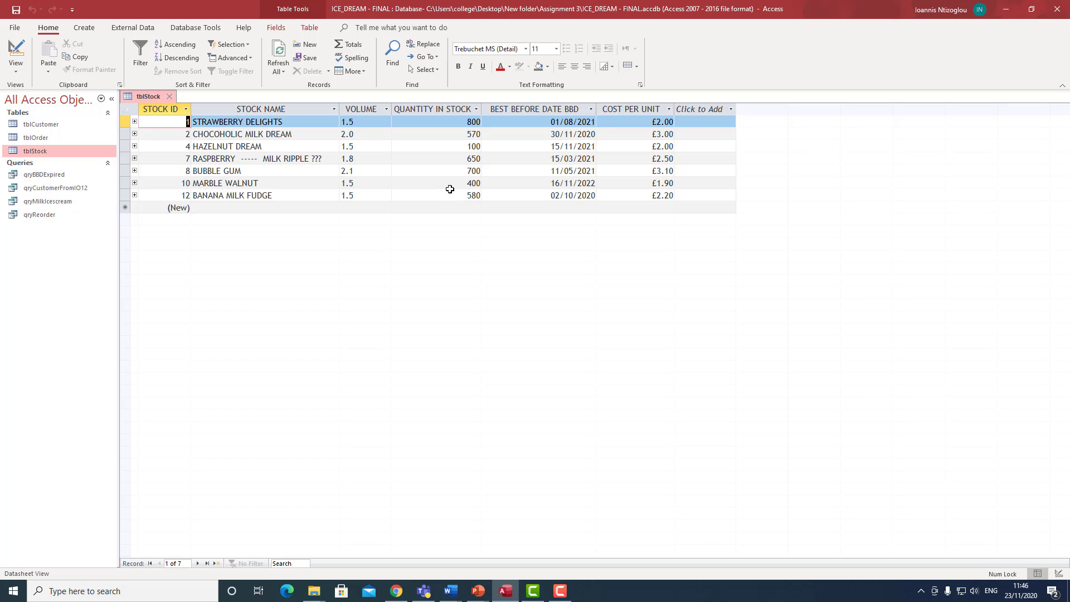
double_click(475, 183)
click(459, 185)
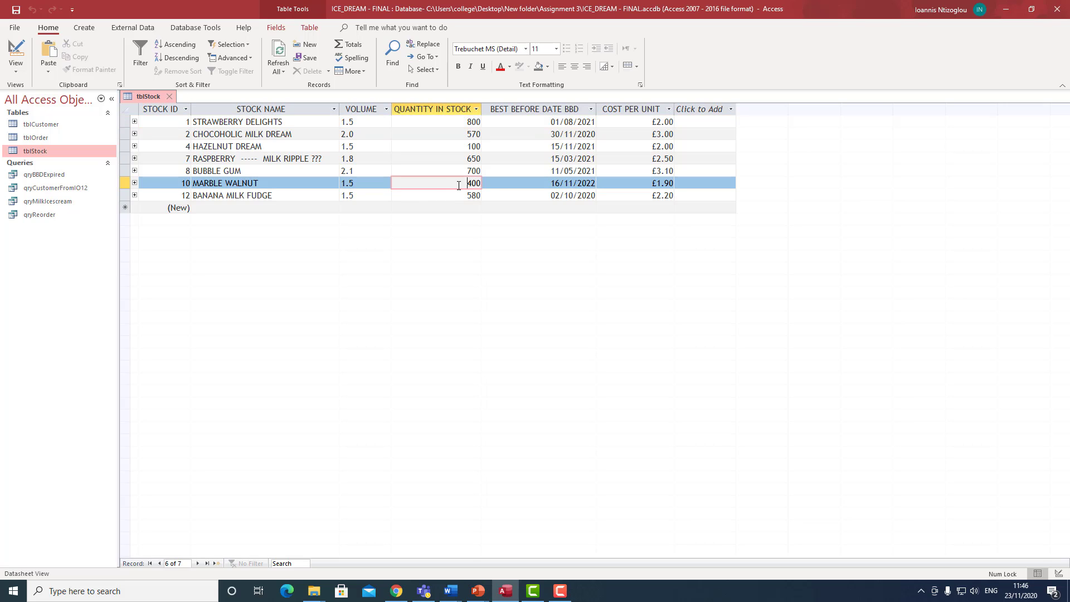
double_click(468, 185)
text(10)
key(BackSpace)
text(50)
drag(466, 193, 469, 195)
text(1)
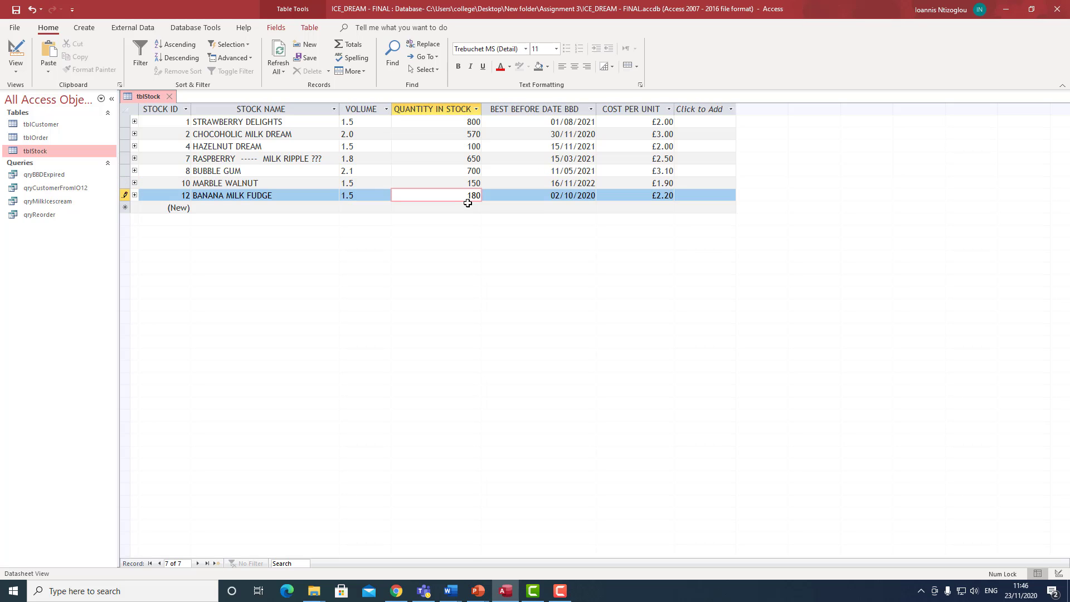
click(169, 96)
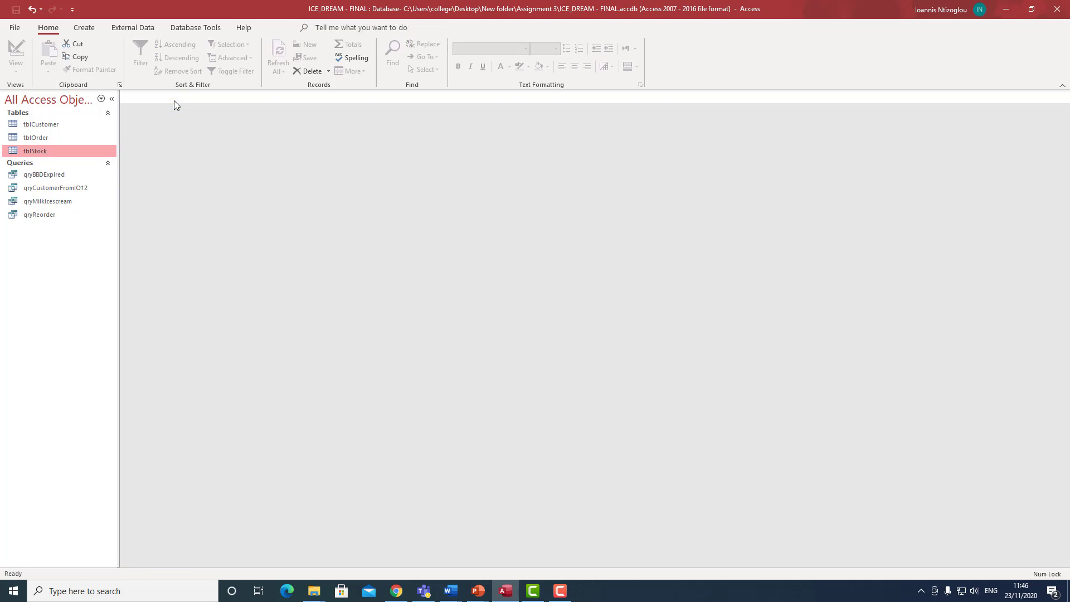
Reopen qryReorder to check its updated results, and read the Cost per Unit question on the PowerPoint slide.
double_click(47, 216)
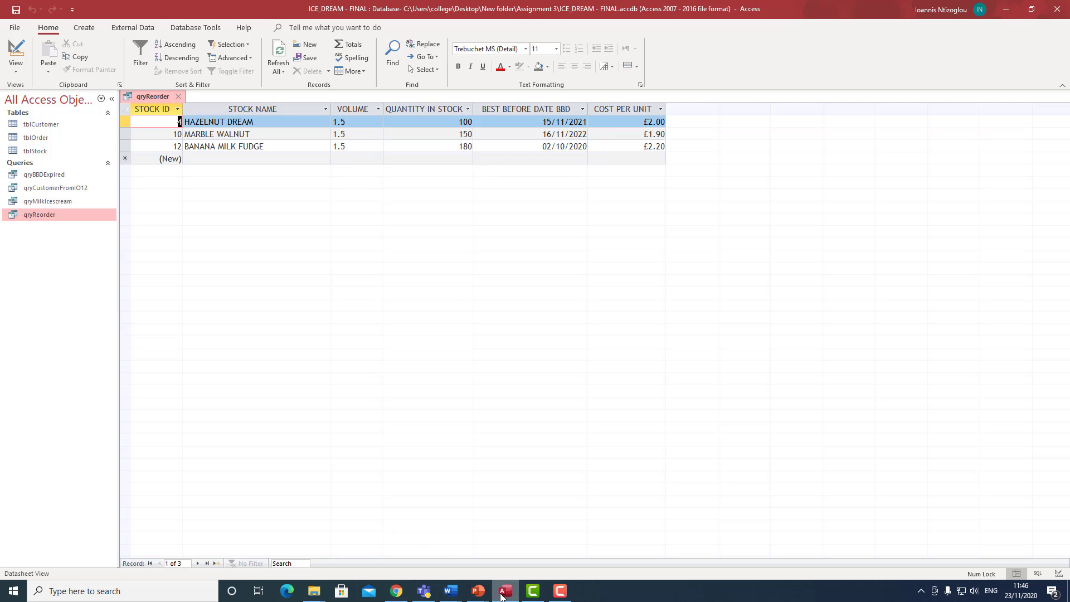
mouse_move(478, 590)
click(527, 557)
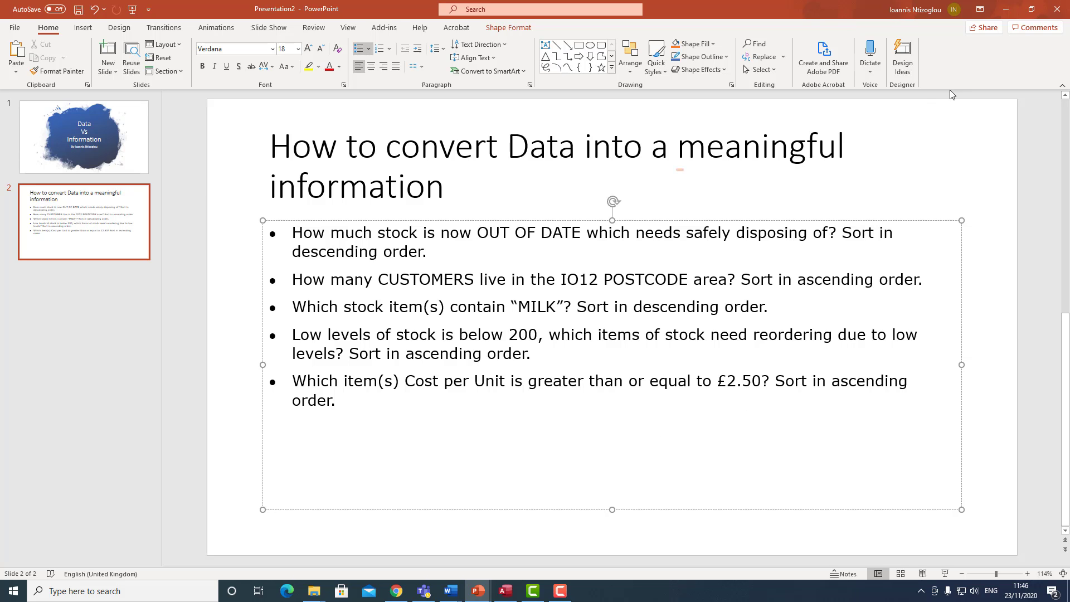
click(1005, 9)
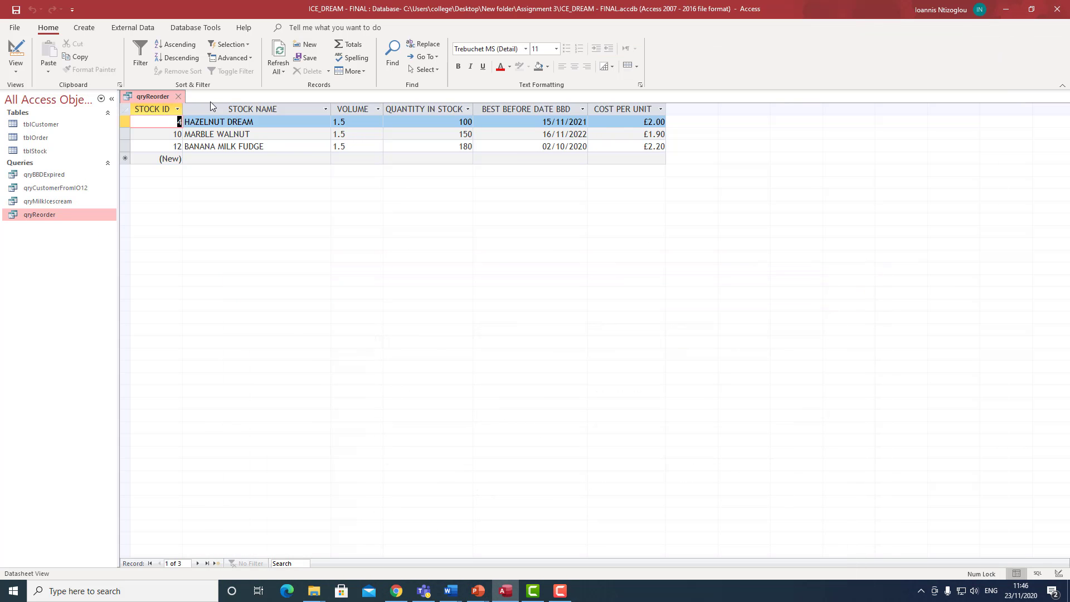
Close qryReorder and start a new query design based on tblStock, with its field list enlarged to show every field.
click(179, 96)
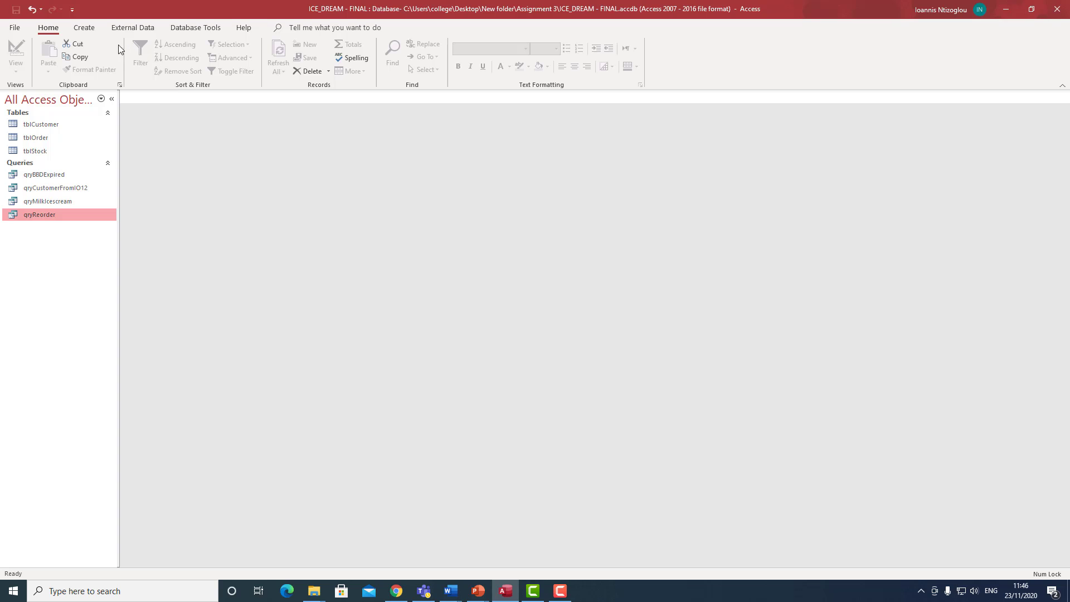
click(84, 28)
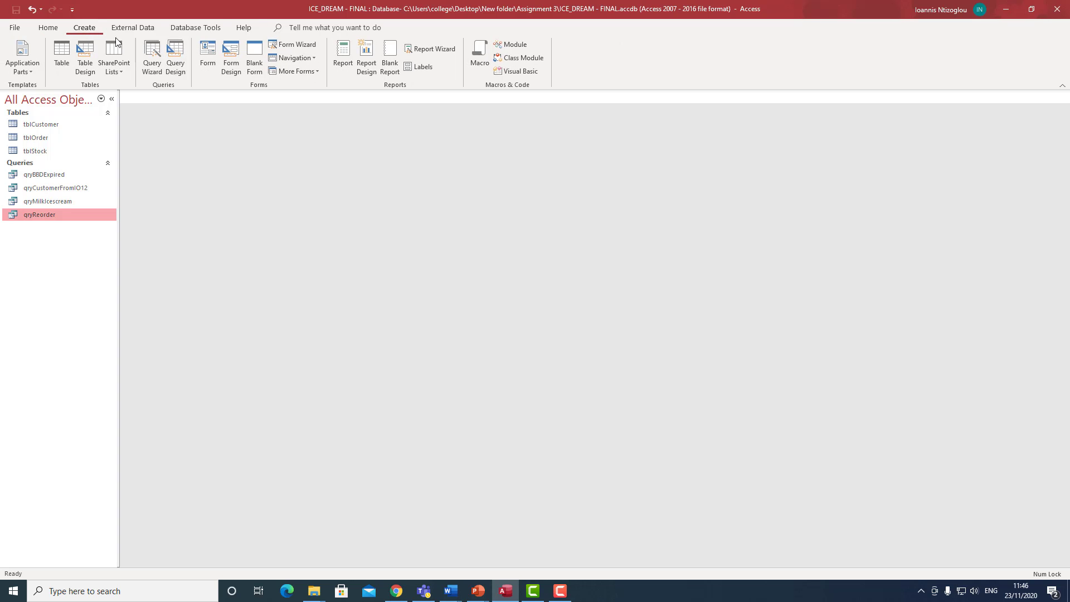
click(180, 75)
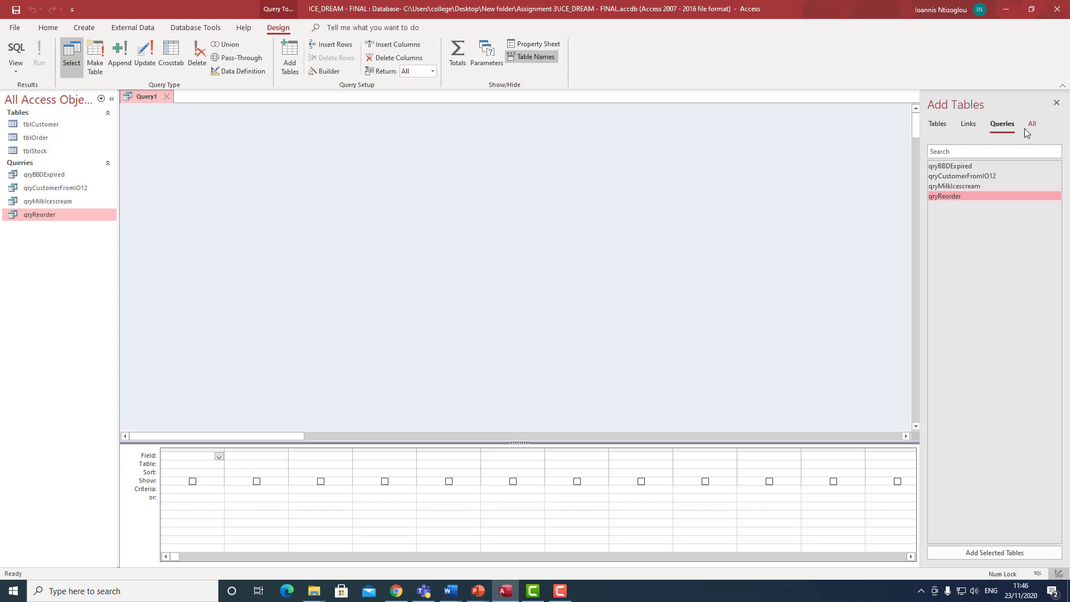
click(938, 123)
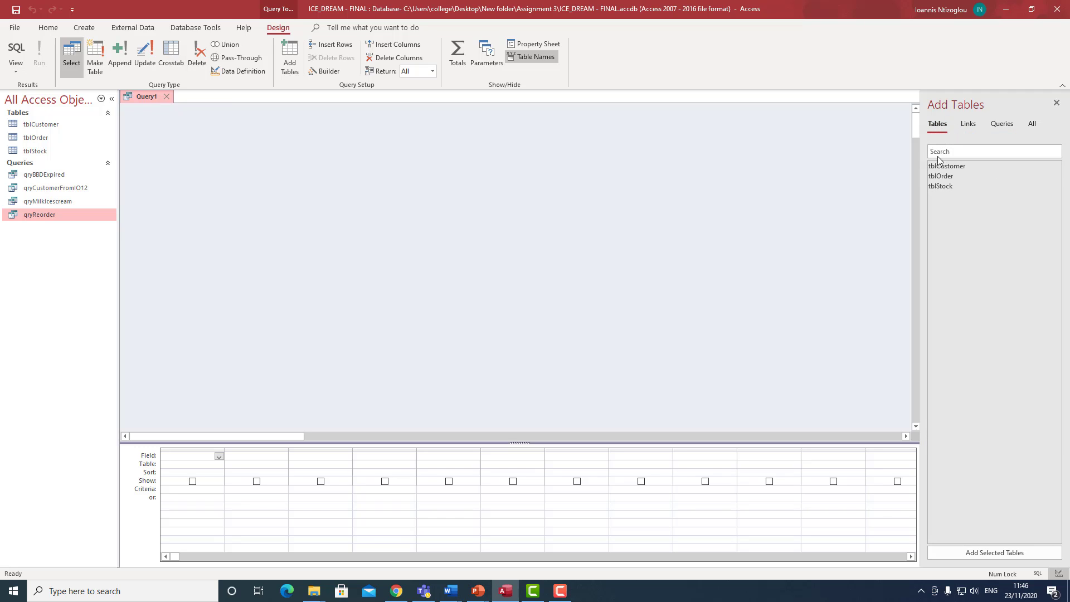
double_click(941, 186)
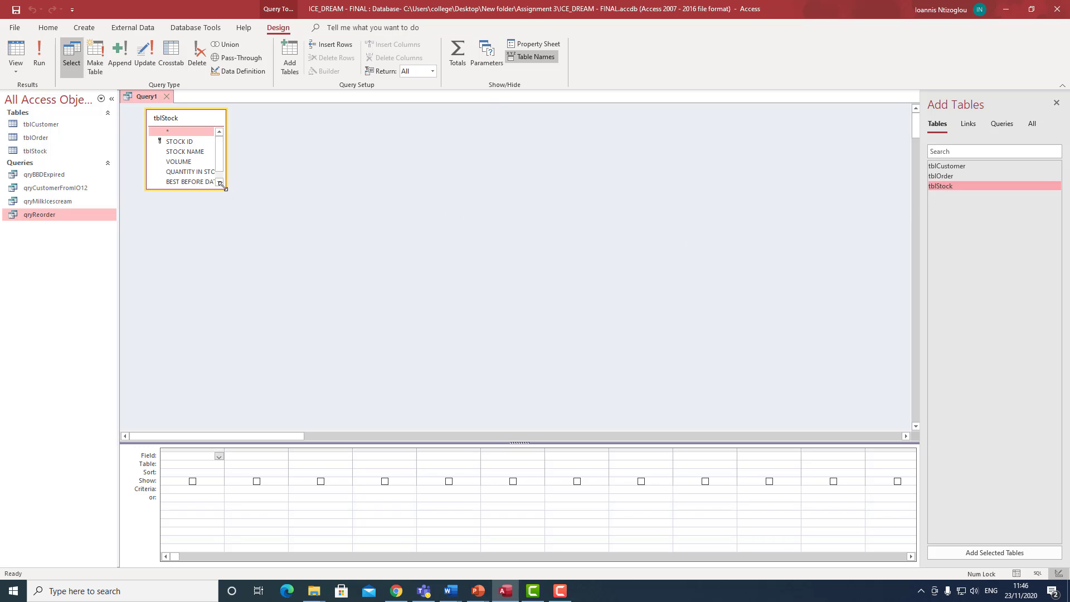
drag(225, 188, 280, 255)
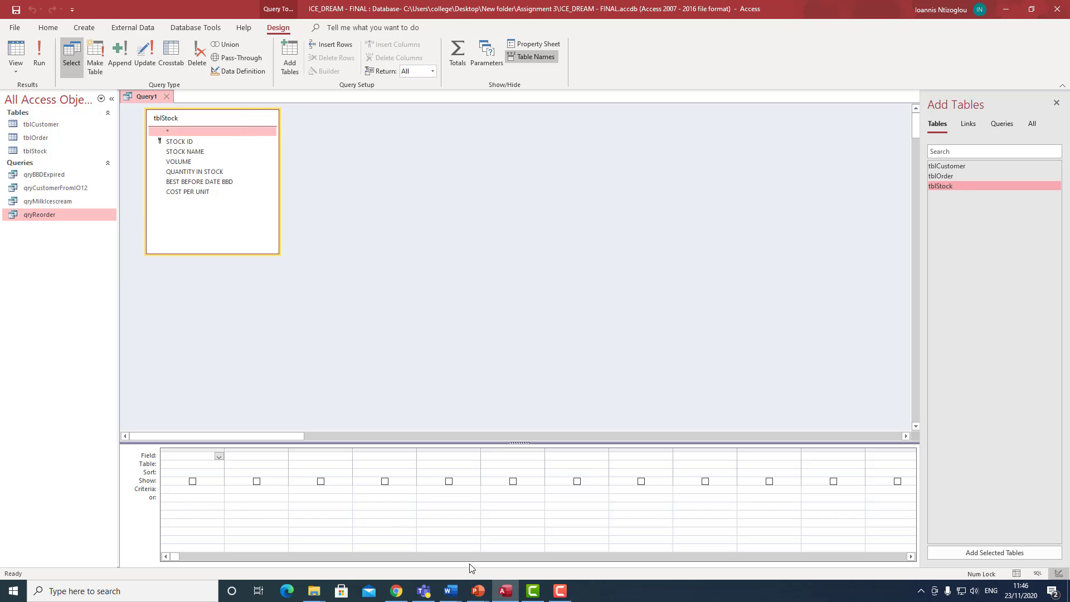
Reread the Cost per Unit question in the PowerPoint presentation, and add all tblStock fields to the Access query grid.
mouse_move(478, 590)
click(537, 543)
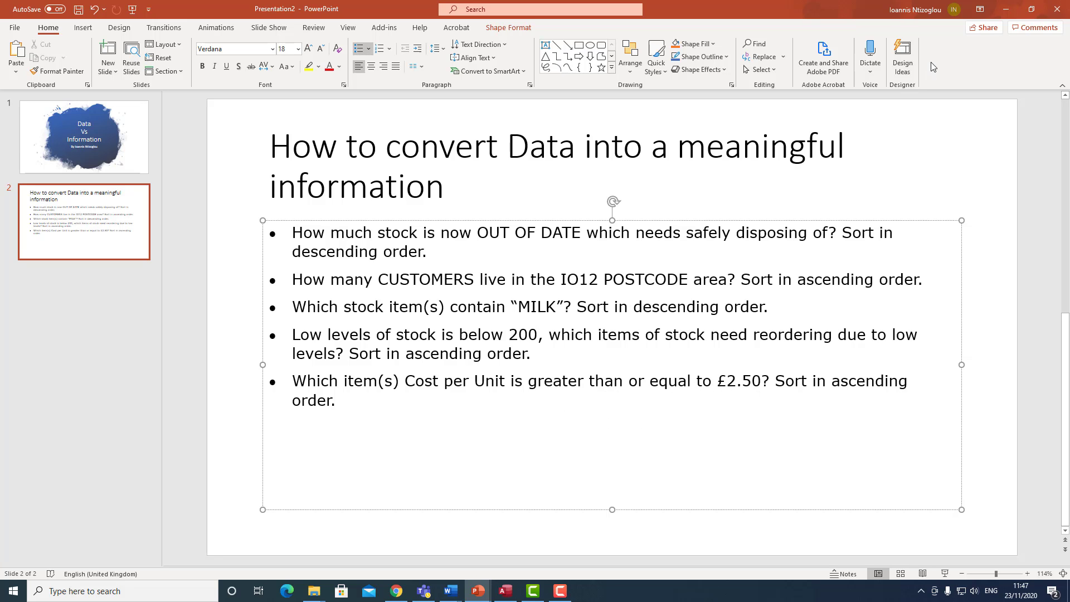
click(1005, 9)
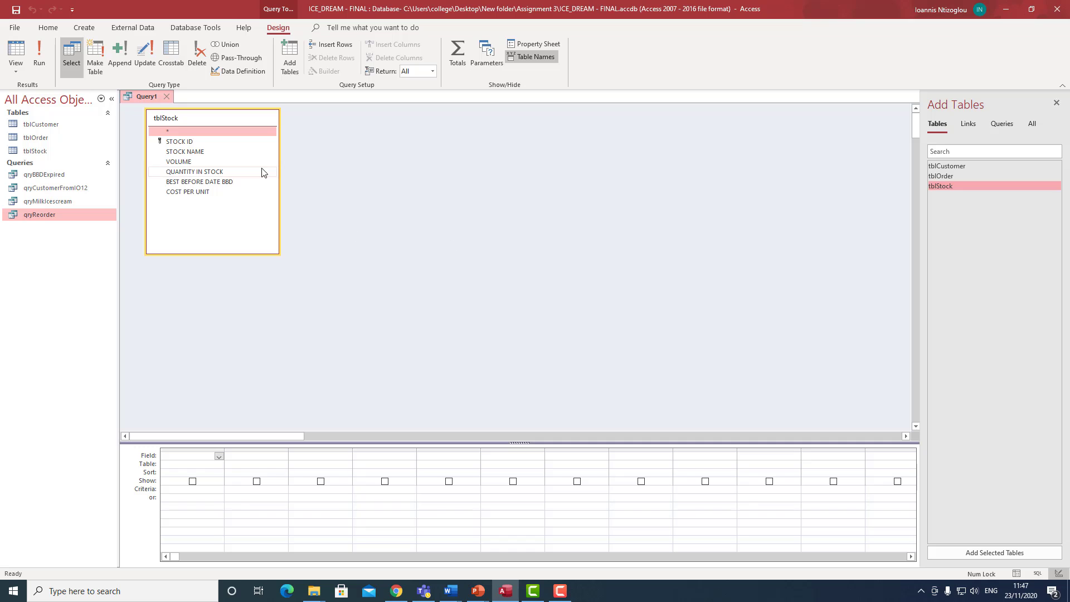
double_click(170, 119)
drag(174, 154, 183, 462)
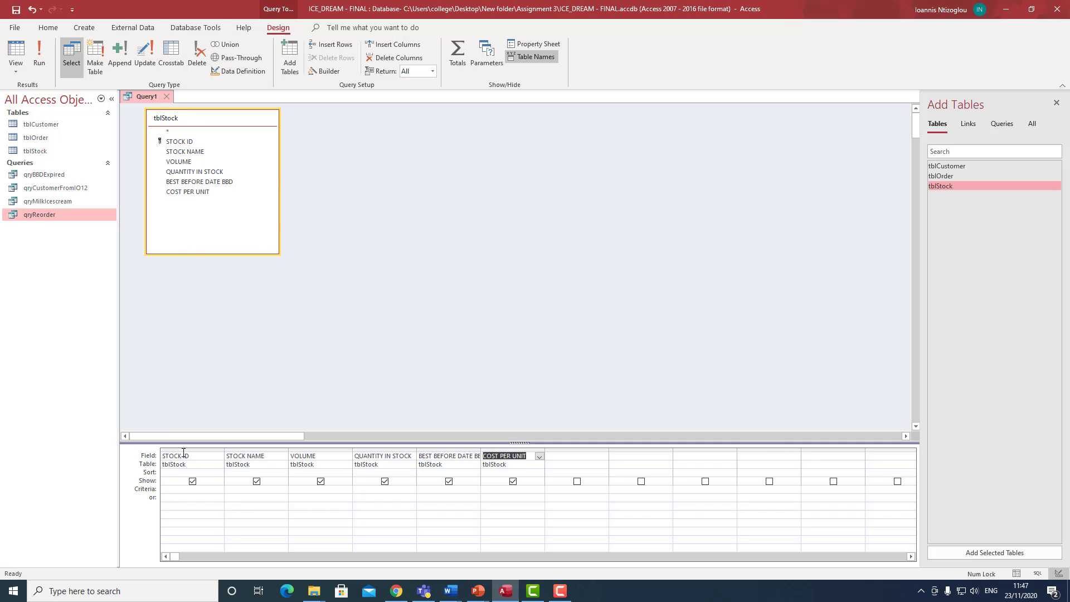
Set the COST PER UNIT criterion to >=2.50, run the query, and check the COST PER UNIT results.
click(504, 490)
text(>=)
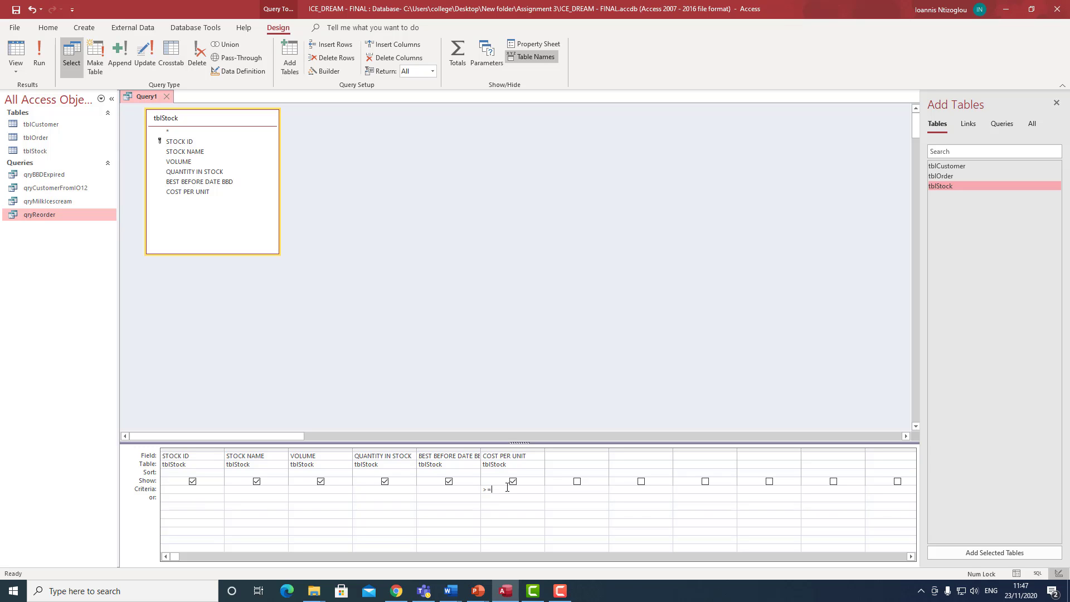
text(2.50)
click(39, 56)
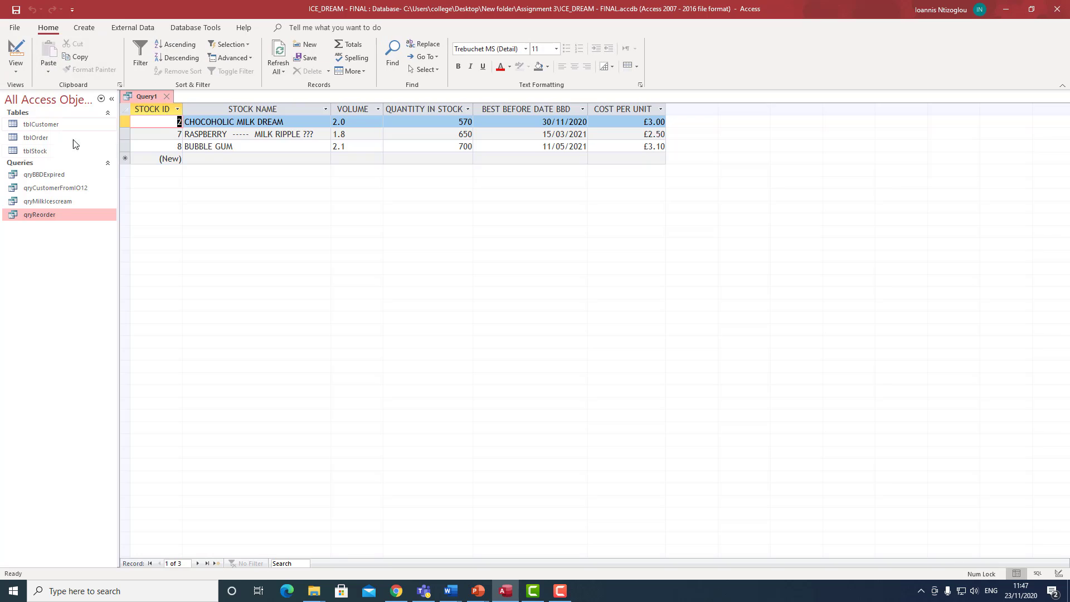
click(639, 136)
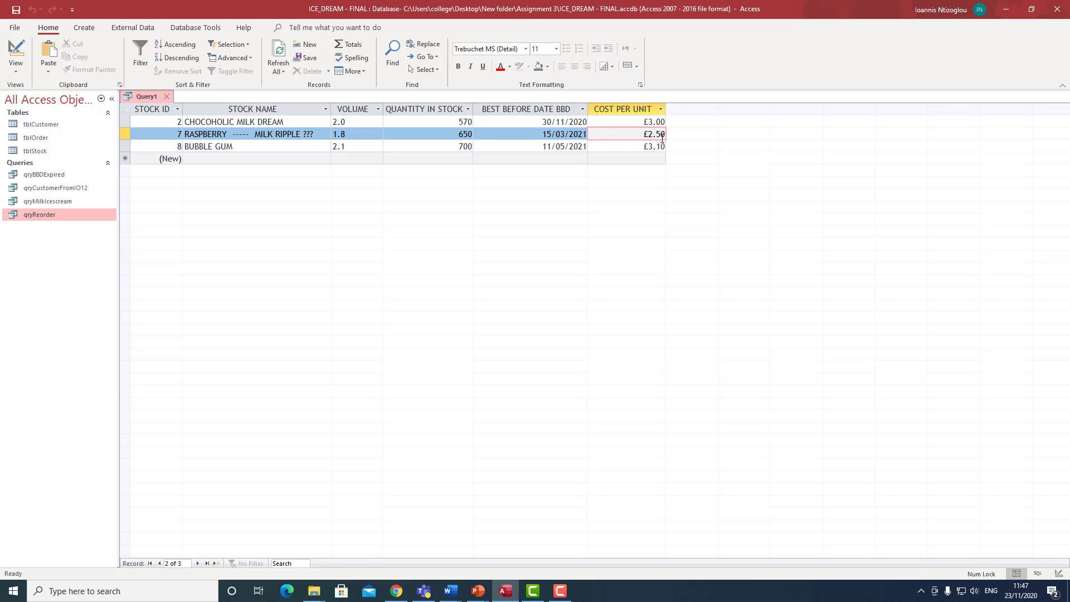
Change the COST PER UNIT criterion to >2.5 and run the query to compare the results.
click(16, 53)
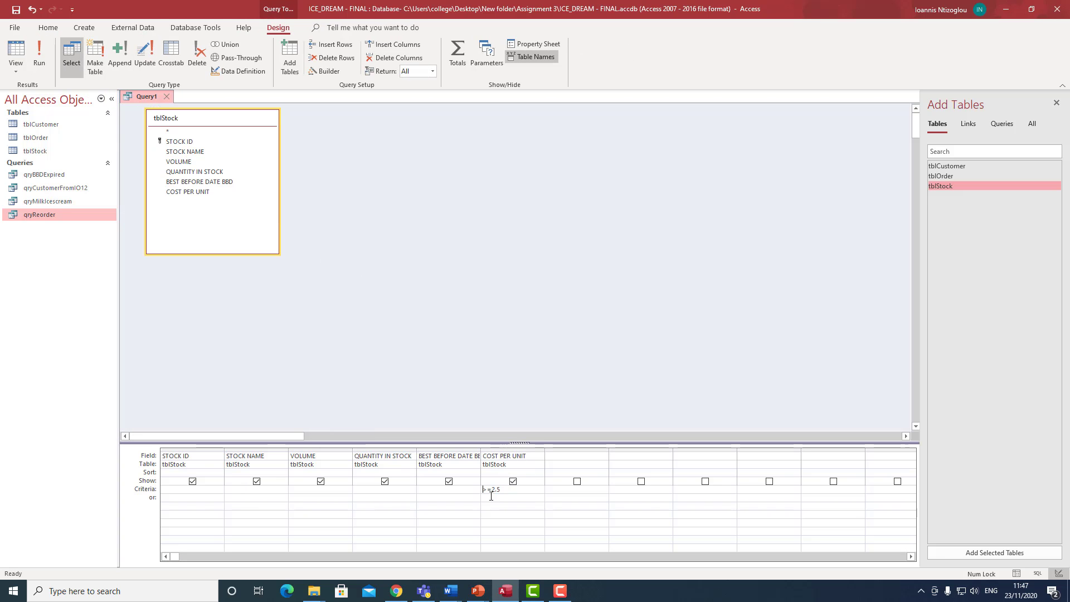
click(489, 489)
key(BackSpace)
click(38, 59)
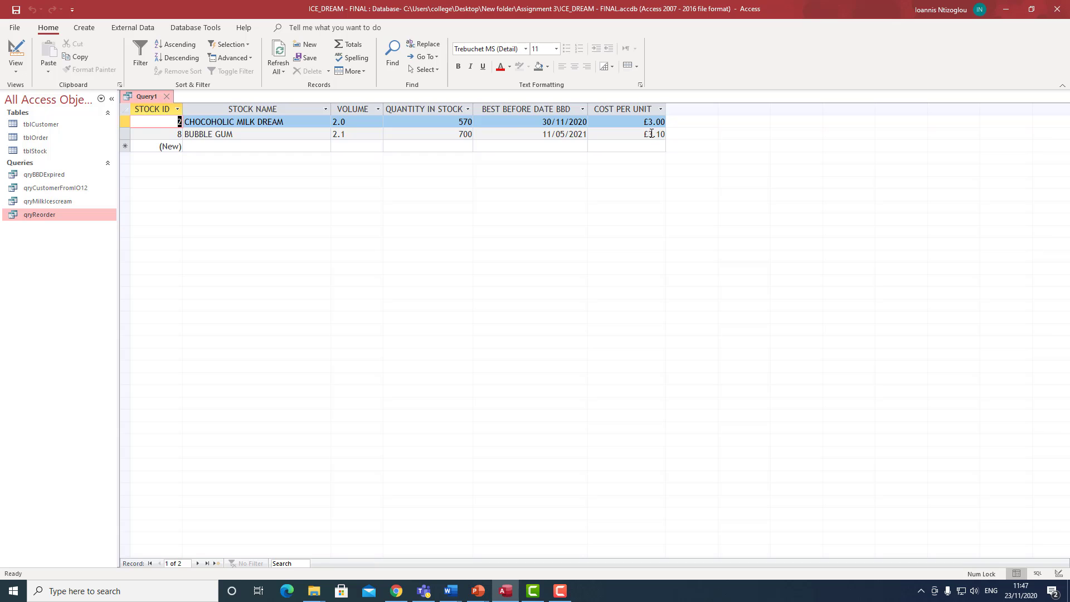
Restore the COST PER UNIT criterion to >=2.5 and run the query again.
click(15, 56)
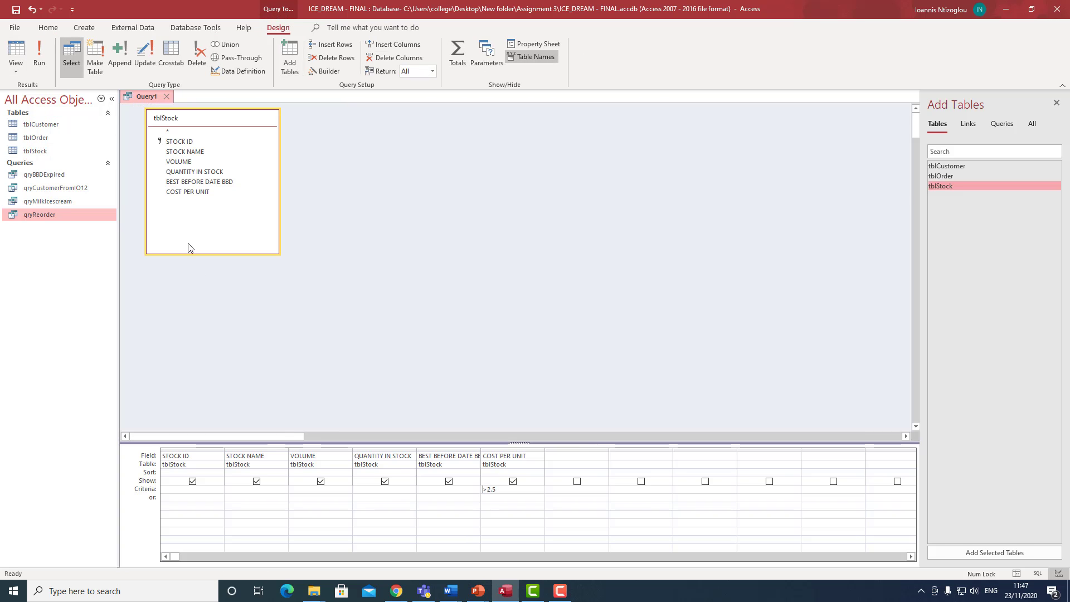
click(486, 490)
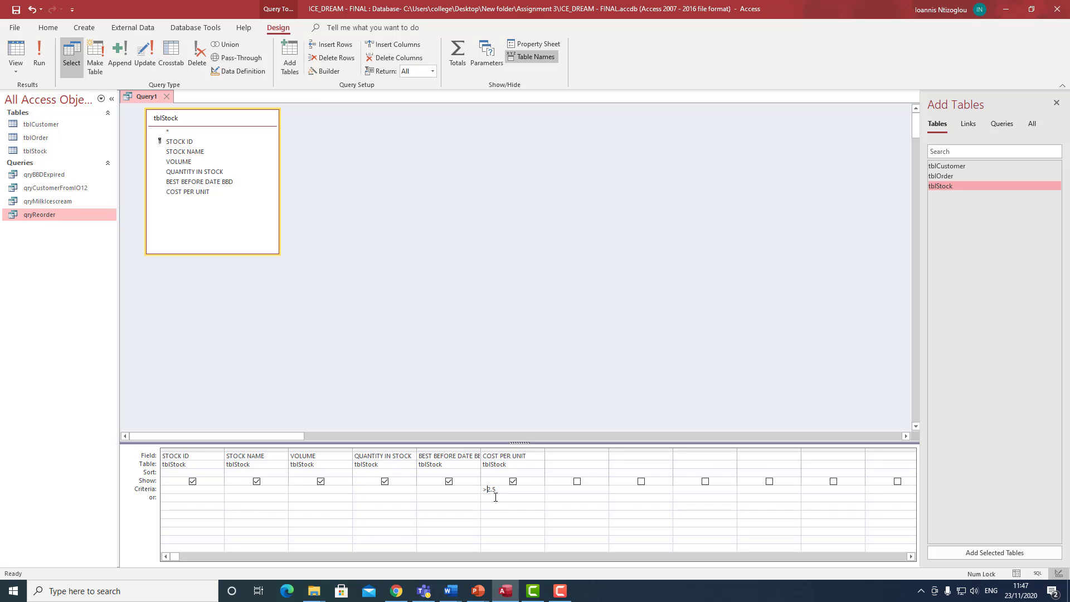
text(=)
click(35, 45)
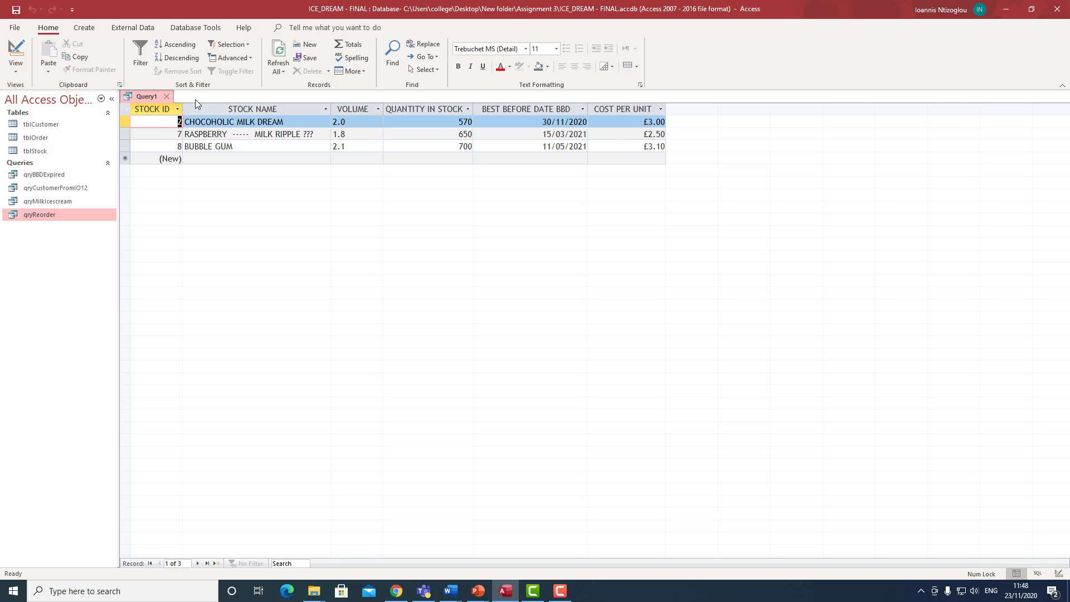
Return to the query design, check the required sort order in PowerPoint, and sort COST PER UNIT ascending.
click(16, 53)
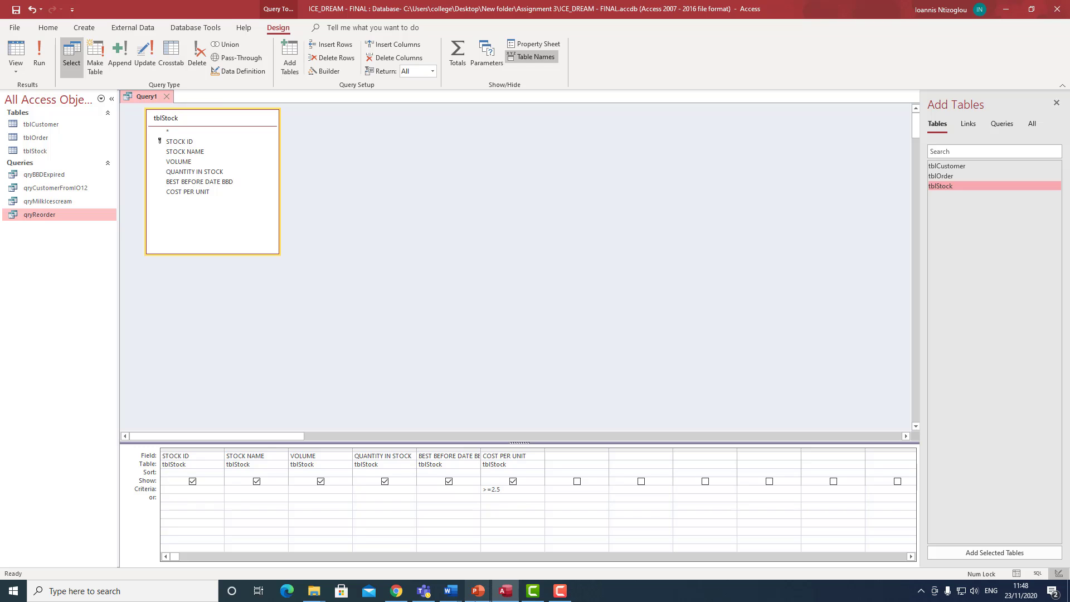
mouse_move(579, 509)
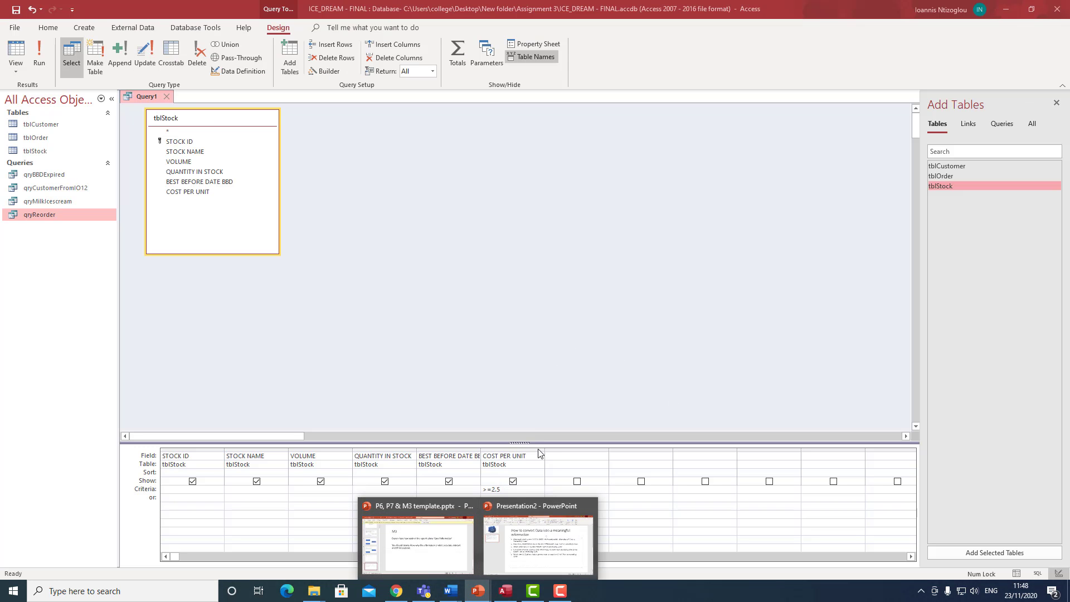
click(539, 473)
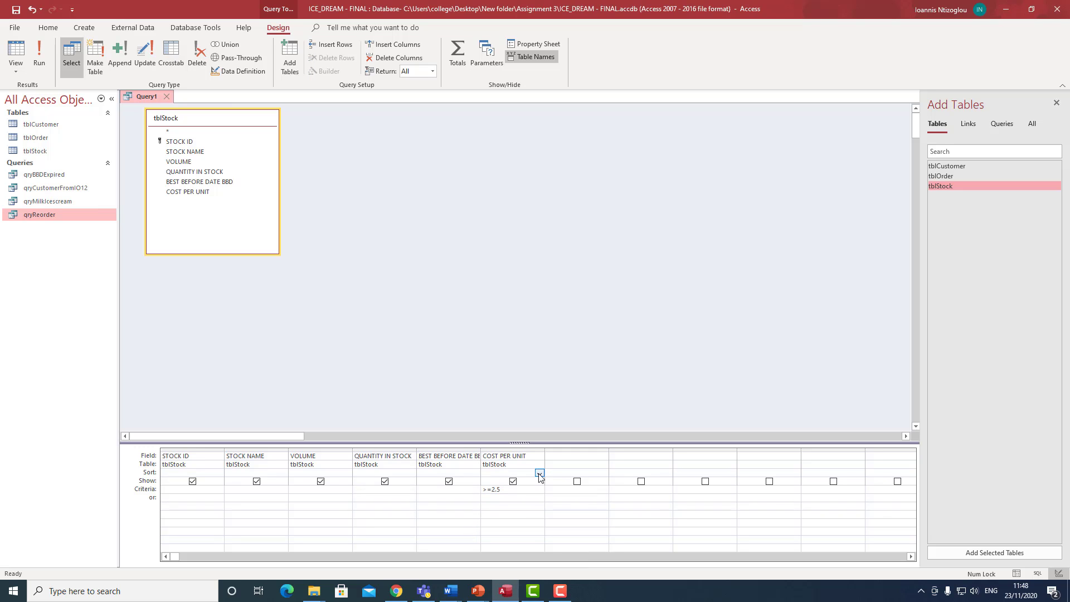
click(539, 472)
click(530, 481)
Try to save the query as qryProductsMoreThan£2.50.
click(15, 10)
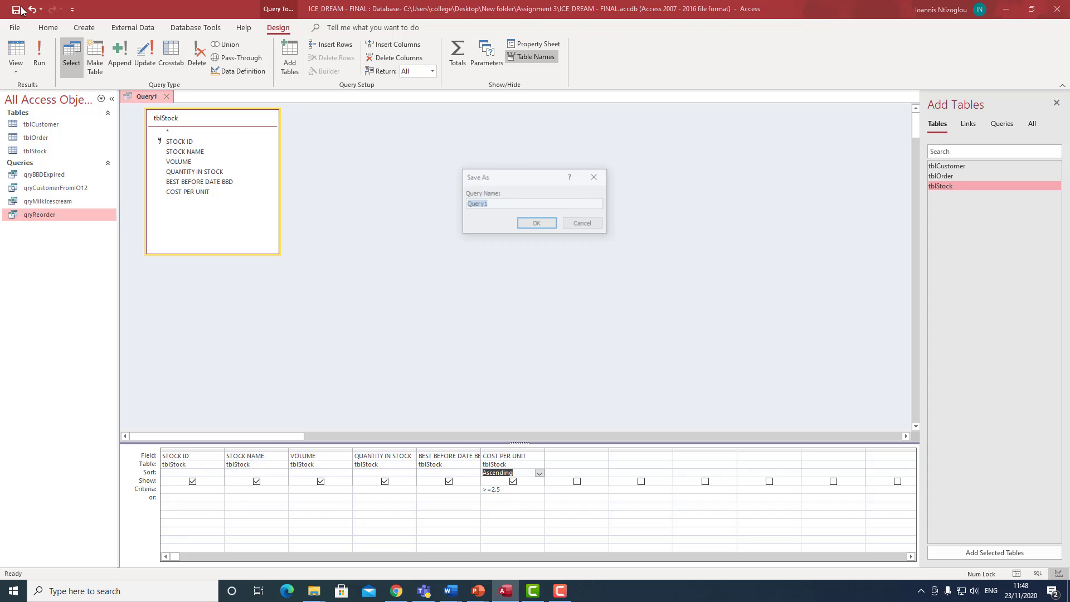
text(a)
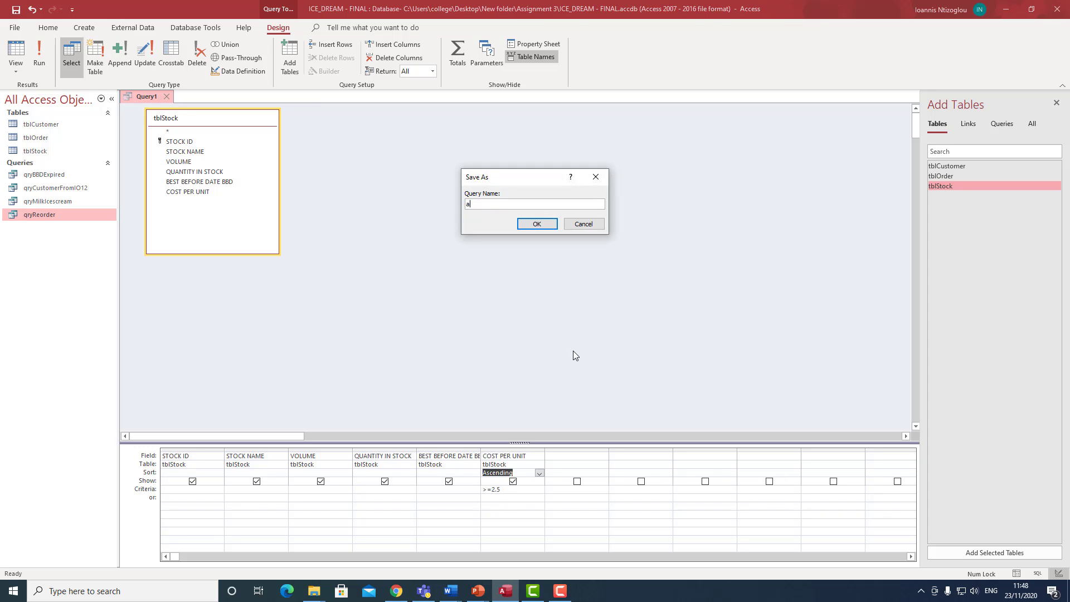
text(w)
text(ry)
text(Produc)
text(tsMore)
text(Than)
text(2)
text(£2.5)
text(0)
click(540, 229)
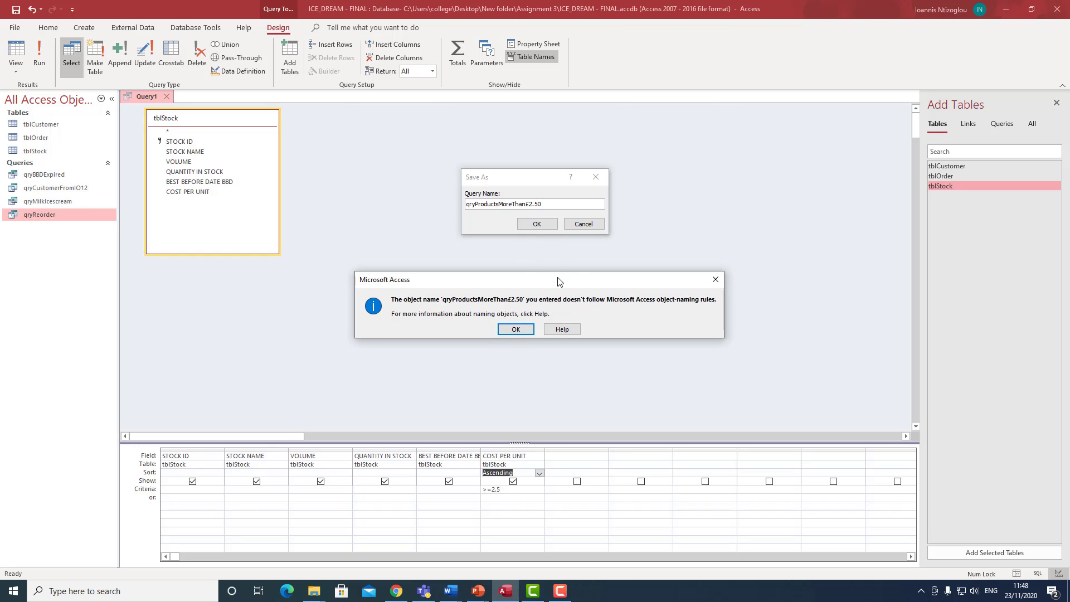
click(523, 332)
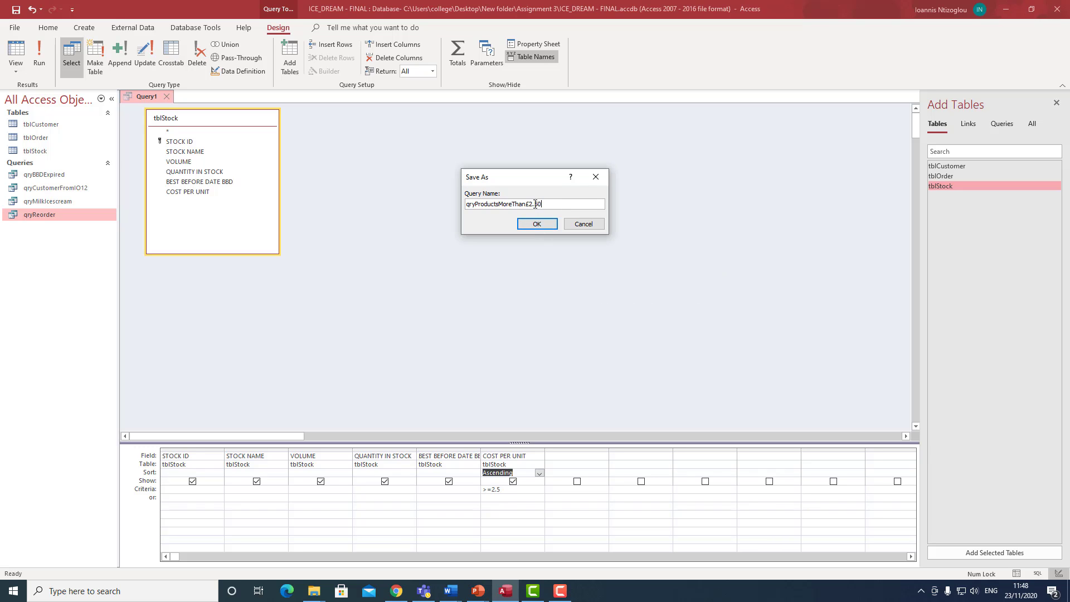
Replace the full stop in the query name with a hyphen and save the query as qryProductsMoreThan£2-50.
key(BackSpace)
text(-)
click(546, 228)
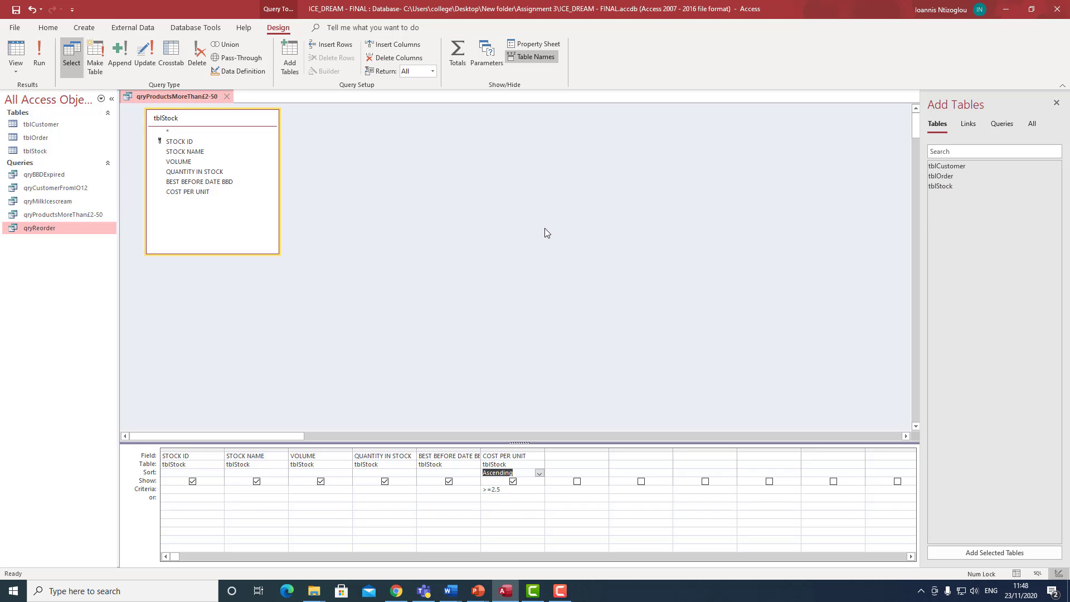
Open the saved query qryProductsMoreThan£2-50 to review its records, and close it.
right_click(74, 215)
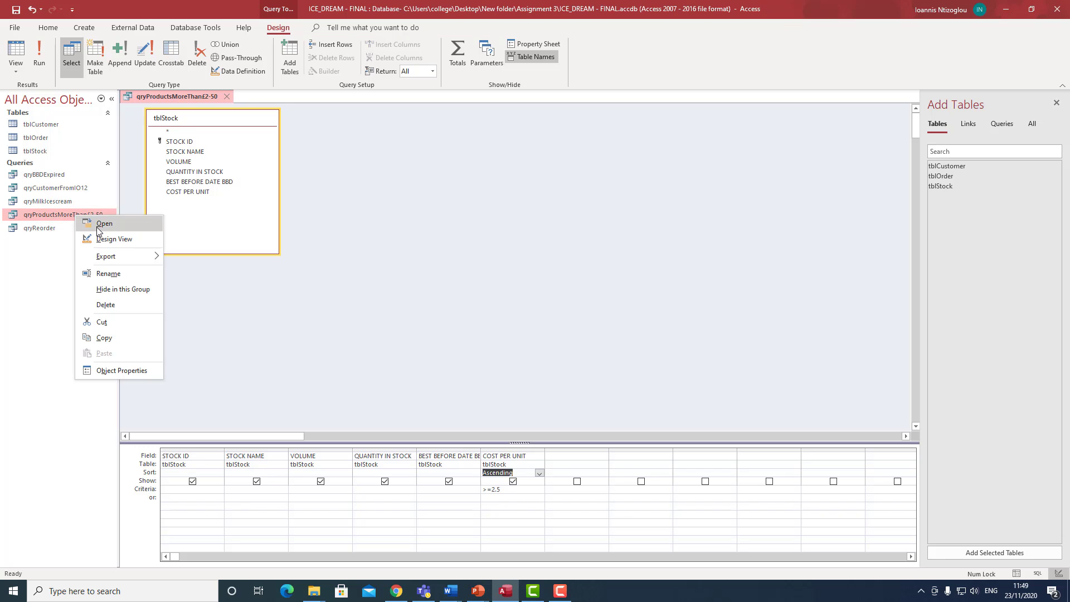
click(98, 225)
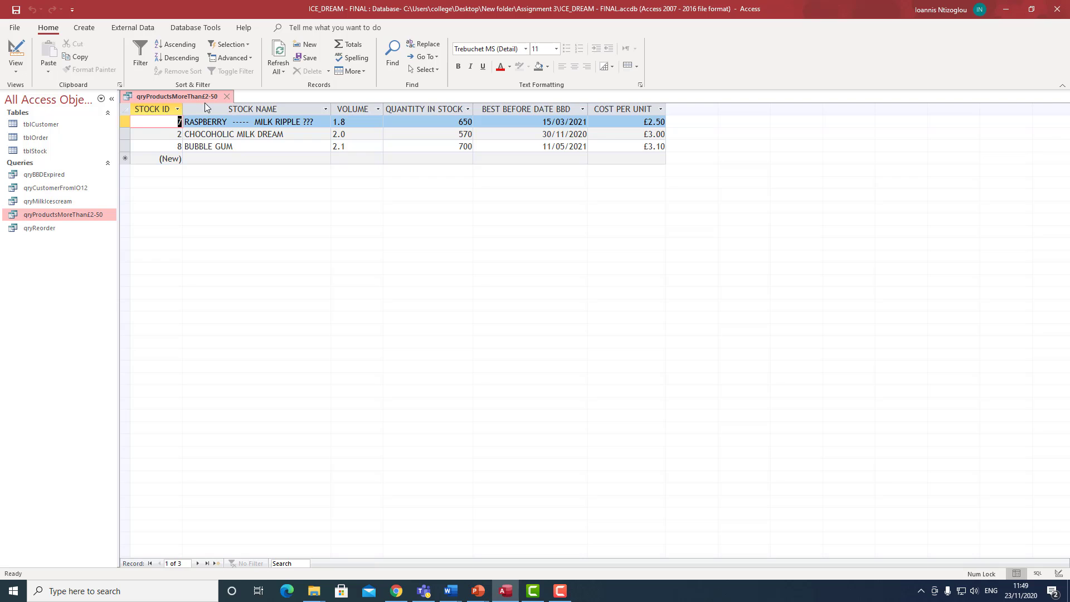
click(229, 96)
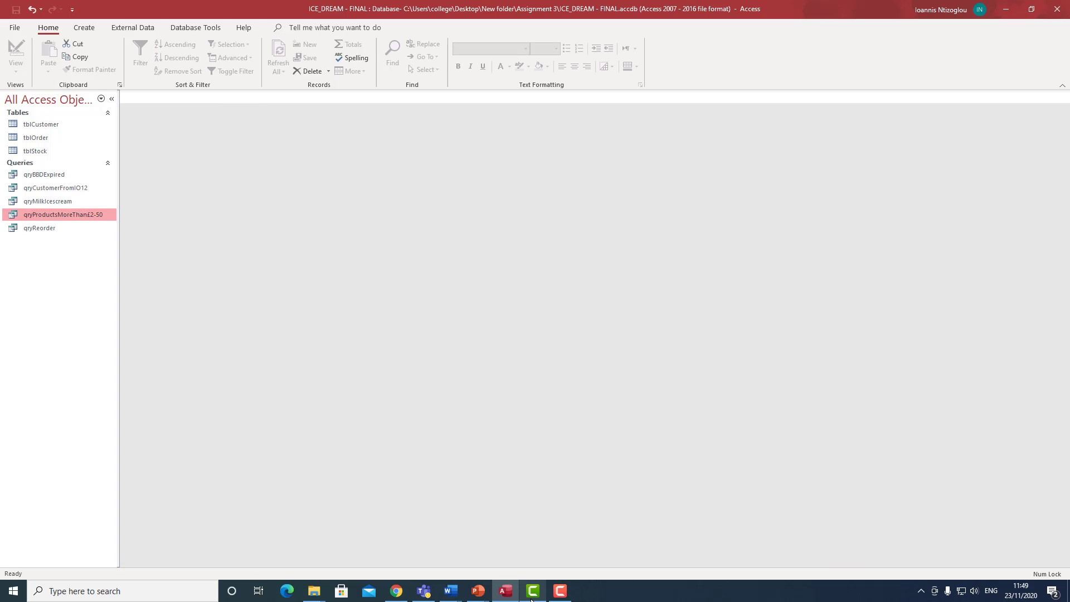
mouse_move(533, 591)
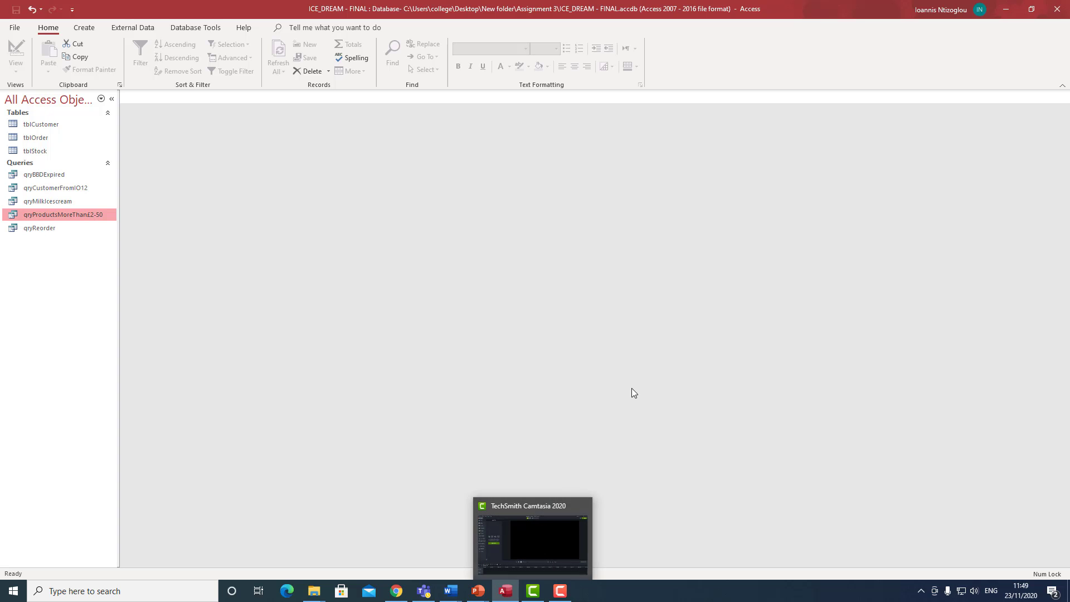
Open qryCustomerFromIO12, switch it to design view, and remove the sort order from the Postcode field.
double_click(62, 188)
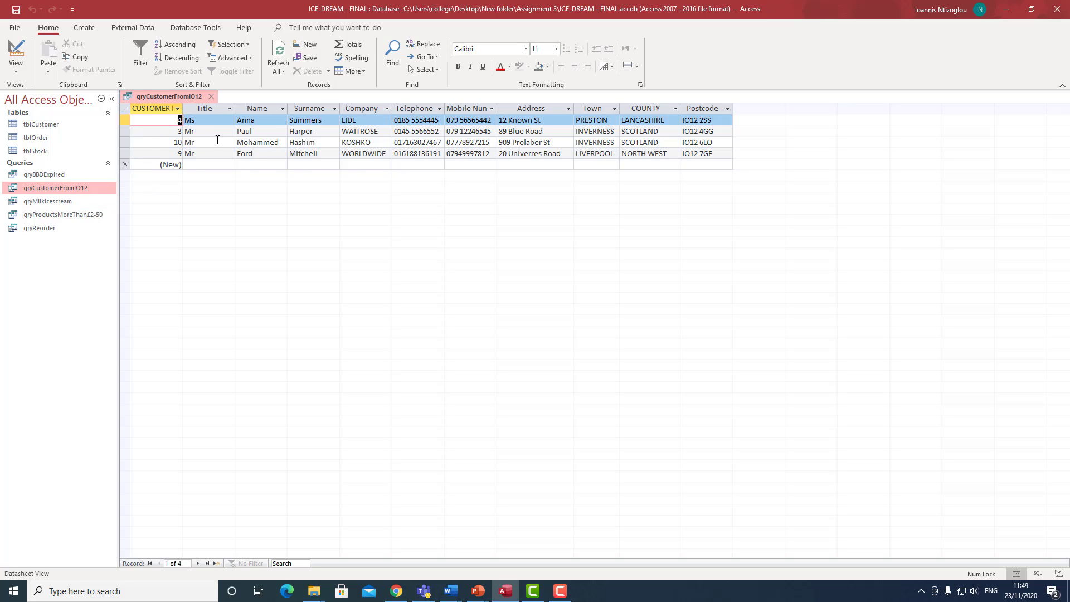
click(17, 51)
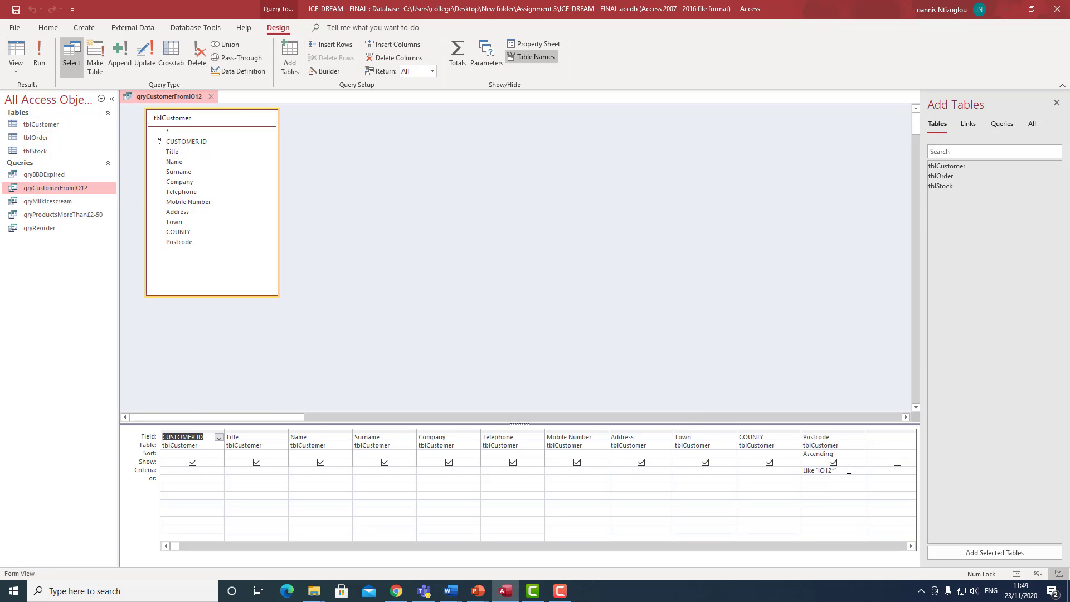
click(830, 453)
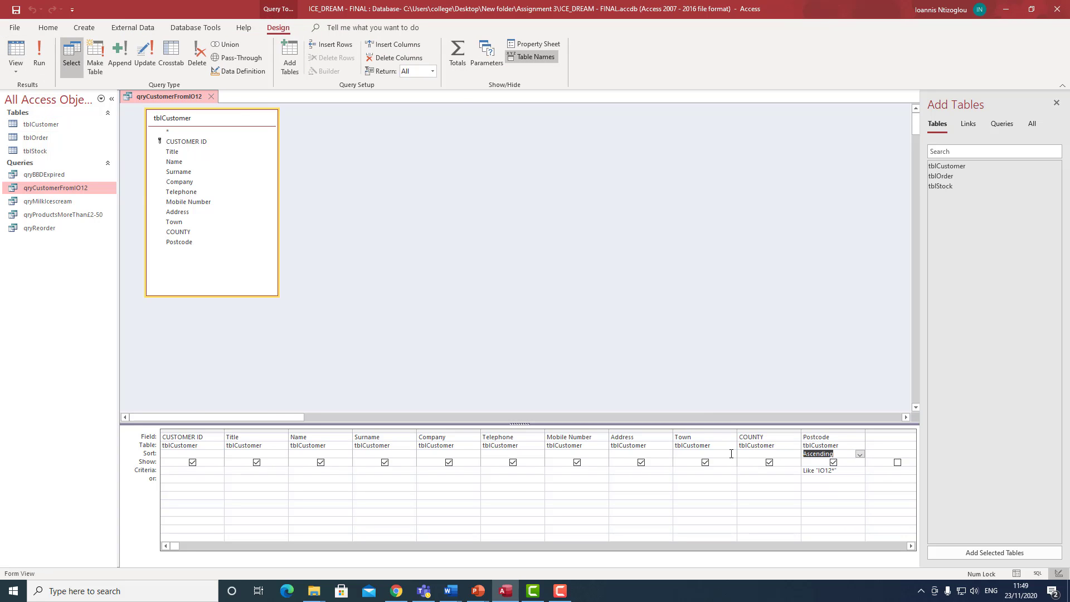
key(Delete)
Sort the Name field ascending and run the query to check the order of the customer names.
click(346, 454)
click(337, 463)
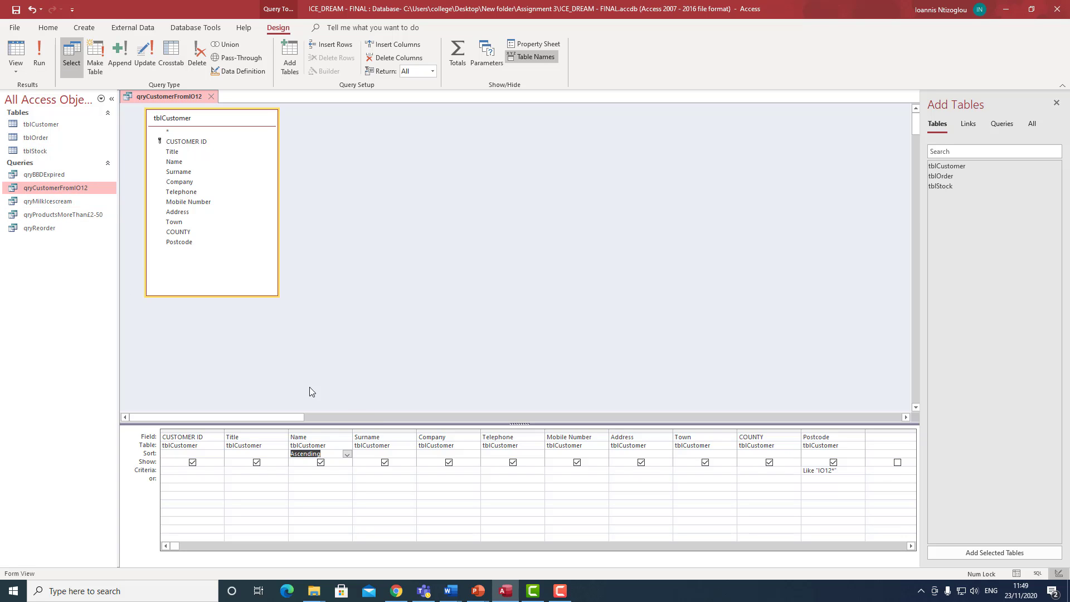
click(36, 57)
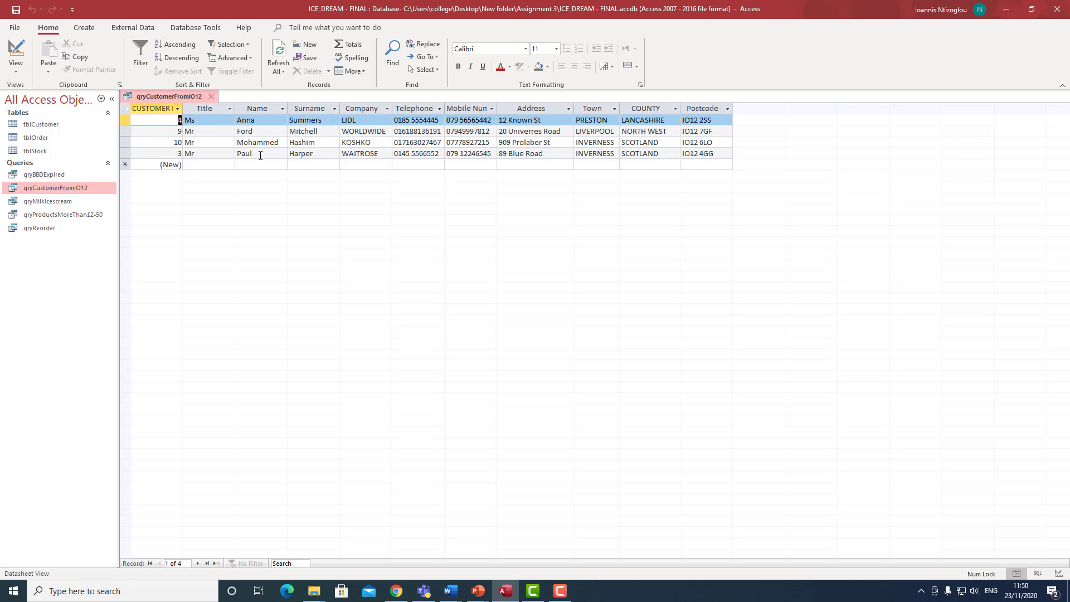
double_click(260, 156)
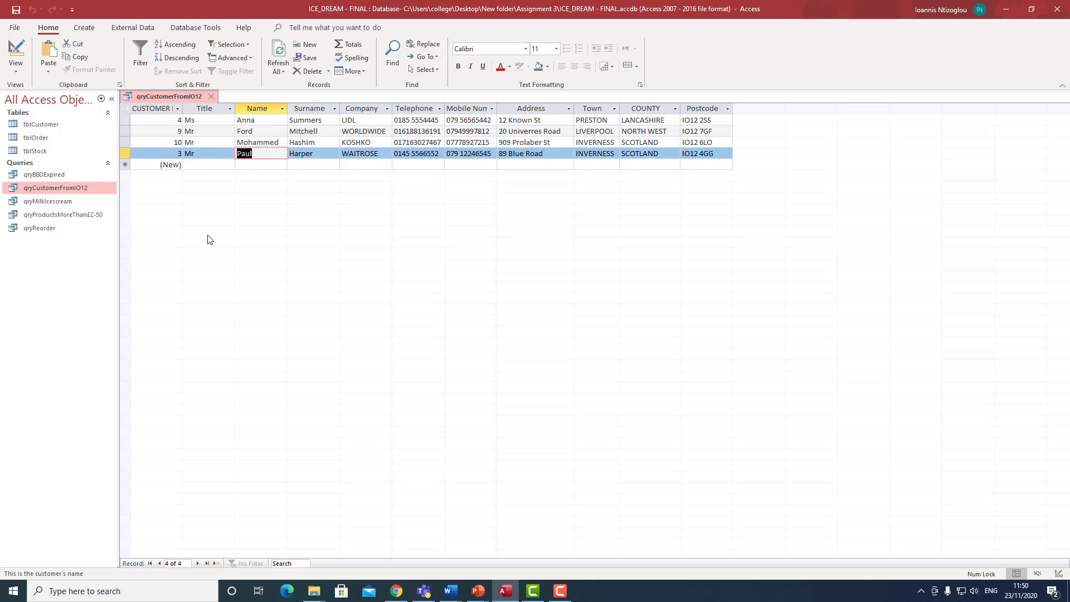